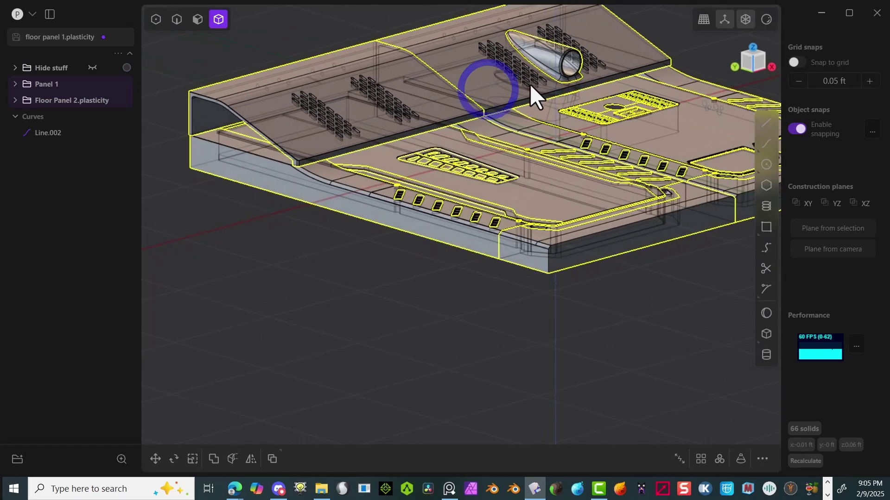
Start an OBJ export of the selected floor panels as Combined panels3.obj, replacing the existing file.
scroll(566, 132, up, 4)
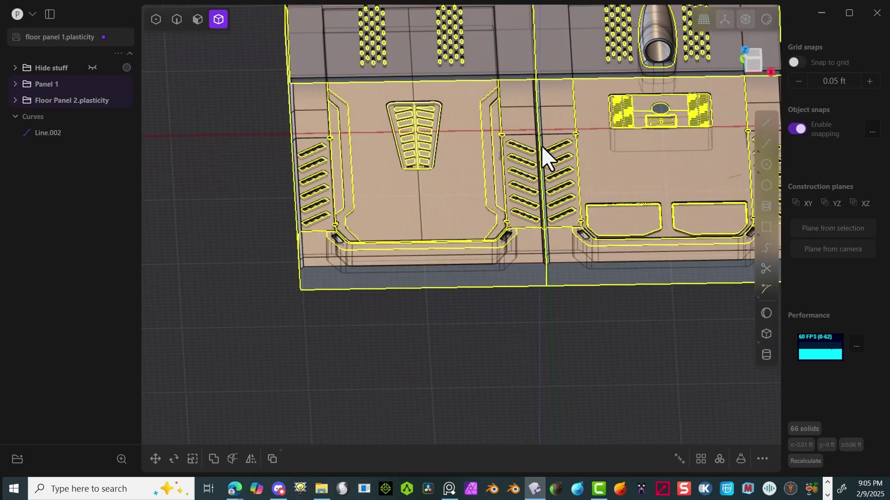
scroll(499, 183, down, 3)
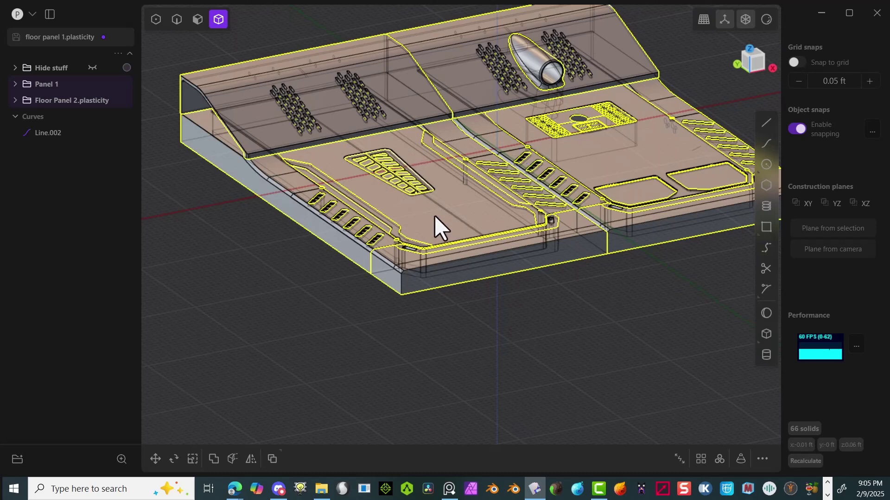
scroll(605, 163, up, 4)
scroll(610, 246, down, 3)
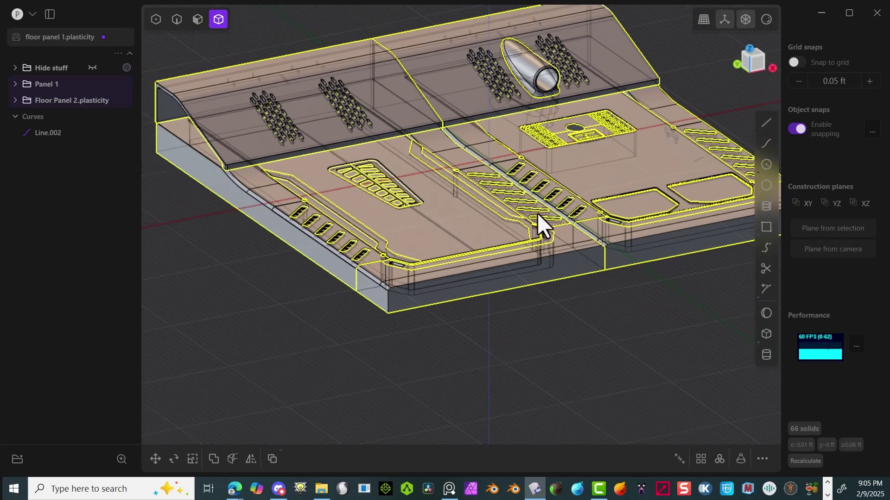
scroll(399, 257, up, 2)
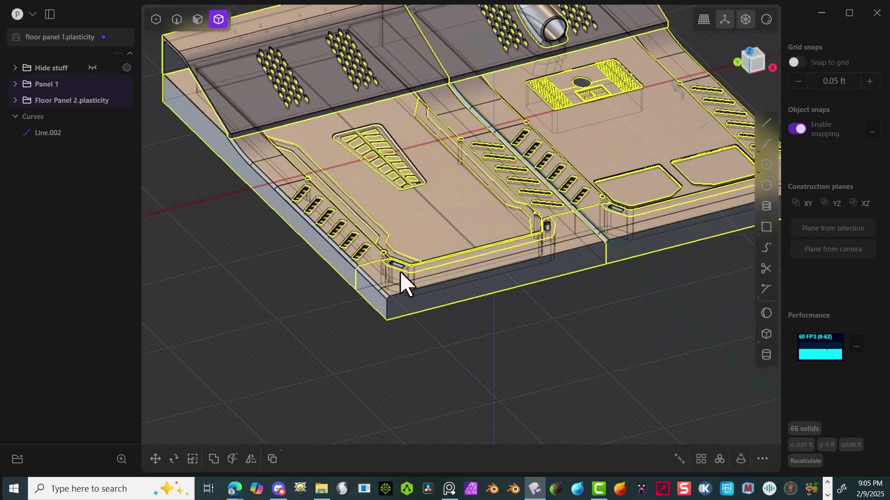
scroll(396, 268, up, 2)
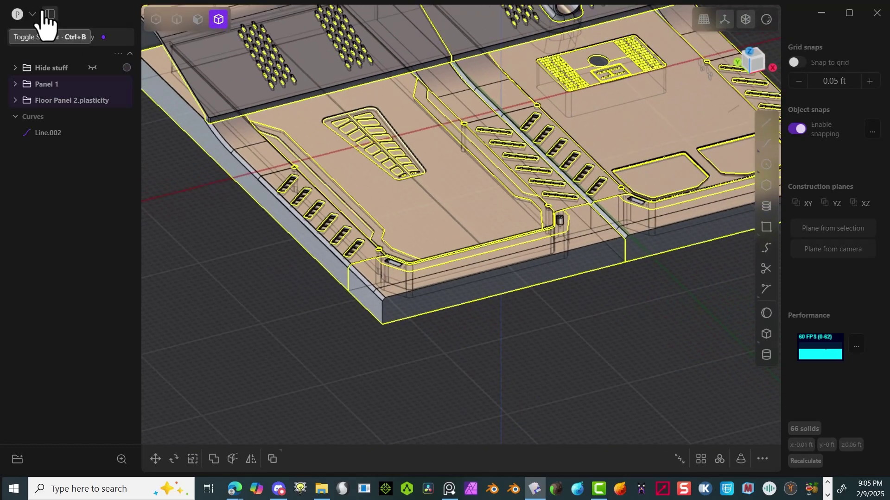
click(33, 15)
click(77, 125)
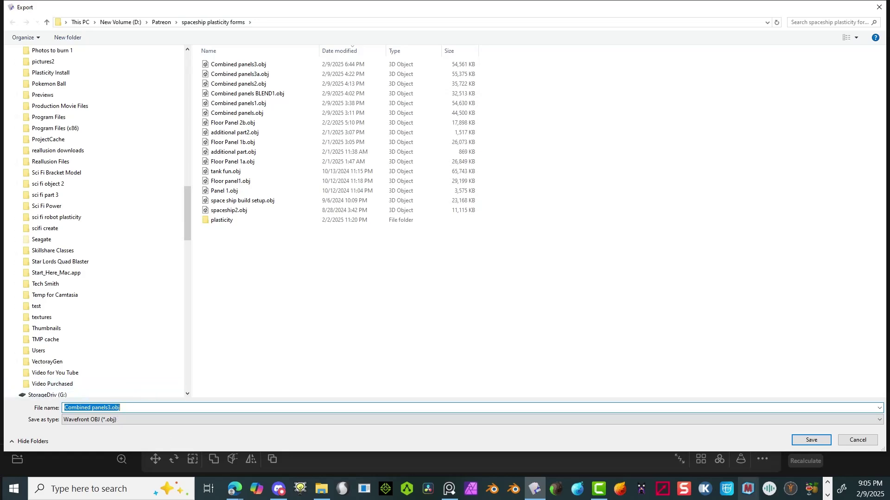
click(816, 439)
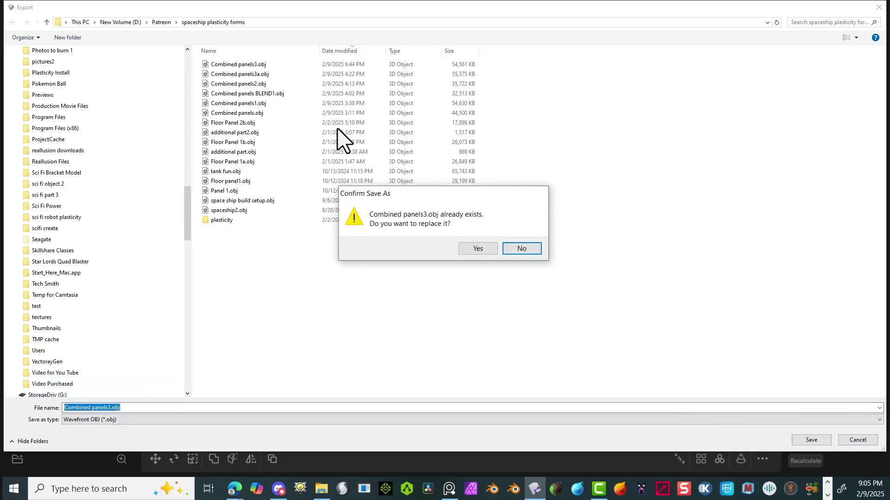
click(486, 248)
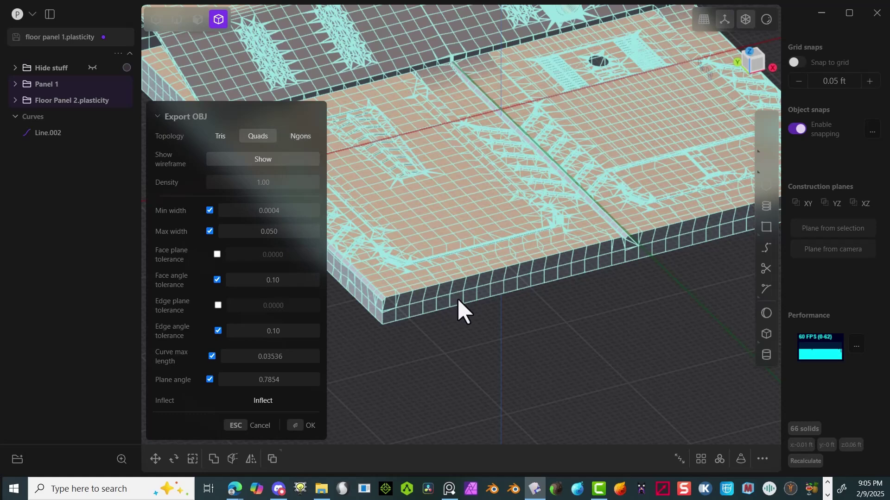
Examine the quad wireframe preview of the export mesh around the vents, slots and corner details of the floor panel.
middle_drag(461, 296, 465, 288)
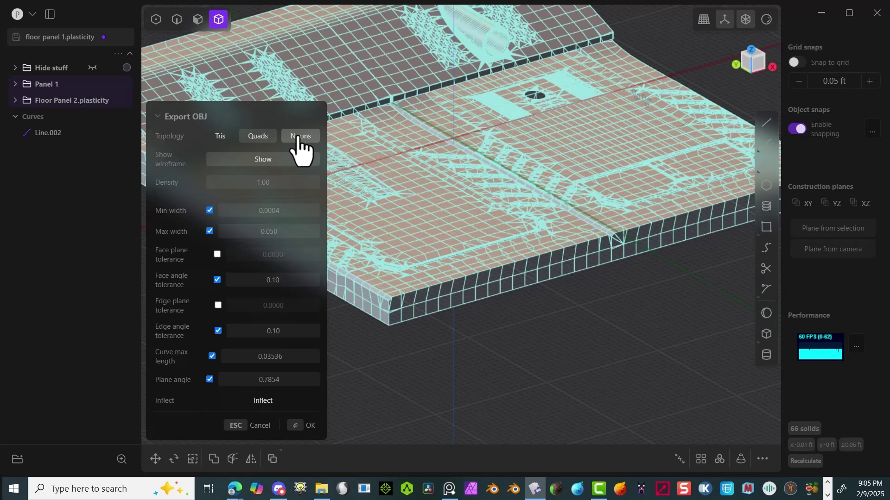
scroll(475, 292, down, 2)
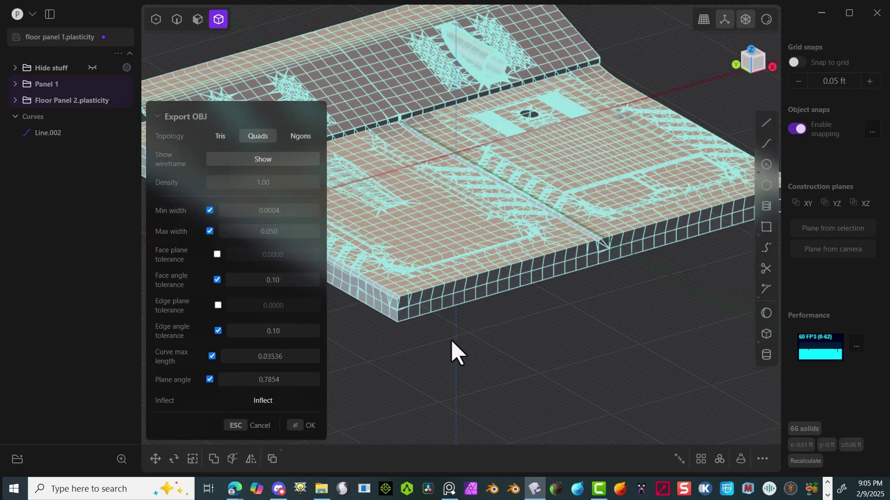
shift+middle_drag(451, 340, 506, 352)
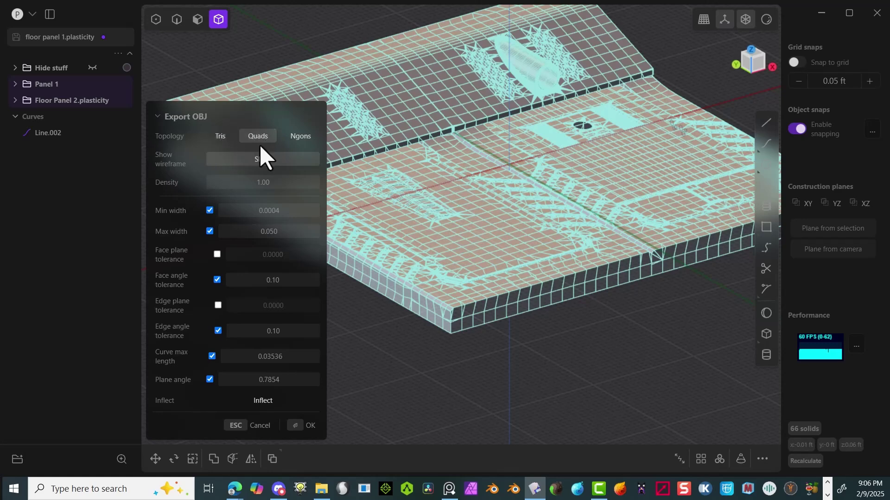
click(274, 182)
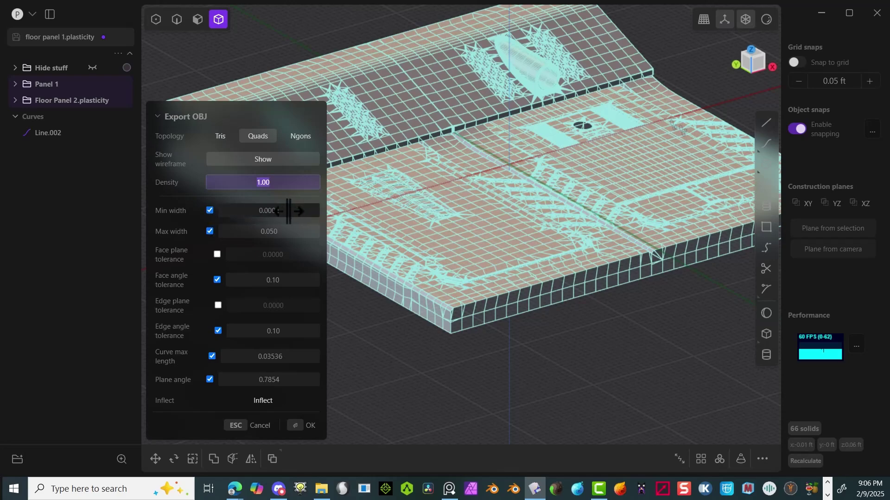
scroll(364, 212, up, 5)
scroll(361, 206, up, 5)
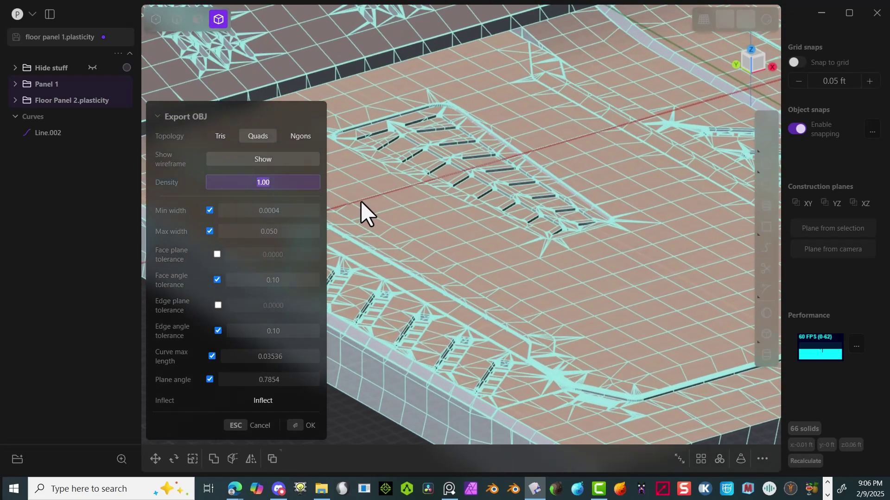
scroll(374, 234, down, 5)
middle_drag(413, 237, 389, 227)
scroll(421, 321, up, 5)
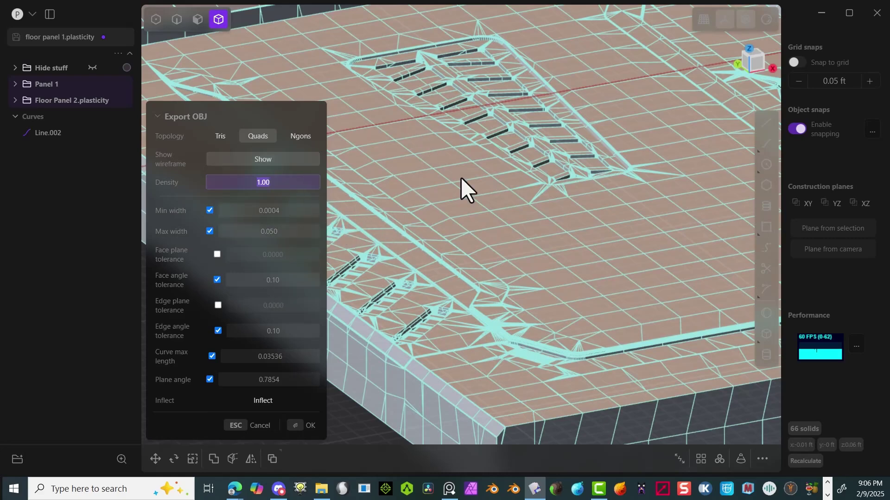
middle_drag(461, 178, 393, 156)
scroll(574, 310, up, 3)
middle_drag(511, 237, 504, 259)
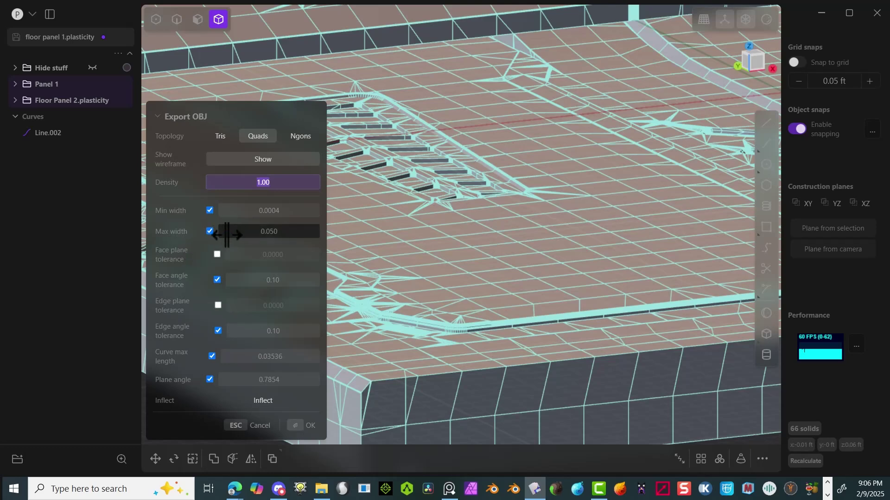
Compare the export mesh with the max width limit switched off, and switch the limit back on.
drag(213, 230, 301, 230)
scroll(522, 313, up, 3)
scroll(522, 313, up, 3)
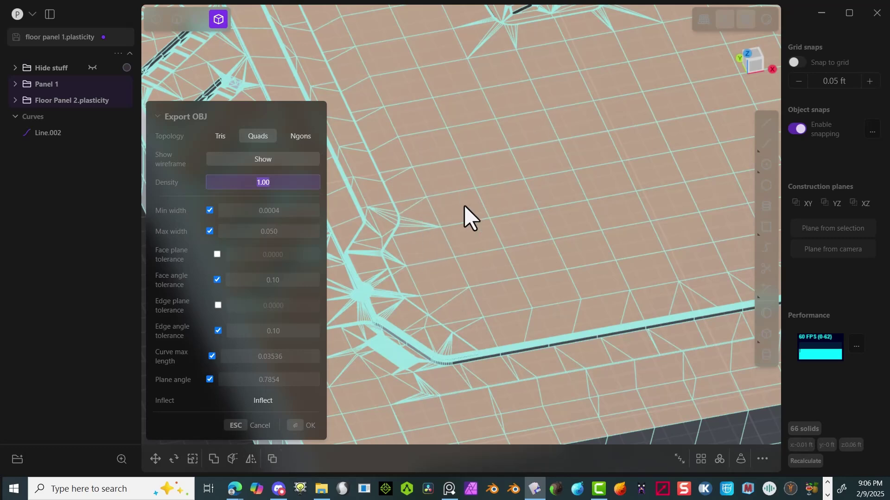
click(208, 231)
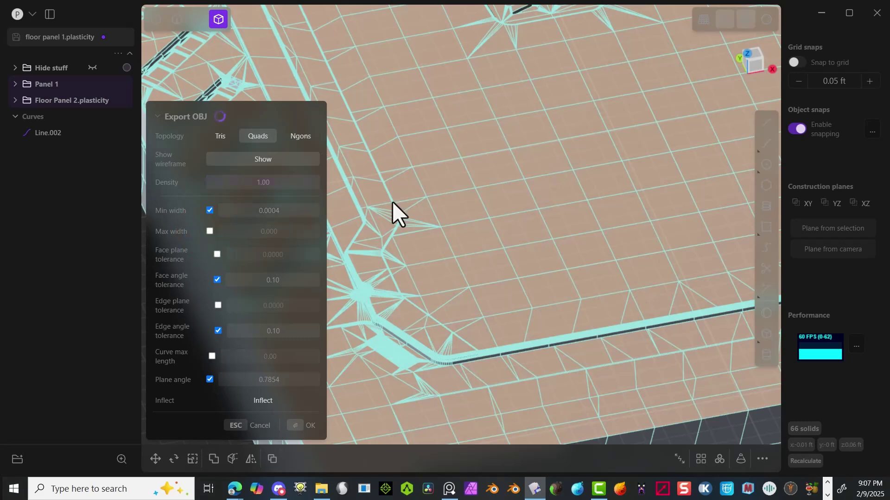
scroll(502, 215, down, 3)
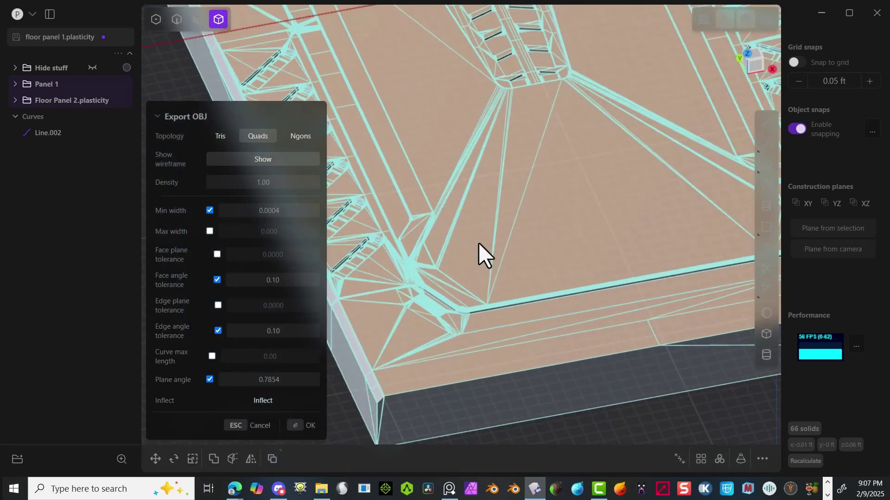
scroll(533, 211, down, 2)
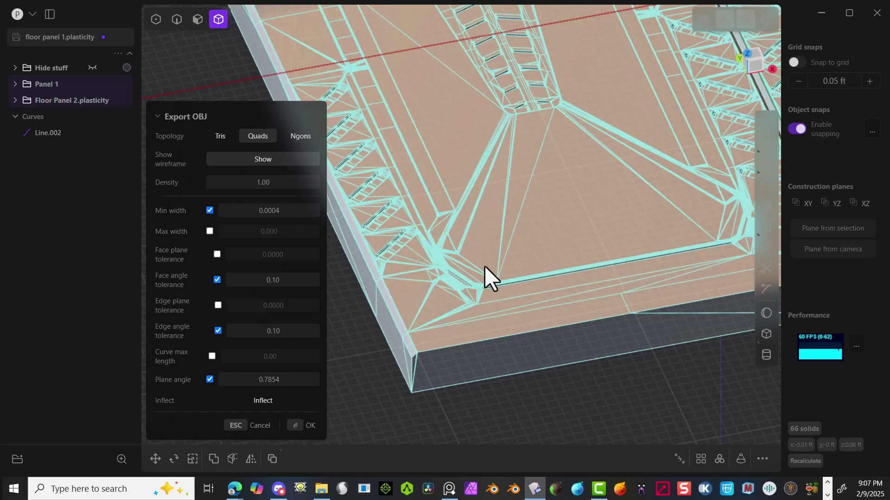
click(210, 231)
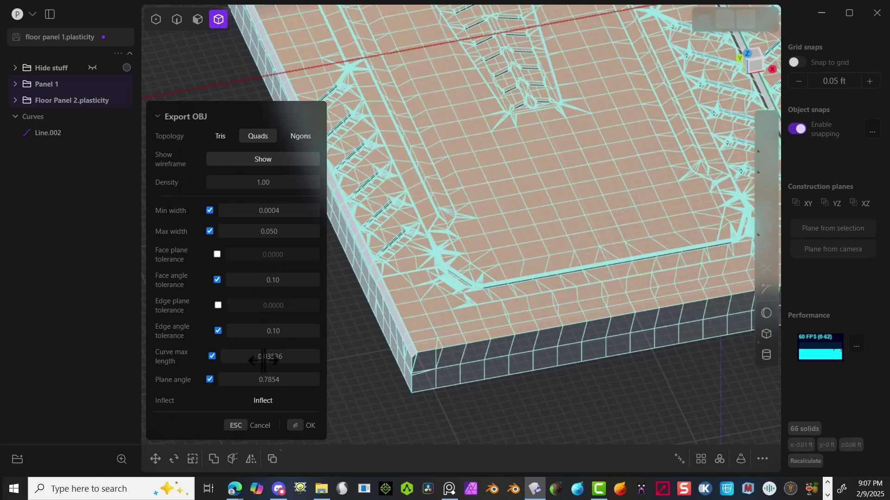
Complete the OBJ export with Quads topology and the 0.050 max width.
click(299, 426)
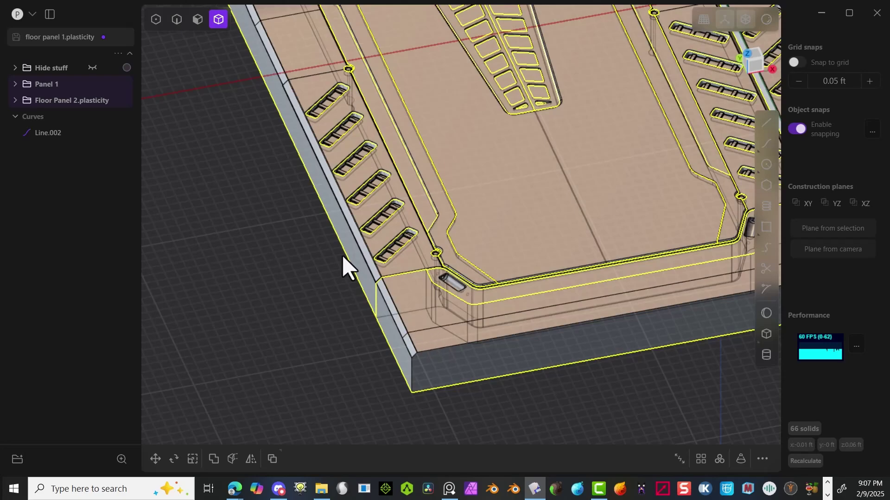
middle_drag(342, 255, 351, 235)
shift+middle_drag(342, 330, 599, 96)
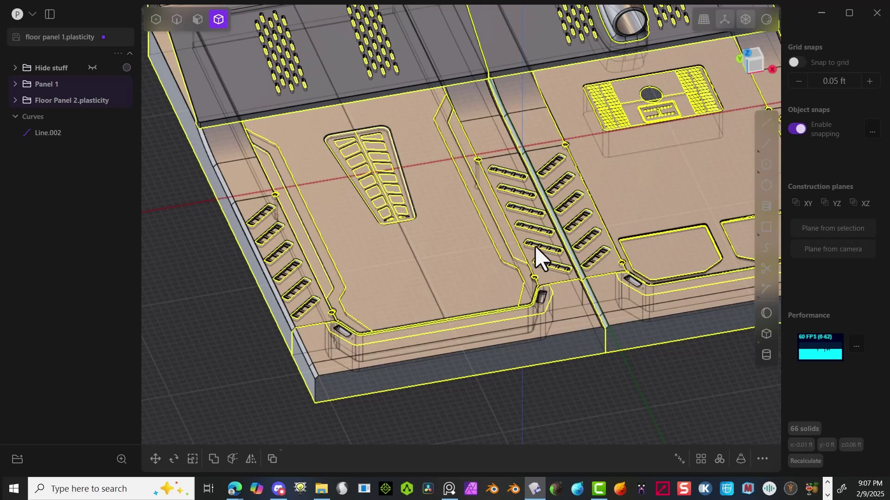
middle_drag(572, 218, 556, 208)
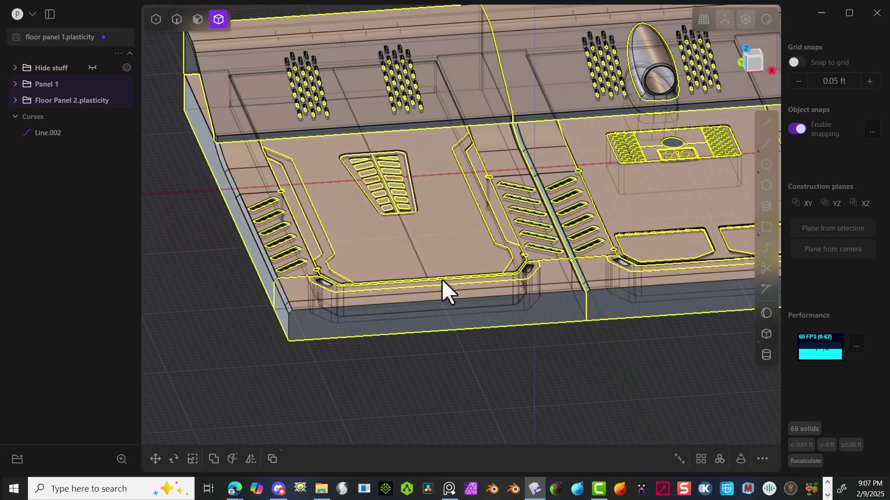
scroll(332, 346, up, 5)
scroll(362, 349, down, 6)
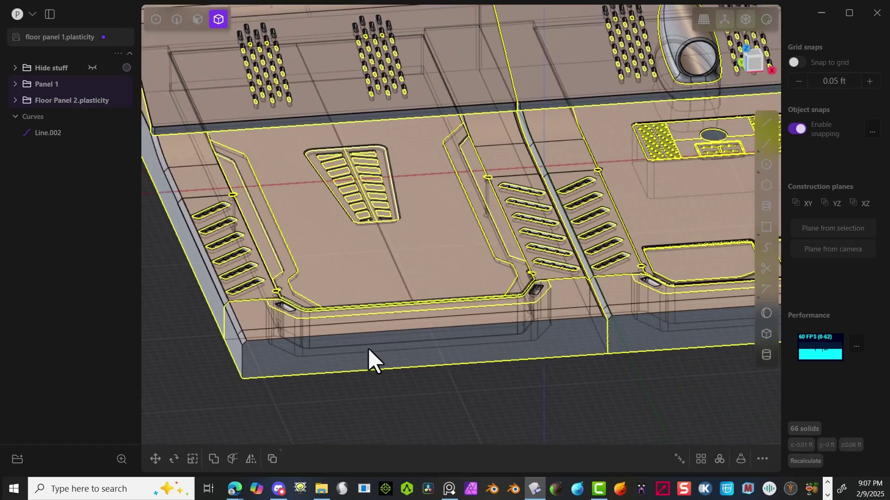
middle_drag(444, 355, 531, 362)
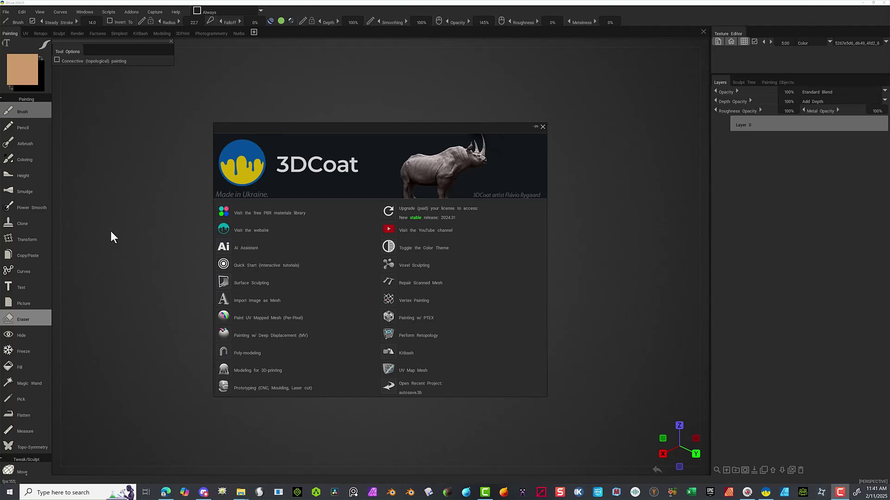
In 3DCoat, load scififlooring.fbx for per-pixel painting of a UV-mapped mesh and set the UV map typing to Auto-Mapping.
click(283, 317)
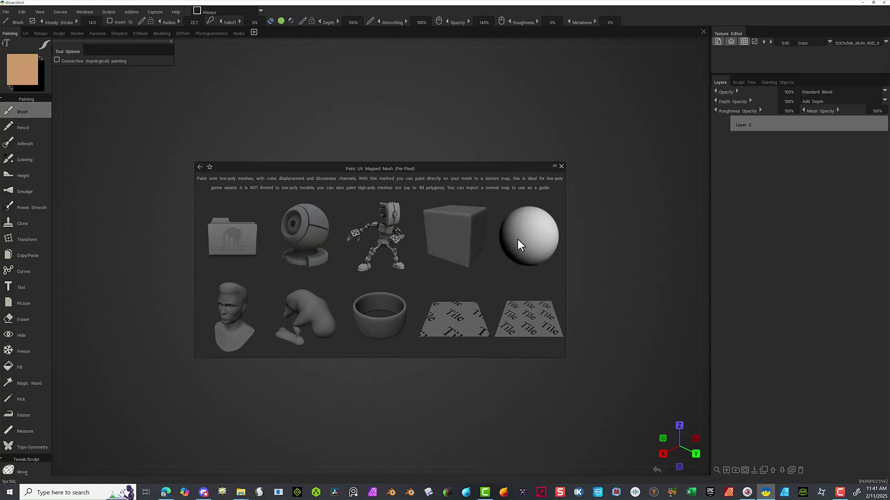
click(242, 237)
click(140, 26)
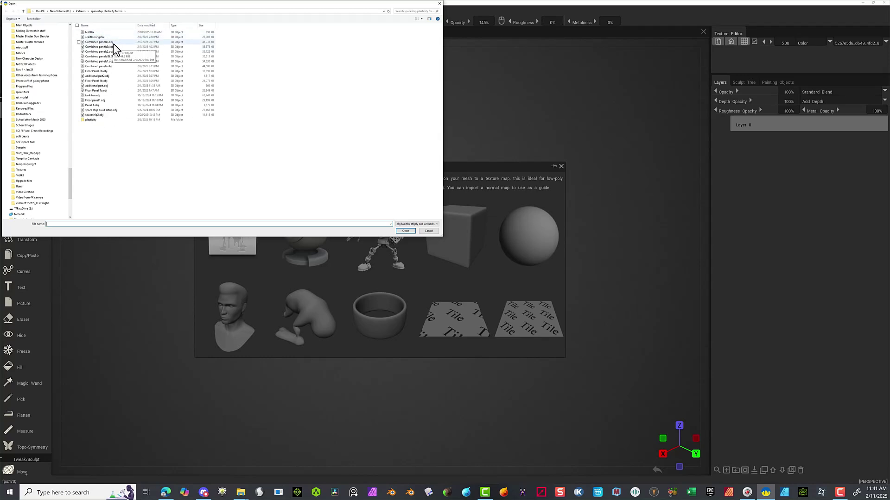
click(113, 42)
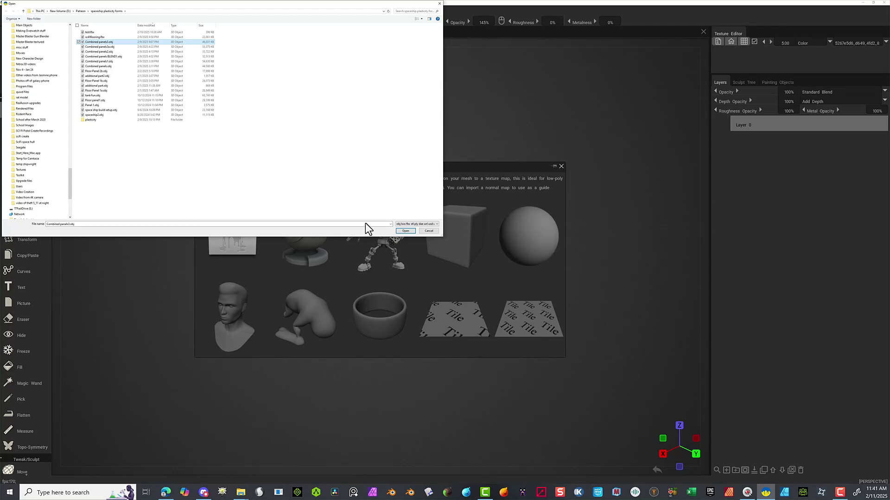
click(110, 37)
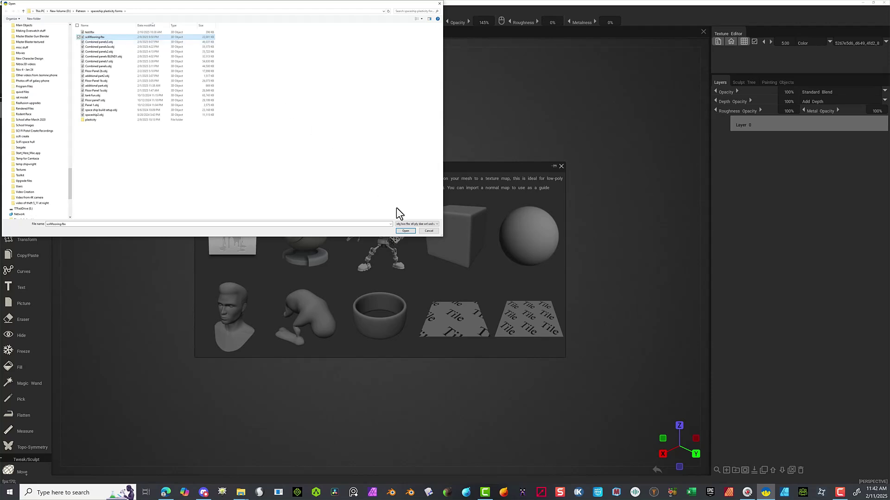
click(405, 231)
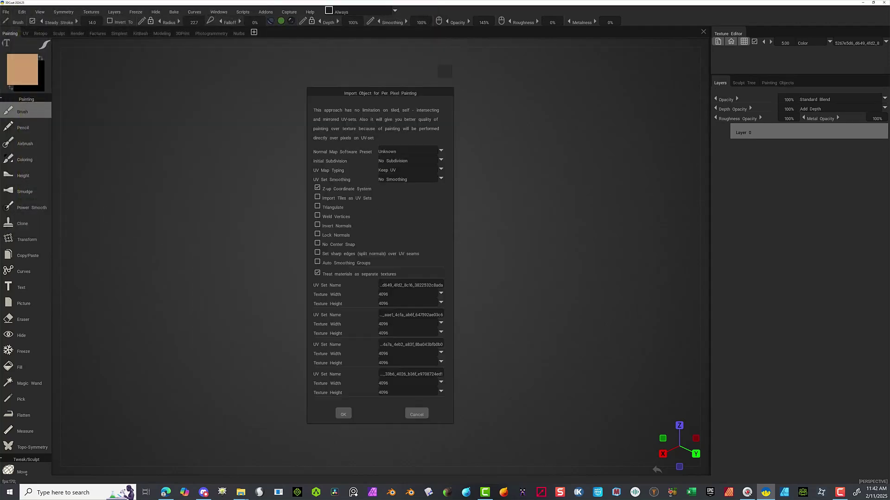
click(406, 169)
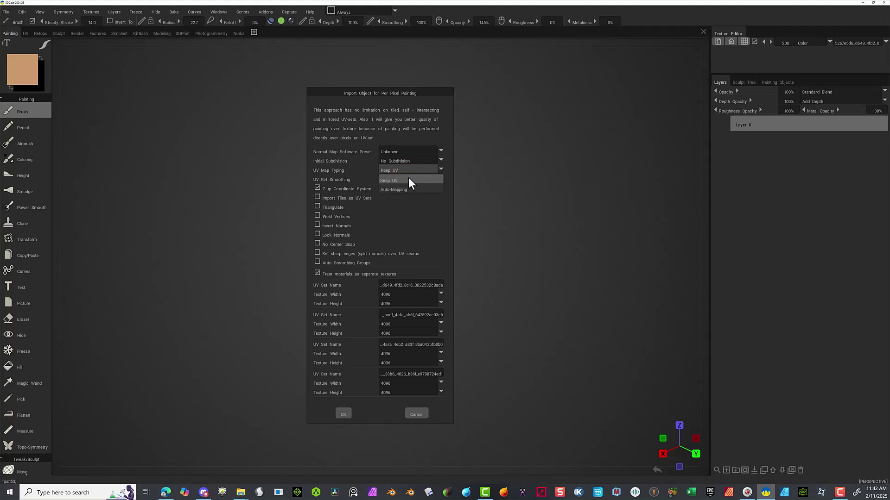
click(408, 189)
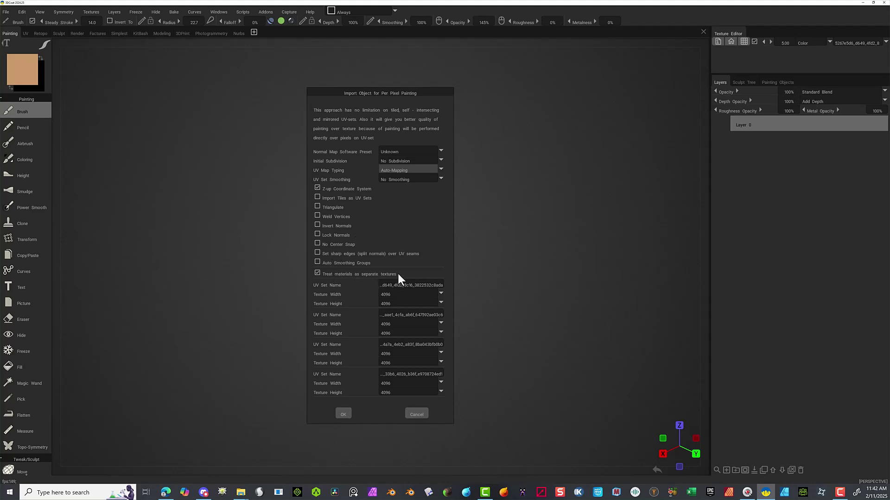
Name the four UV sets 1, 2, 3 and 4 and import the flooring model for per-pixel painting.
click(416, 284)
text(1)
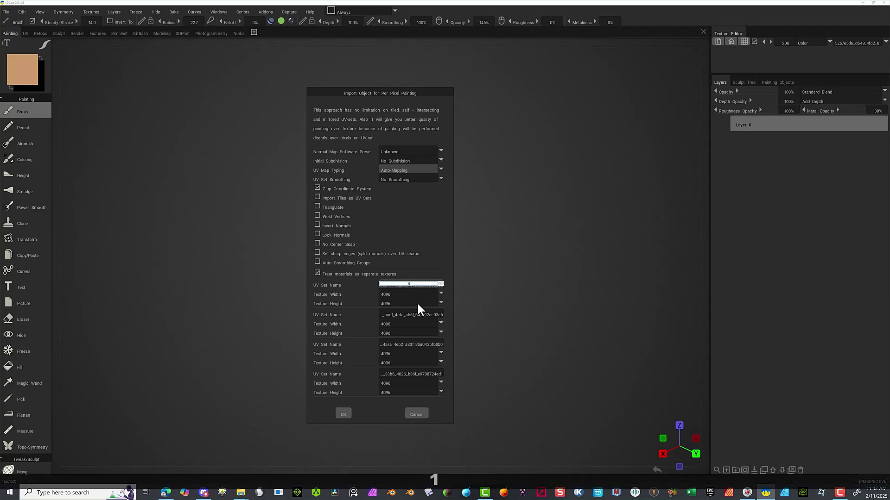
click(413, 315)
text(2)
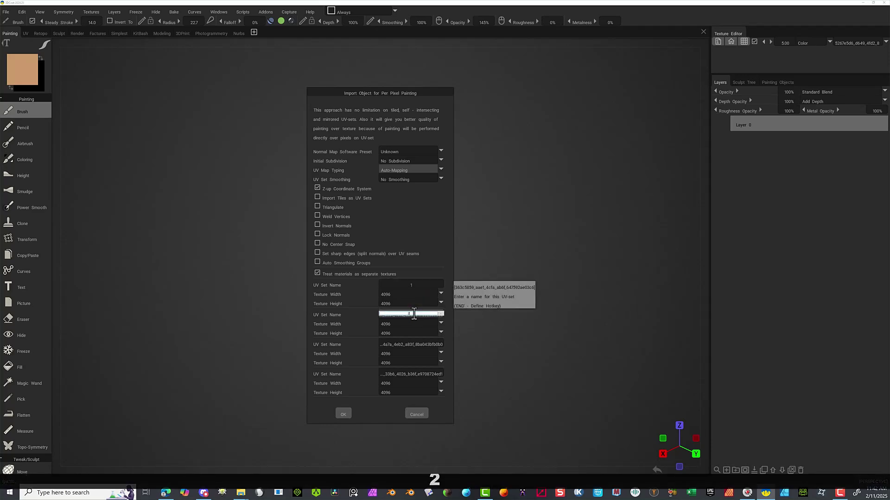
click(416, 344)
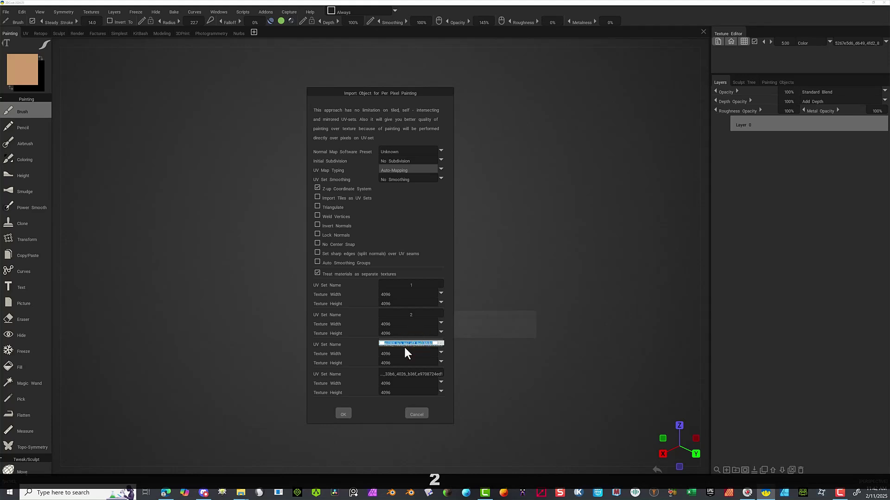
text(3)
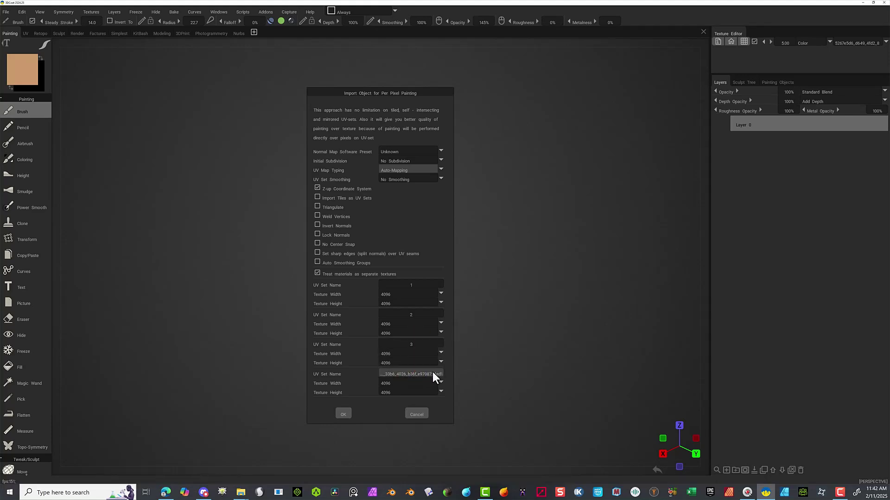
click(418, 375)
text(4)
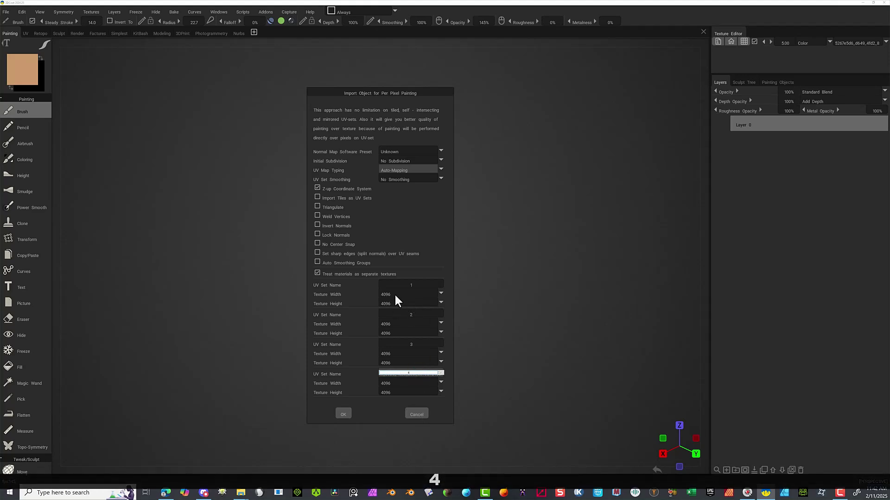
click(343, 411)
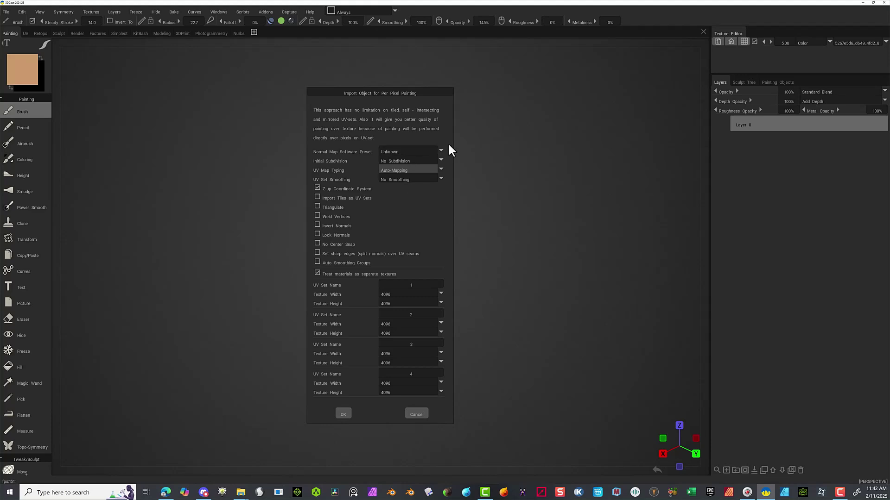
click(341, 415)
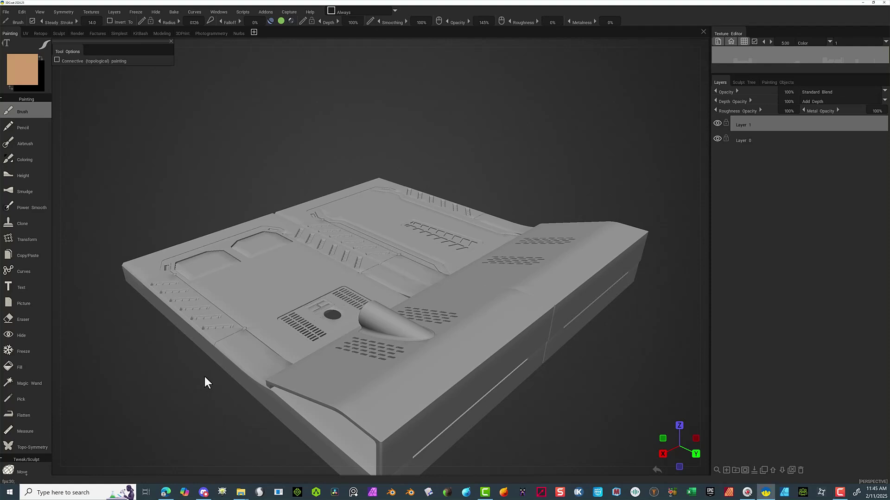
Examine the imported floor panels from several angles, checking the slots, vents, tube and recessed corner details.
key(alt)
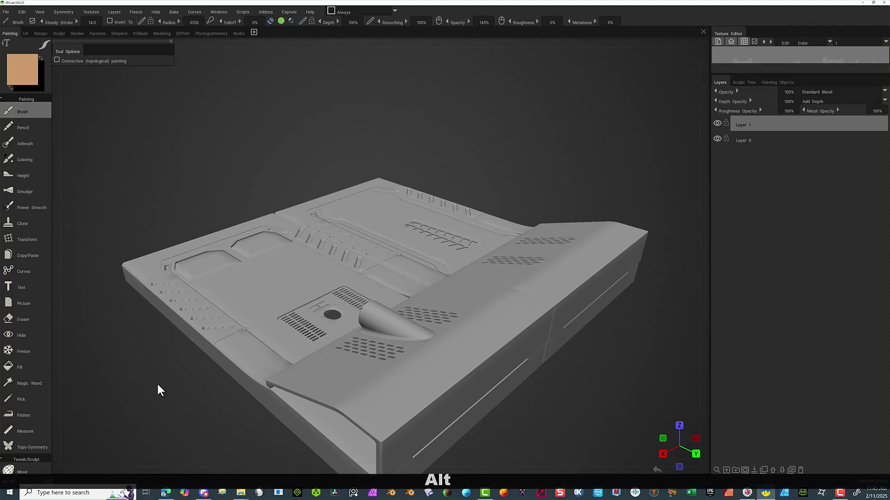
alt+drag(155, 380, 446, 319)
alt+middle_drag(446, 315, 461, 318)
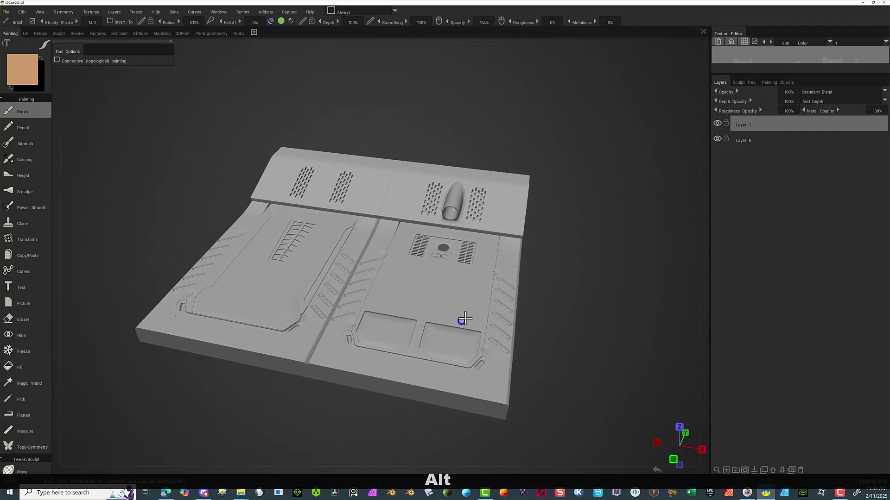
mouse_move(574, 284)
alt+right_down()
mouse_move(610, 293)
mouse_move(584, 288)
alt+right_up()
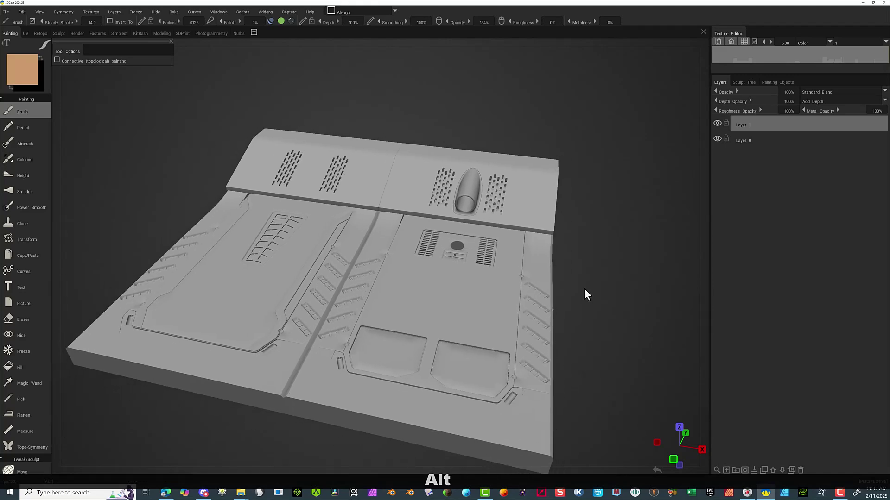
mouse_move(155, 217)
alt+mouse_down()
mouse_move(150, 230)
mouse_move(159, 229)
mouse_move(145, 218)
mouse_move(175, 222)
alt+mouse_up()
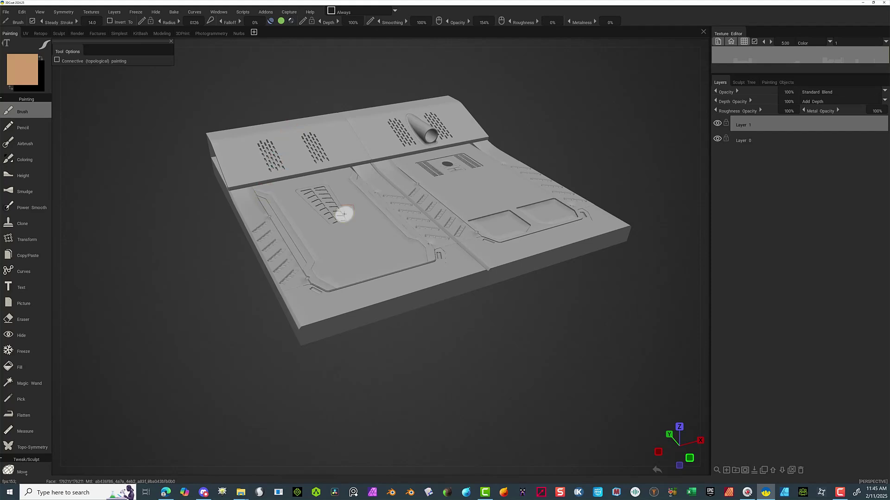
scroll(489, 329, up, 5)
alt+drag(514, 337, 562, 425)
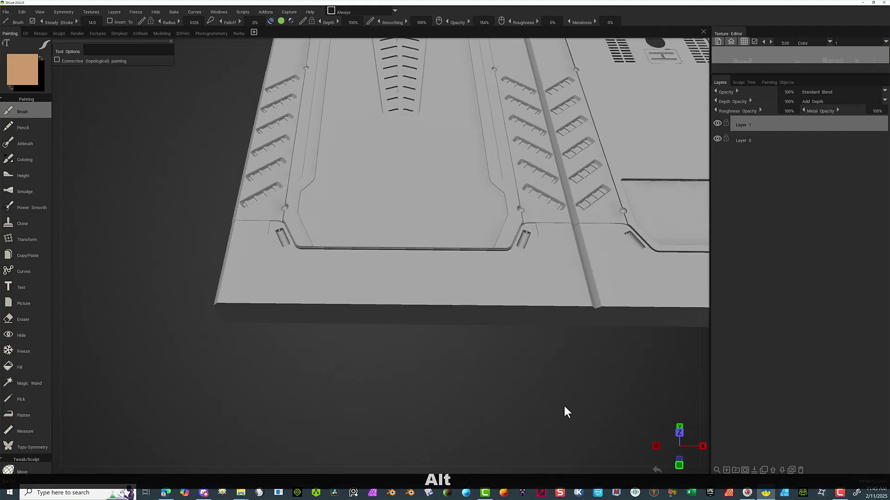
alt+right_drag(563, 406, 514, 399)
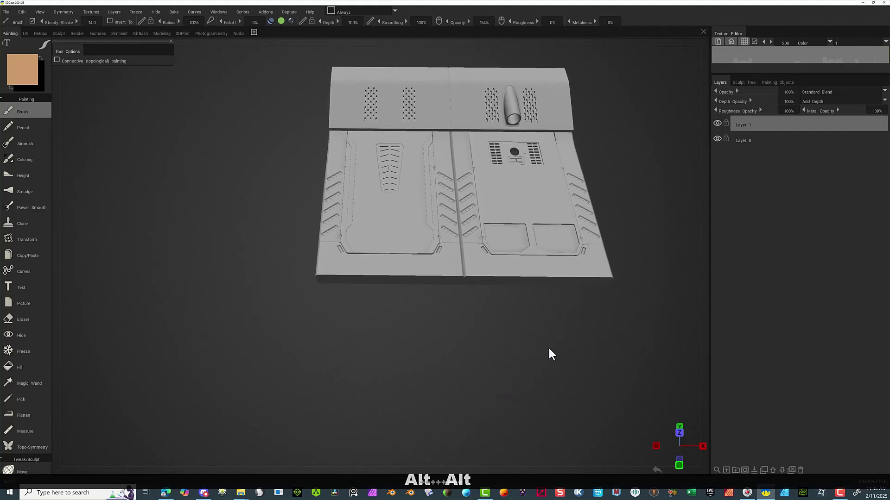
middle_drag(548, 354, 505, 366)
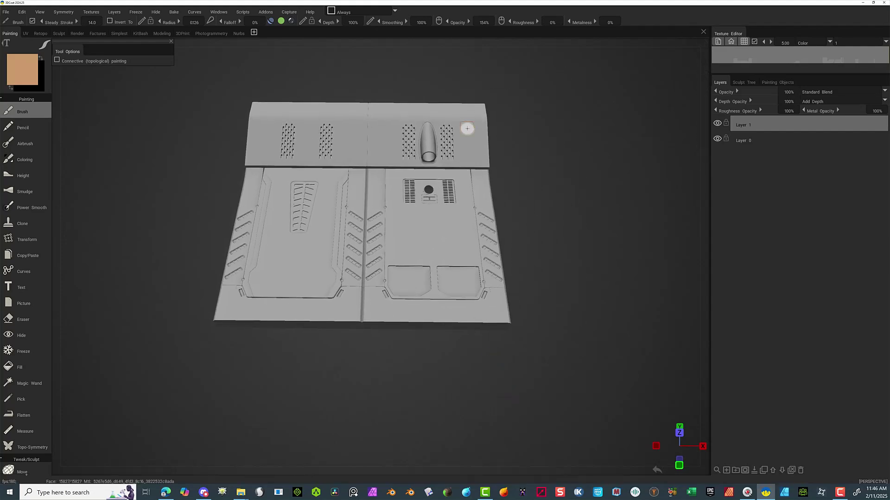
right_drag(532, 113, 548, 110)
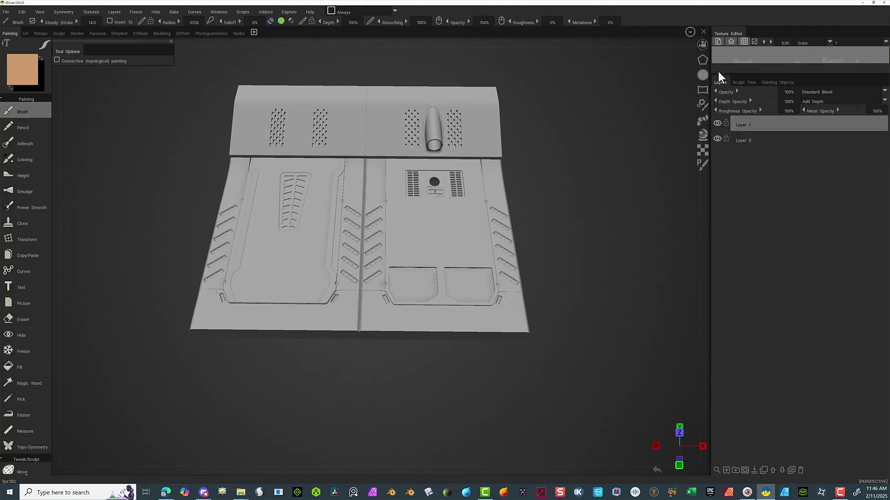
Enlarge the UV texture preview and calculate occlusion into a new layer using Sphere+Hemisphere light sources and a light count of 4096.
drag(714, 74, 726, 235)
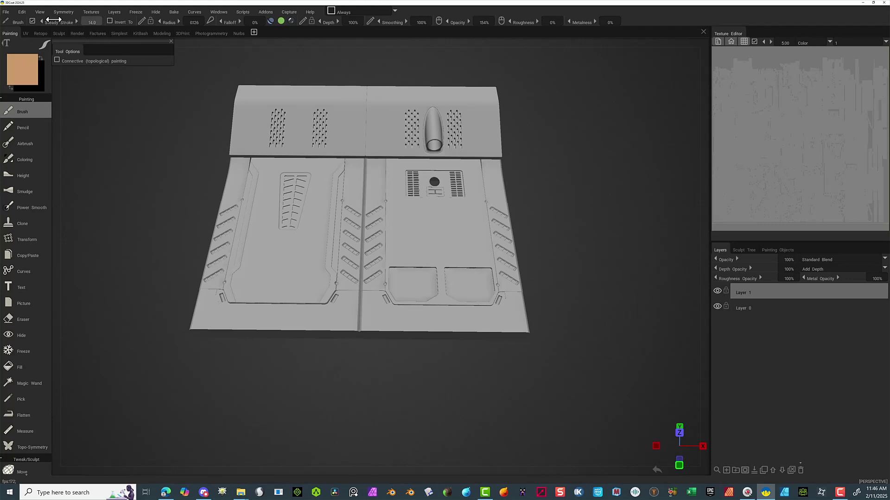
click(21, 12)
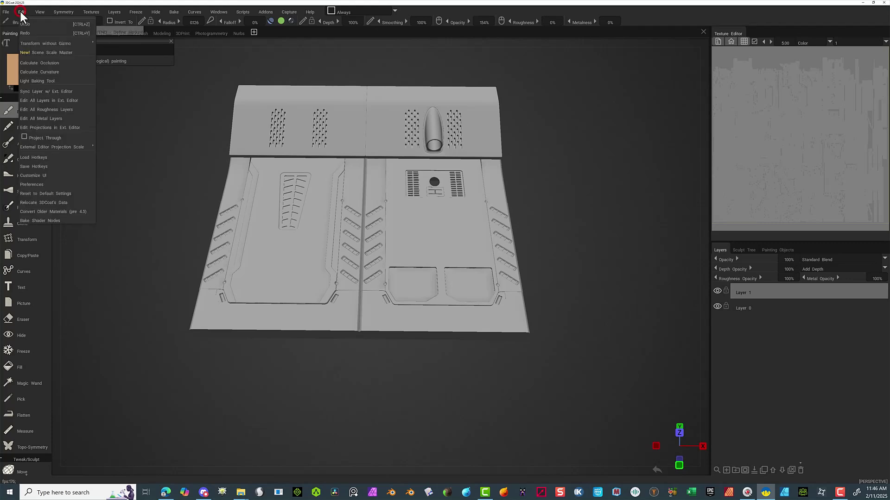
click(42, 62)
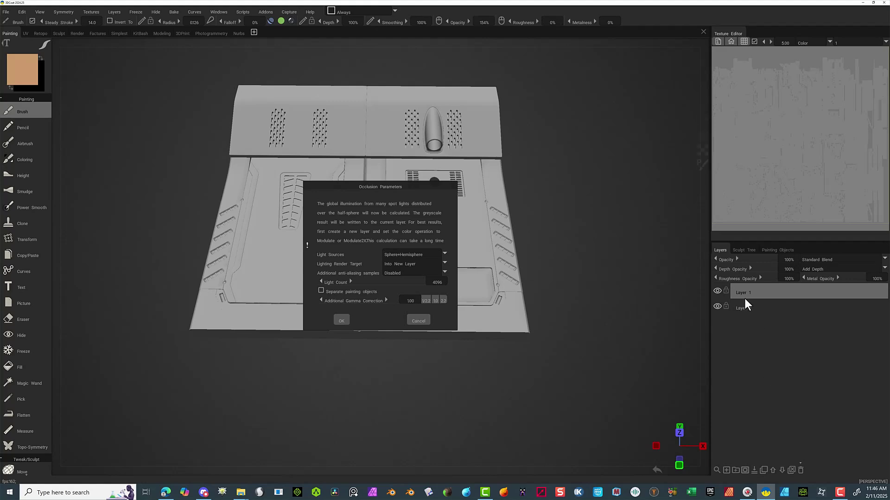
click(344, 319)
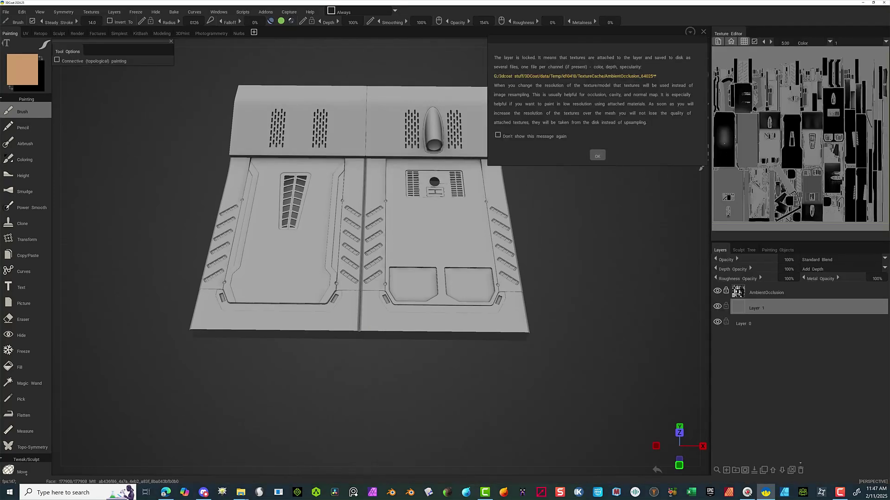
click(597, 156)
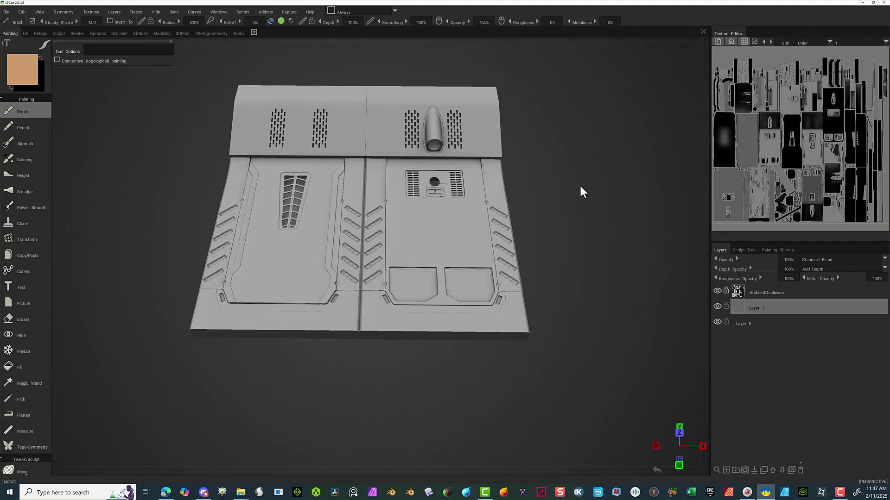
Calculate a Local Curvature RGB map into a new layer with the light sources set to Sphere+Hemisphere.
mouse_move(575, 210)
alt+mouse_down()
mouse_move(588, 199)
mouse_move(592, 247)
mouse_move(647, 196)
mouse_move(646, 175)
mouse_move(636, 171)
mouse_move(604, 234)
alt+mouse_up()
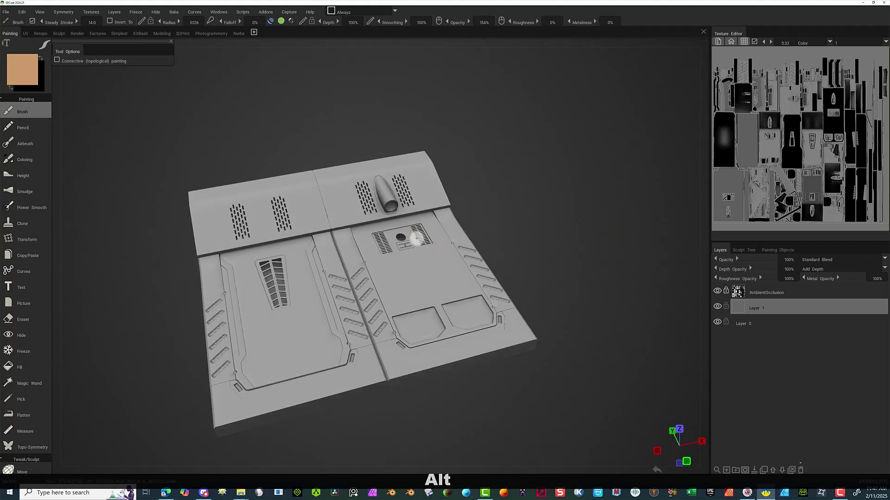
scroll(545, 179, up, 3)
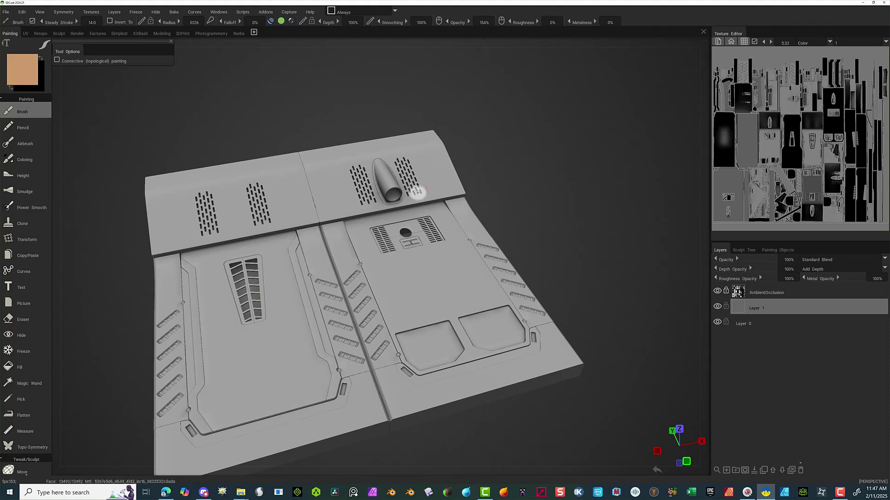
scroll(531, 159, down, 3)
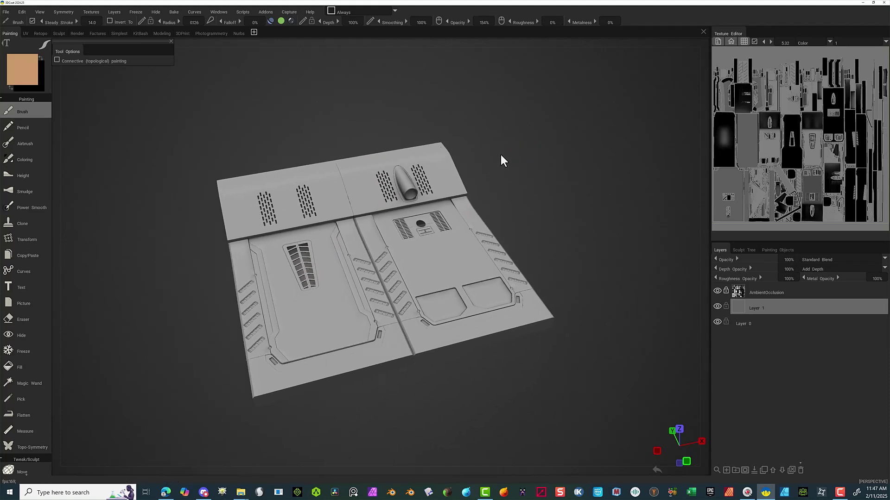
scroll(518, 139, up, 4)
scroll(539, 136, up, 1)
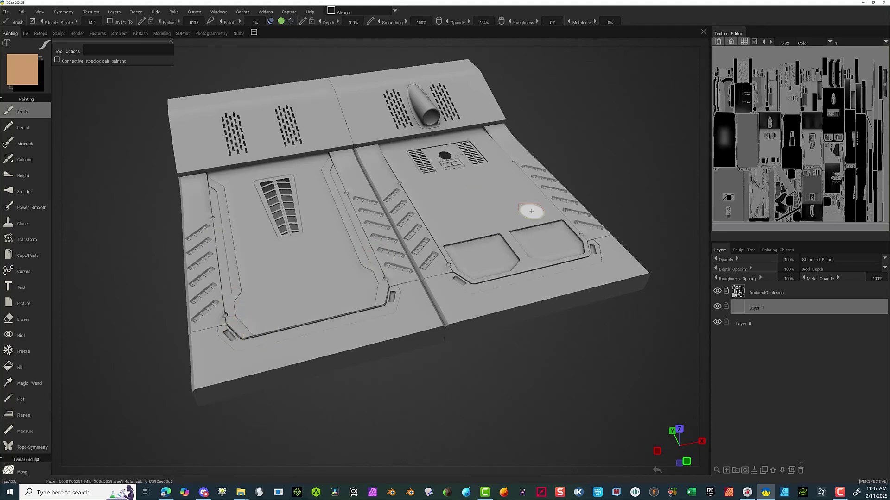
click(27, 12)
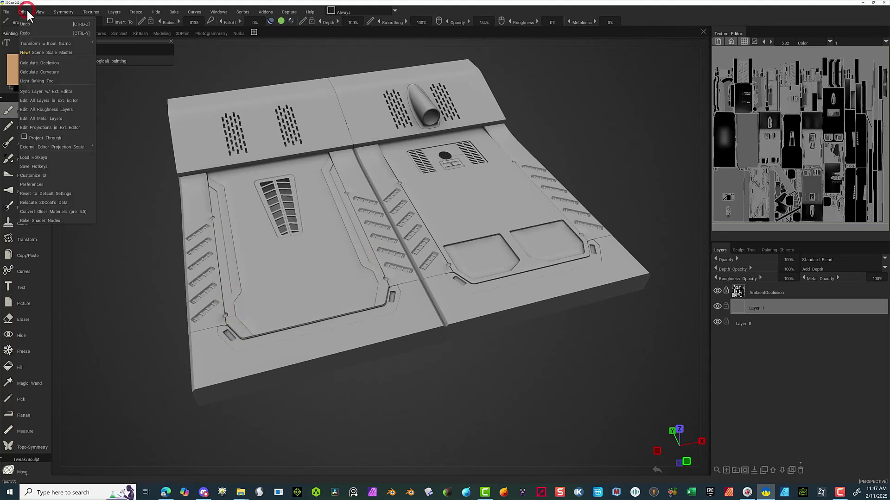
click(52, 75)
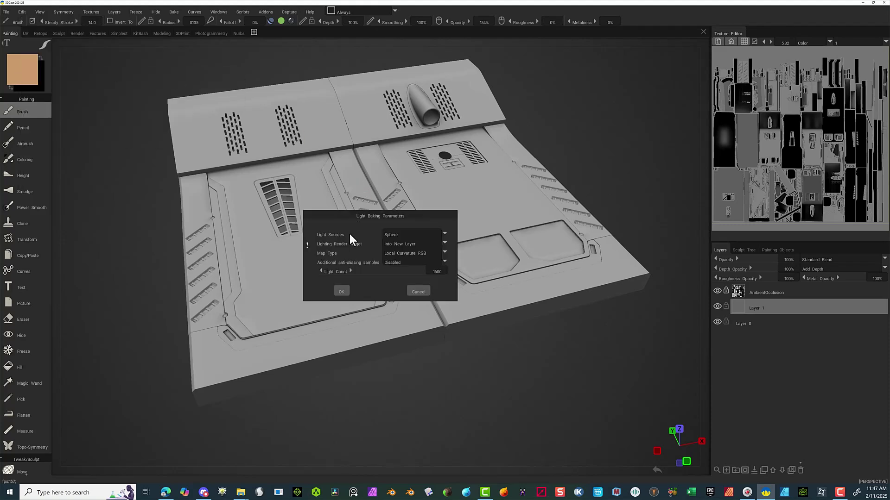
click(410, 234)
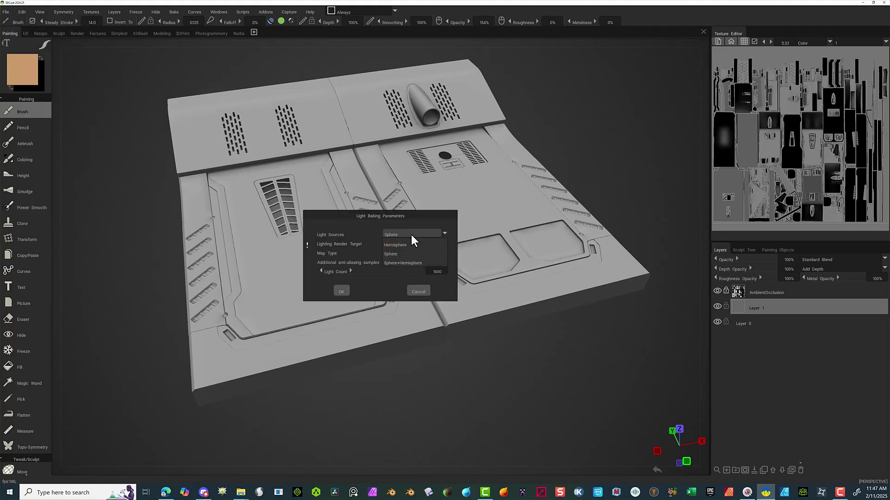
click(402, 262)
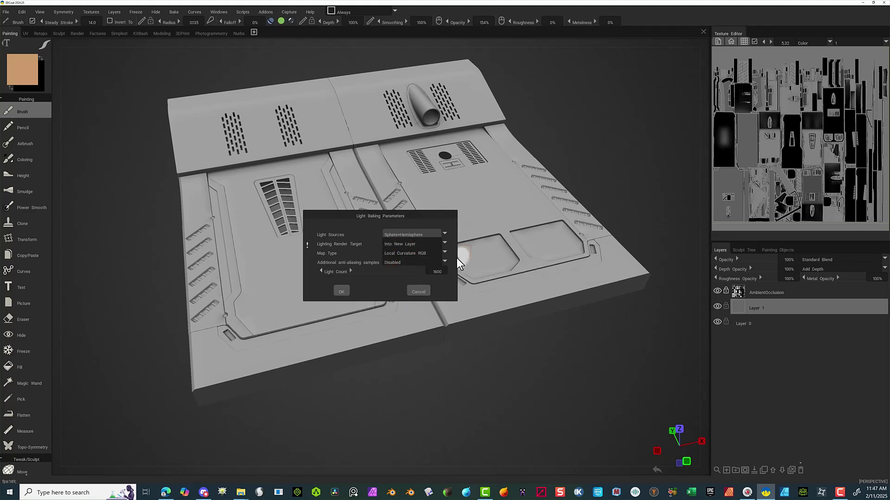
click(342, 292)
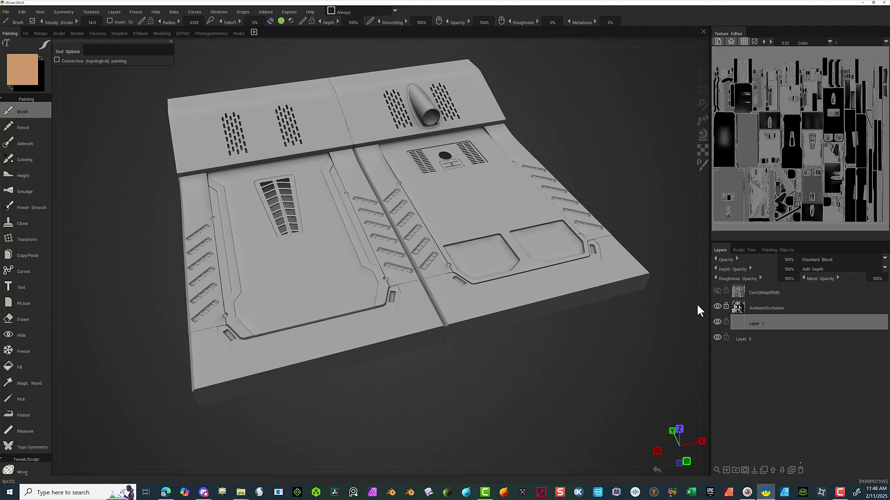
Add a new layer beneath the ambient occlusion layer and name it Metal.
click(726, 471)
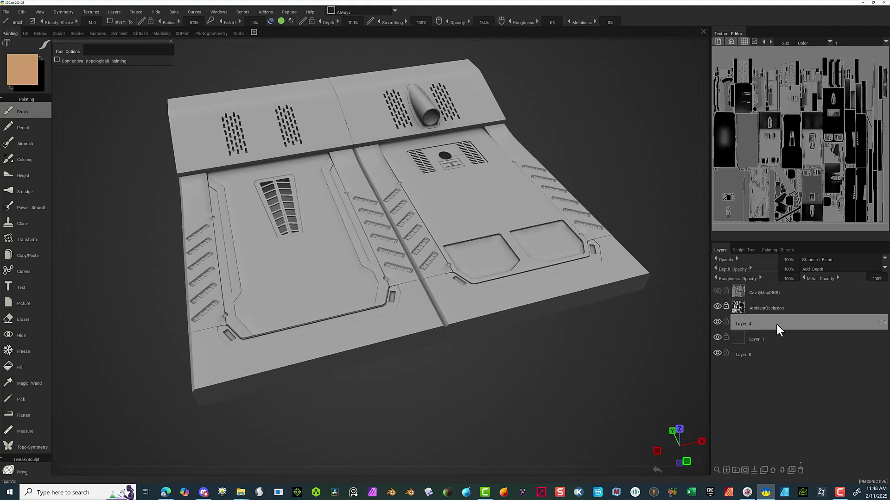
double_click(743, 324)
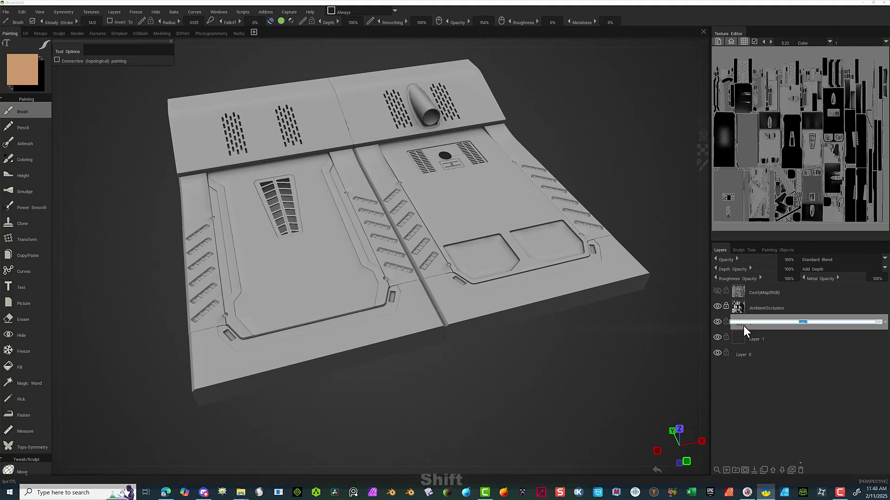
text(Metal)
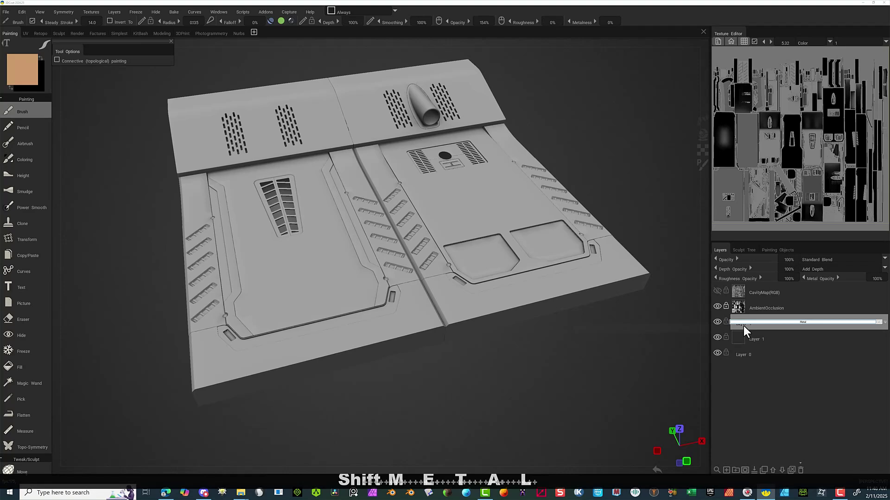
click(778, 395)
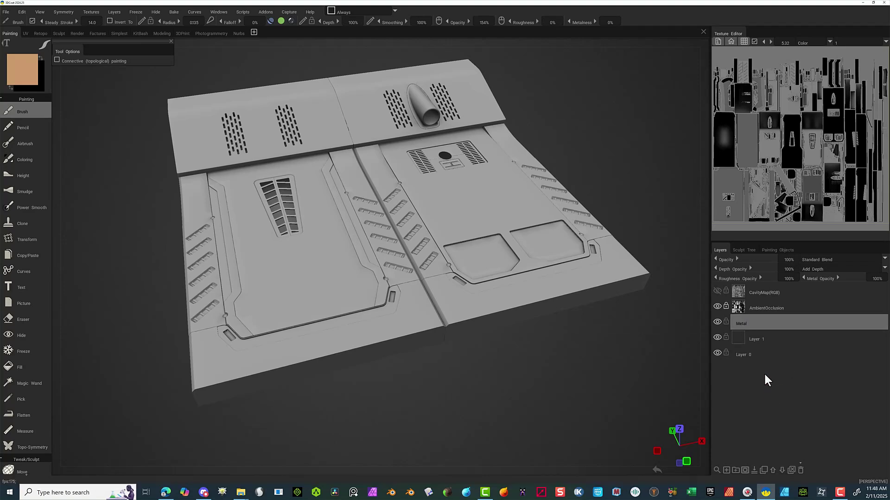
Add a new layer above the Metal layer and name it Plastic.
click(727, 471)
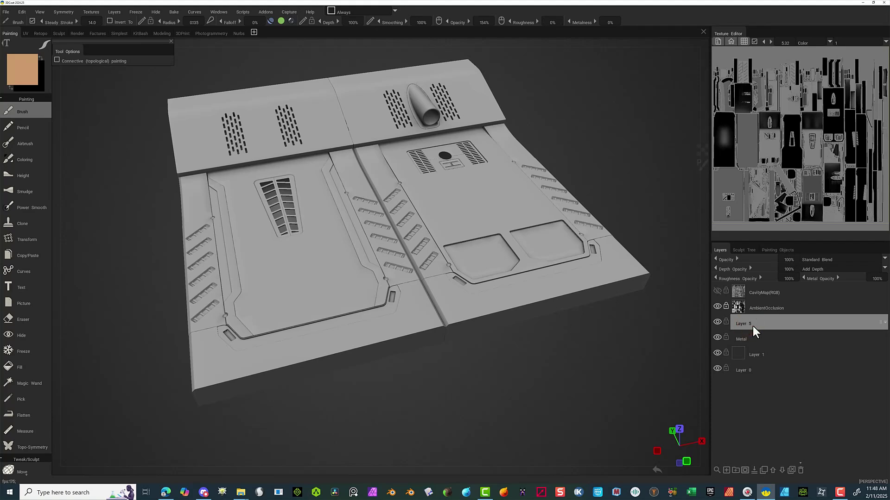
double_click(741, 324)
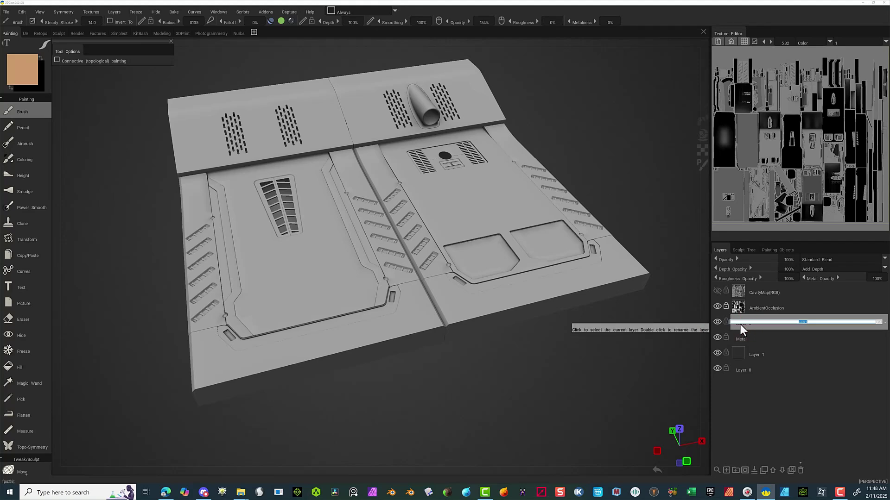
text(Plas)
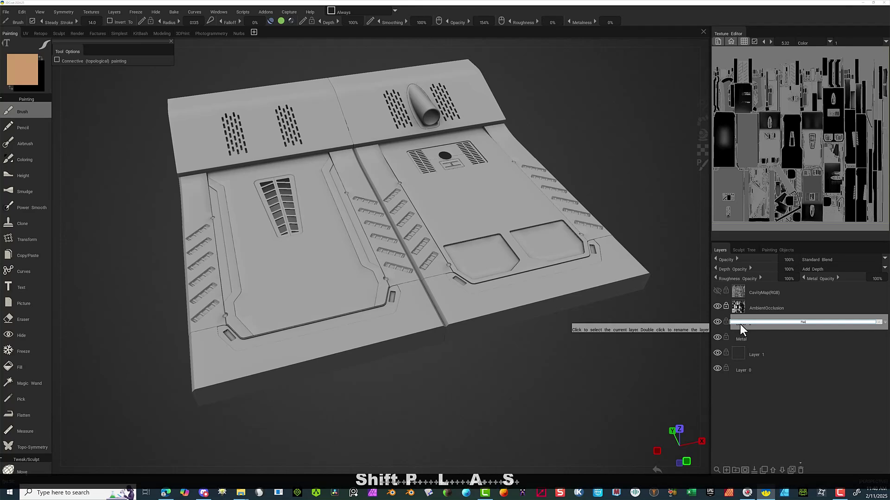
text(tic)
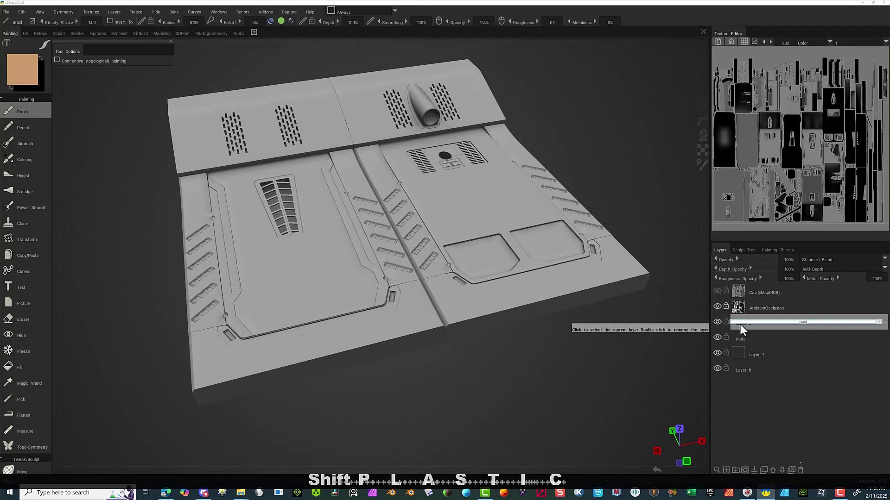
click(750, 398)
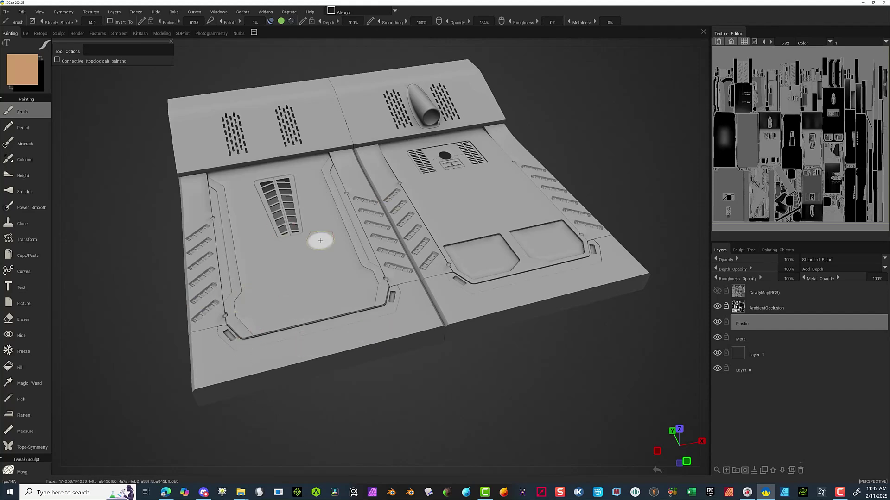
mouse_move(674, 156)
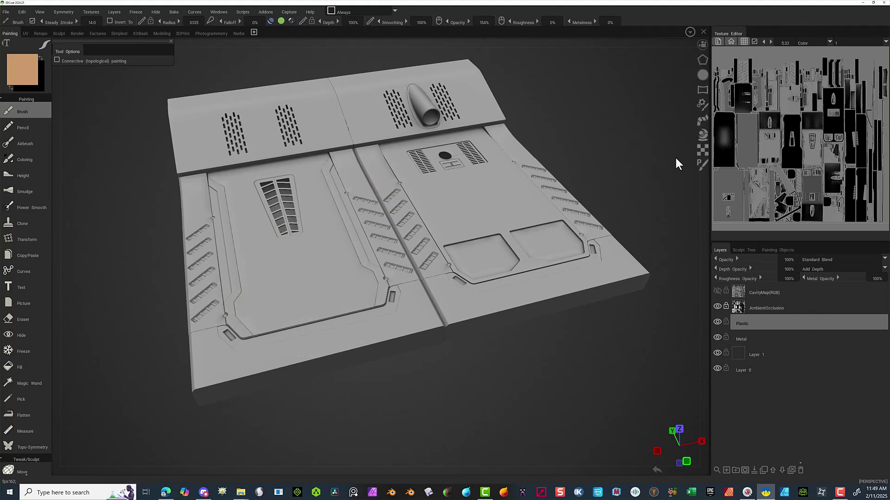
click(701, 133)
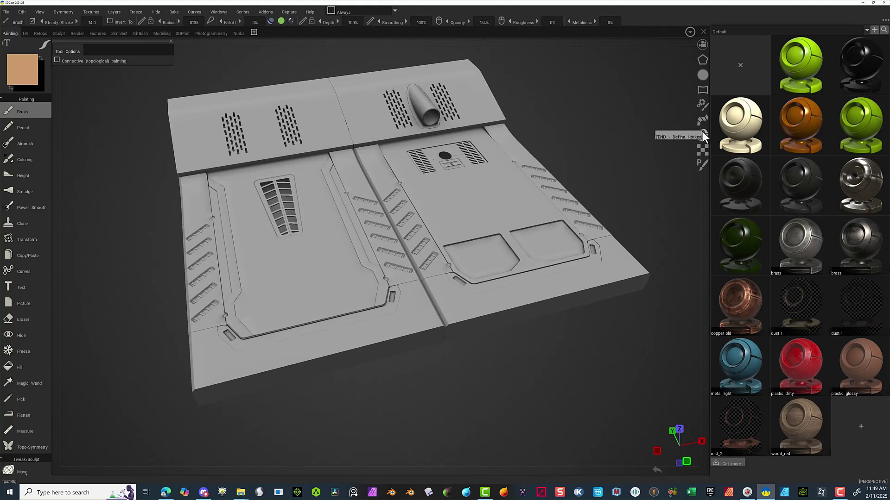
click(703, 134)
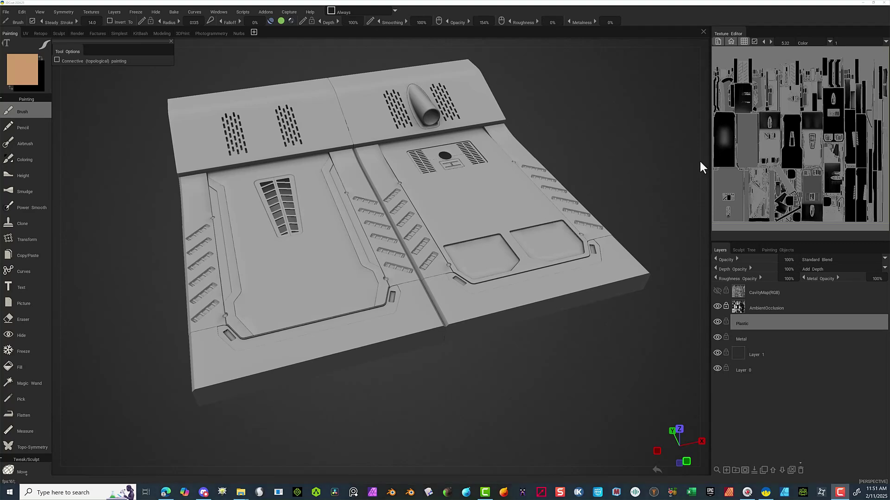
Choose the dark orange plastic_shabby smart material from the Plastic category.
mouse_move(710, 177)
click(702, 135)
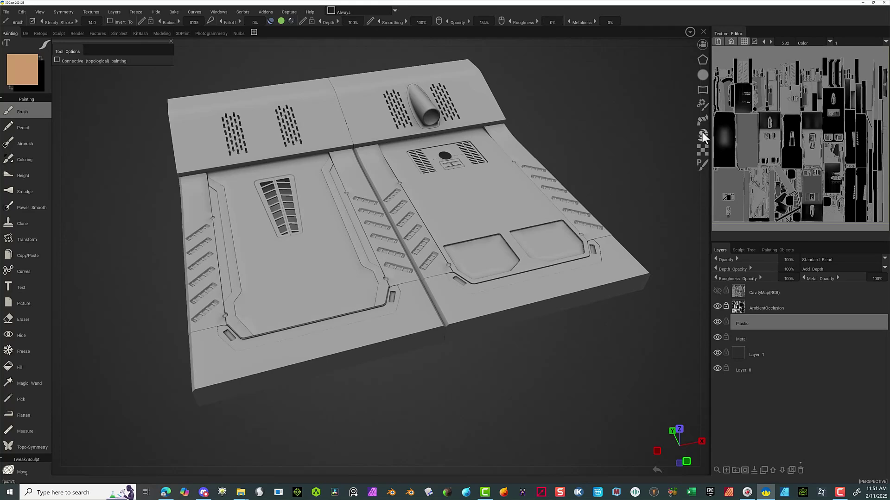
click(739, 28)
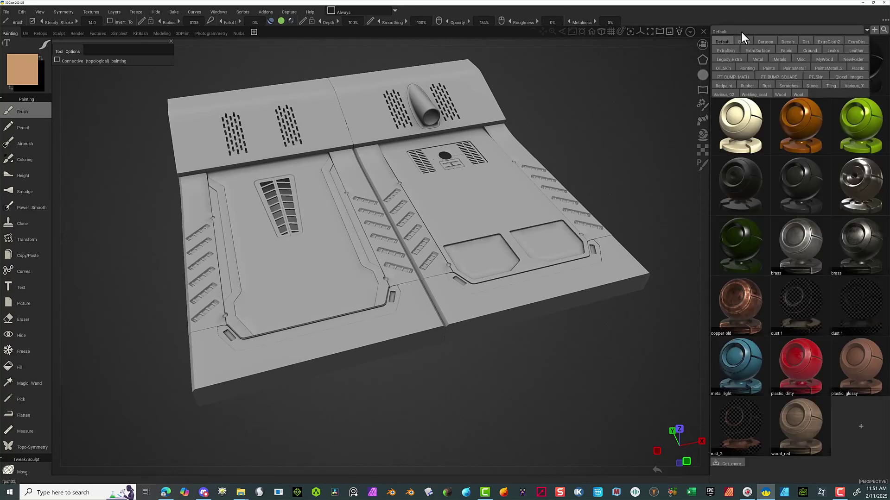
click(858, 68)
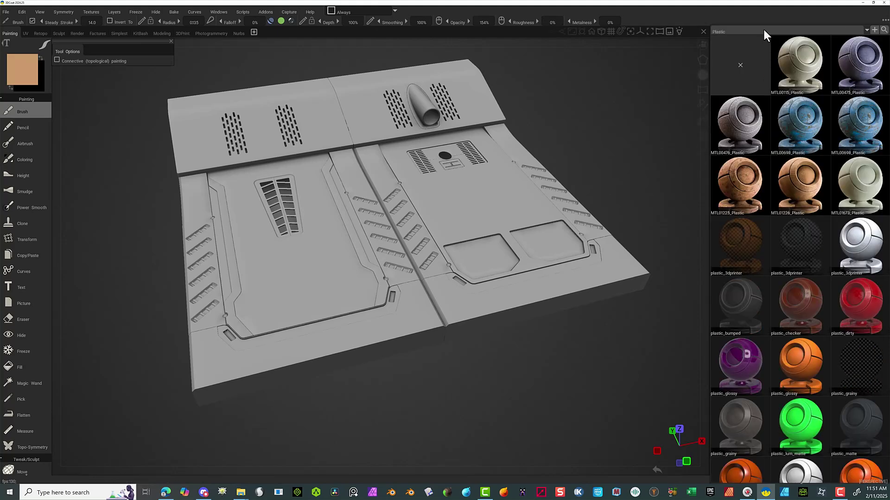
scroll(811, 301, down, 1)
scroll(820, 344, down, 1)
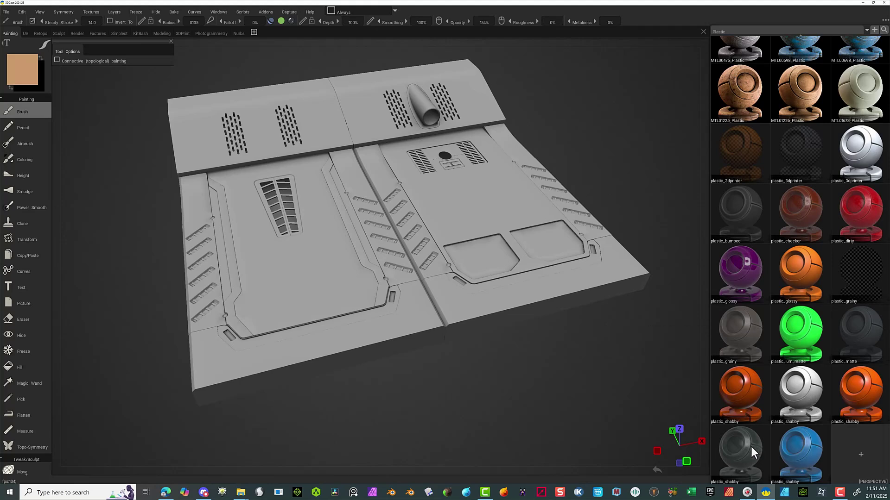
mouse_move(752, 447)
click(741, 395)
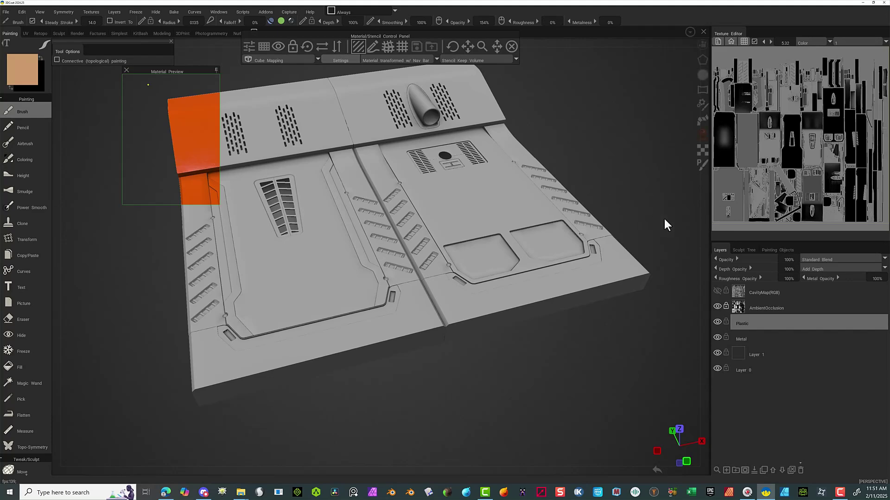
Open the plastic_shabby smart material for editing, then widen the material preview and place it over the middle of the floor model.
click(703, 133)
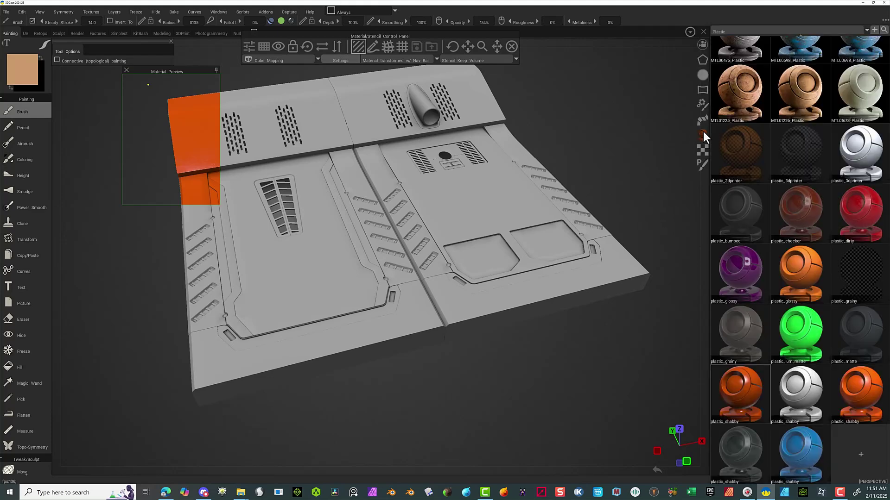
double_click(744, 381)
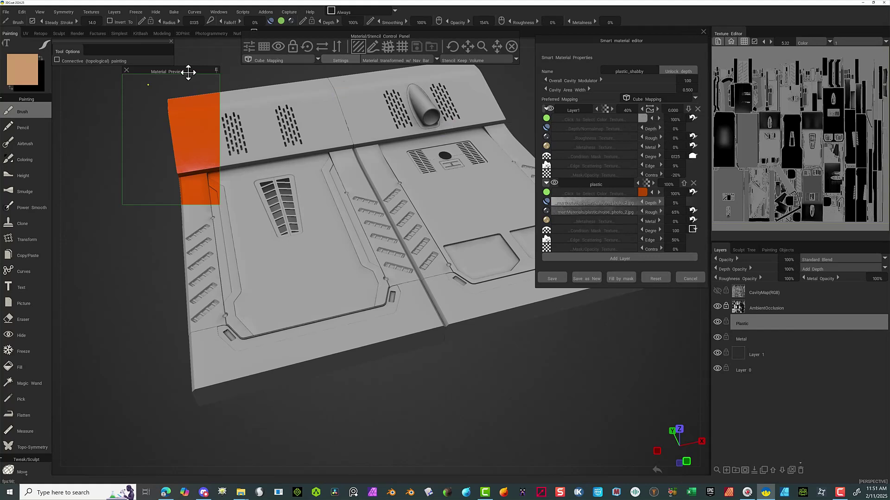
drag(188, 72, 409, 183)
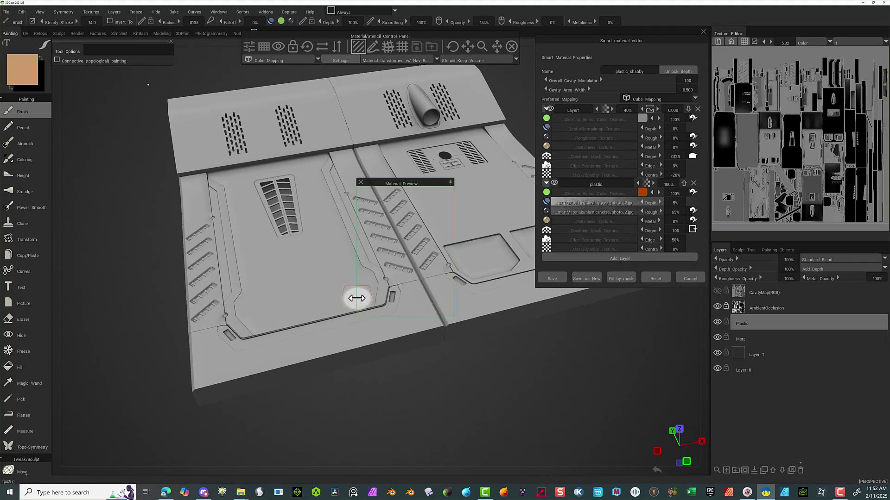
drag(357, 297, 300, 298)
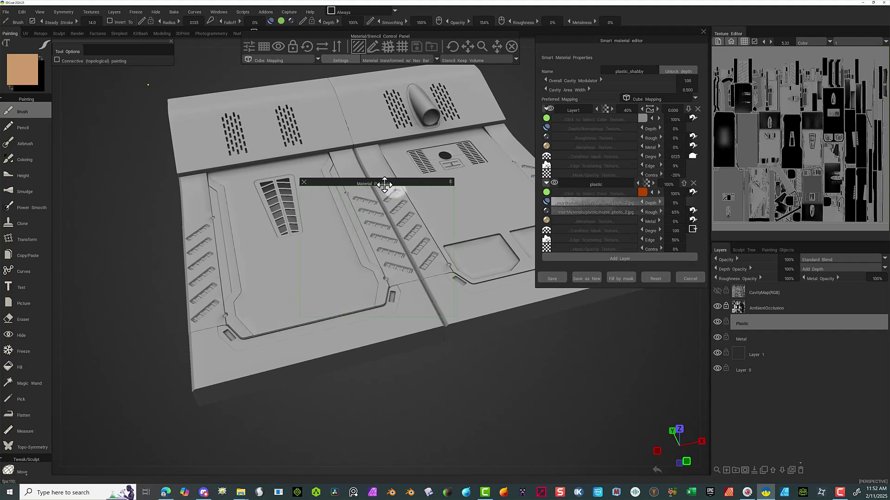
drag(378, 181, 365, 166)
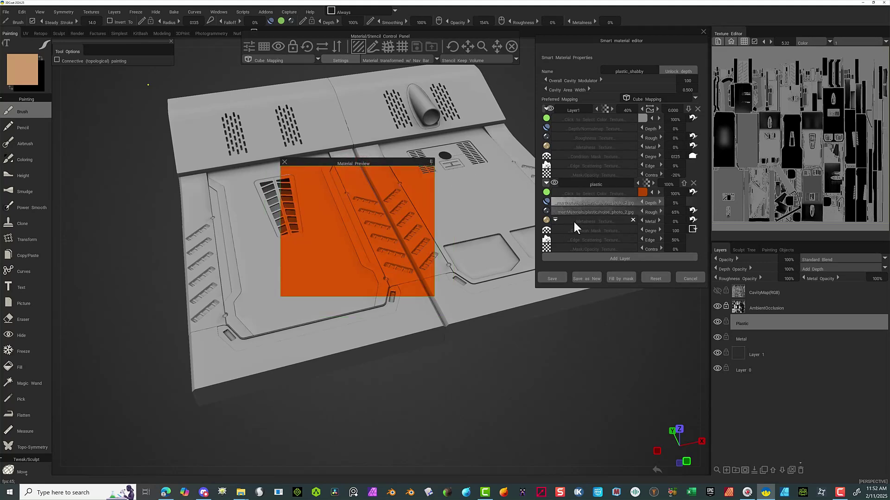
Change the color of the material's plastic layer to a burnt orange, #A54C00.
click(642, 192)
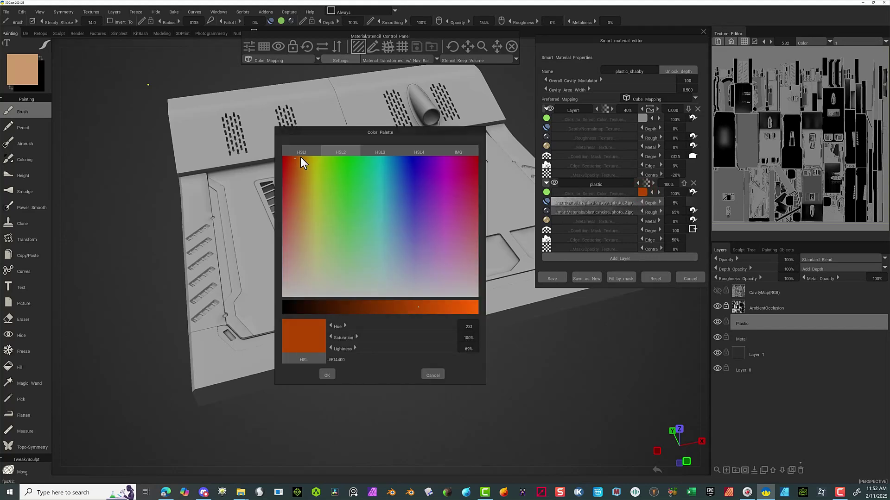
drag(296, 162, 296, 161)
mouse_move(415, 305)
mouse_down()
mouse_move(460, 307)
mouse_move(409, 305)
mouse_up()
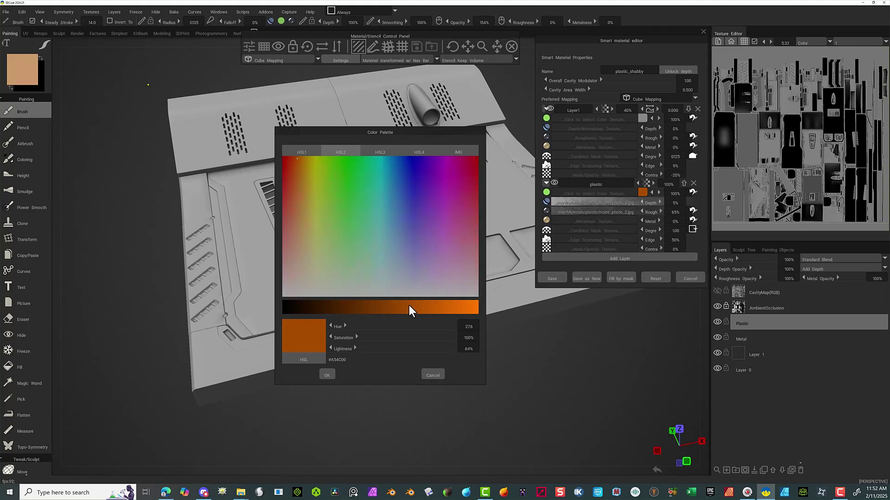
click(334, 376)
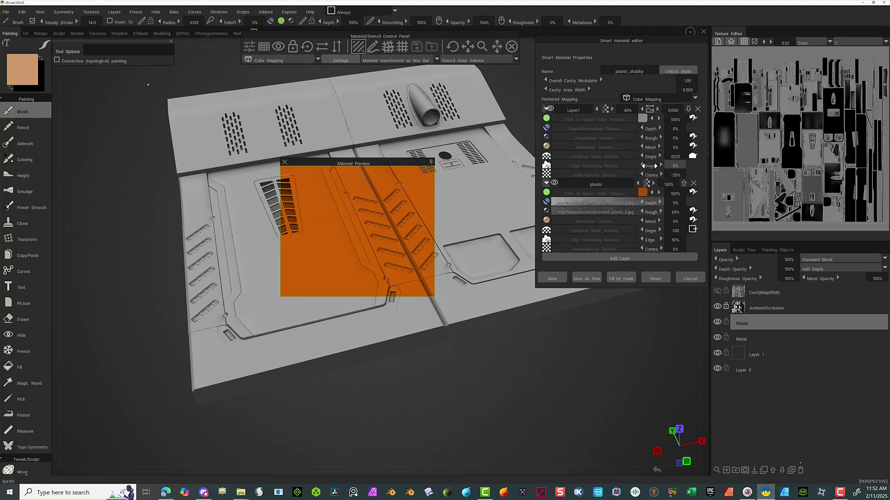
Change the color of the material's Layer1 to dark gray #525252.
click(641, 118)
click(346, 306)
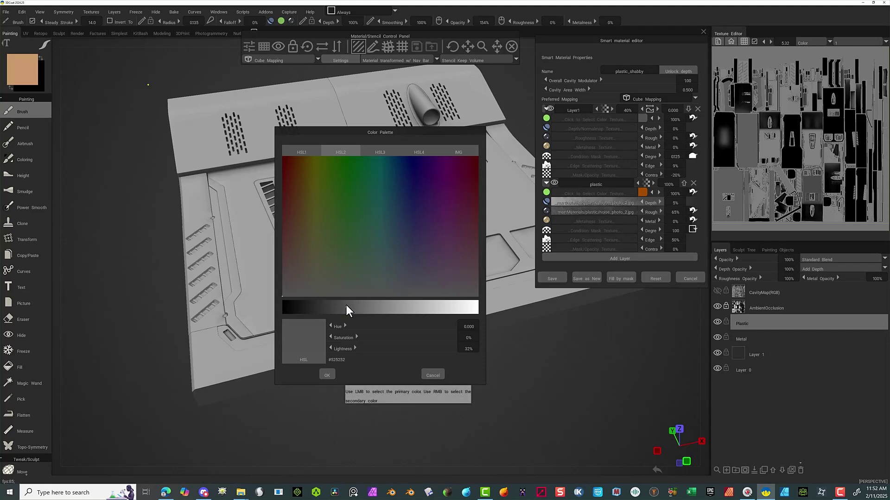
click(327, 375)
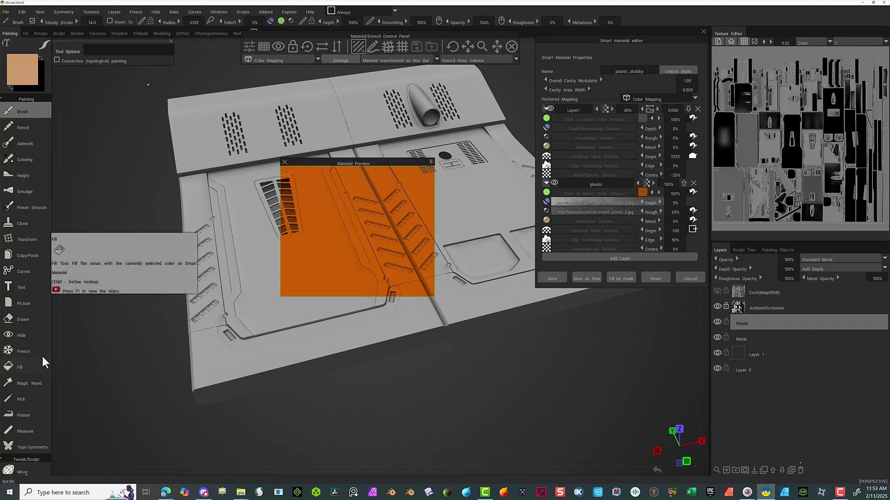
Fill both halves of the tapered vent frame with the orange plastic using the Fill tool, moving the material preview clear of the vent.
click(23, 368)
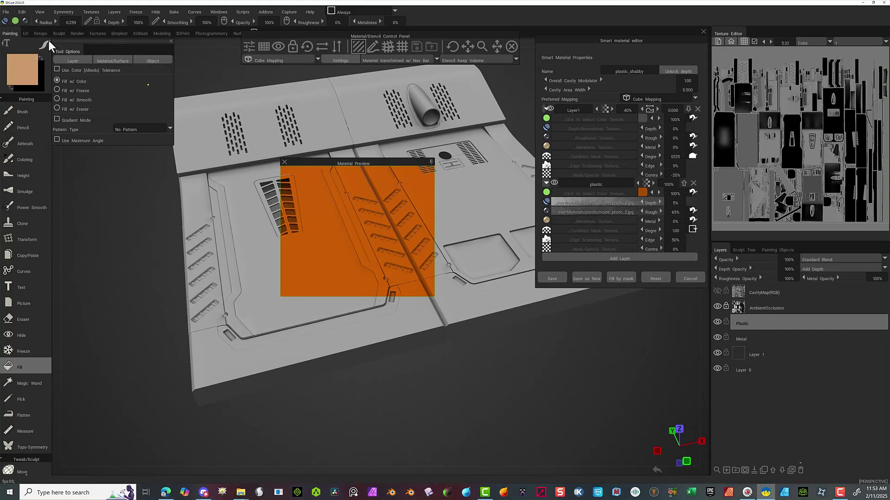
mouse_move(47, 43)
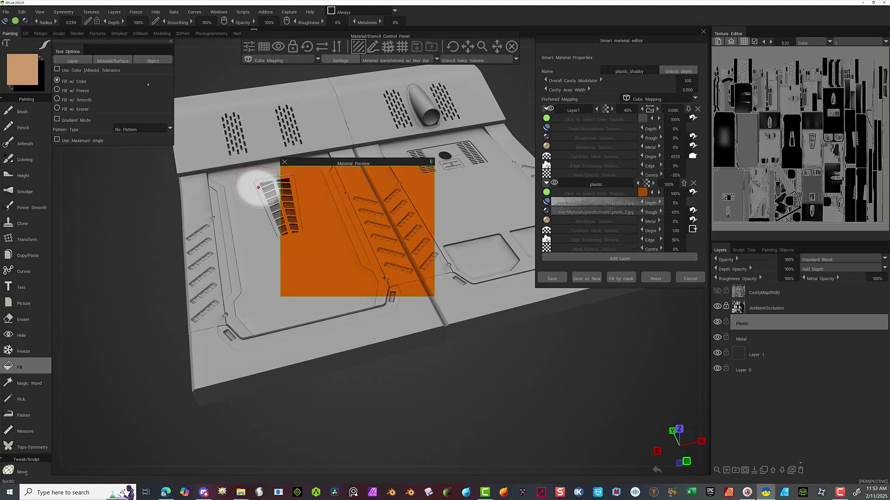
click(258, 187)
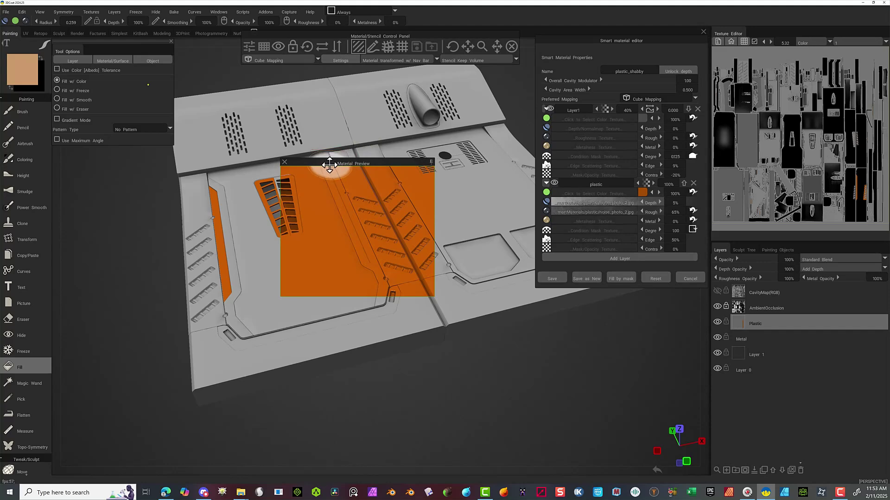
drag(329, 164, 425, 233)
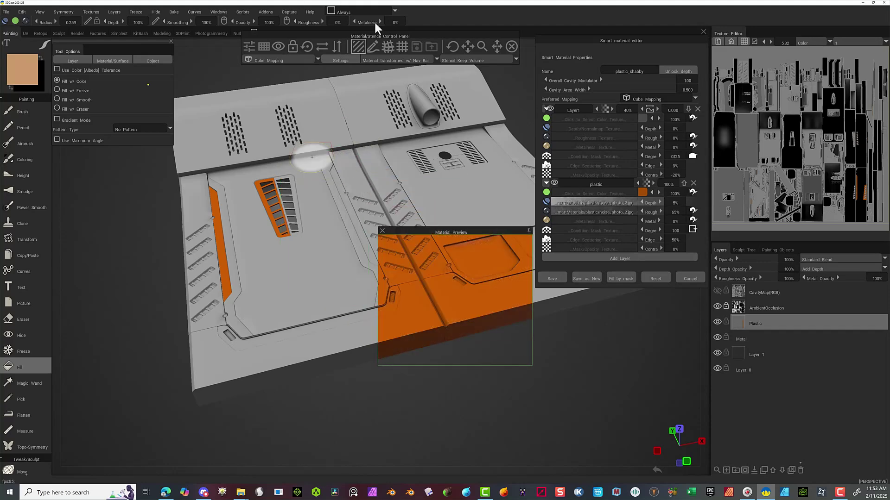
click(293, 187)
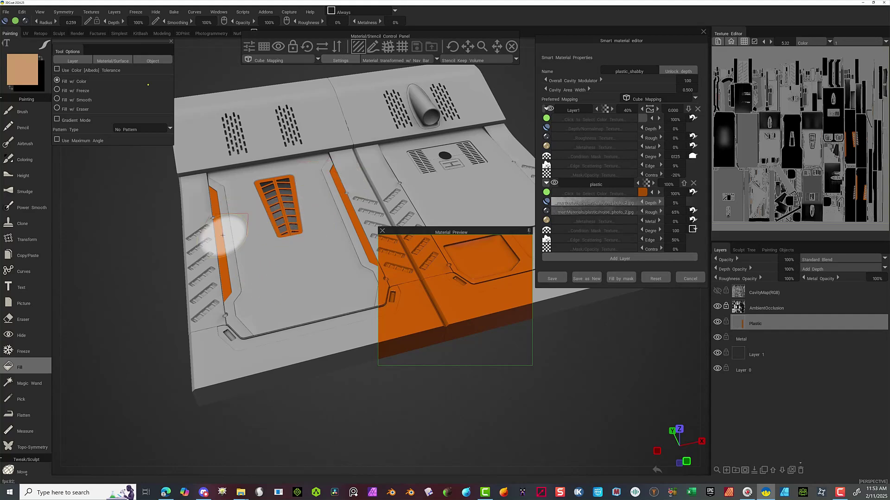
Erase the orange fill from the two narrow strips on either side of the vented floor panel, using an enlarged eraser.
click(27, 321)
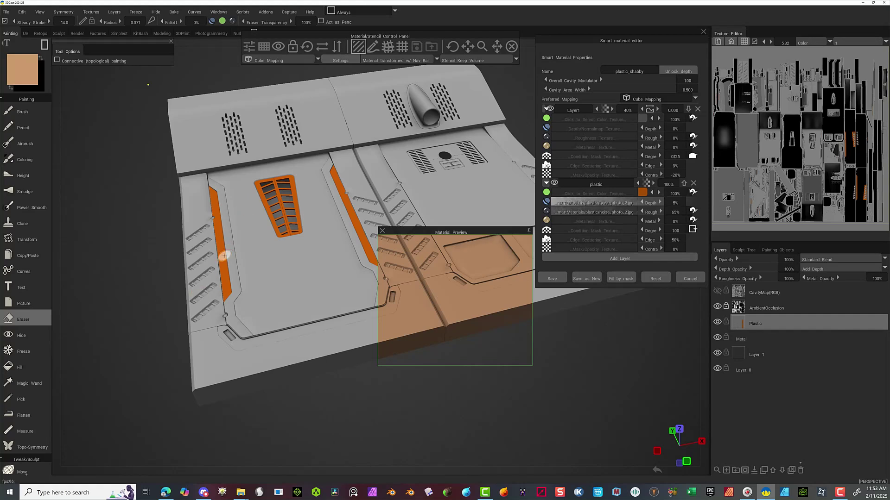
right_drag(223, 258, 228, 260)
drag(223, 245, 228, 286)
drag(202, 180, 235, 317)
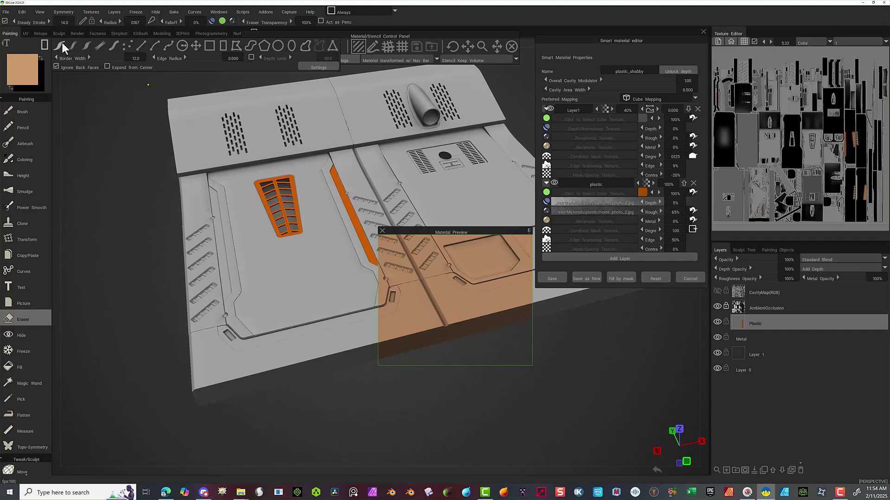
drag(333, 166, 375, 267)
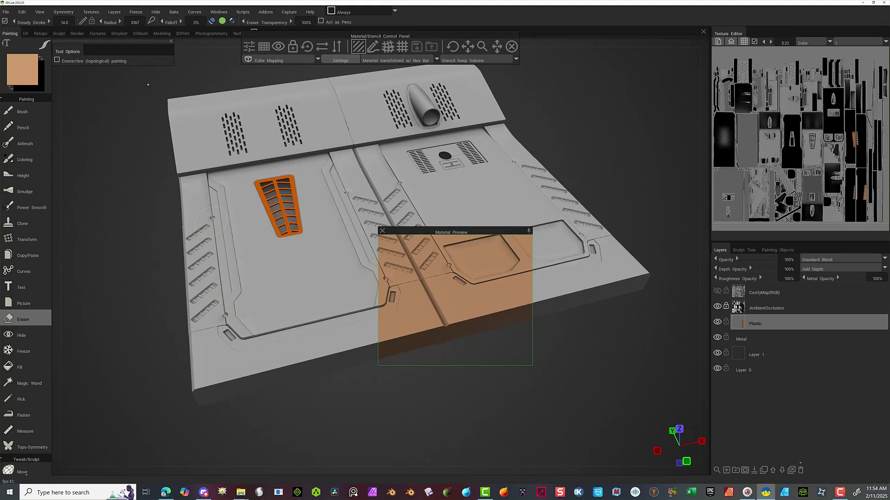
drag(228, 292, 232, 303)
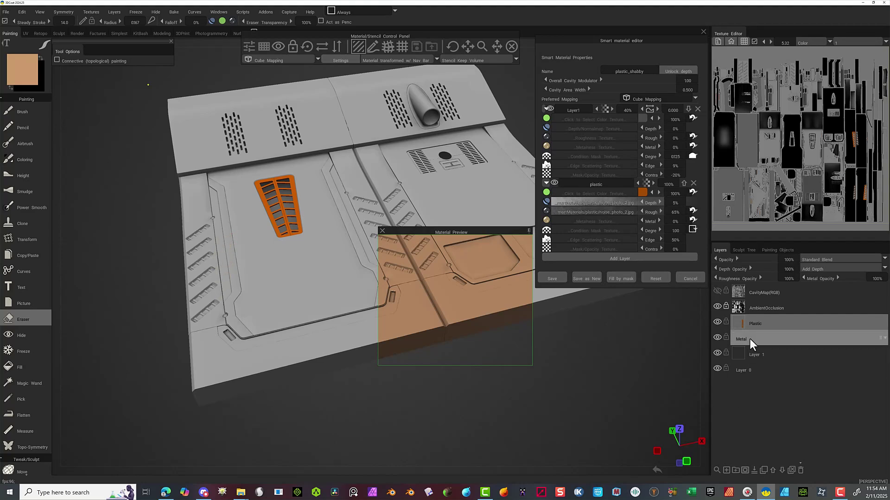
Save the edited plastic_shabby smart material and close its editor so that another layer can be selected.
click(775, 341)
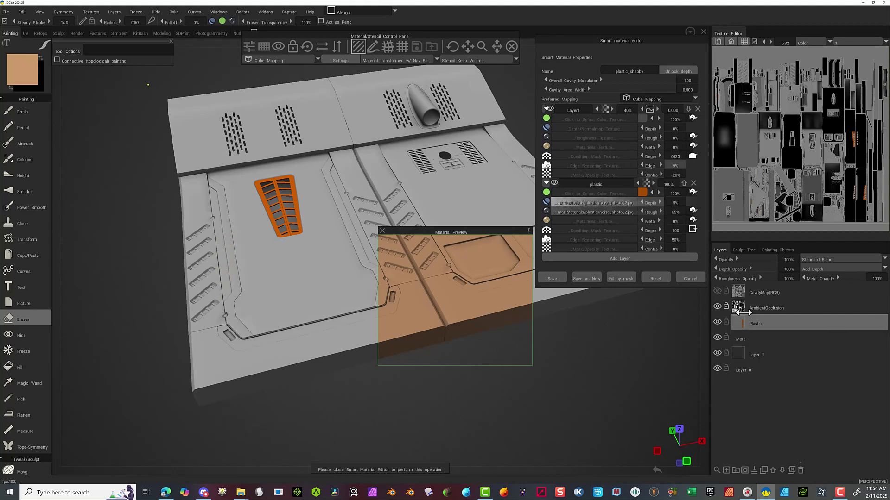
click(780, 338)
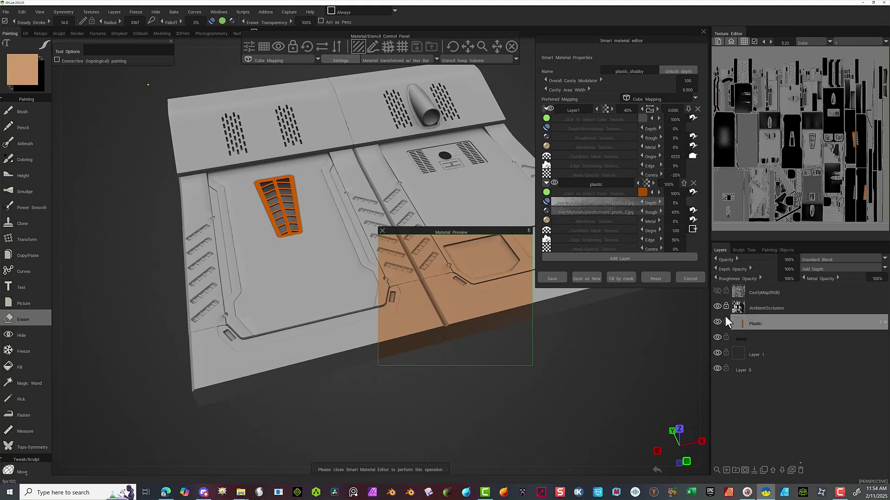
click(565, 278)
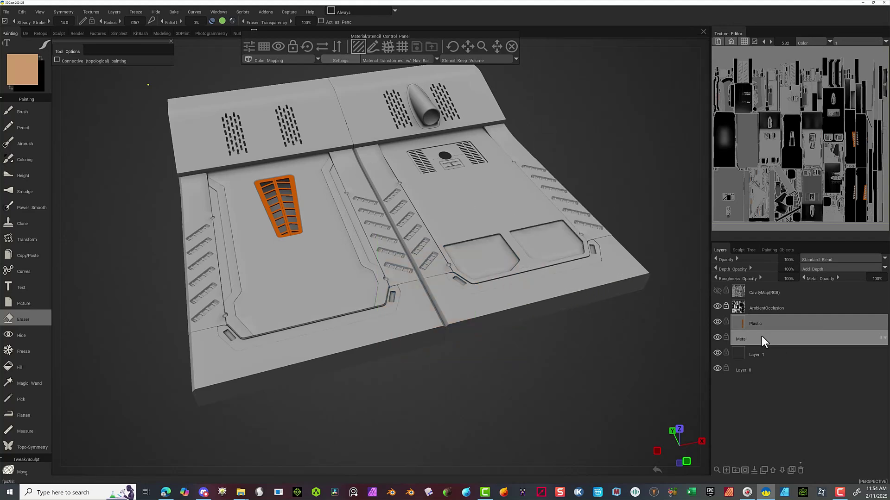
Make the Metal layer active and choose the darkest metal_gun_old smart material from the Metal collection.
click(775, 338)
mouse_move(686, 108)
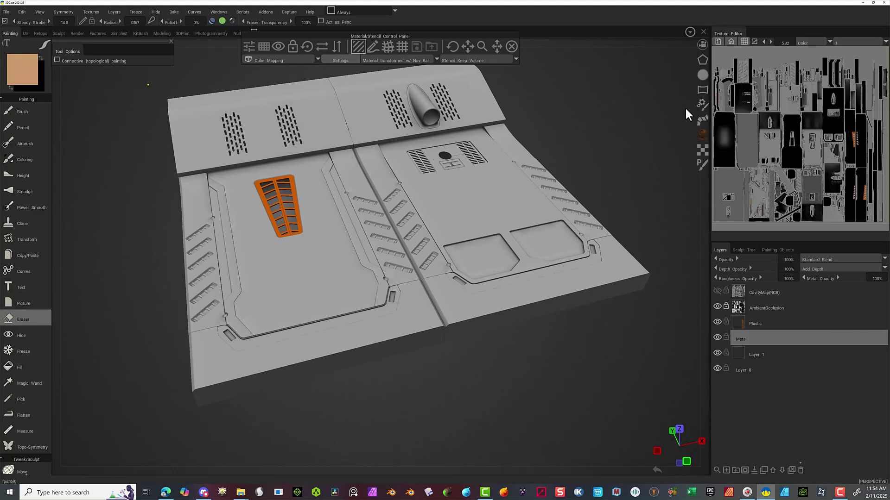
mouse_move(700, 132)
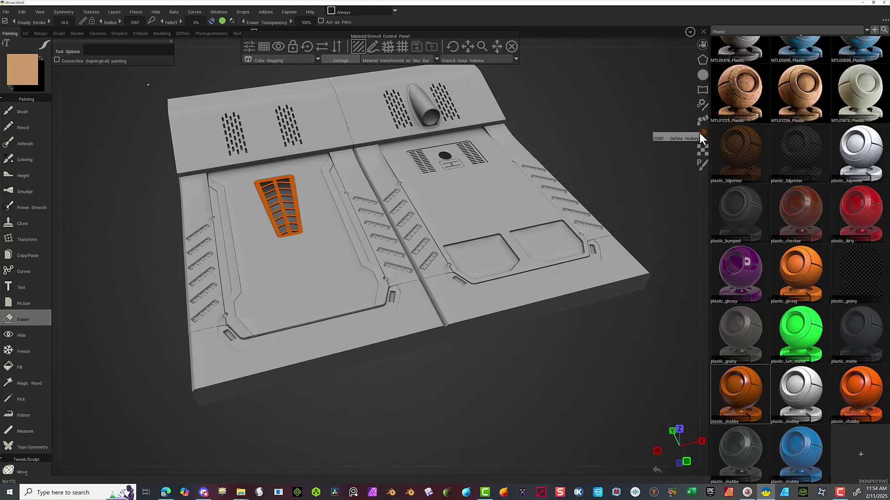
click(755, 29)
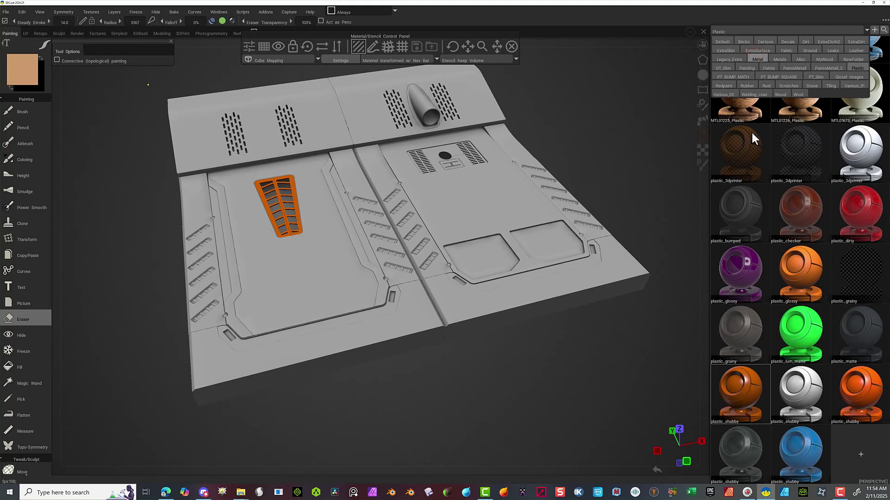
mouse_move(702, 130)
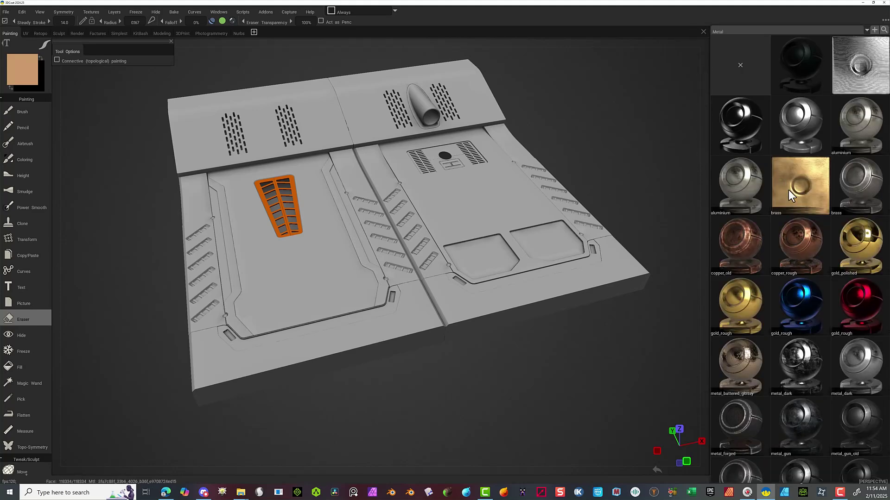
scroll(791, 269, down, 5)
scroll(867, 312, down, 4)
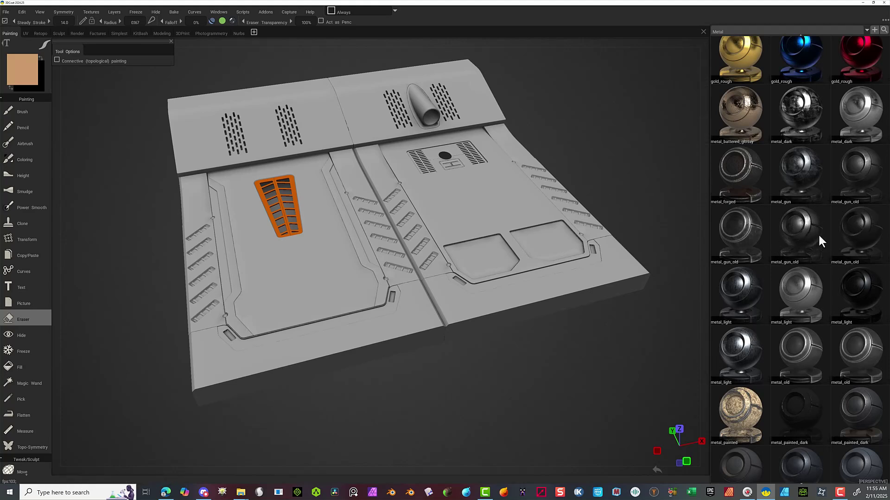
click(864, 235)
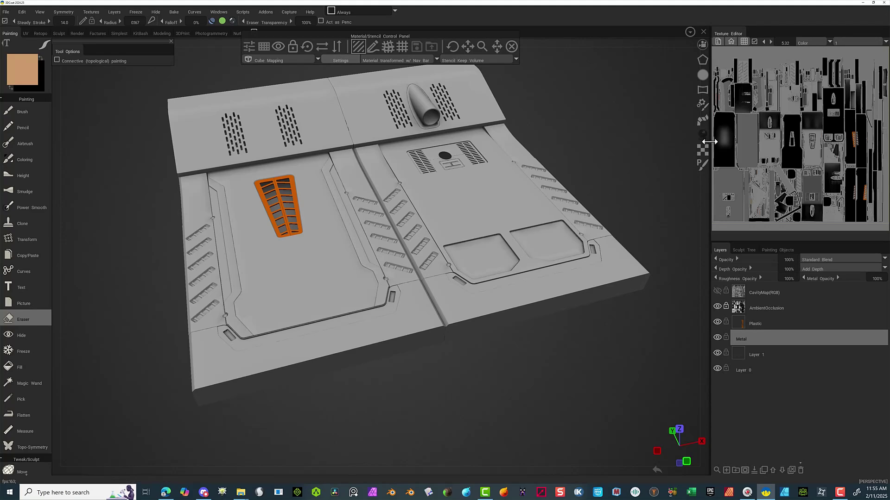
Open the metal_gun_old material for editing and set its paint layer color to medium gray #919191.
click(702, 134)
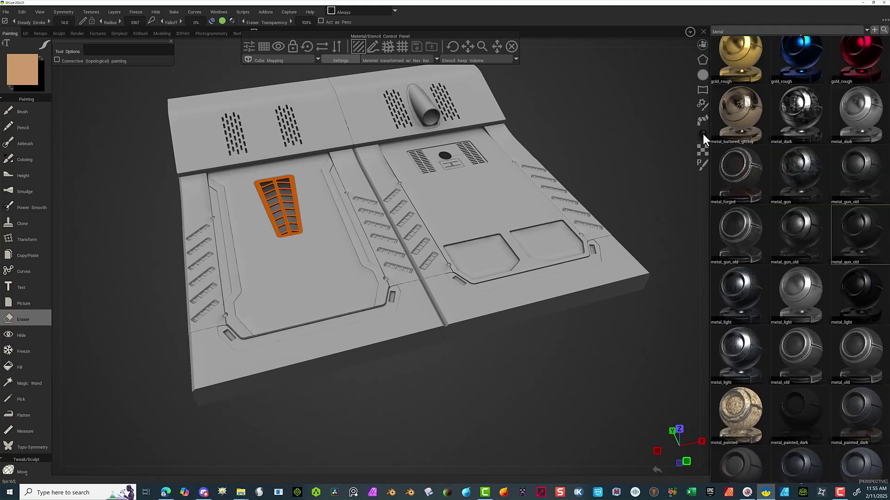
double_click(861, 233)
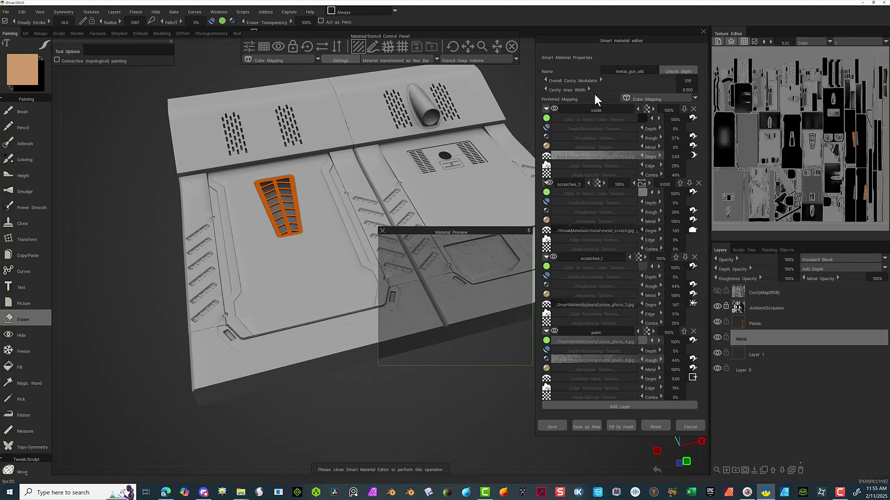
drag(451, 233, 270, 198)
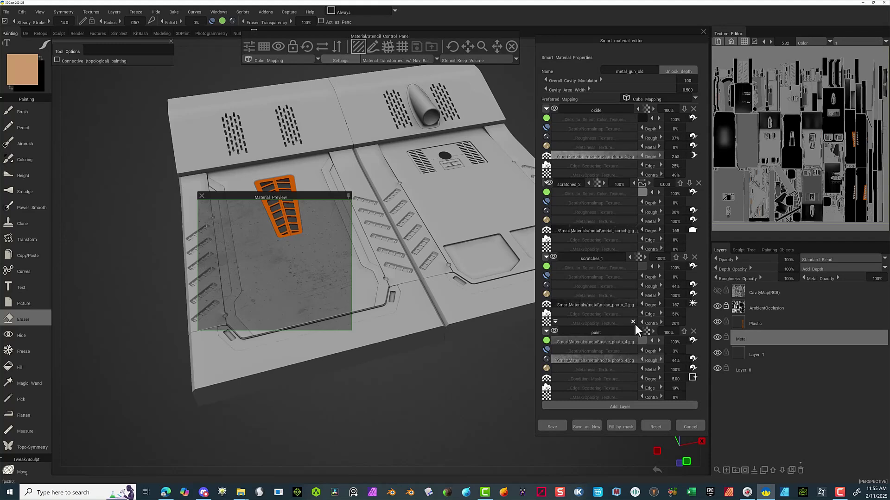
click(642, 340)
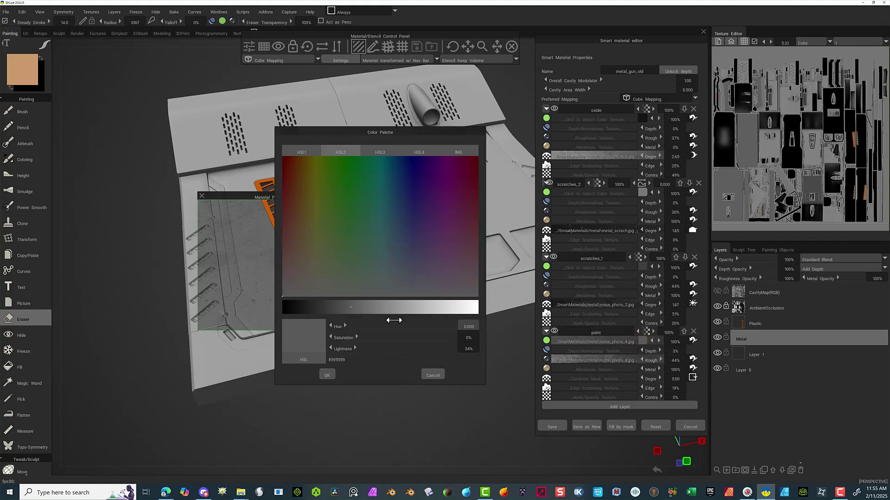
drag(312, 304, 394, 305)
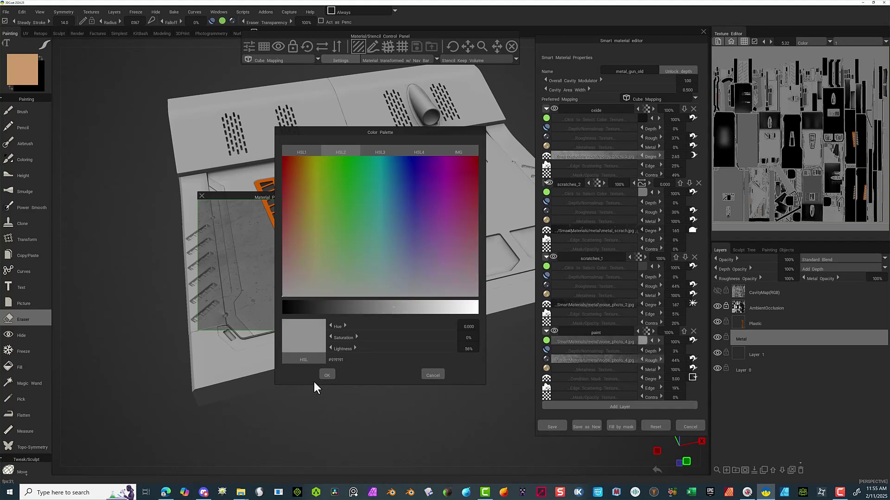
click(327, 375)
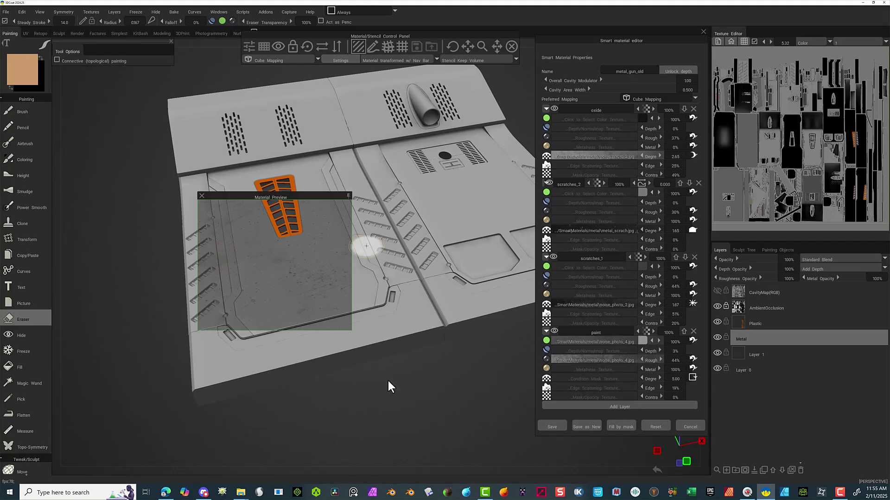
Set the paint layer's edge scattering to 72%, with the material preview moved farther off the orange vent.
scroll(136, 290, up, 4)
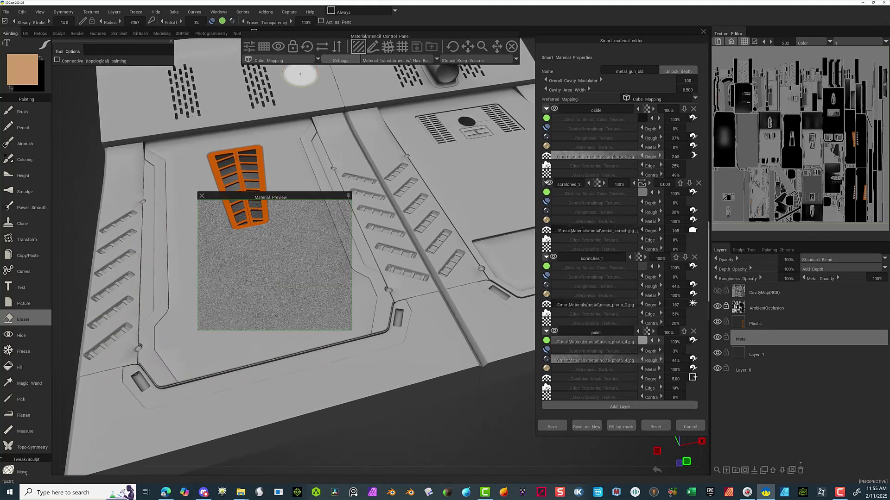
drag(272, 198, 188, 214)
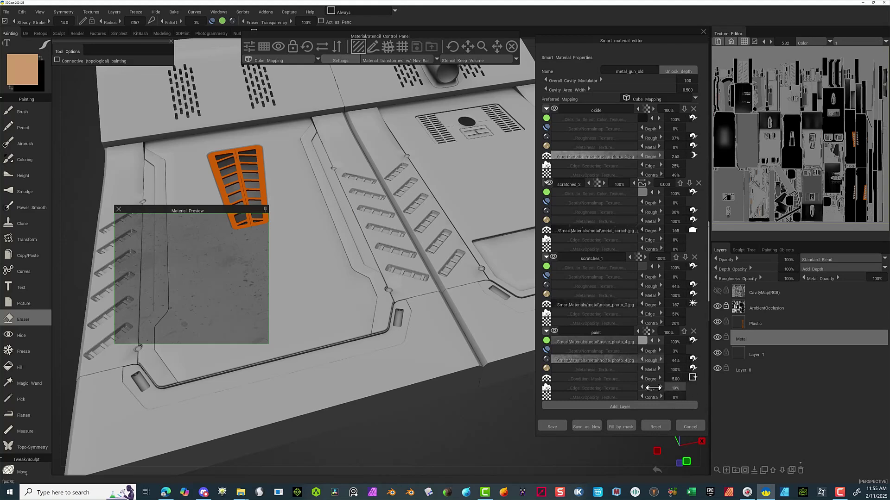
drag(653, 389, 661, 388)
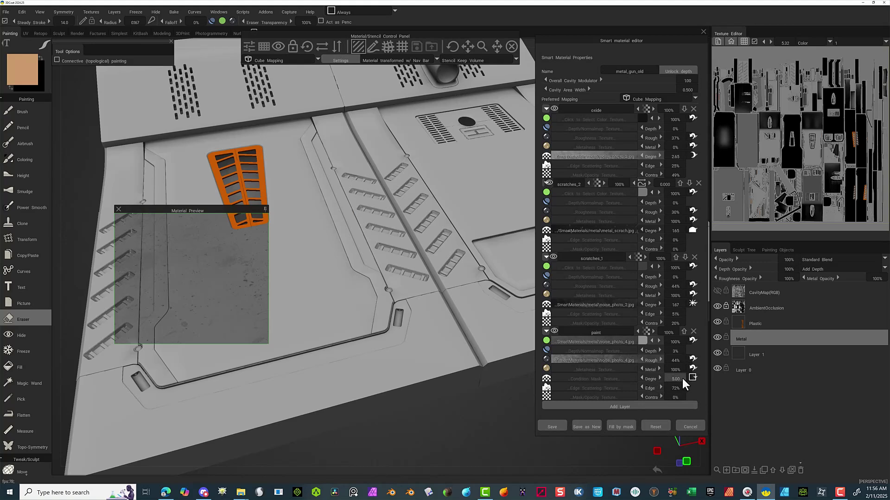
drag(682, 378, 629, 393)
Set the scratches_1 layer's condition degree to 0.250 and its edge scattering to 22%.
drag(647, 305, 623, 313)
drag(628, 312, 631, 313)
drag(649, 308, 637, 317)
Set degree and edge scattering to 0.350 and 10% on the scratches_2 layer, and to 1.65 and 19% on the oxide layer.
drag(640, 231, 635, 232)
drag(650, 159, 647, 163)
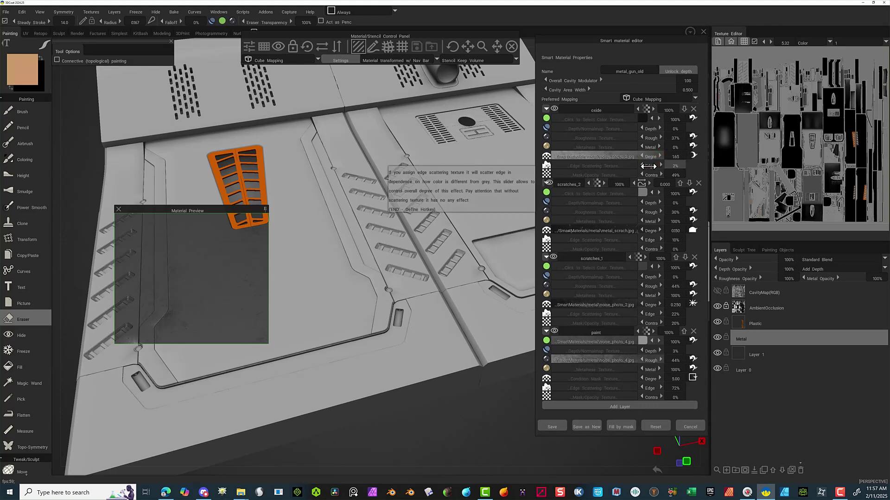
drag(648, 166, 652, 166)
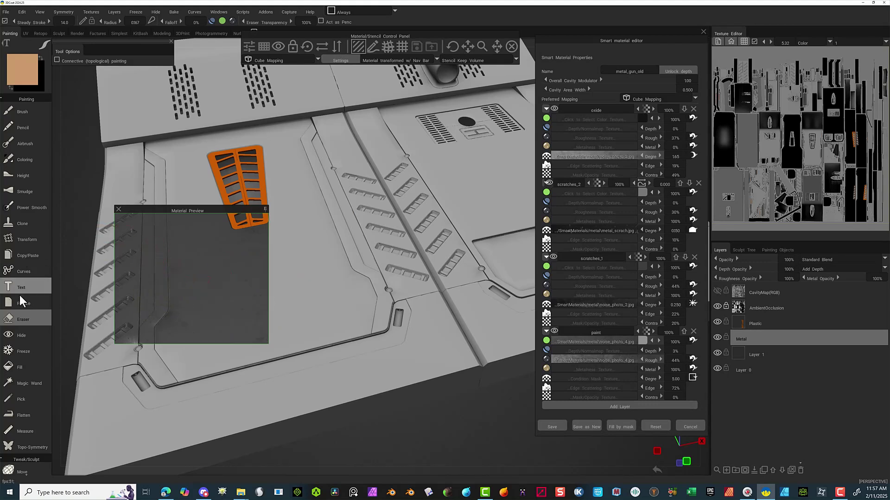
Brush the dark metal along the strips on both sides of the vented floor panel and save the edited smart material.
click(22, 113)
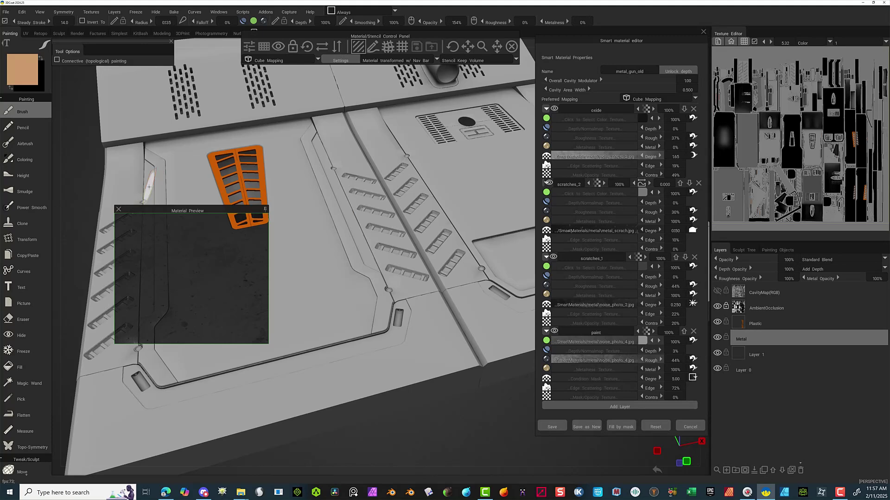
mouse_move(148, 186)
mouse_down()
mouse_move(145, 170)
mouse_move(154, 200)
mouse_up()
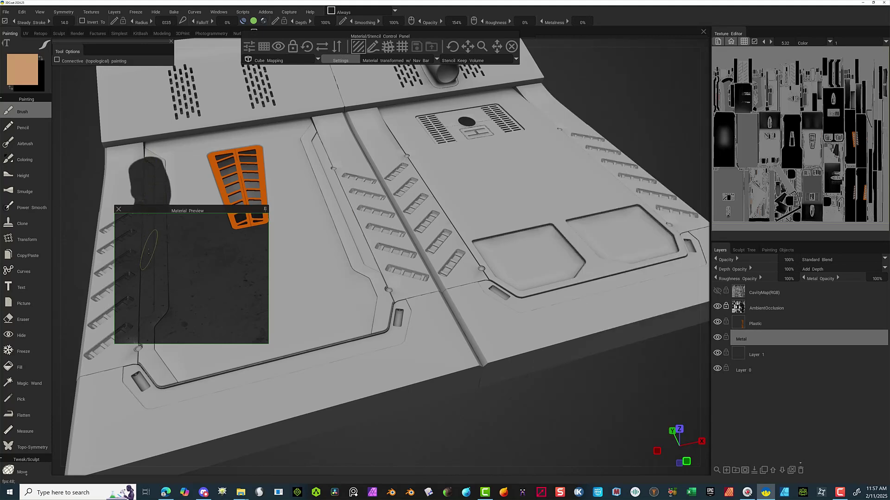
drag(149, 251, 143, 321)
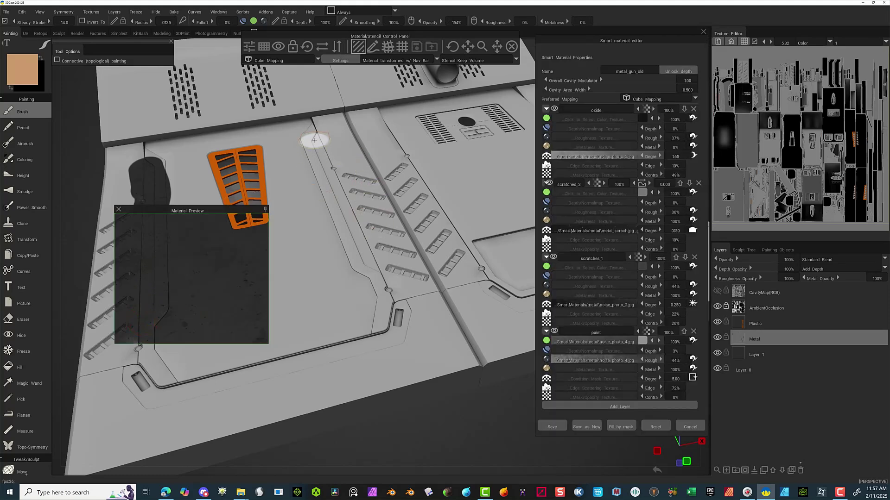
mouse_move(318, 143)
mouse_down()
mouse_move(348, 225)
mouse_move(379, 268)
mouse_up()
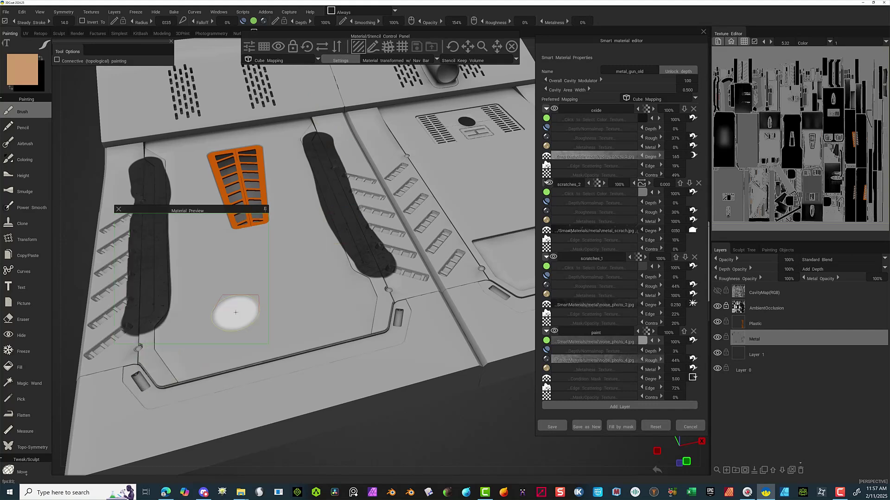
click(552, 427)
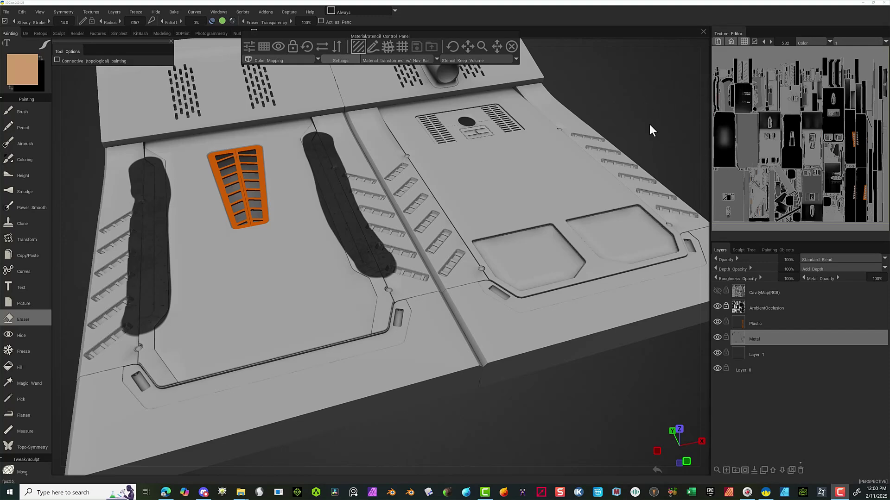
Undo the last eraser stroke and fill both angled border strips of the vented floor panel with the orange plastic using the Fill tool.
mouse_move(703, 135)
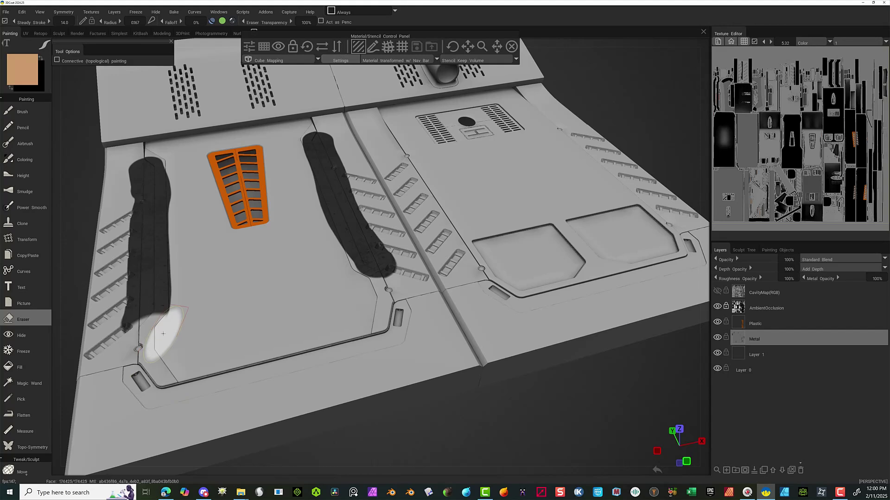
key(ctrl+z)
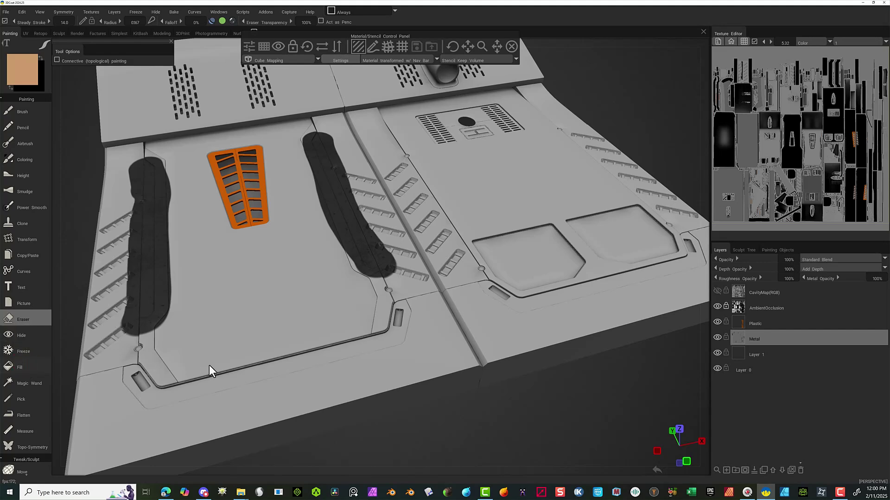
click(155, 367)
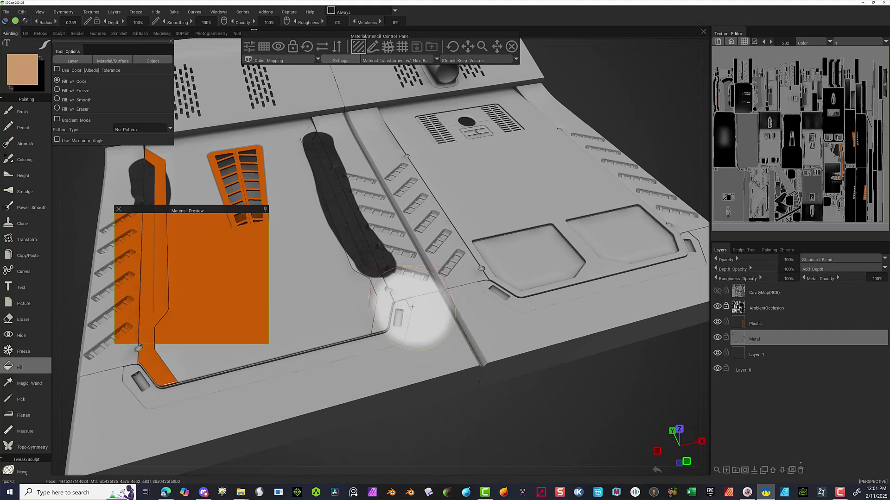
click(383, 306)
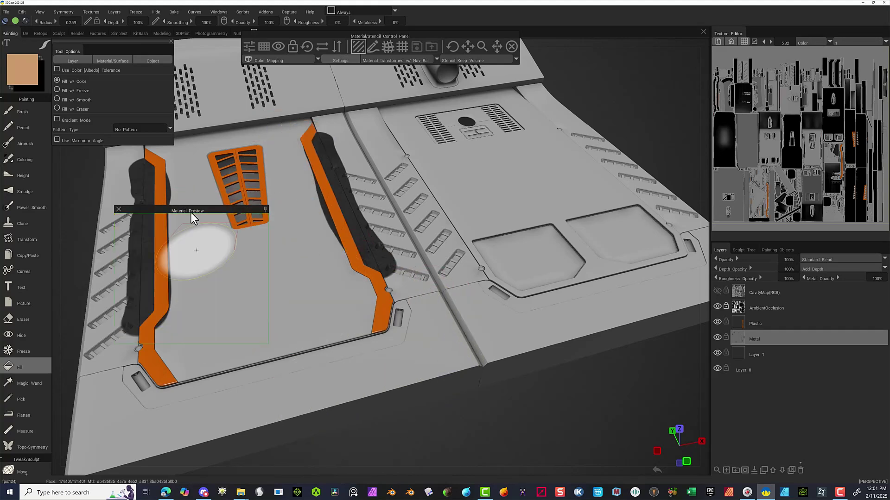
drag(194, 207, 267, 161)
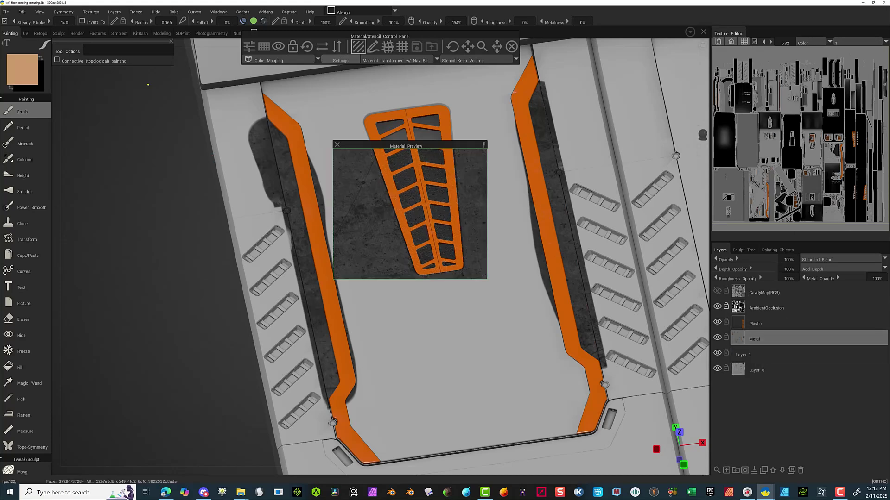
Choose the darkest metal_painted_dark smart material from the Metal collection for the Metal layer.
mouse_move(703, 133)
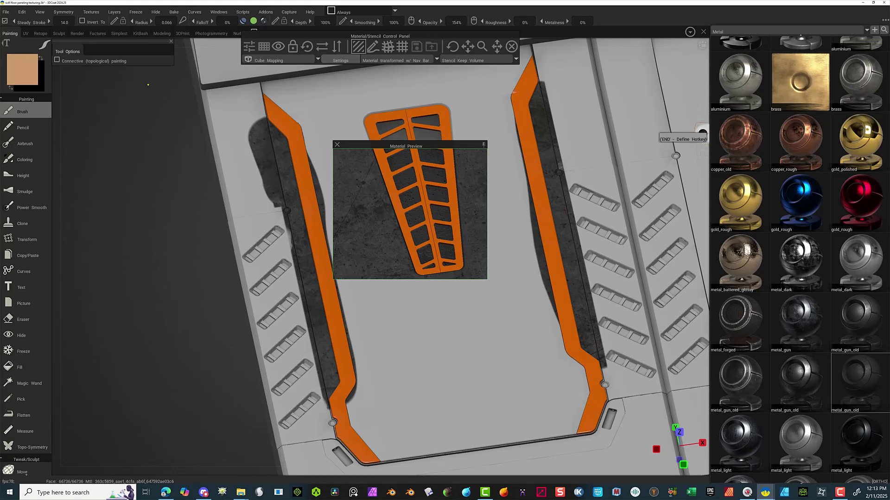
scroll(812, 145, down, 2)
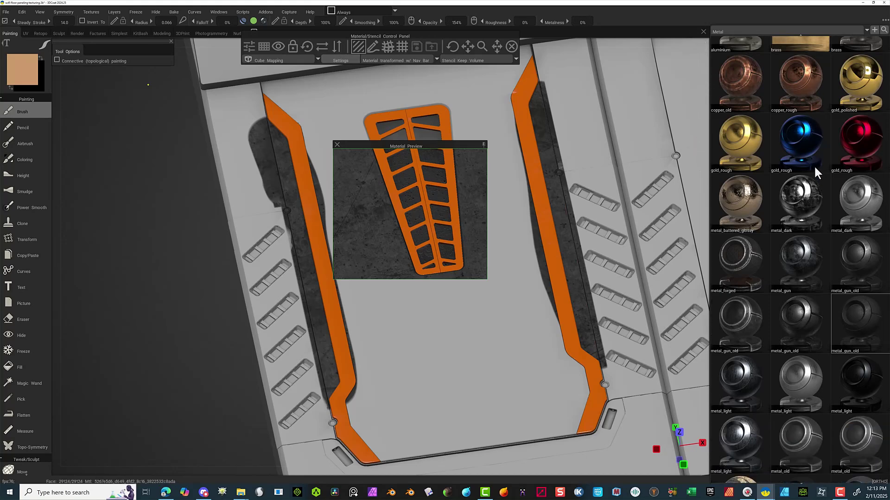
scroll(814, 167, down, 3)
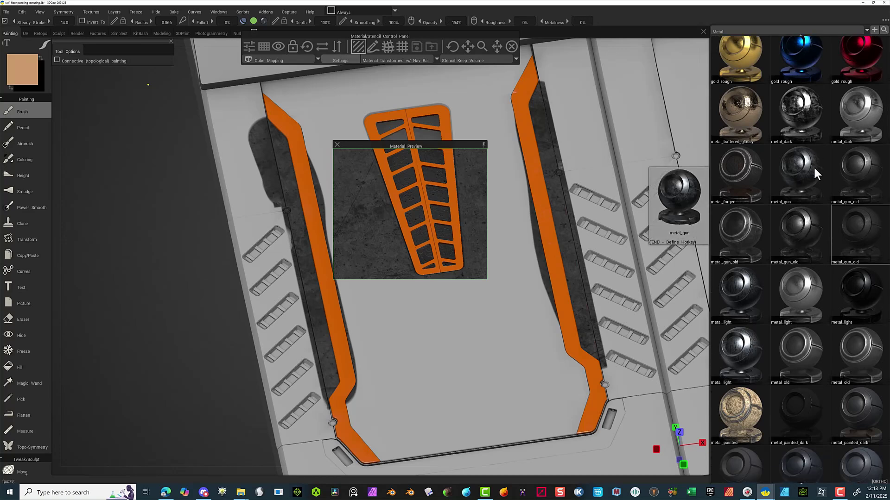
scroll(816, 168, down, 3)
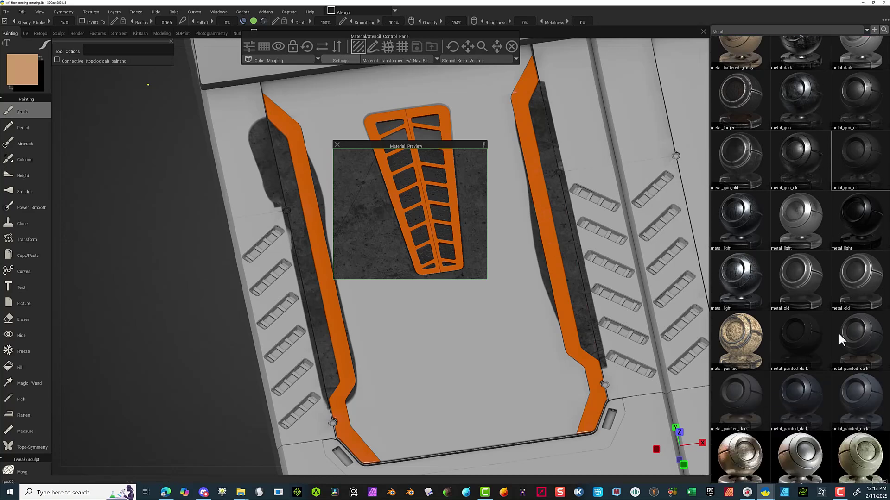
click(808, 339)
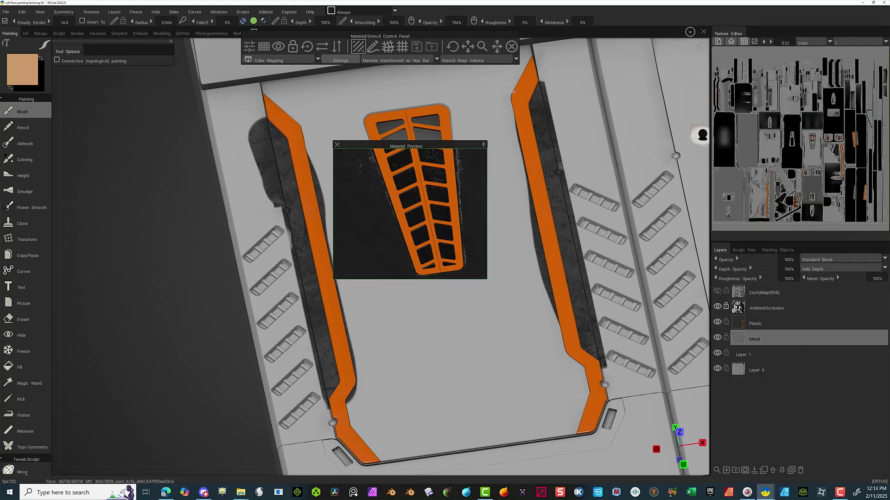
In the metal_painted_dark material, set the metal layer to degree 0.600, edge scattering 11%, and the paint layer to roughness 72%, degree 1.18, edge scattering 46%.
double_click(798, 329)
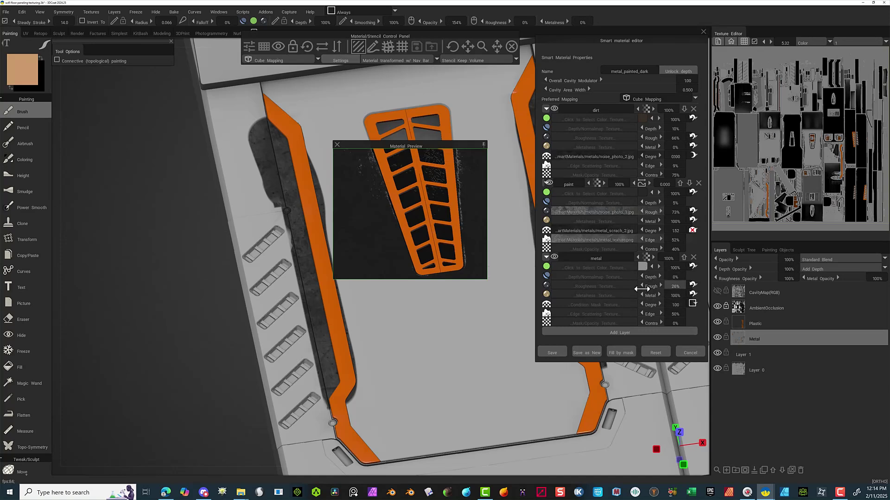
mouse_move(649, 306)
mouse_down()
mouse_move(636, 303)
mouse_move(651, 303)
mouse_move(639, 303)
mouse_move(650, 312)
mouse_move(639, 312)
mouse_up()
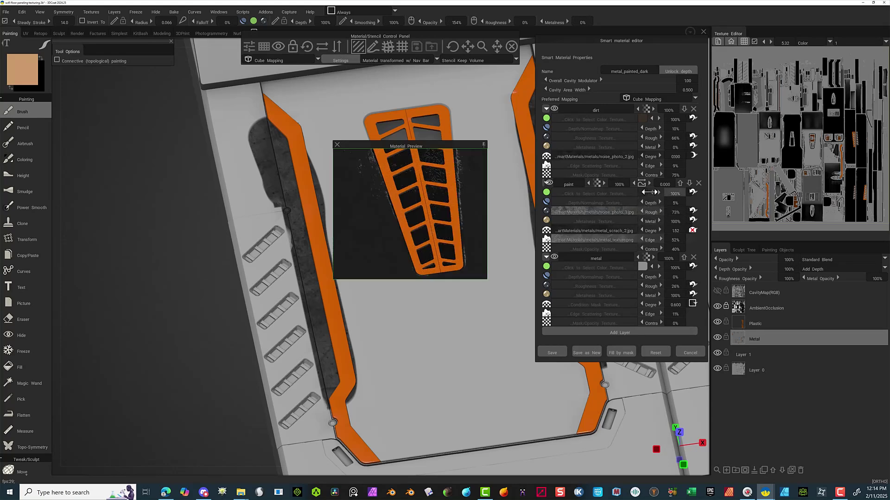
drag(649, 213, 653, 215)
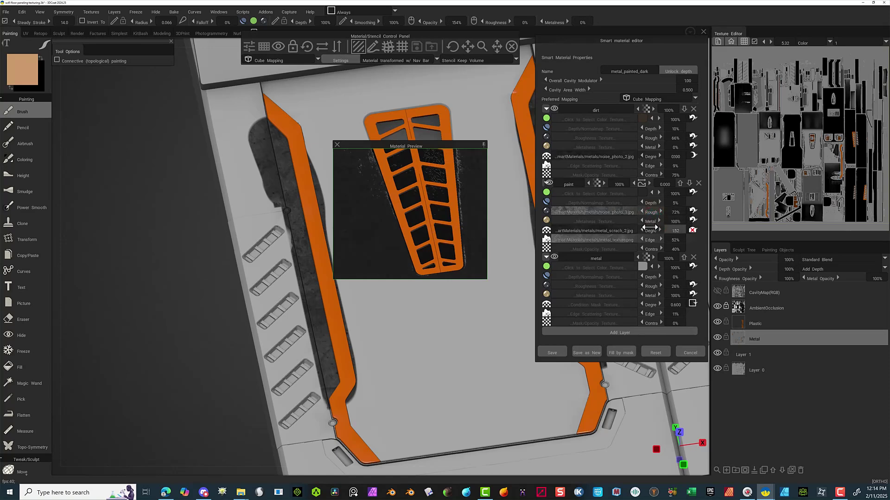
drag(648, 230, 652, 229)
drag(660, 237, 650, 237)
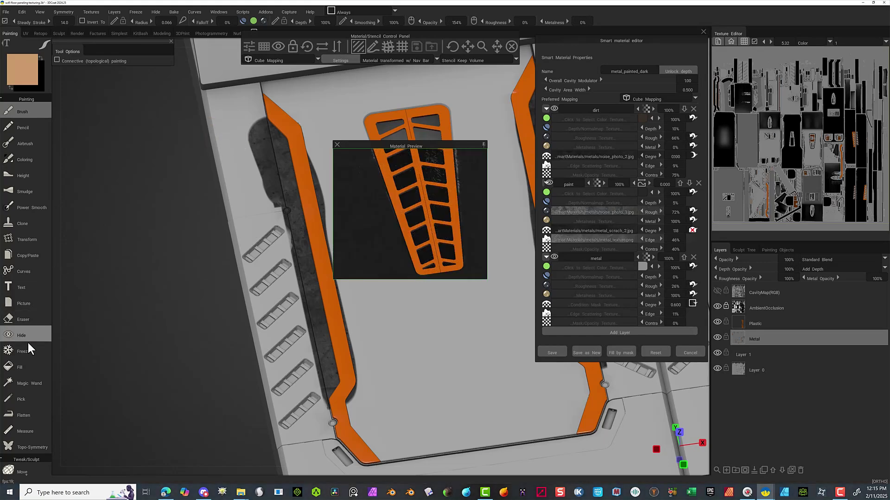
Fill the slotted side panels beside the orange strips with the dark metal and move the material preview over the slotted area.
click(27, 366)
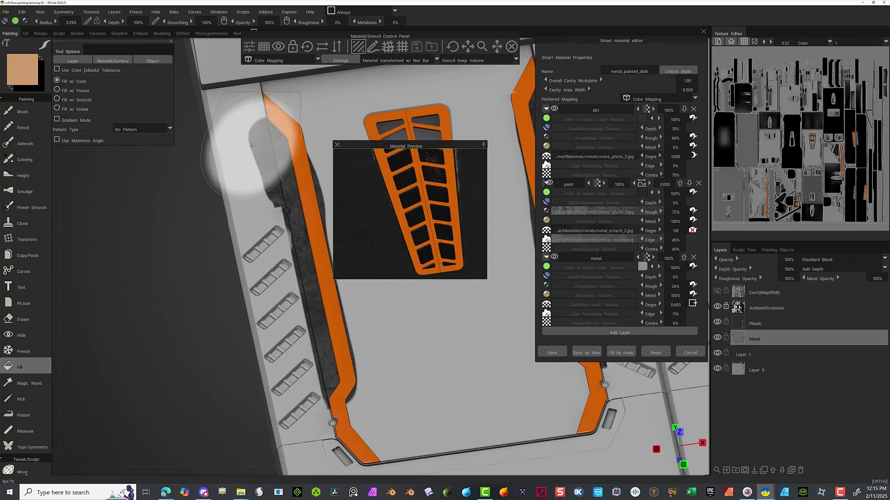
click(251, 146)
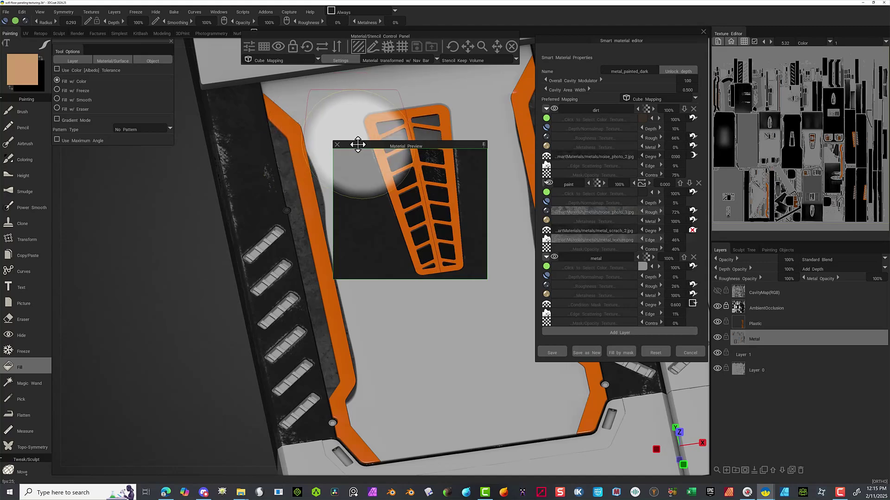
drag(358, 144, 229, 148)
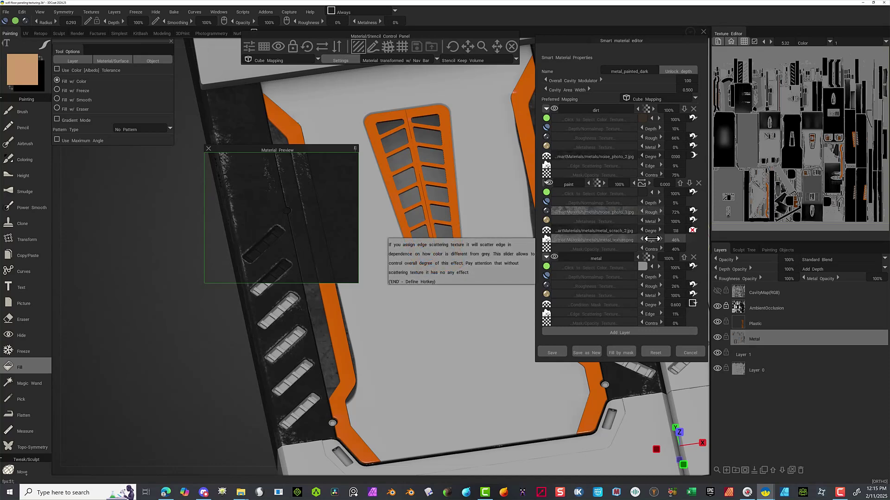
Compare edge scattering strengths on the paint layer in the preview and set the value to 2%.
drag(652, 239, 642, 241)
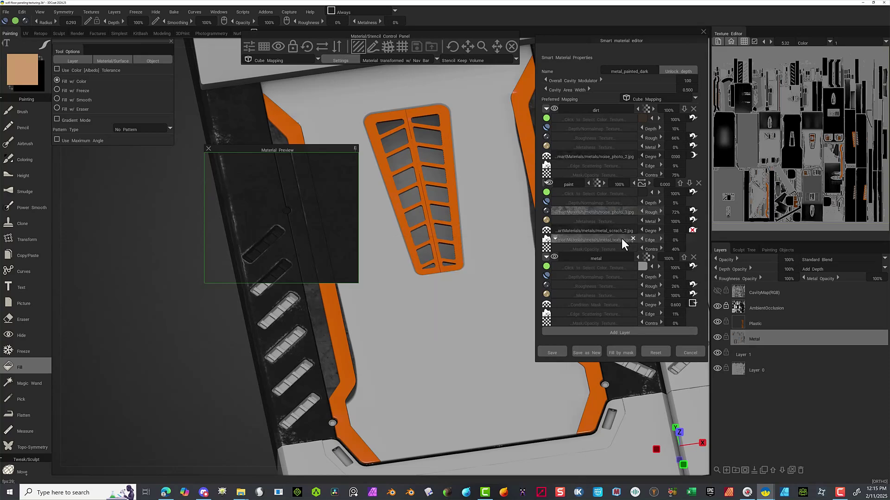
click(622, 238)
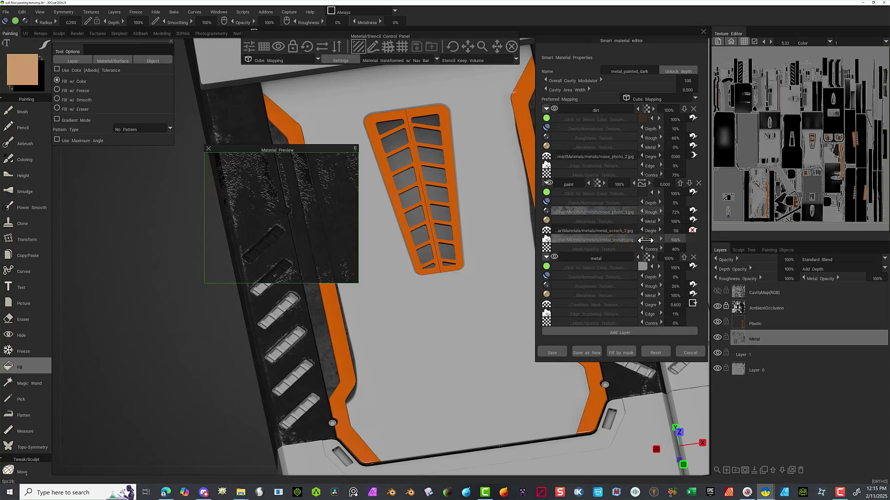
drag(649, 241, 625, 237)
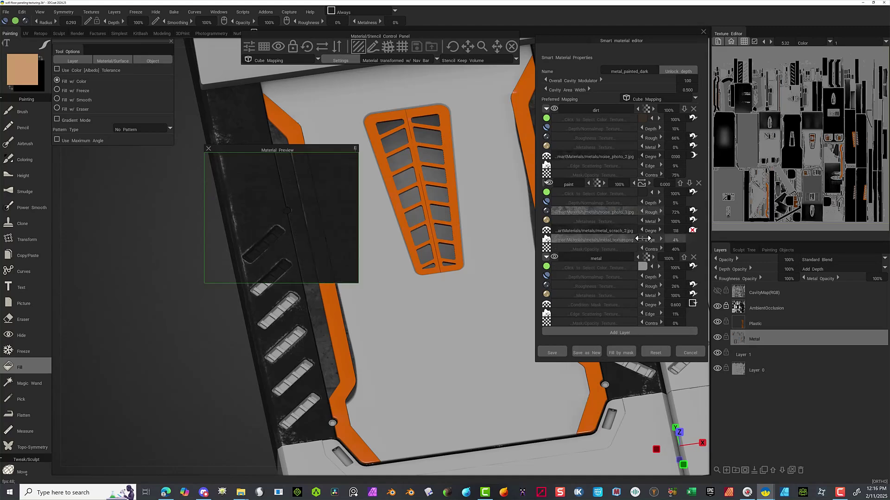
double_click(670, 240)
text(2)
key(Tab)
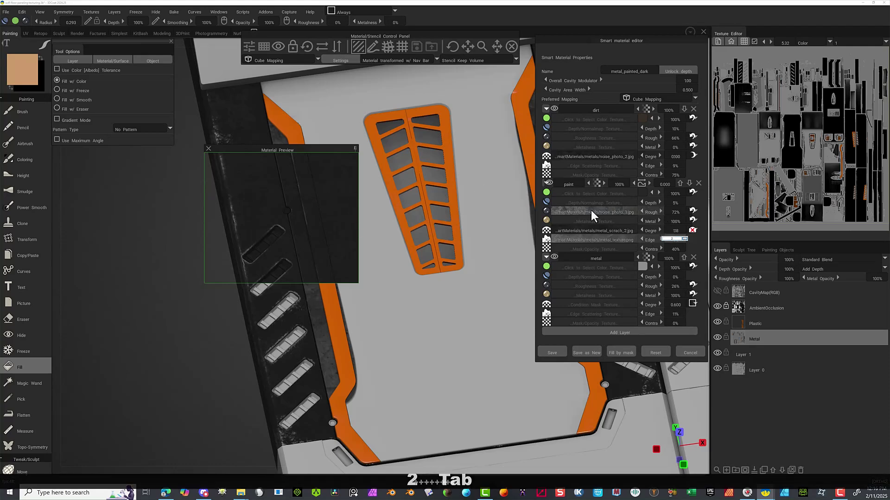
Set the paint layer's degree to 0.875 and refill the slotted side panels with the adjusted dark metal.
click(650, 229)
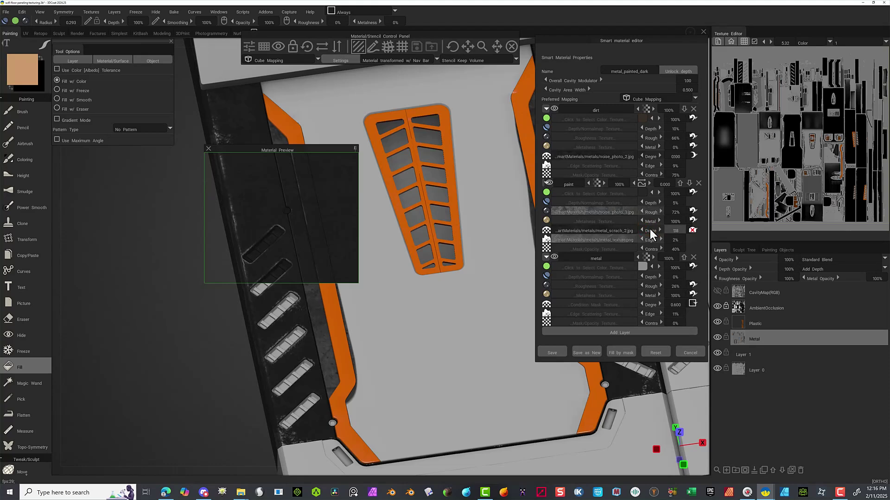
drag(650, 229, 647, 225)
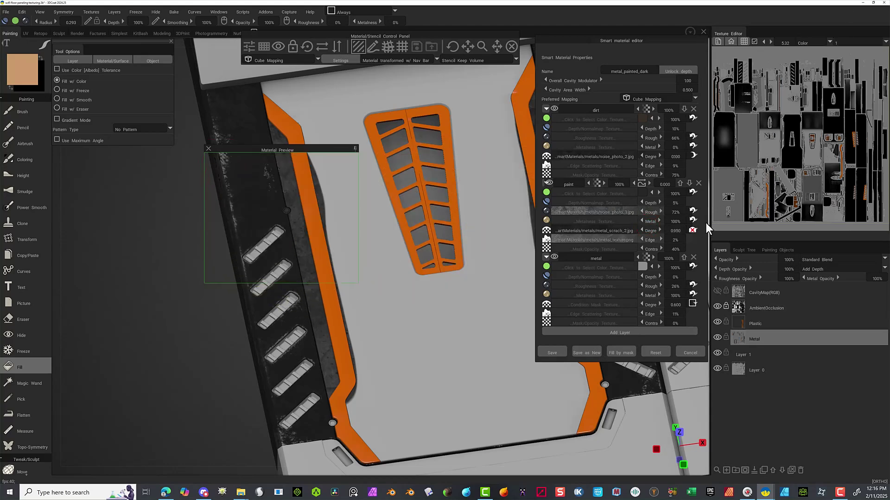
drag(641, 233, 648, 230)
drag(649, 231, 650, 234)
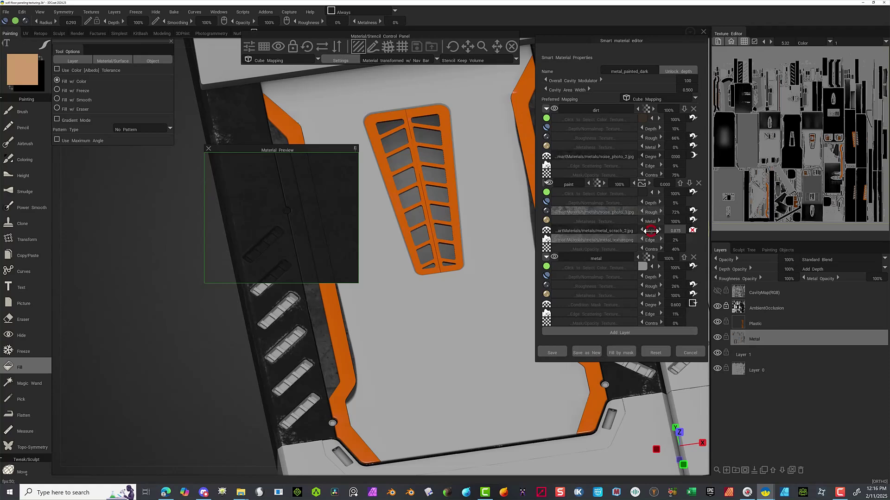
click(672, 230)
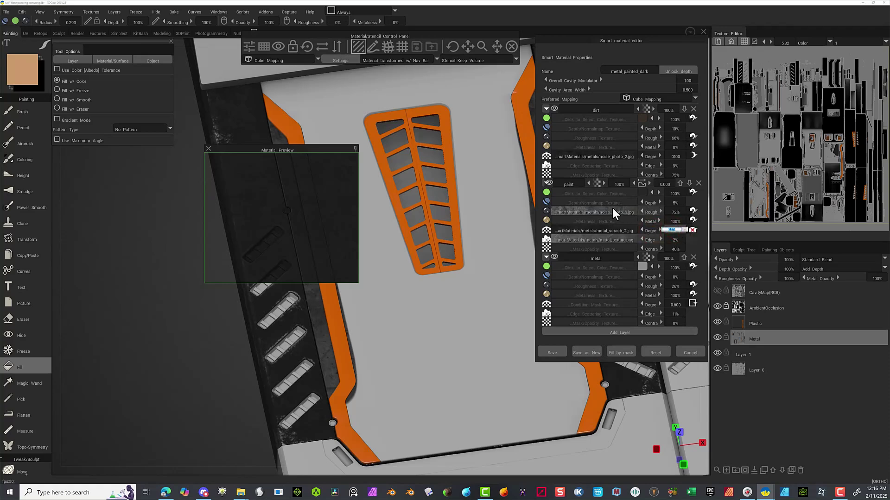
click(238, 108)
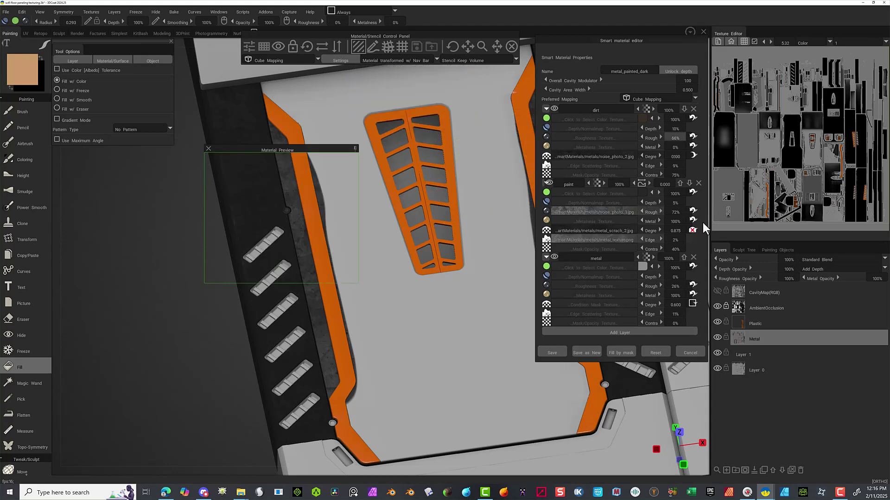
Save the smart material and fill the vented tile's centre and outer base and the neighbouring tile's side panels and base with it.
click(560, 355)
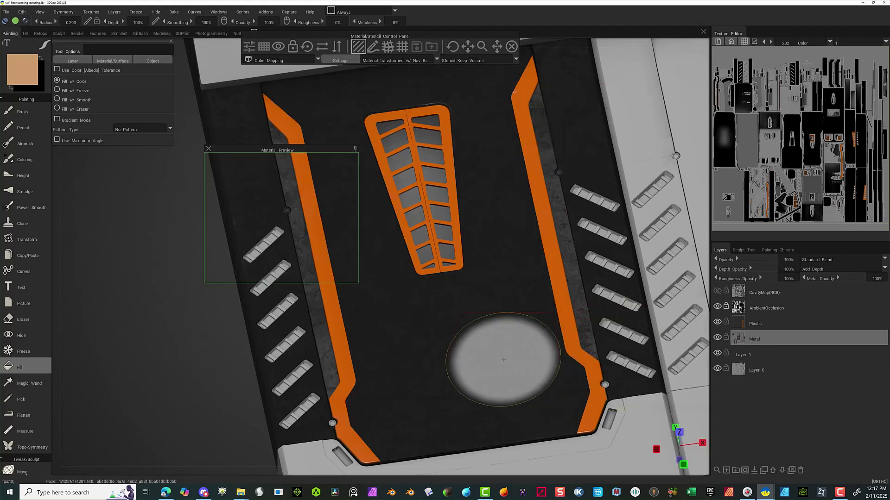
click(648, 425)
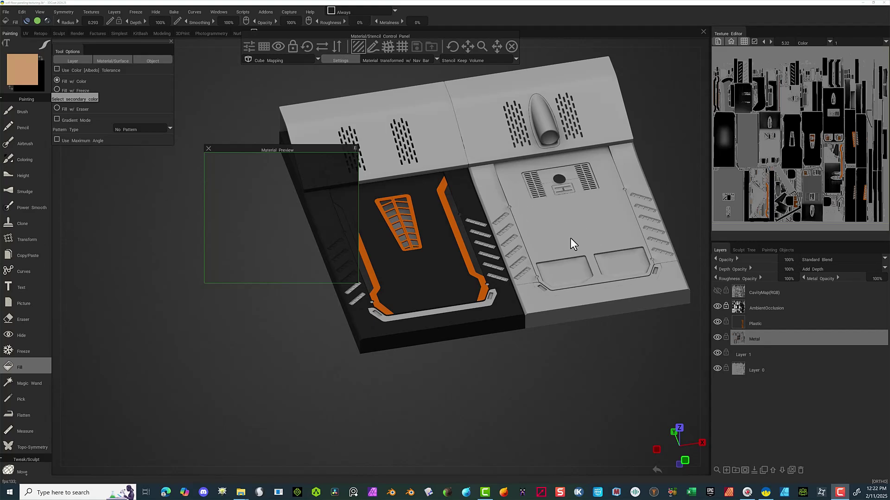
click(494, 189)
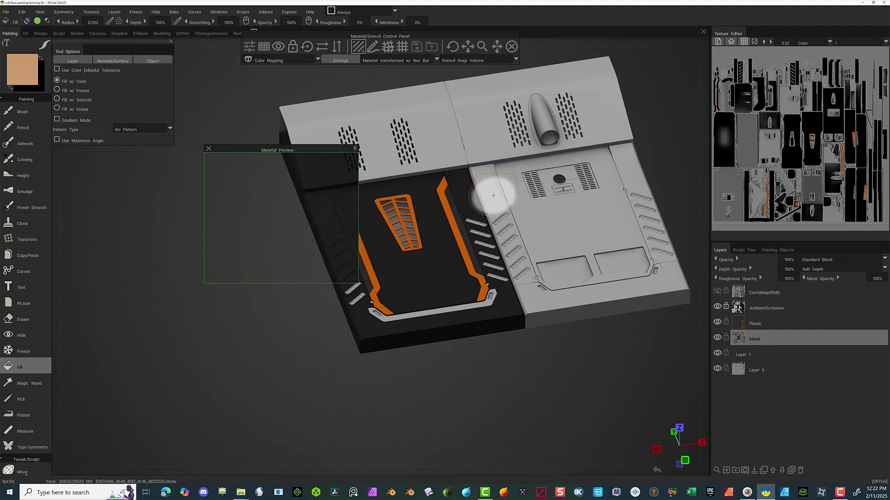
click(494, 195)
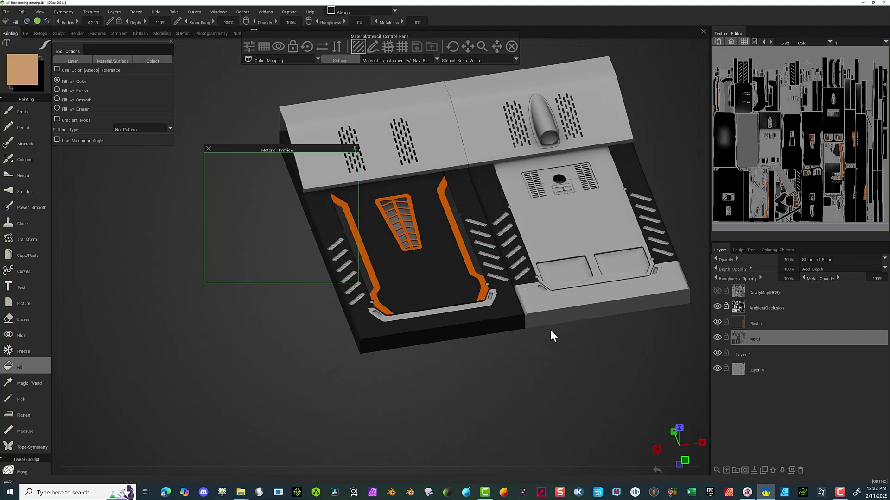
click(628, 295)
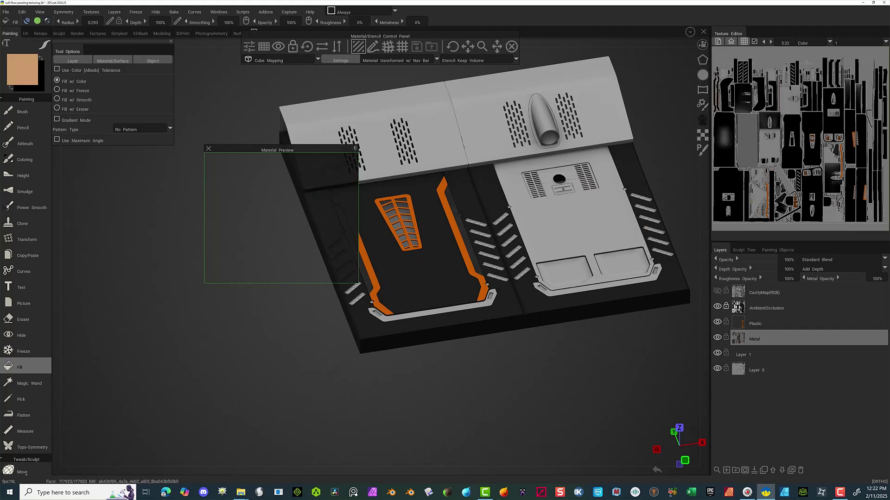
Duplicate the edited metal_painted_dark smart material in the Metal collection.
click(701, 118)
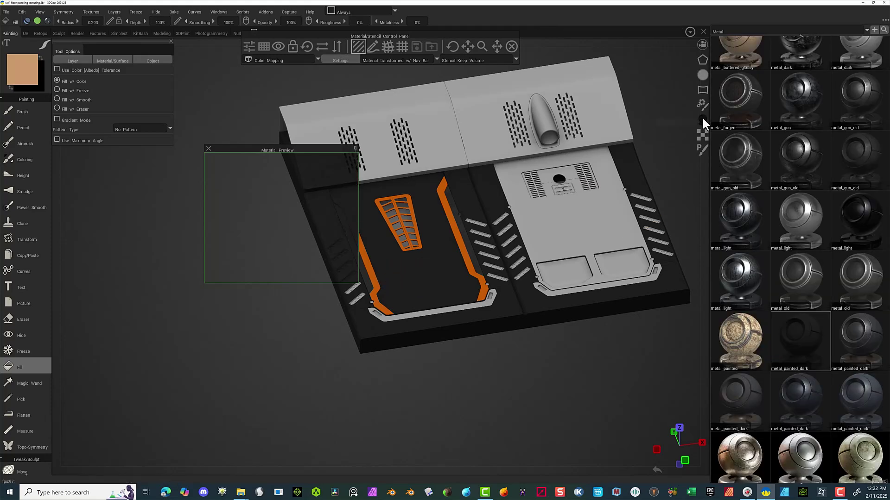
double_click(808, 336)
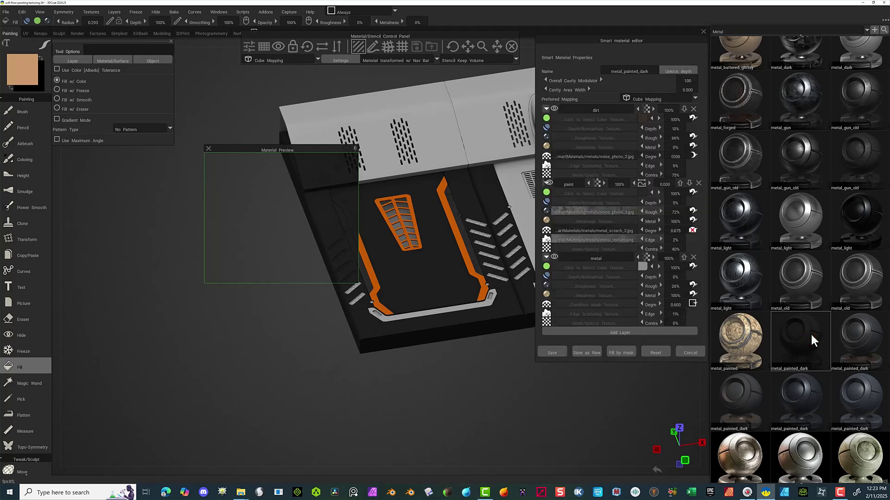
right_click(805, 338)
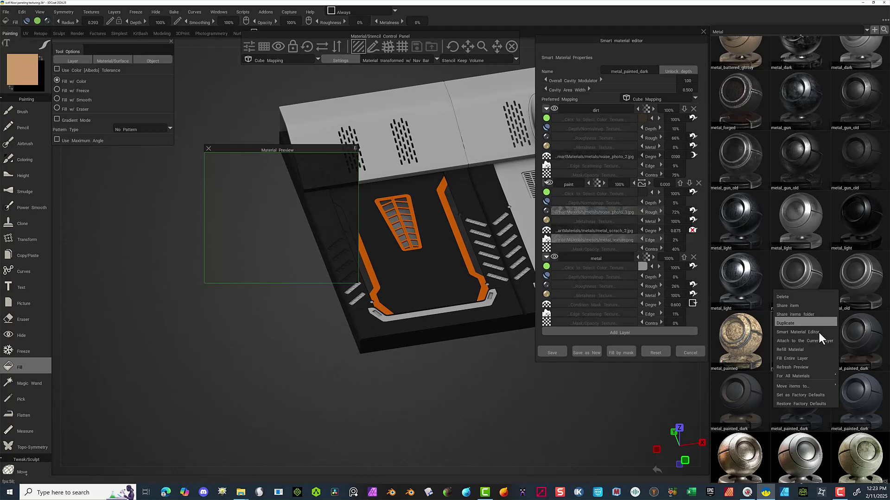
click(790, 324)
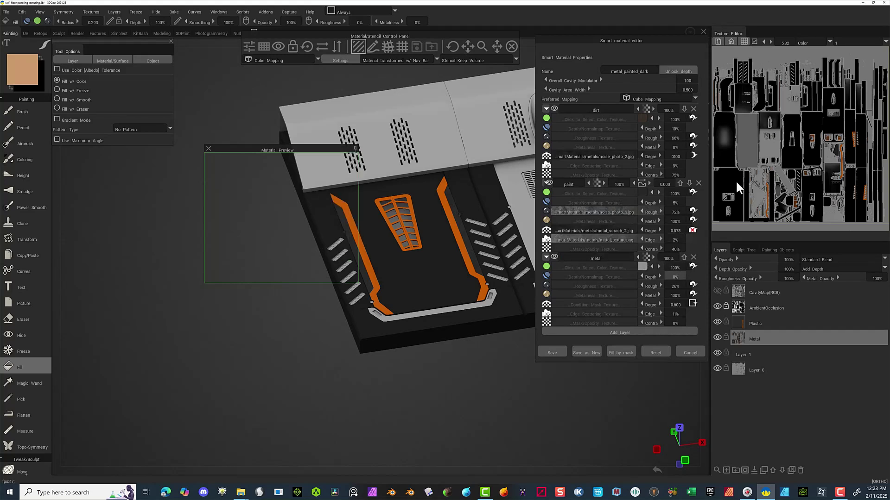
Lighten the paint layer's colour to the grey #5F5F5D.
click(644, 192)
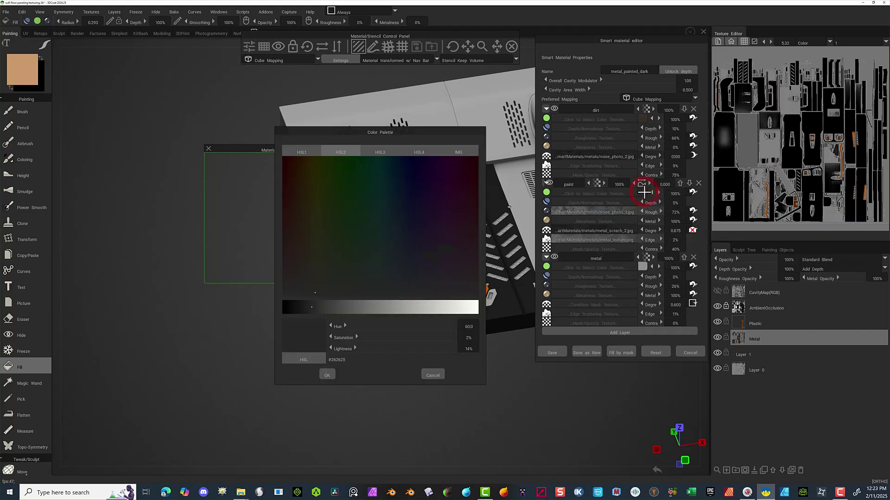
drag(323, 305, 357, 307)
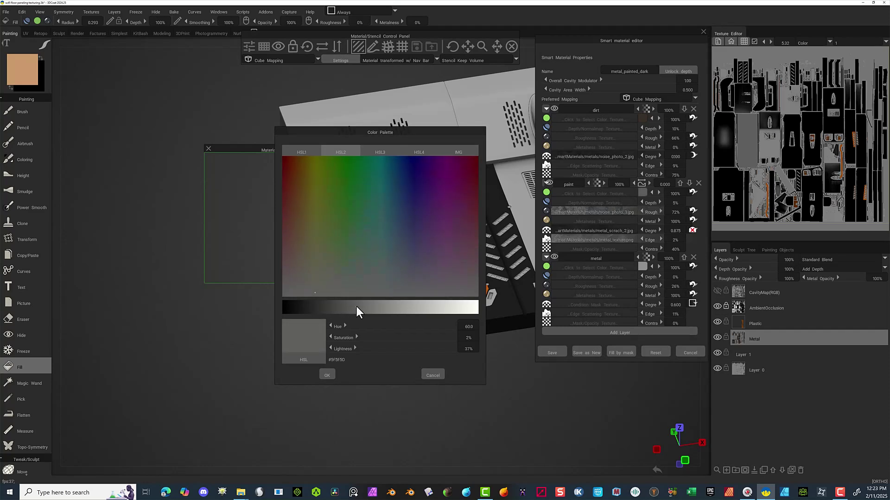
click(328, 375)
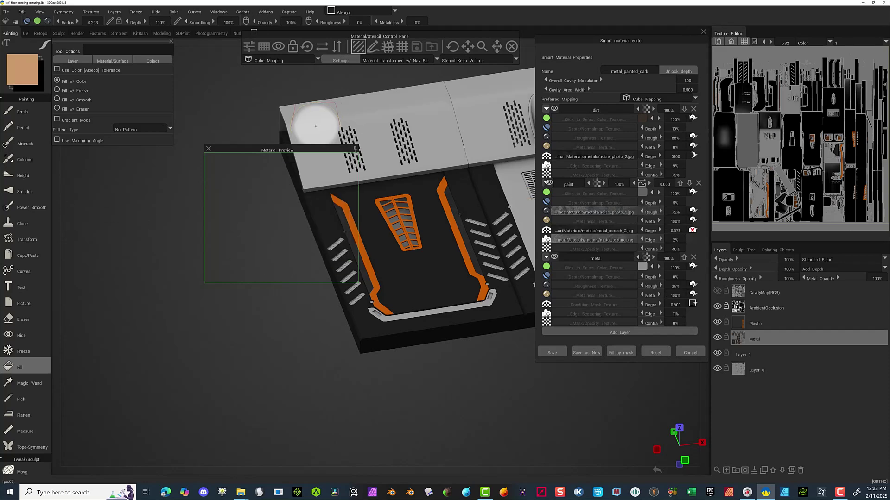
Darken the metal layer's colour to #303030 and fill the vented tile's central panel with the lighter grey material.
click(643, 268)
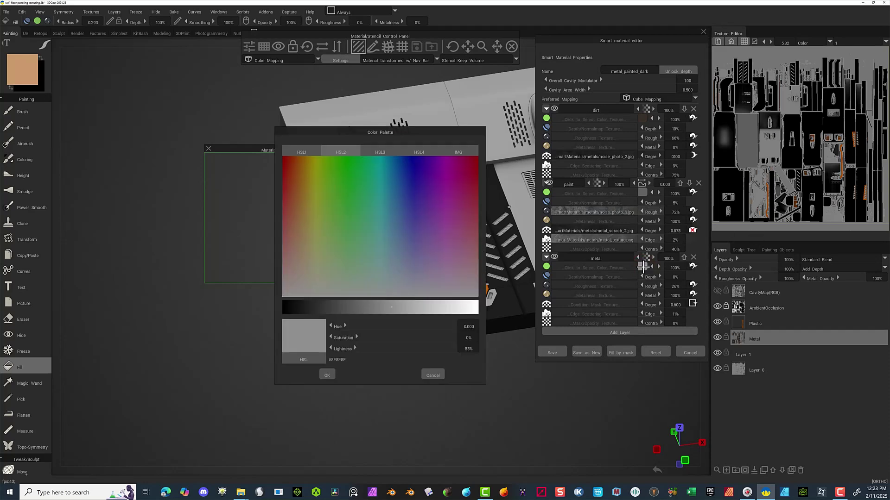
click(343, 308)
click(321, 312)
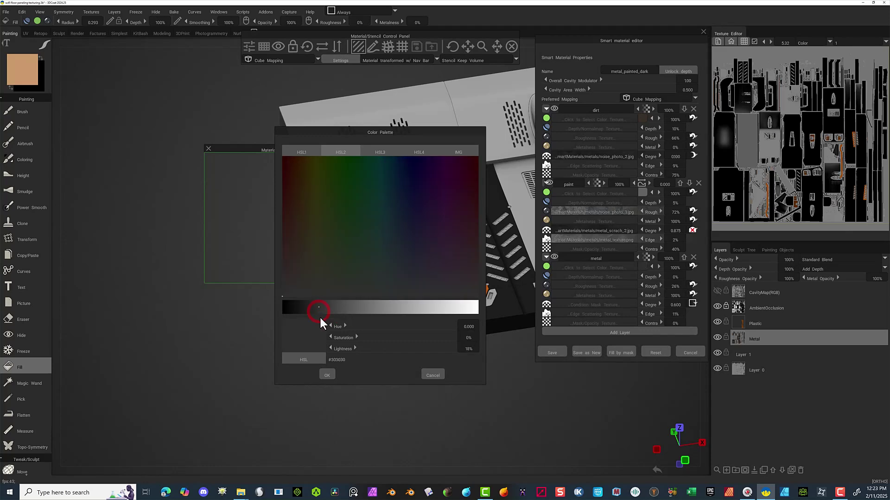
click(327, 375)
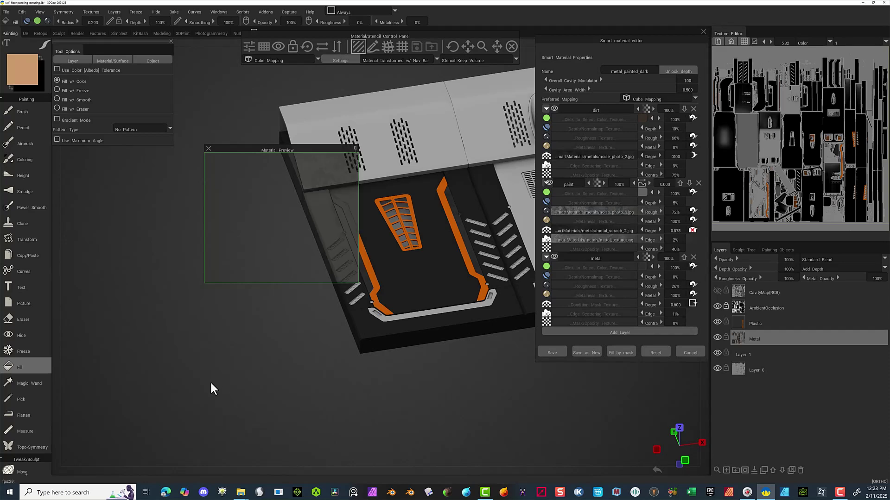
click(431, 270)
Set the grey material's paint layer to degree 1.67 and edge scattering 67%, checking the preview on the tile's front corner.
right_drag(297, 380, 172, 357)
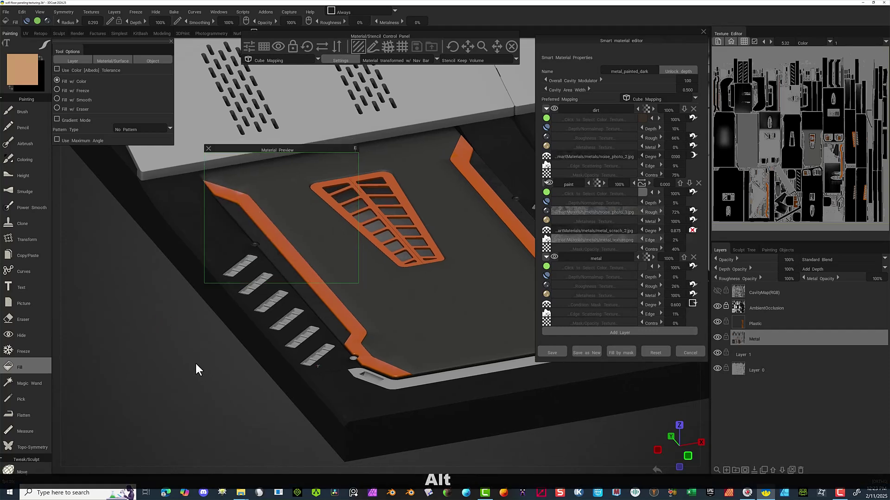
alt+middle_drag(196, 363, 145, 305)
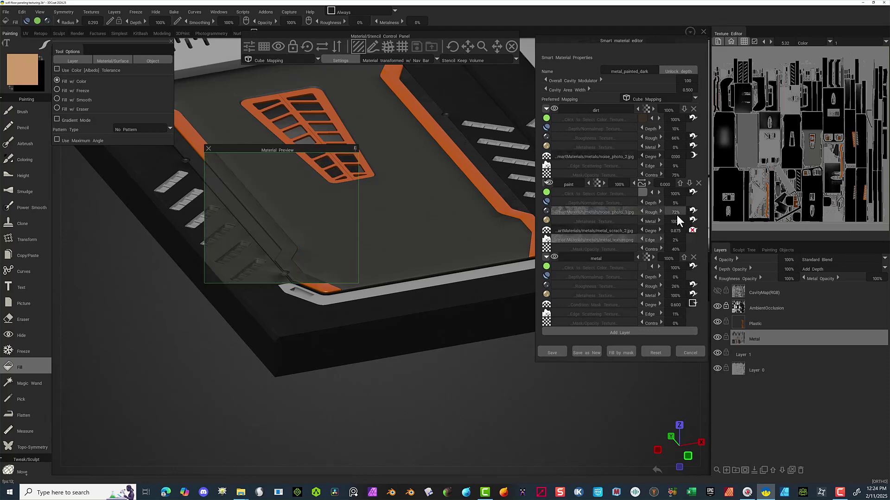
drag(663, 227, 664, 231)
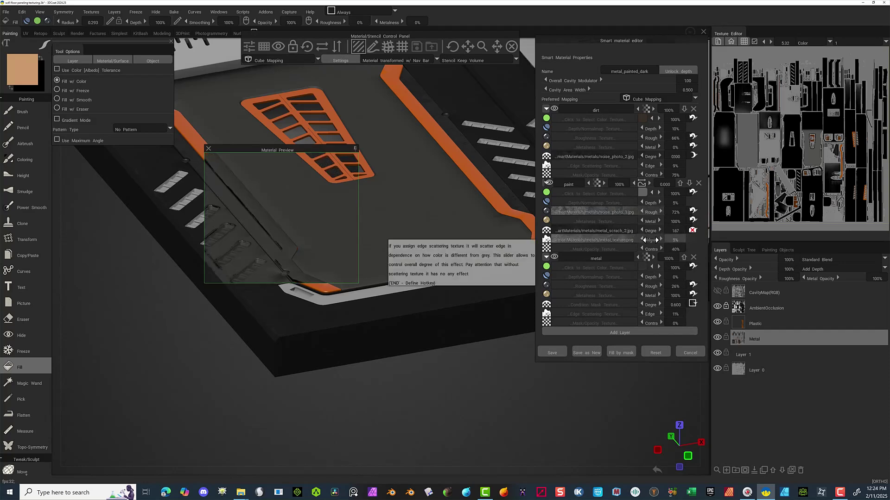
drag(650, 237, 666, 236)
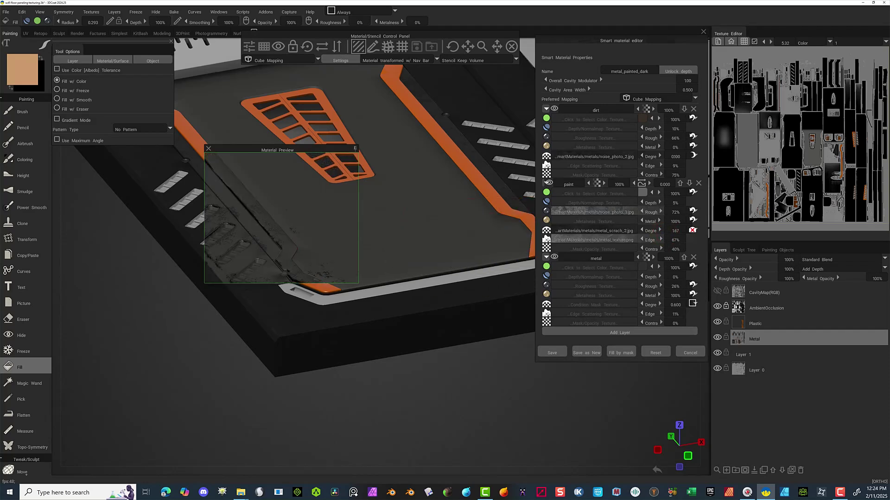
Lighten the metal layer's colour to #EAEAEA and refill the vented tile's central panel with the grey material.
click(642, 268)
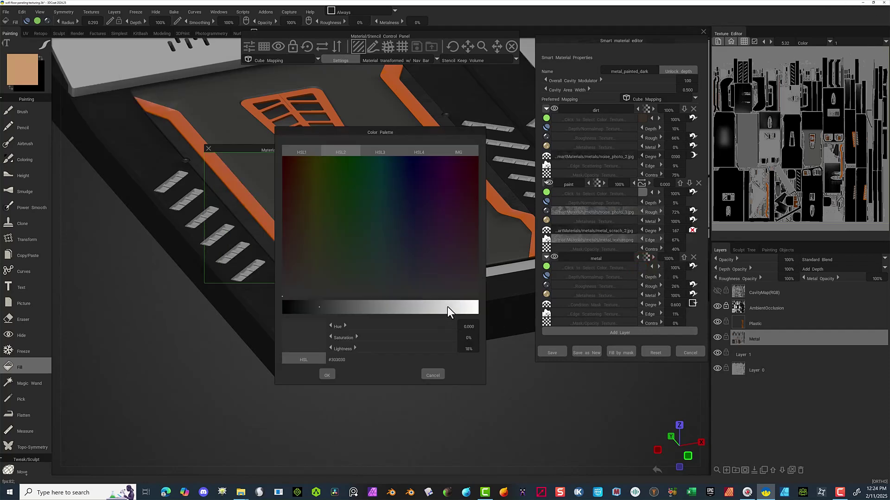
drag(448, 308, 460, 310)
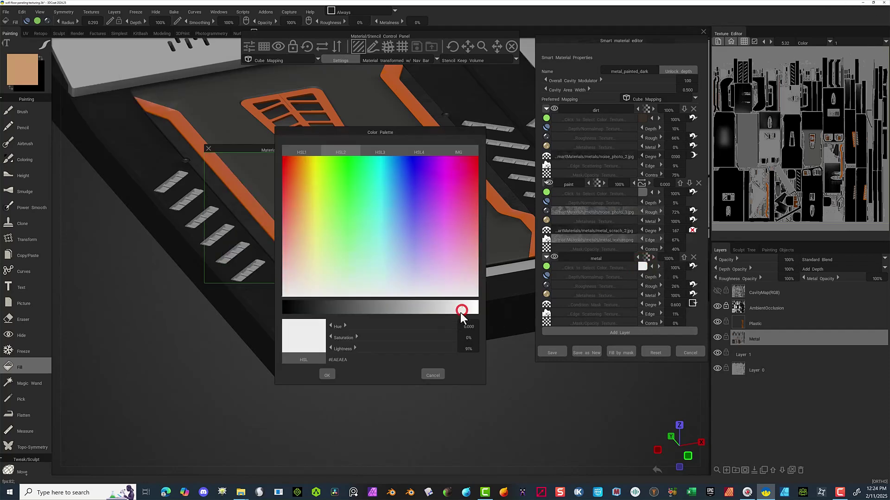
click(332, 376)
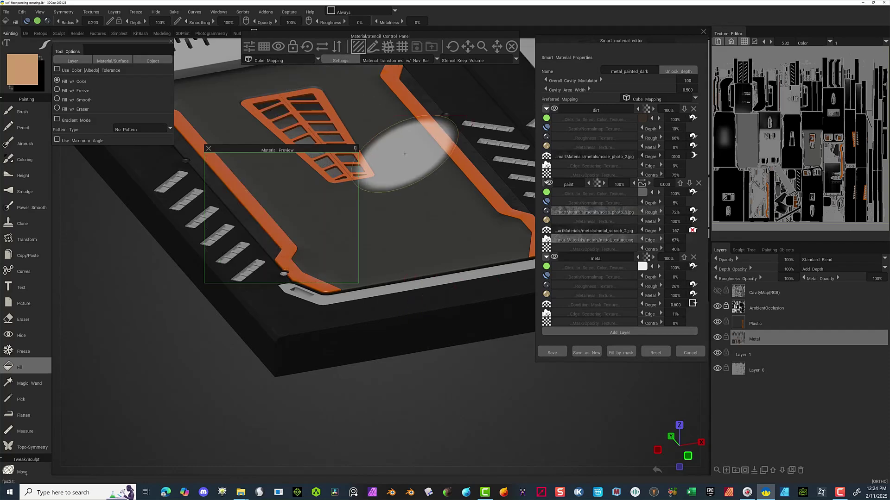
click(434, 181)
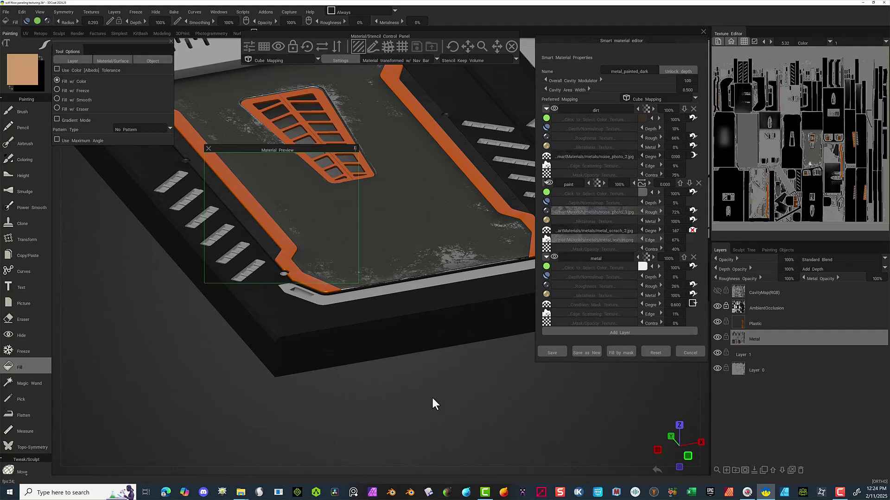
Fill the neighbouring tile's large central panel with the grey metal material and save the material's changes.
right_drag(409, 397, 316, 410)
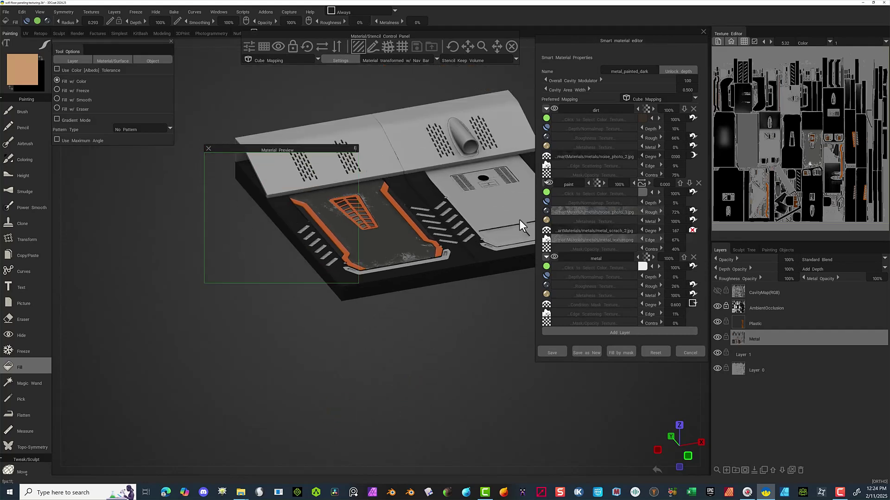
click(496, 208)
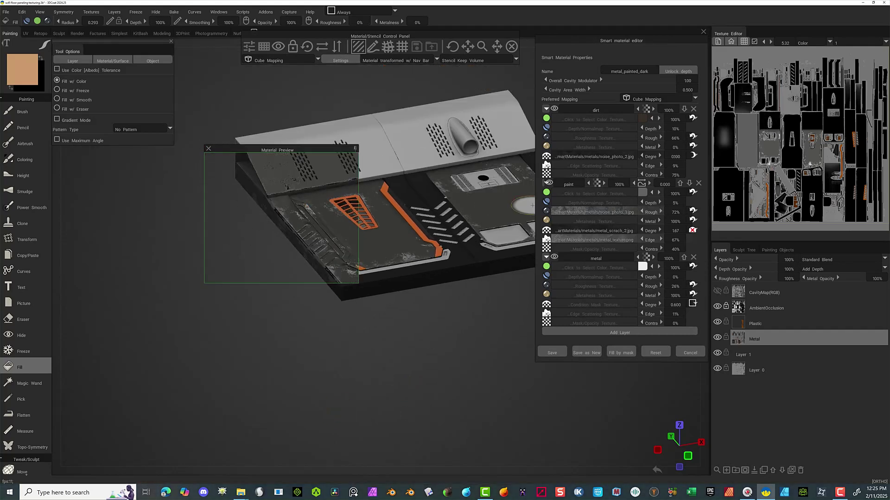
scroll(449, 366, up, 5)
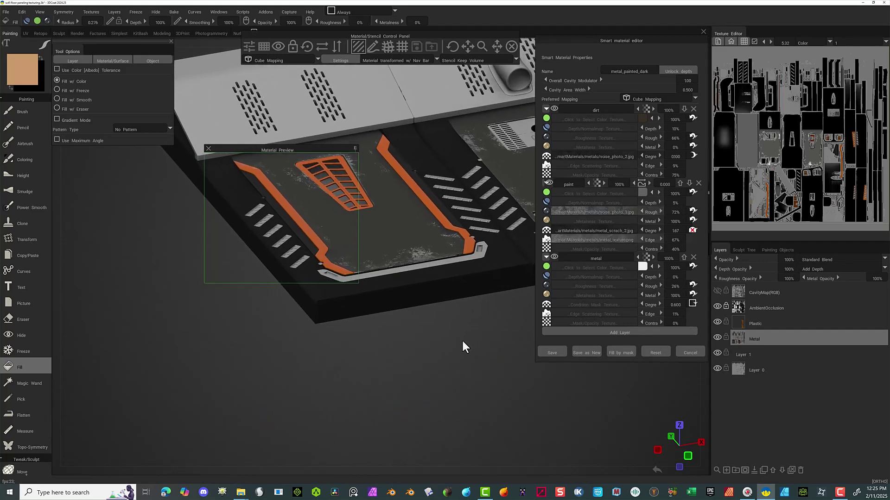
scroll(345, 396, down, 3)
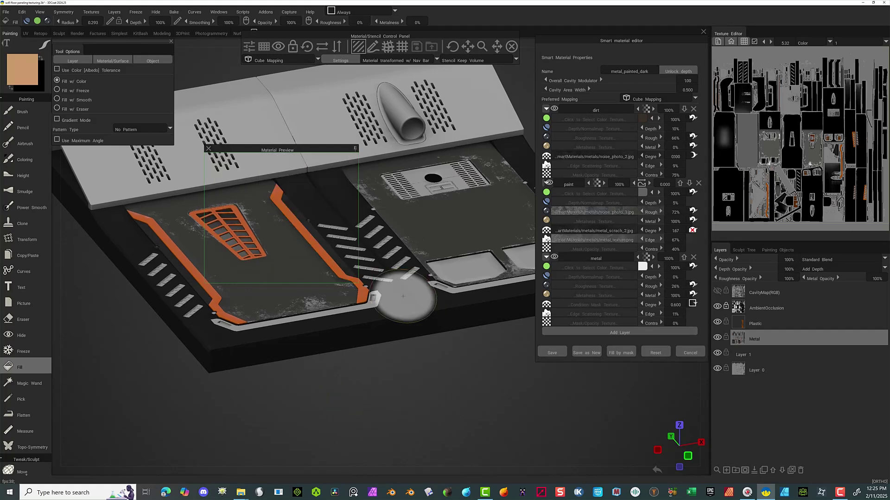
click(563, 354)
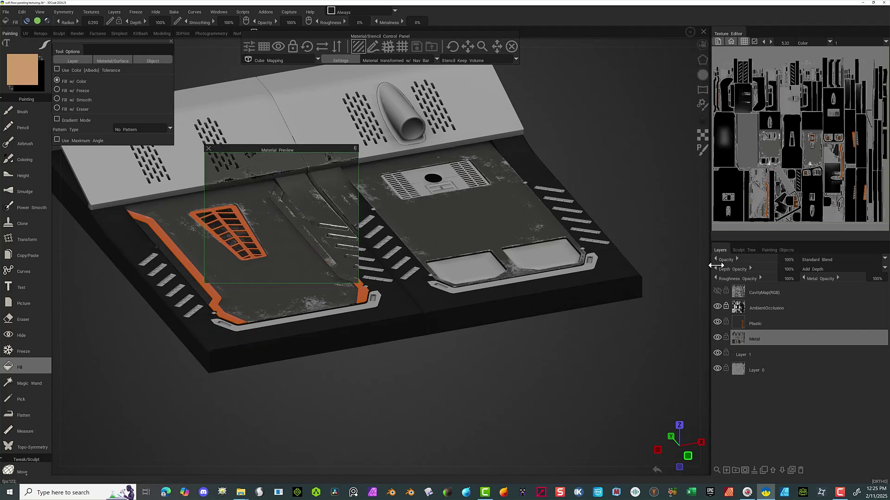
Make the Plastic layer active and pick the dark orange plastic_shabby smart material from the Plastic collection.
click(704, 119)
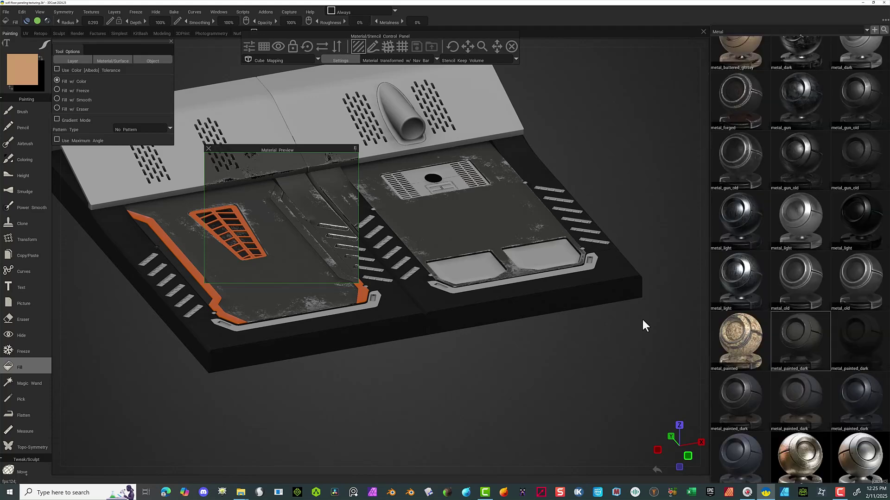
drag(660, 353, 644, 378)
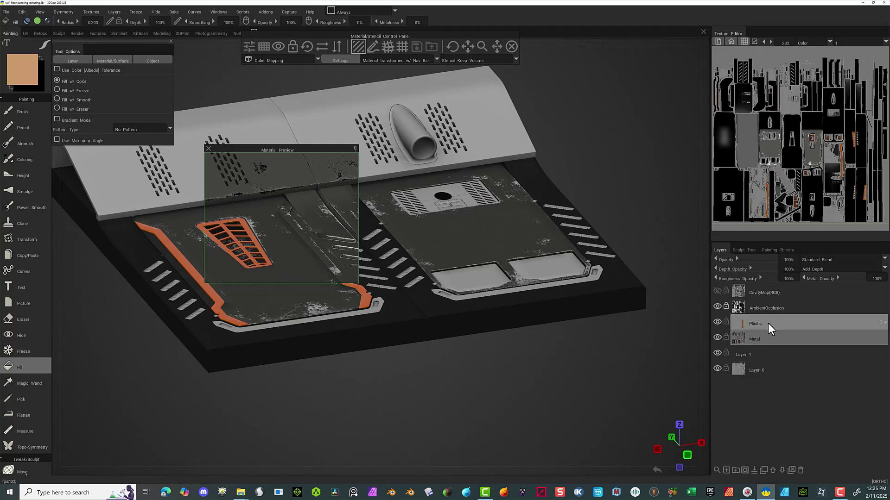
click(768, 324)
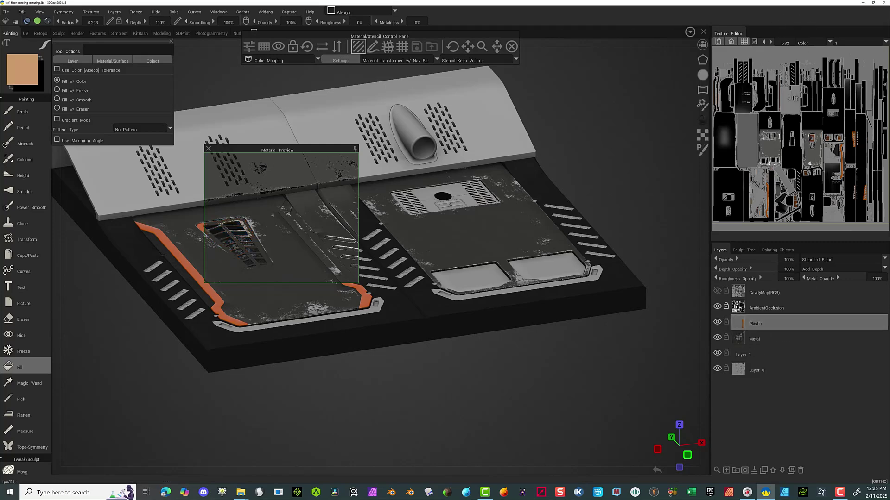
mouse_move(706, 120)
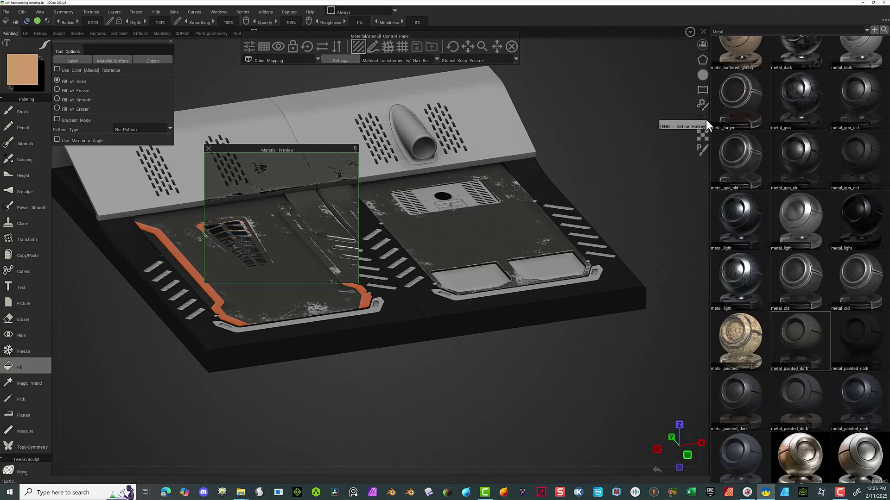
click(758, 32)
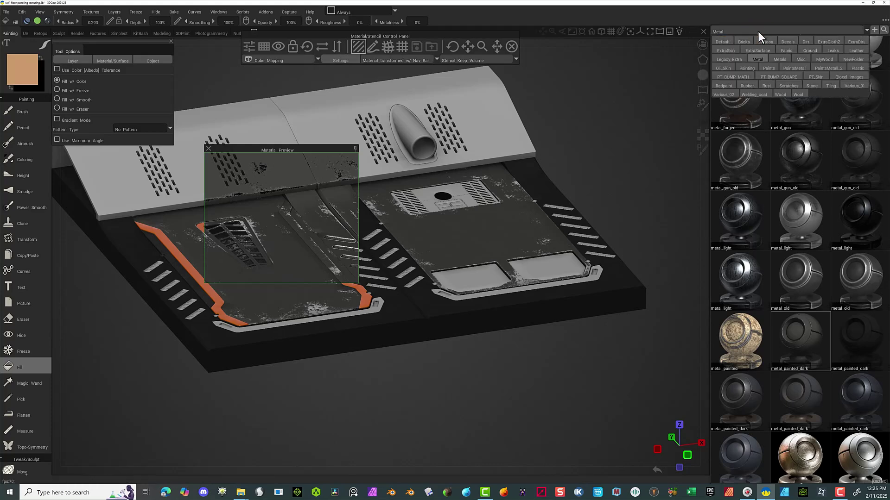
click(861, 68)
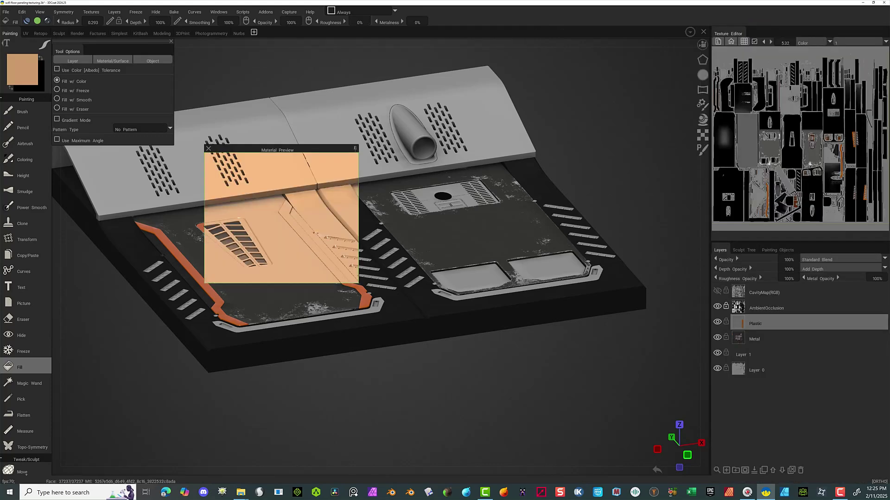
mouse_move(706, 118)
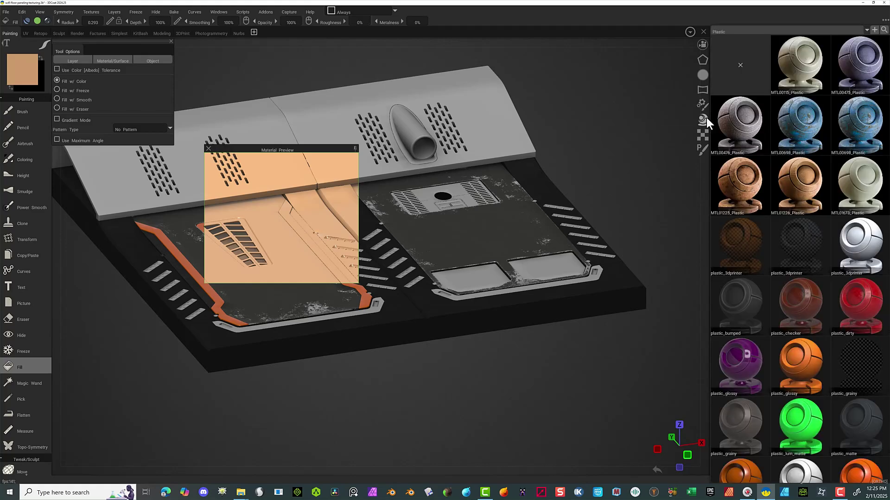
scroll(787, 383, down, 2)
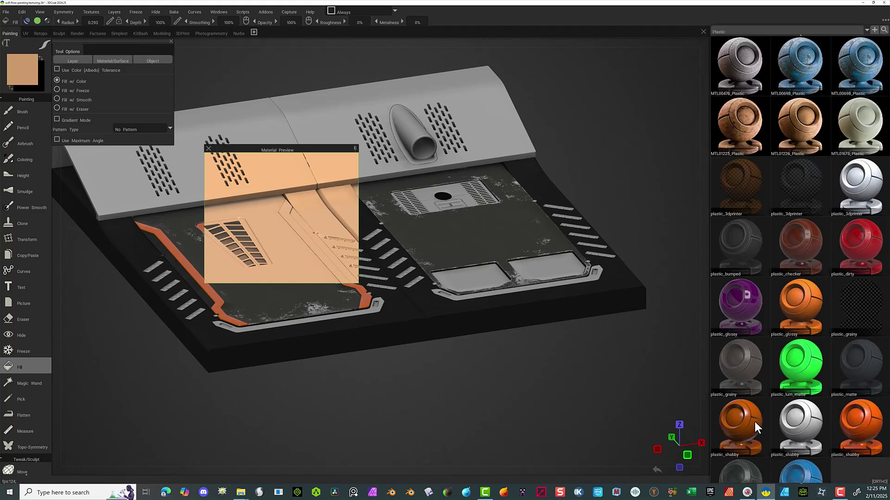
drag(749, 424, 228, 168)
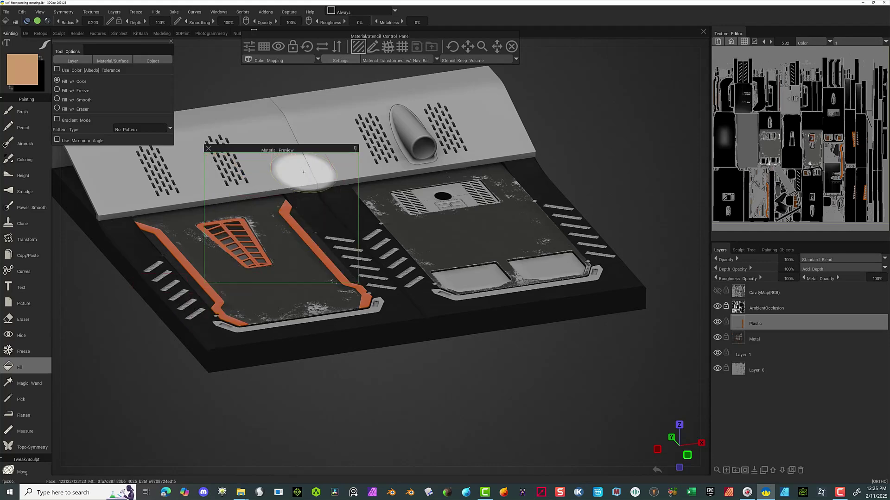
Fill the tubular scoop, the neighbouring tile's grille plate and its two front inset panels with the orange plastic.
click(420, 132)
drag(617, 114, 573, 159)
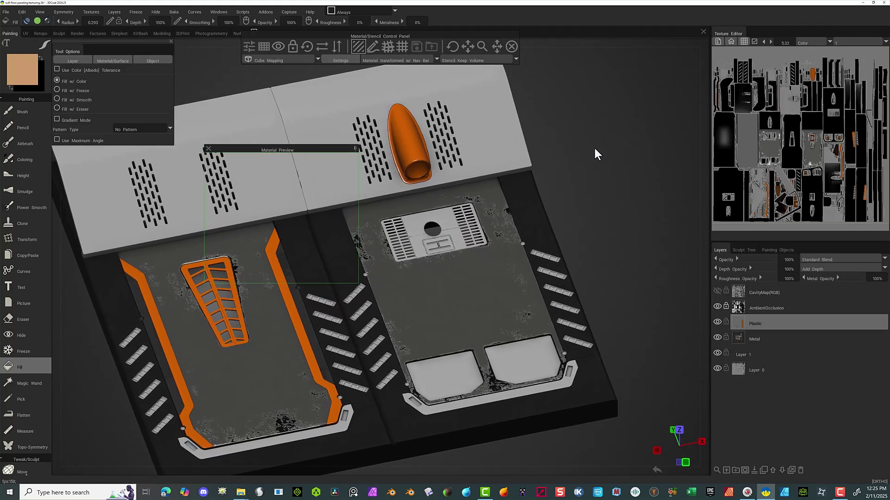
scroll(676, 140, up, 5)
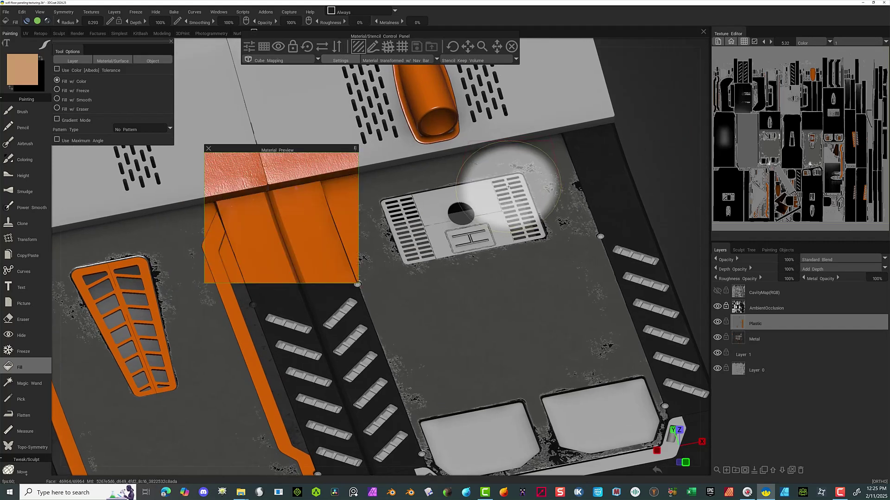
click(509, 187)
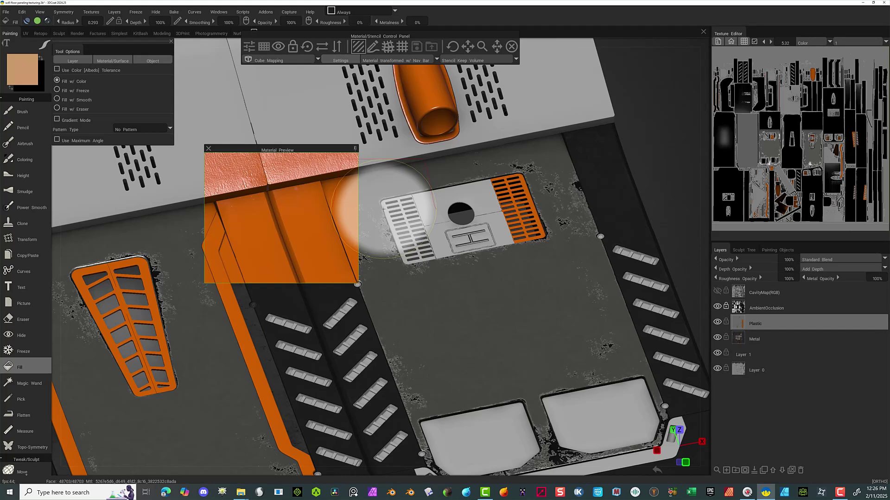
click(384, 210)
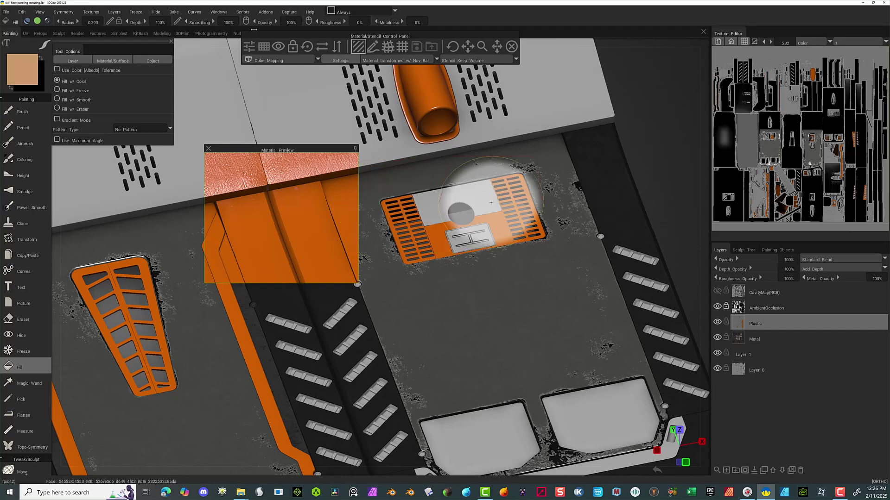
click(491, 203)
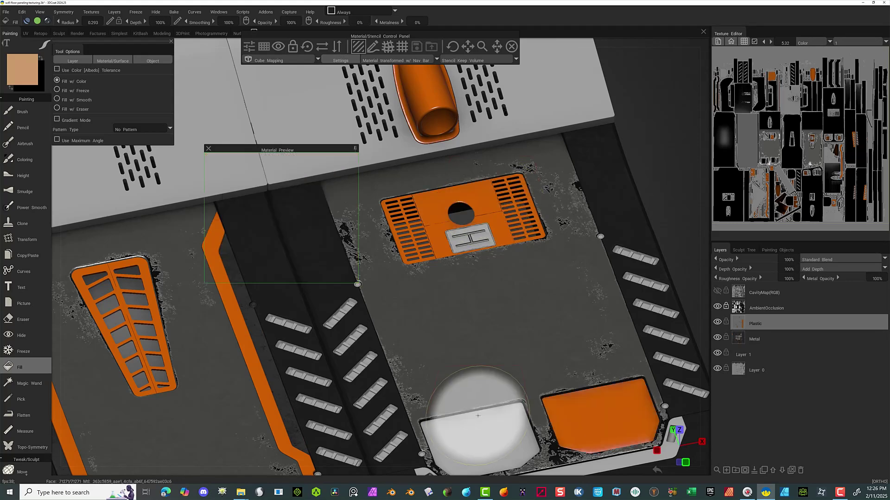
click(473, 427)
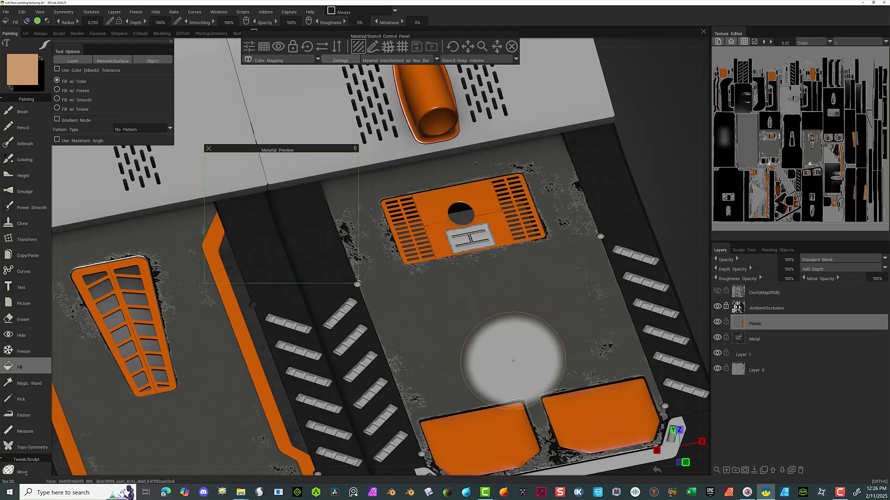
Fill the six slanted slats along the outer edge of the grille-plate tile with the orange plastic.
click(633, 256)
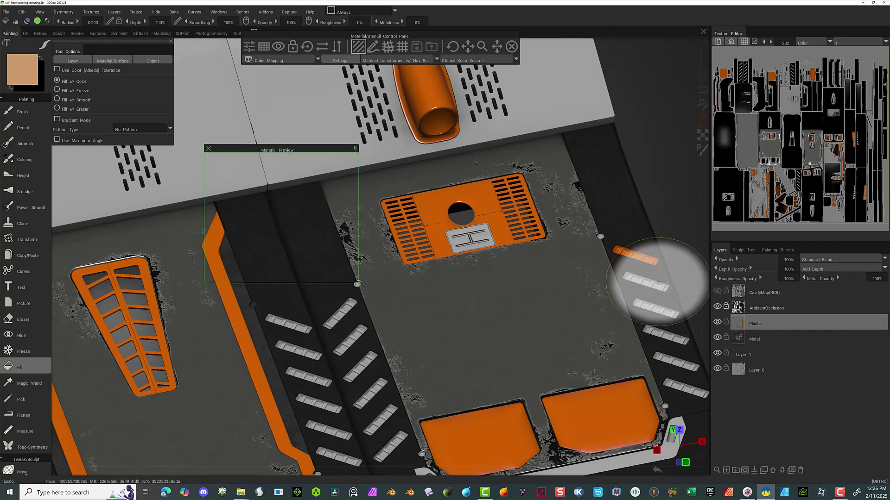
click(639, 282)
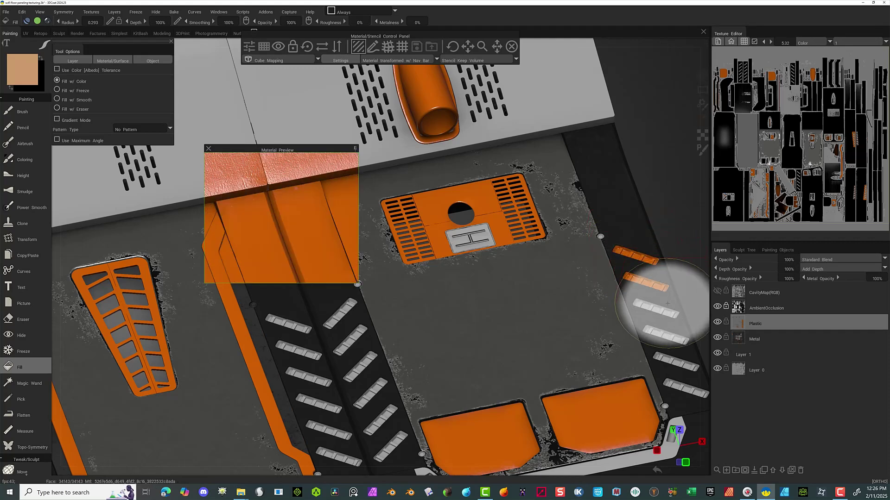
click(656, 308)
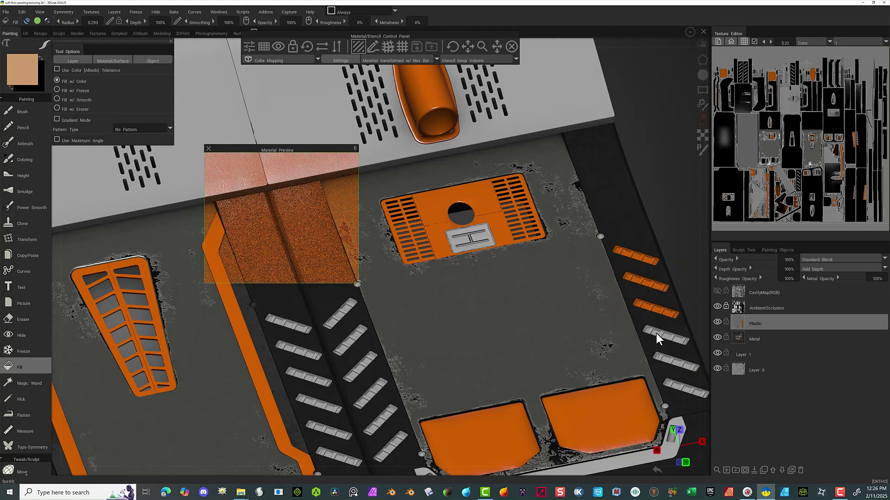
click(657, 333)
click(674, 364)
click(670, 384)
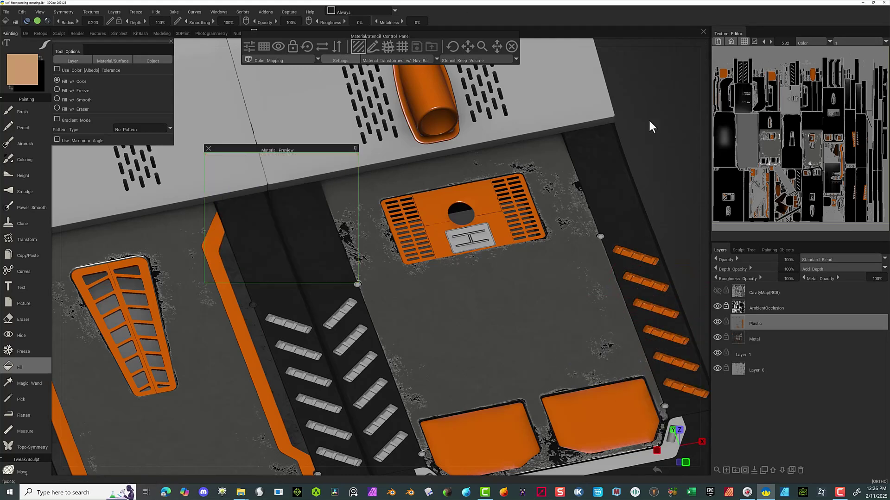
Fill the six slanted slats along the inner edge of the grille-plate tile with the orange plastic.
middle_drag(649, 119, 635, 28)
click(328, 226)
click(338, 250)
click(347, 278)
click(359, 304)
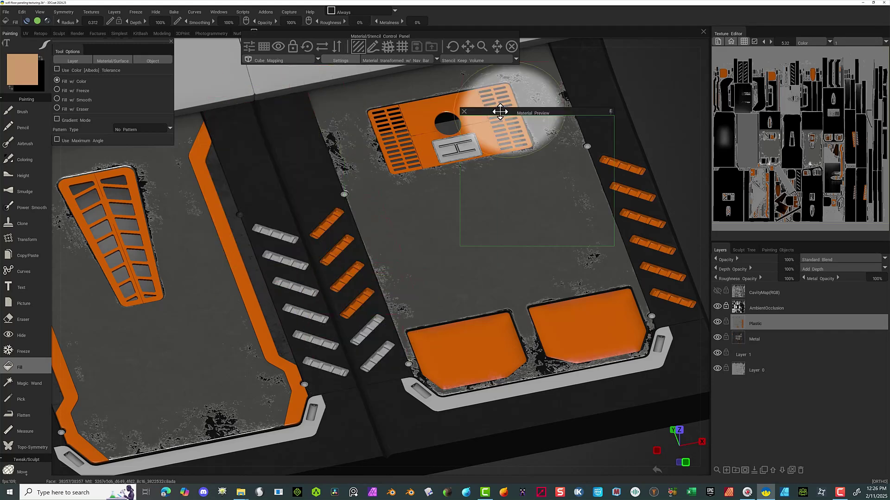
click(371, 330)
click(378, 355)
Fill the slanted slats along the vented tile's inner edge, beside the seam between the tiles, with the orange plastic.
click(332, 369)
click(290, 286)
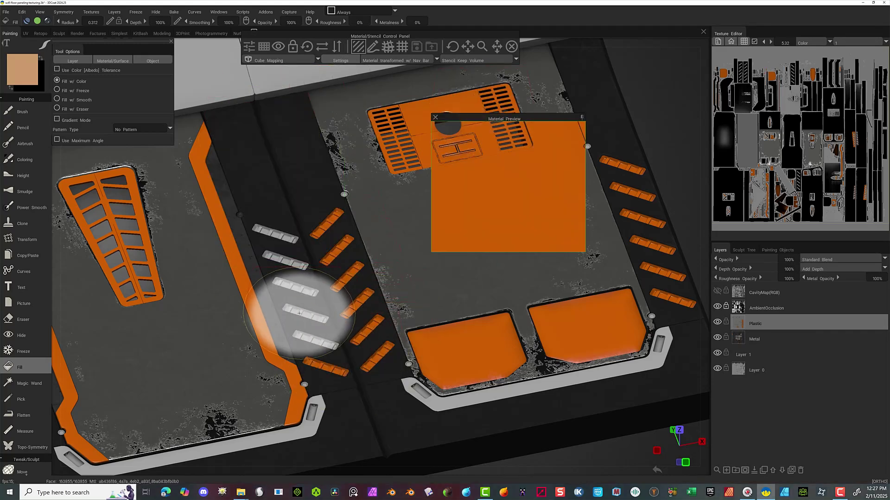
click(301, 314)
click(312, 340)
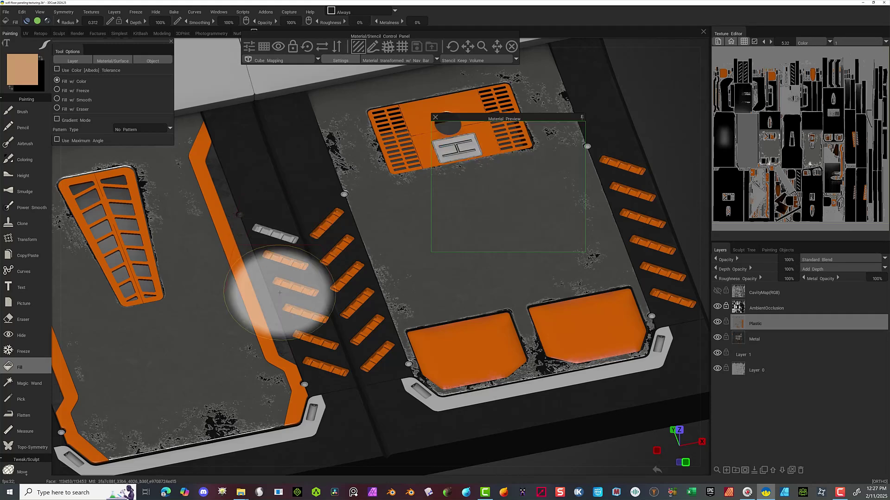
Fill the six slanted slats along the vented tile's outer edge with the orange plastic and check both tiles.
key(alt)
alt+middle_drag(157, 334, 377, 284)
click(199, 242)
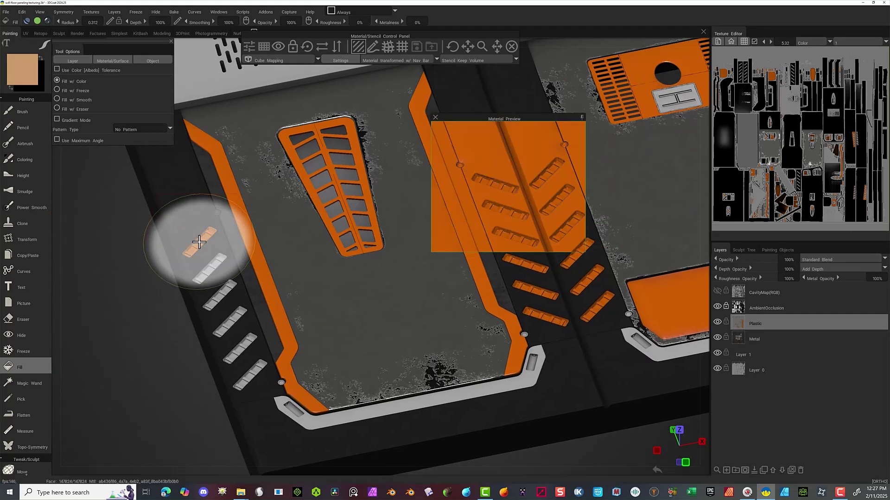
click(211, 269)
click(218, 297)
click(229, 322)
click(239, 348)
click(250, 371)
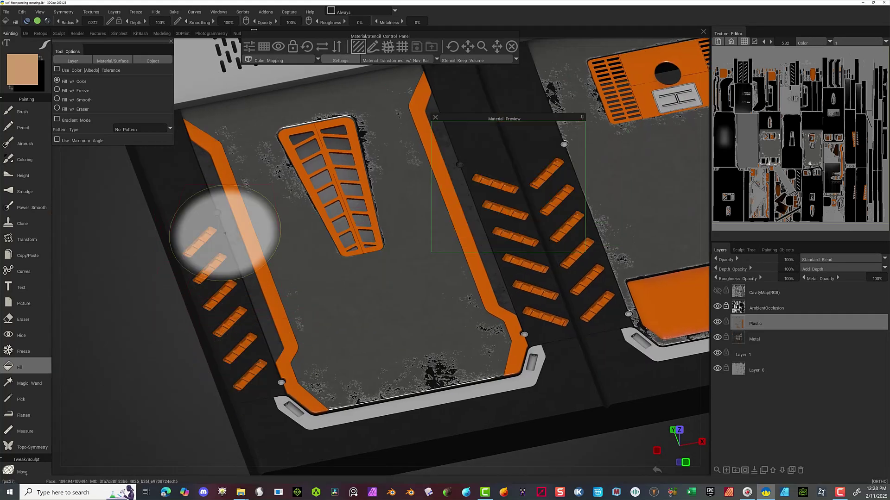
alt+right_drag(228, 235, 162, 376)
alt+middle_drag(177, 366, 143, 390)
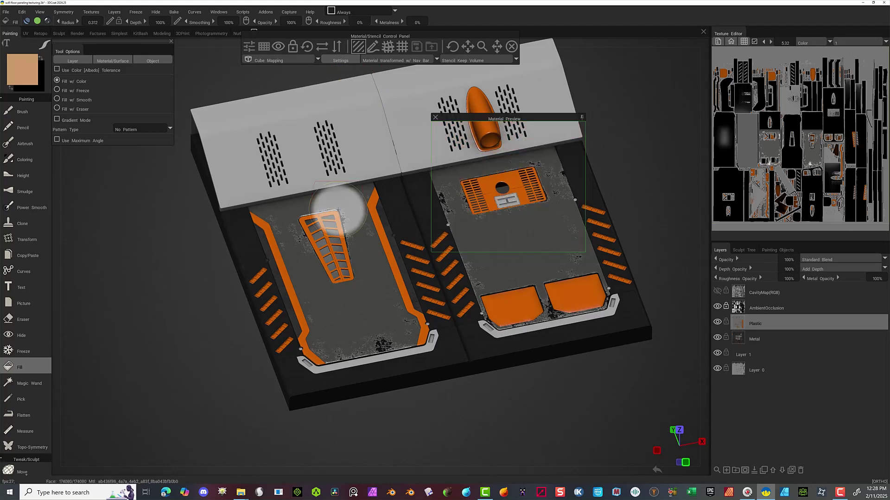
click(579, 222)
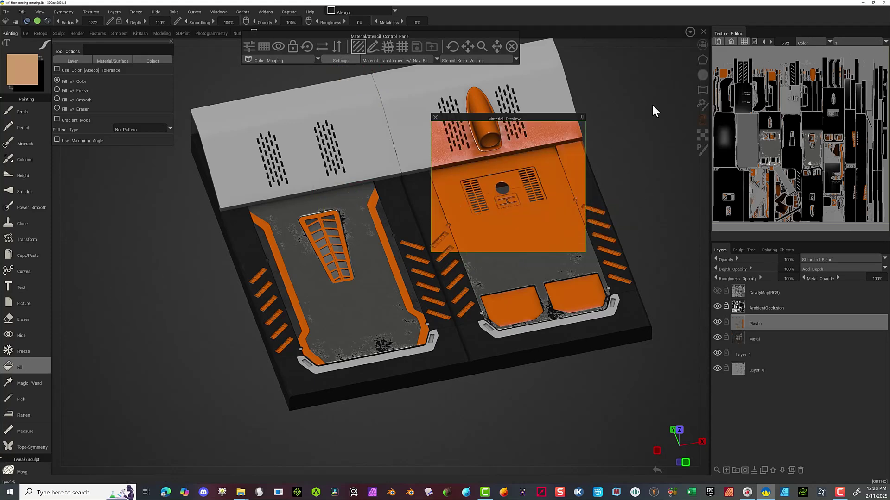
Make the Metal layer active and switch the smart materials library from Plastic to the Metals category.
click(774, 342)
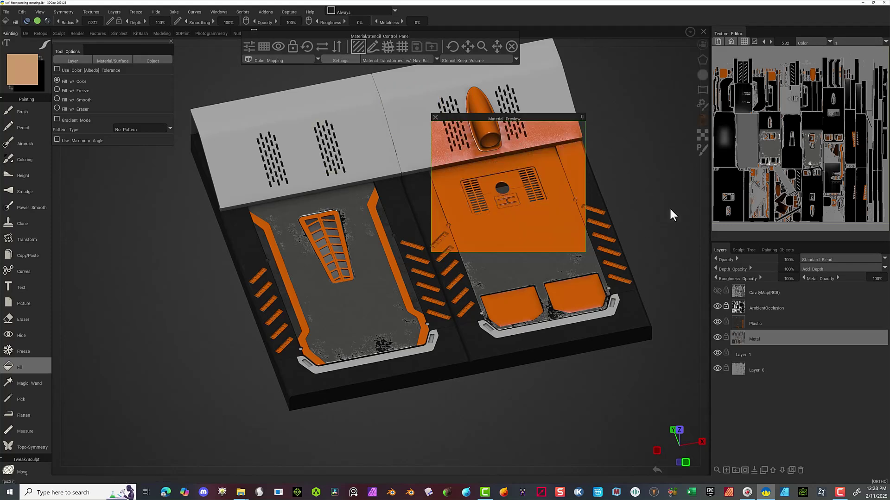
mouse_move(703, 120)
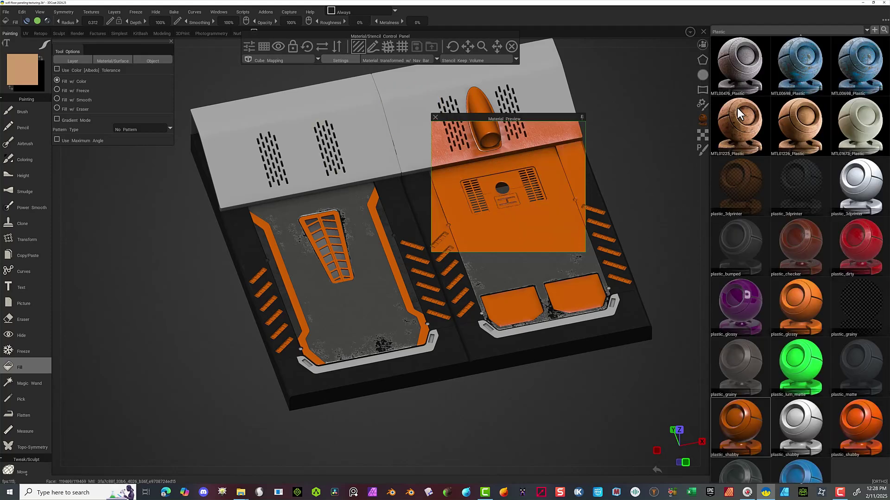
click(757, 32)
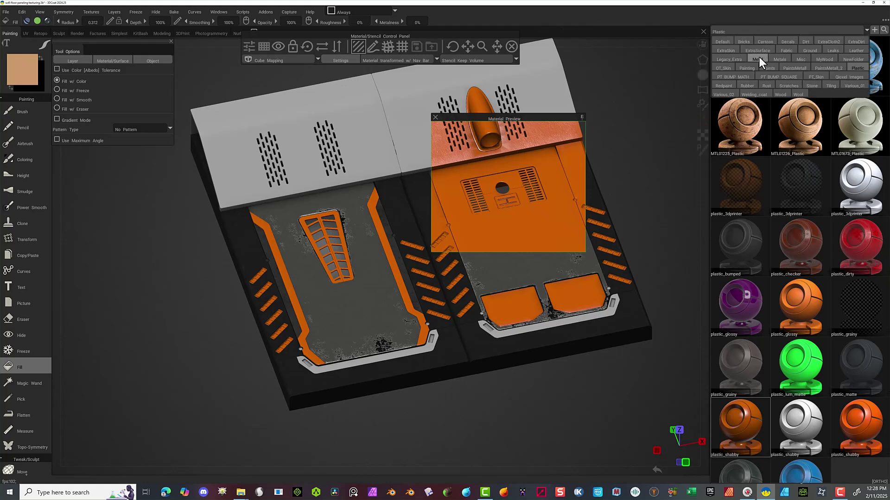
click(783, 59)
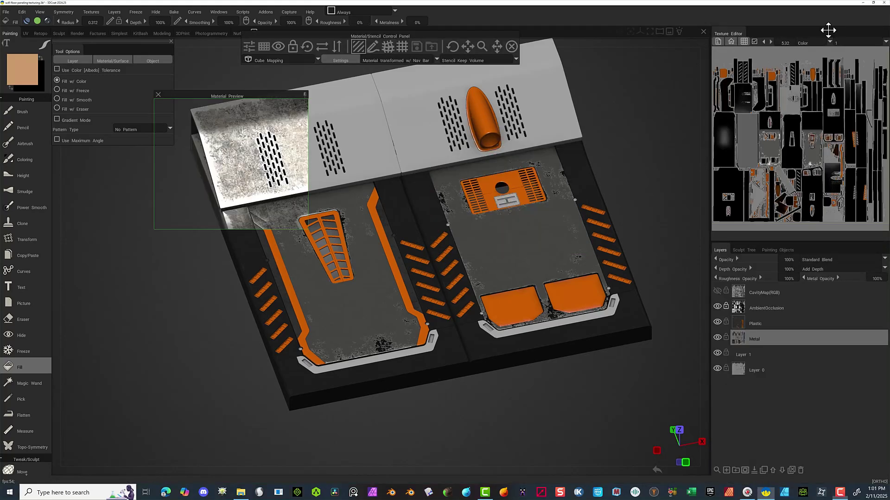
Choose the dark metal_old smart material from the Metals category and open it for editing.
mouse_move(703, 122)
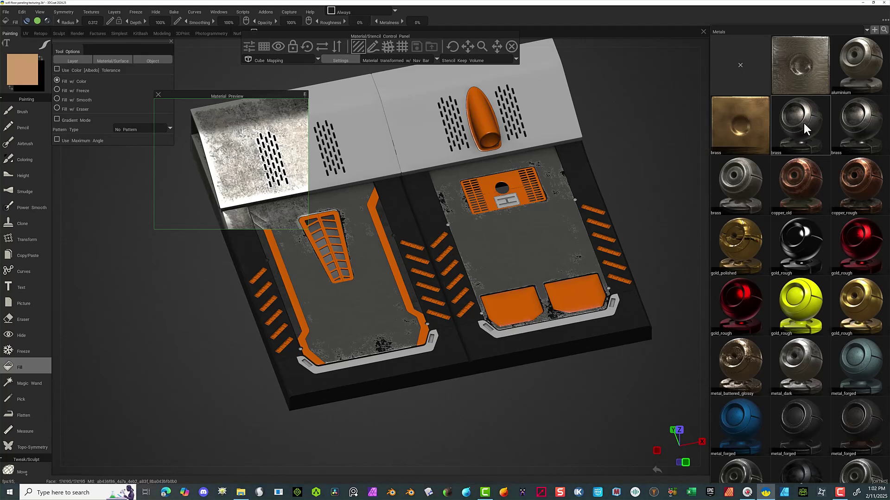
mouse_move(805, 125)
scroll(827, 188, down, 3)
scroll(828, 265, down, 5)
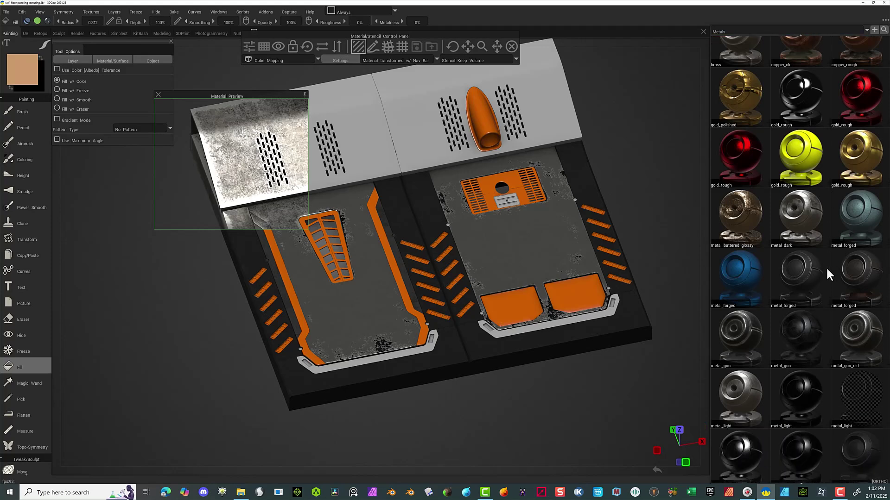
scroll(817, 304, down, 4)
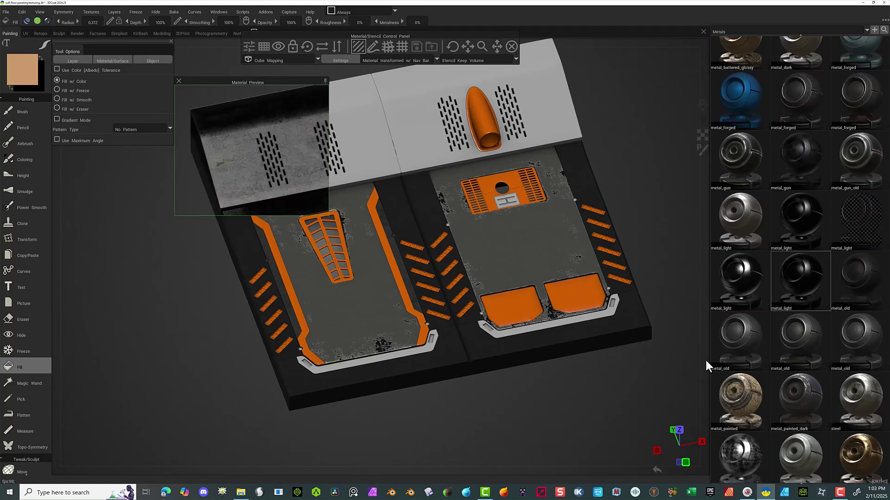
click(741, 344)
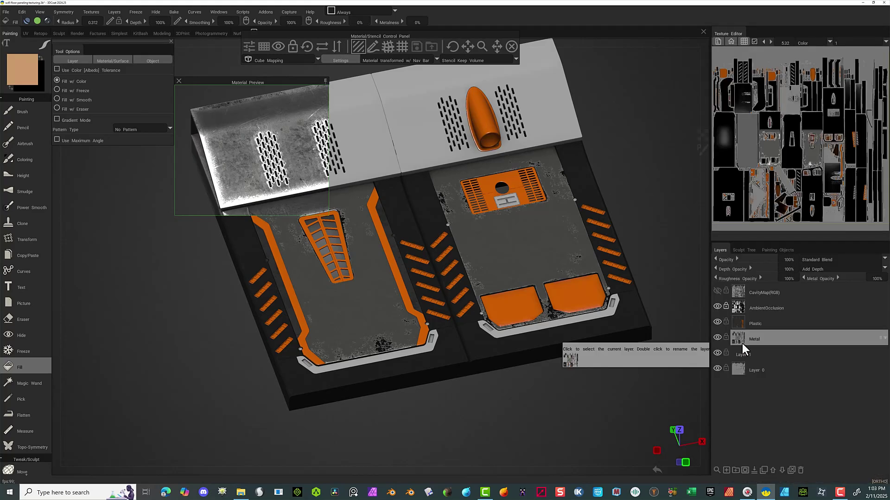
click(350, 93)
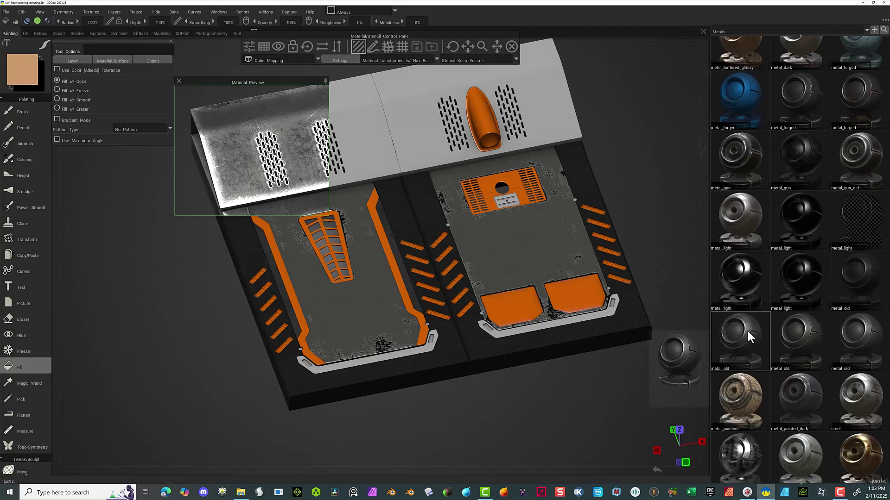
click(747, 331)
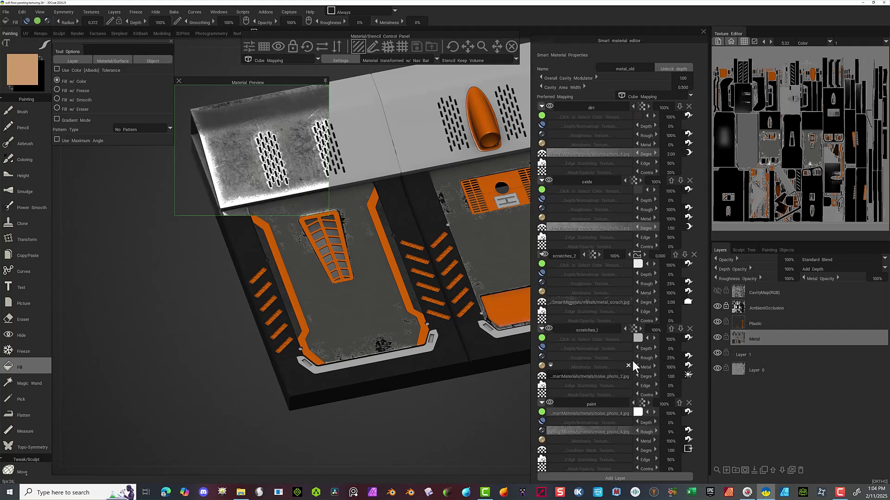
Adjust the scratch roughness of metal_old, setting the scratches_2 layer to 76%.
drag(640, 357, 657, 352)
drag(689, 354, 628, 357)
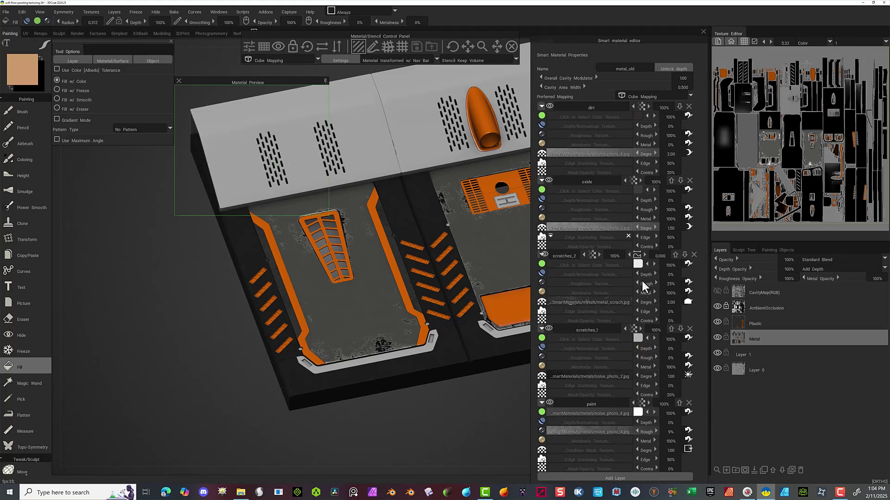
drag(644, 284, 669, 280)
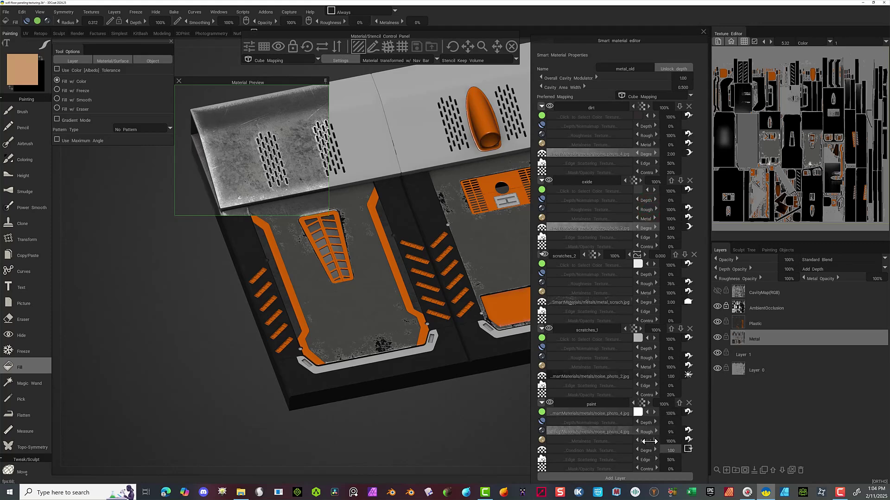
Set the paint layer of metal_old to 79% roughness, a degree of 0.625 and 15% edge scattering.
drag(649, 431, 675, 431)
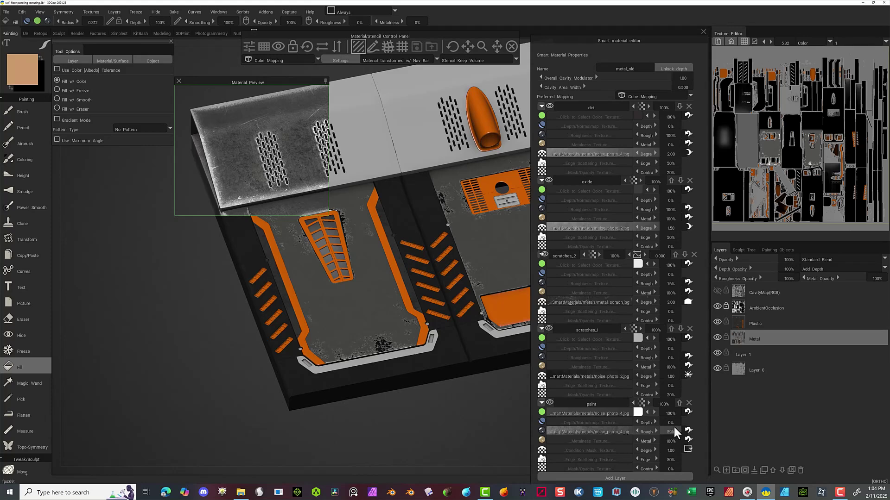
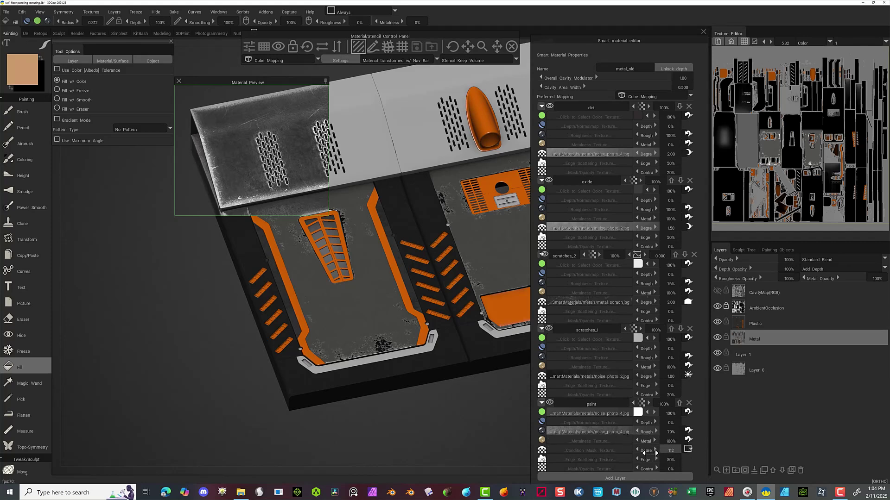
drag(648, 451, 632, 454)
mouse_move(634, 450)
mouse_down()
mouse_move(638, 460)
mouse_move(629, 458)
mouse_up()
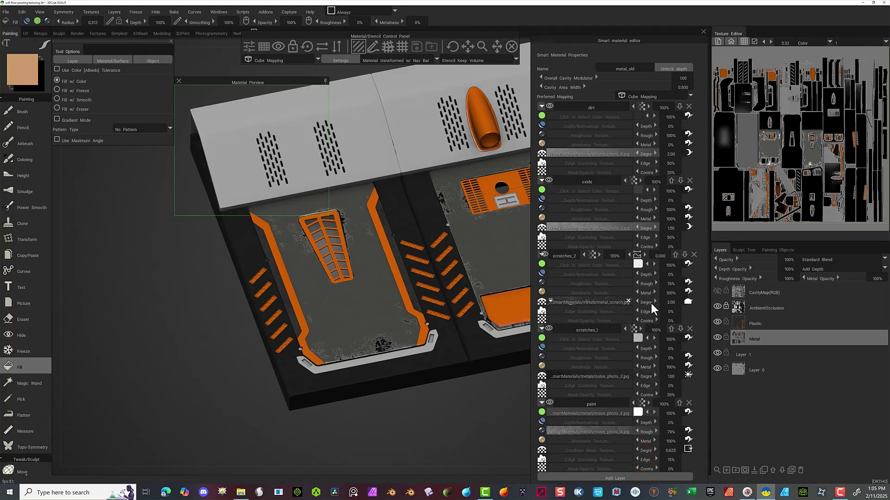
Reduce the scratches_2 layer's degree to 1.08 and set its edge scattering to 5%.
drag(650, 302, 643, 302)
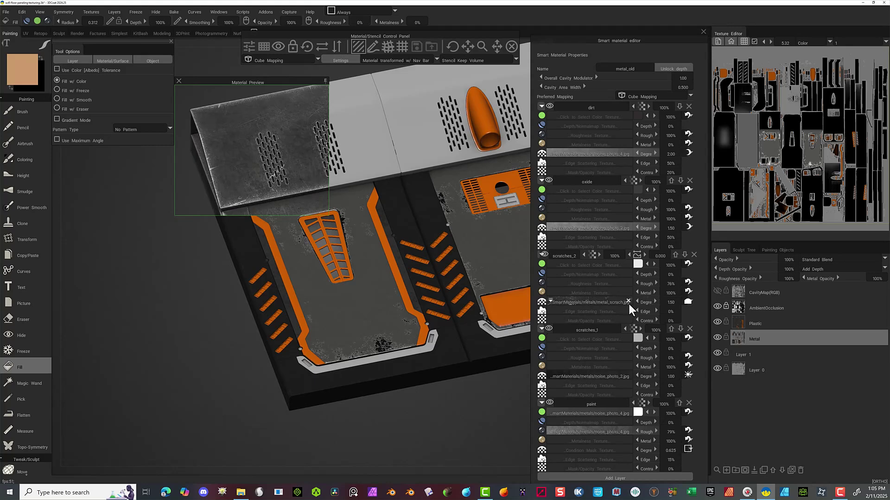
mouse_move(629, 304)
drag(645, 311, 648, 301)
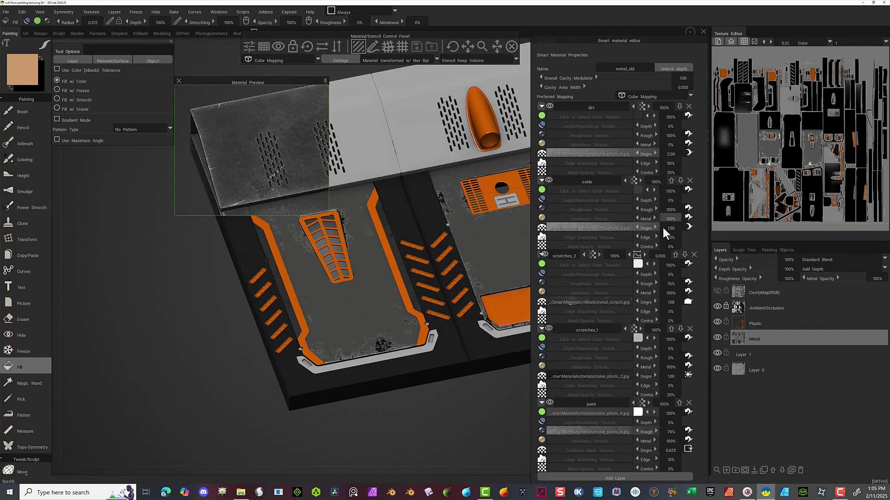
Lower the oxide layer's degree to 0 and the dirt layer's degree to 0.650, and save the project.
drag(663, 228, 624, 232)
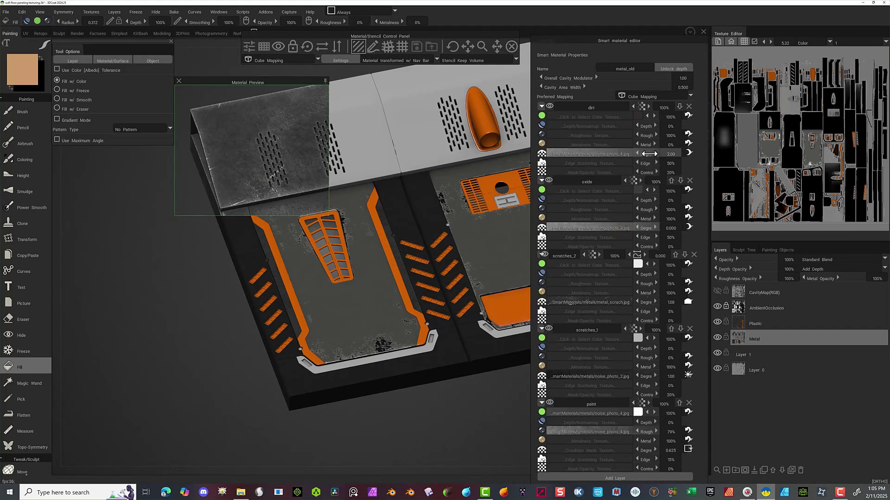
mouse_move(649, 154)
mouse_down()
mouse_move(630, 158)
mouse_move(637, 162)
mouse_up()
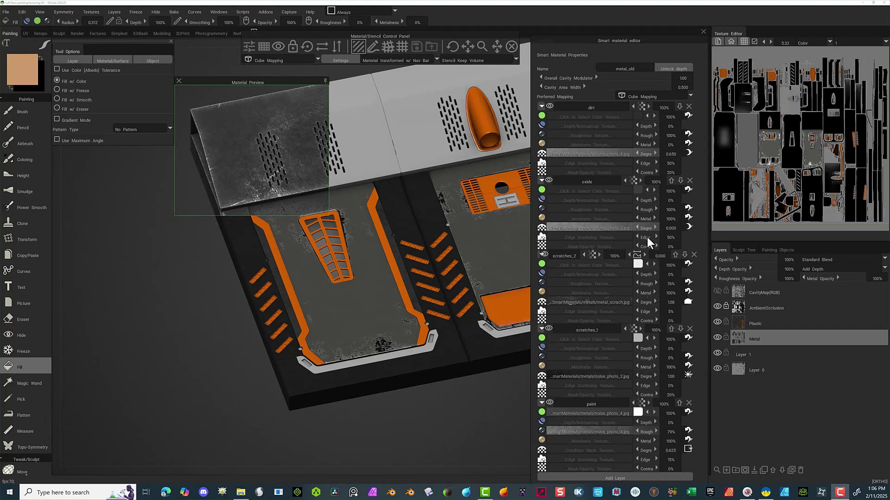
key(ctrl+s)
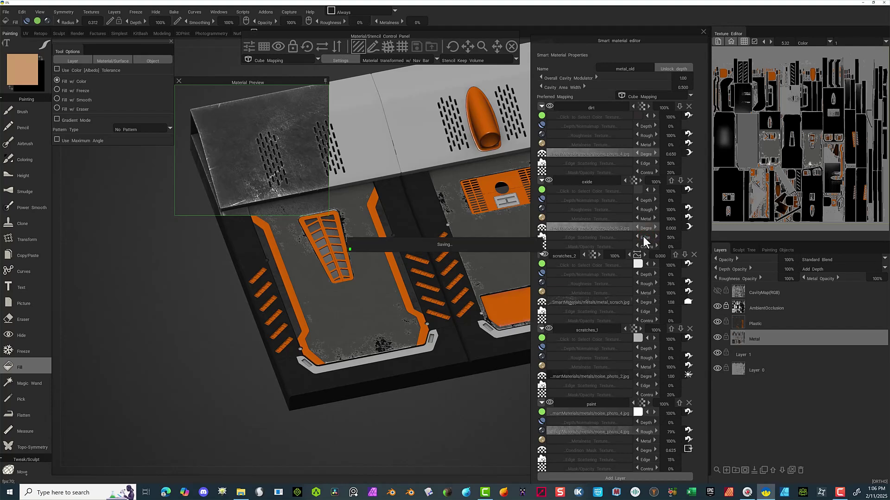
Set the oxide edge scattering to 17%, the scratches_2 degree to 0 and the scratches_1 degree to 0.550.
drag(643, 237, 638, 237)
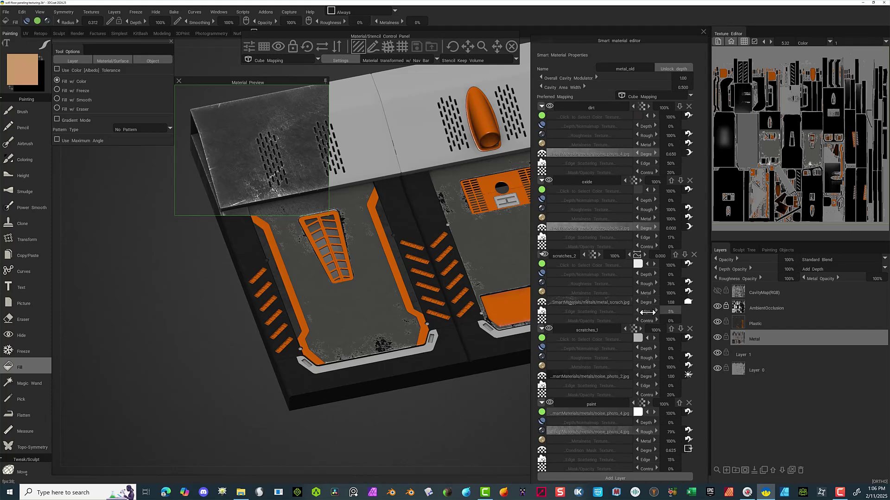
drag(645, 303, 630, 301)
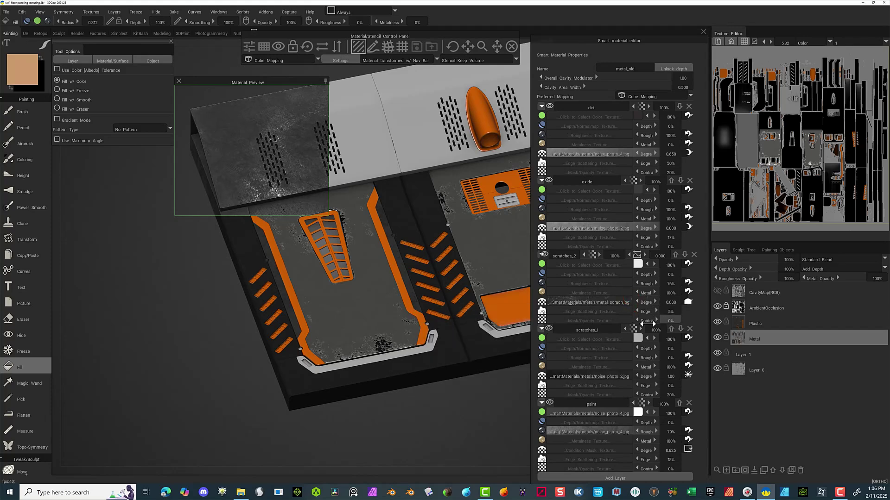
drag(646, 377, 639, 374)
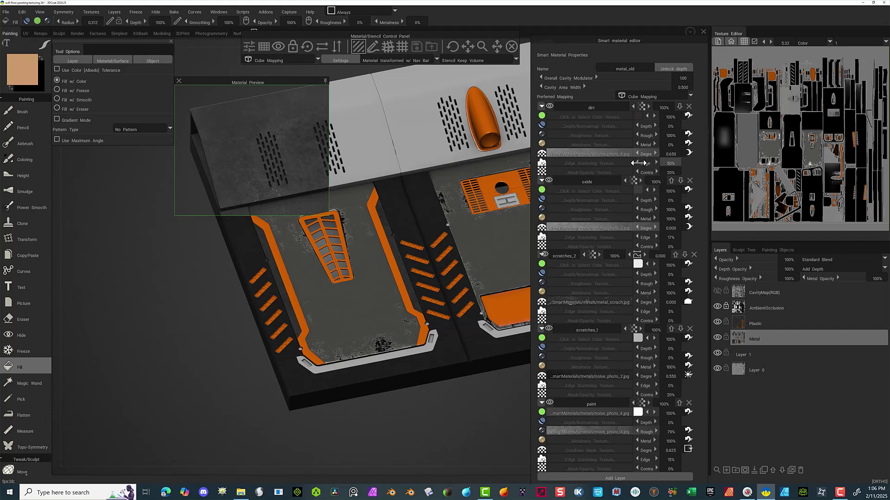
Give the dirt layer 16% edge scattering, a degree of 0.375, the light grey colour #A5A6A0 and 67% roughness.
drag(639, 164, 644, 153)
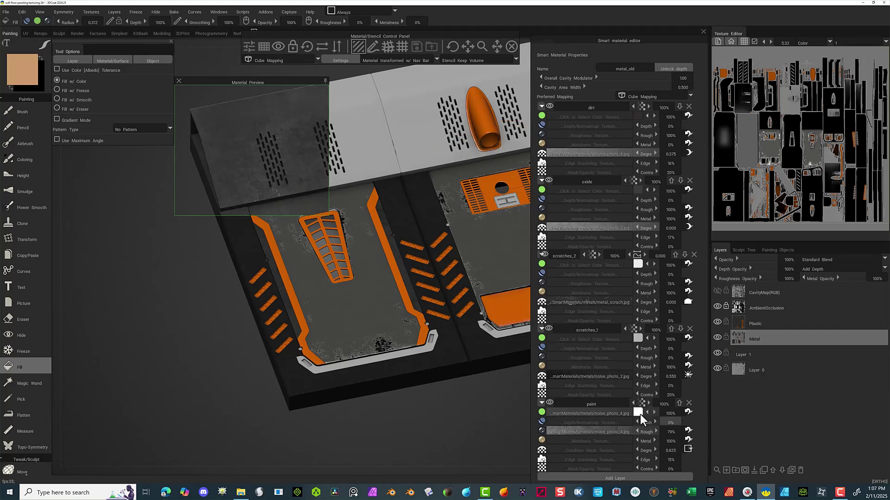
click(639, 115)
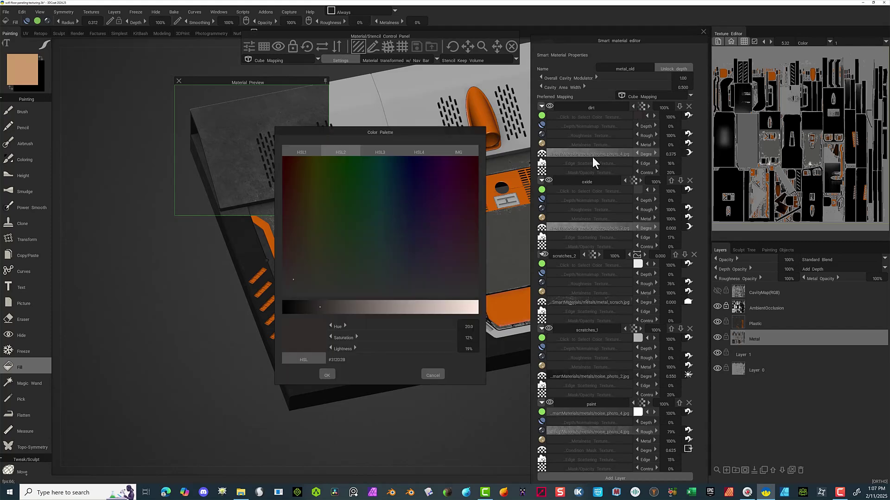
click(355, 307)
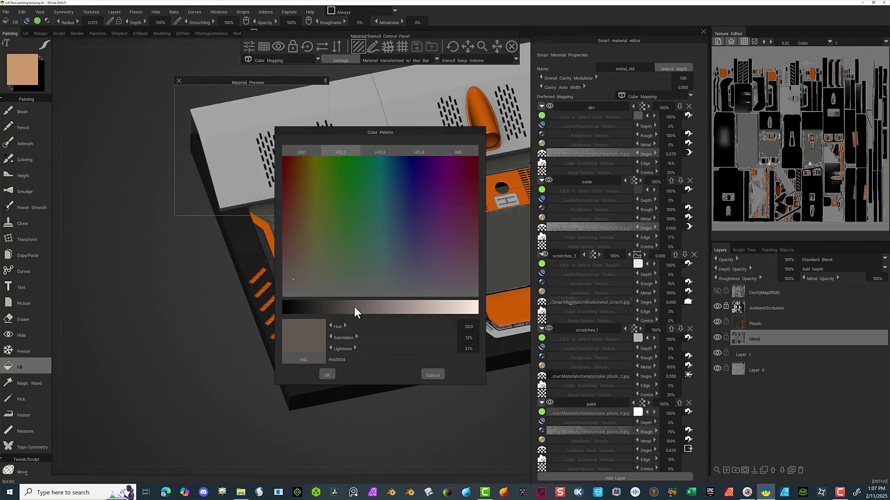
click(379, 308)
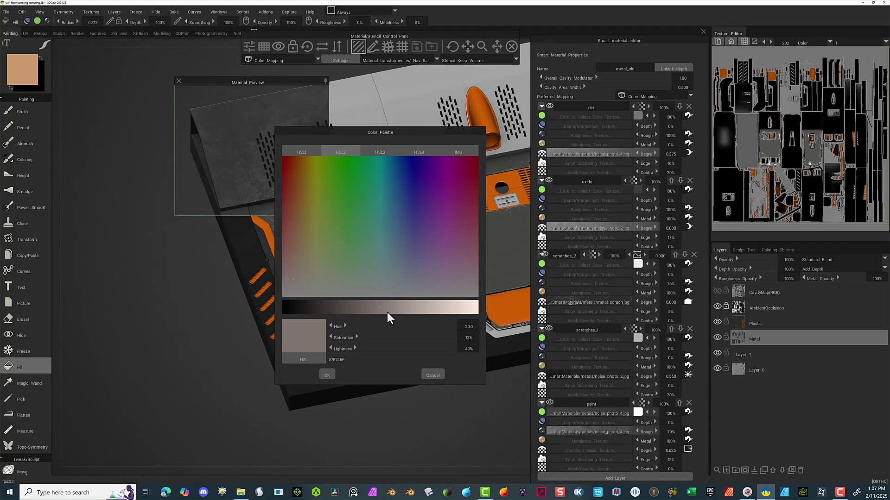
mouse_move(387, 313)
mouse_down()
mouse_move(427, 308)
mouse_move(415, 309)
mouse_up()
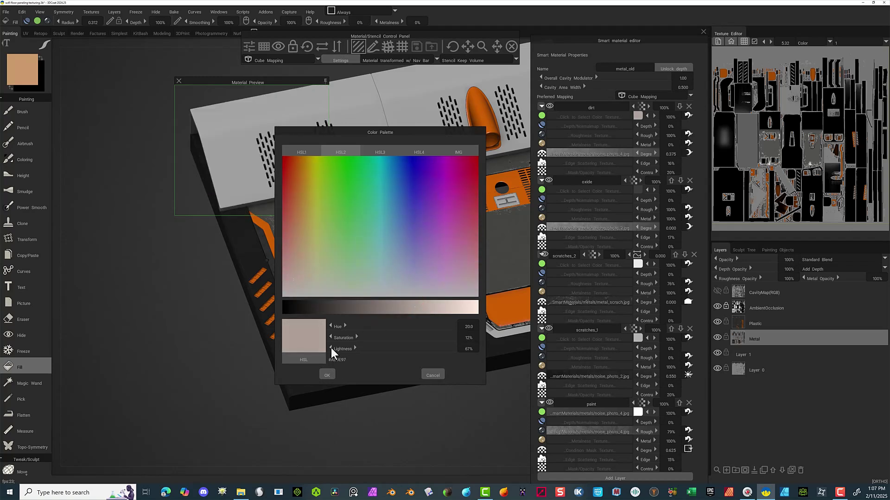
click(318, 291)
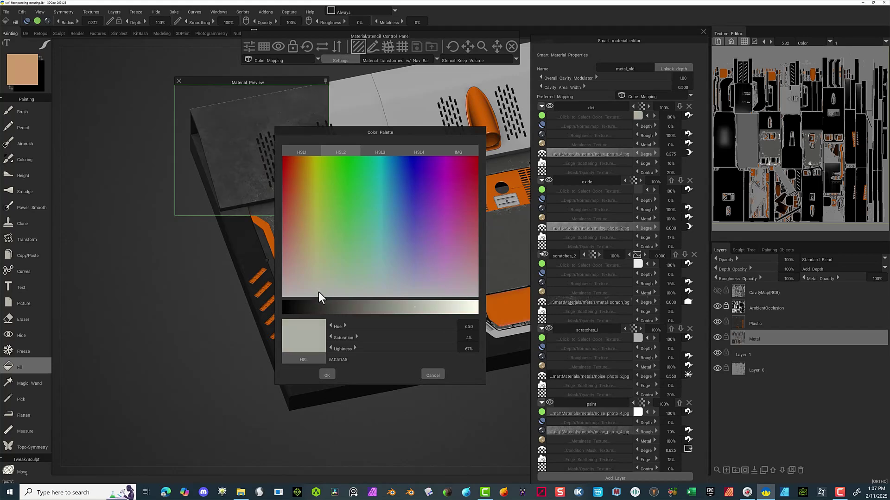
click(319, 292)
click(410, 309)
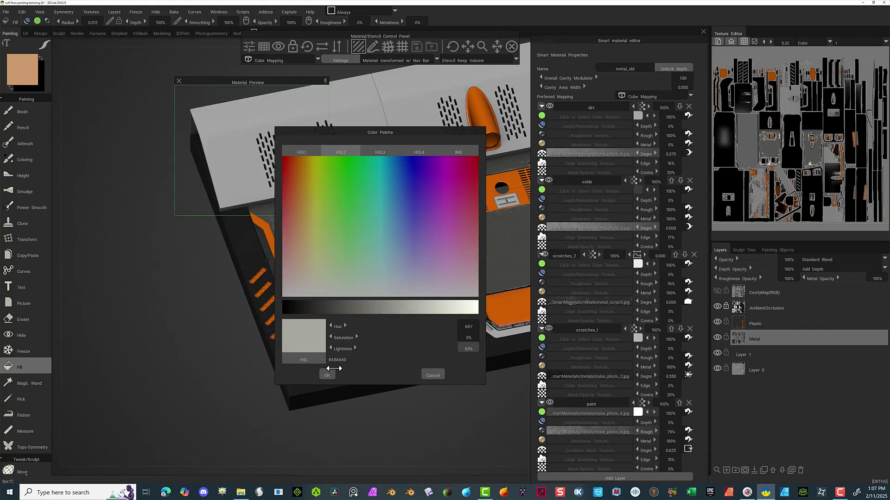
click(327, 375)
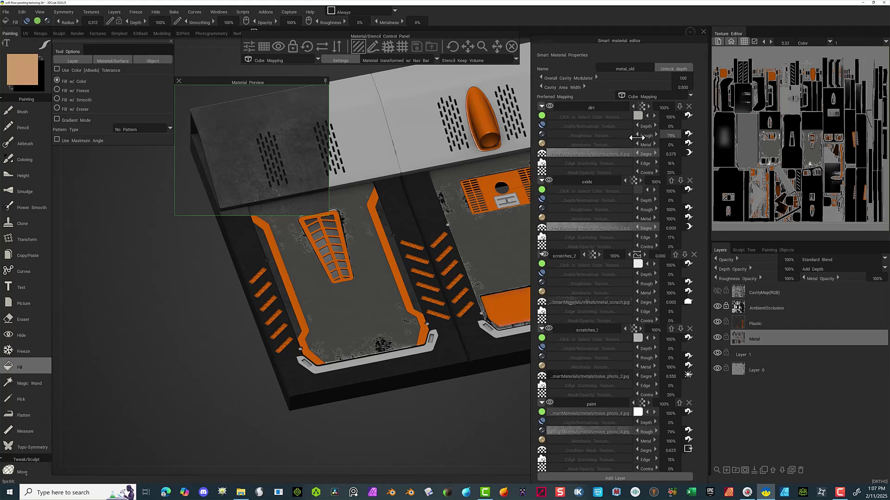
drag(631, 138, 630, 137)
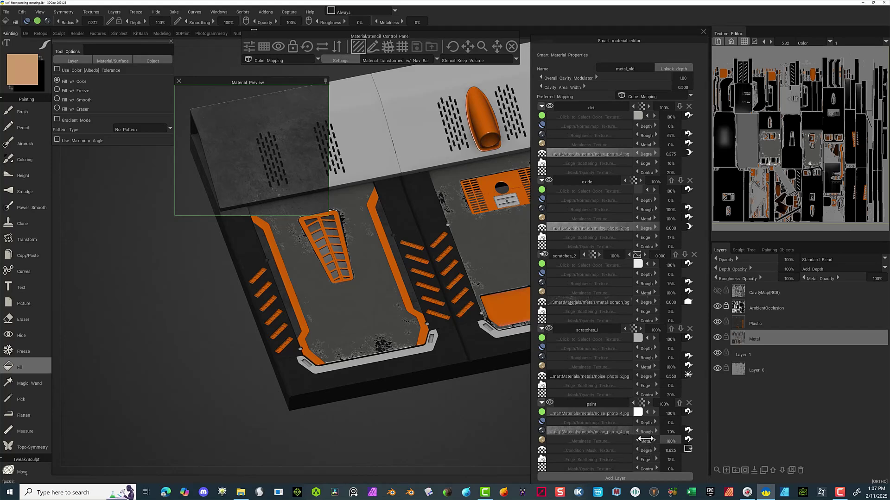
Set the paint roughness to 50% and fill the raised panels and the end trim of the tapered-grille tile with metal_old.
drag(634, 432, 627, 432)
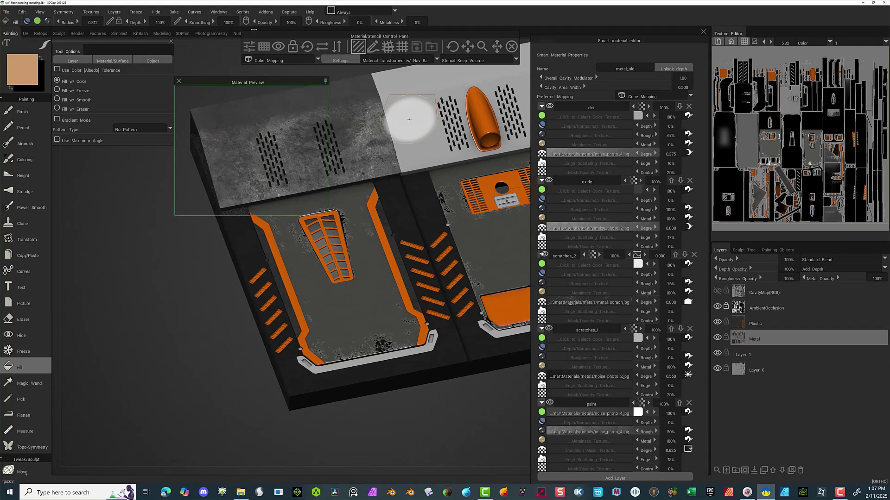
click(409, 119)
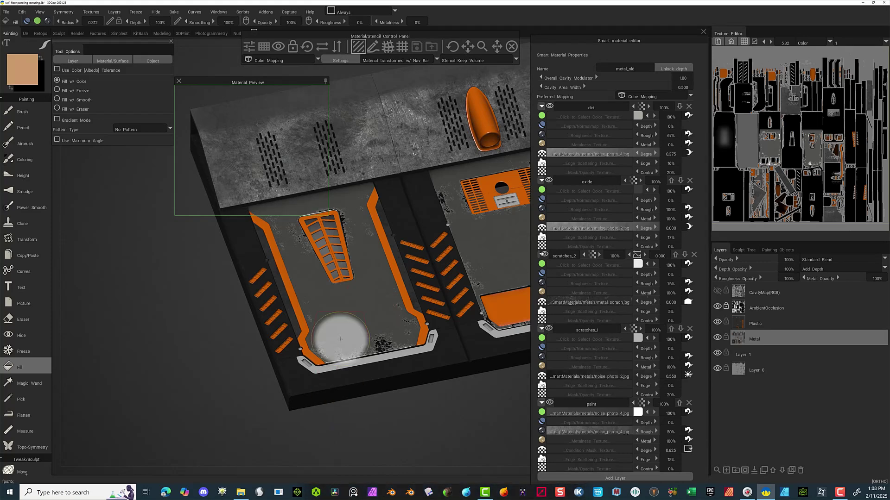
click(361, 359)
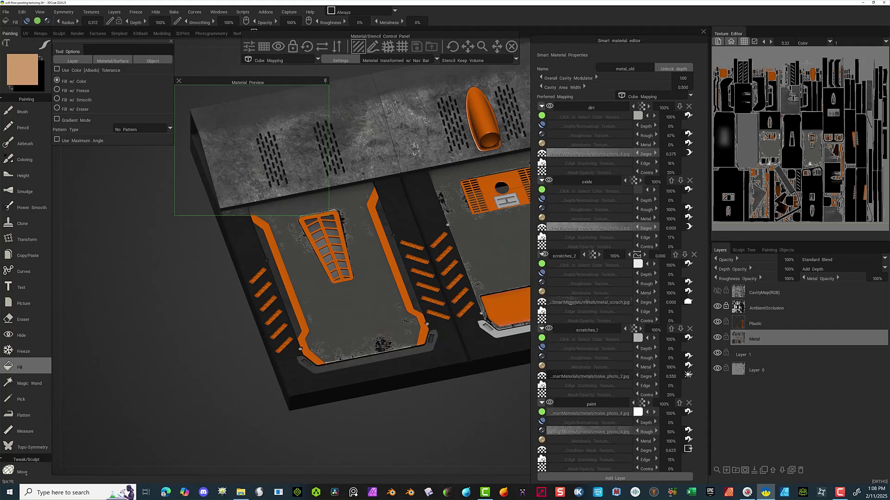
Fill the end trim of the vent-plate tile and its small H-shaped inset plate with metal_old.
click(510, 332)
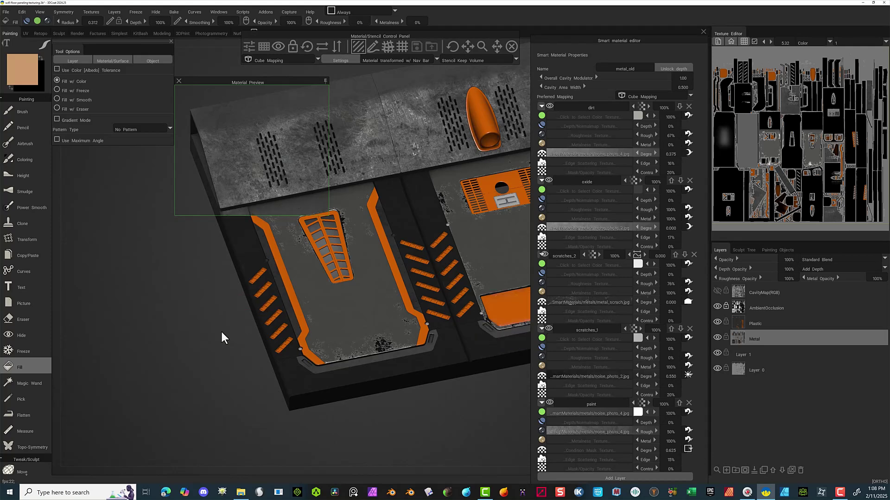
mouse_move(223, 330)
right_down()
mouse_move(214, 327)
mouse_move(237, 325)
right_up()
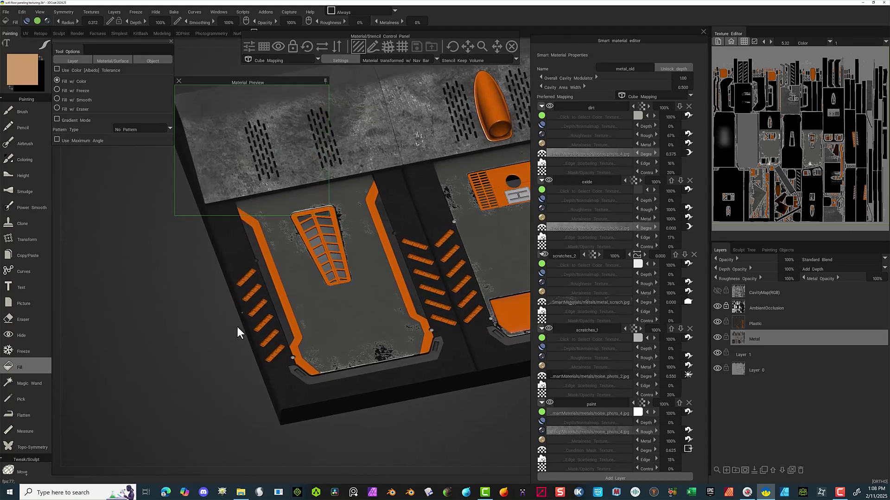
key(space)
alt+click(197, 327)
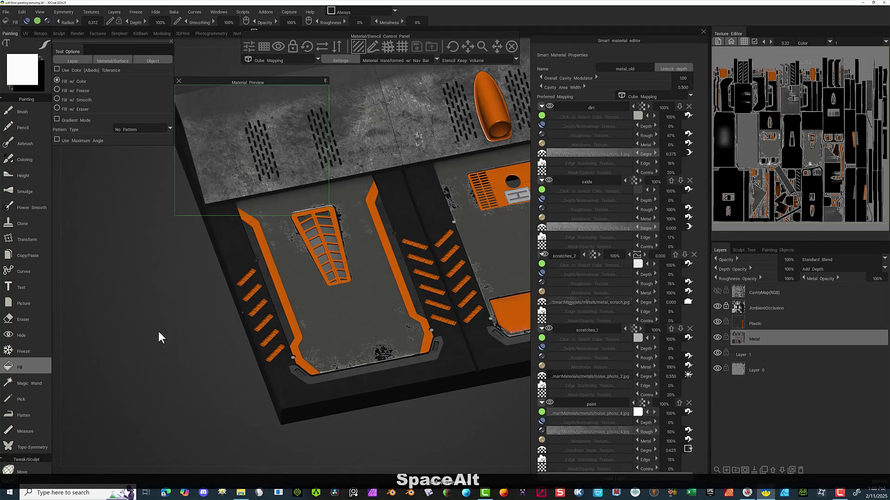
alt+drag(210, 332, 301, 345)
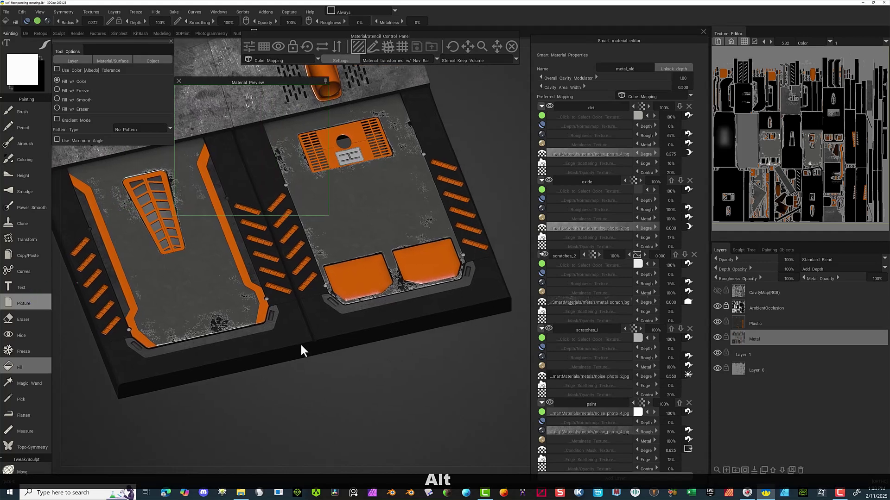
mouse_move(365, 366)
alt+right_down()
mouse_move(346, 384)
mouse_move(449, 375)
mouse_move(479, 384)
alt+right_up()
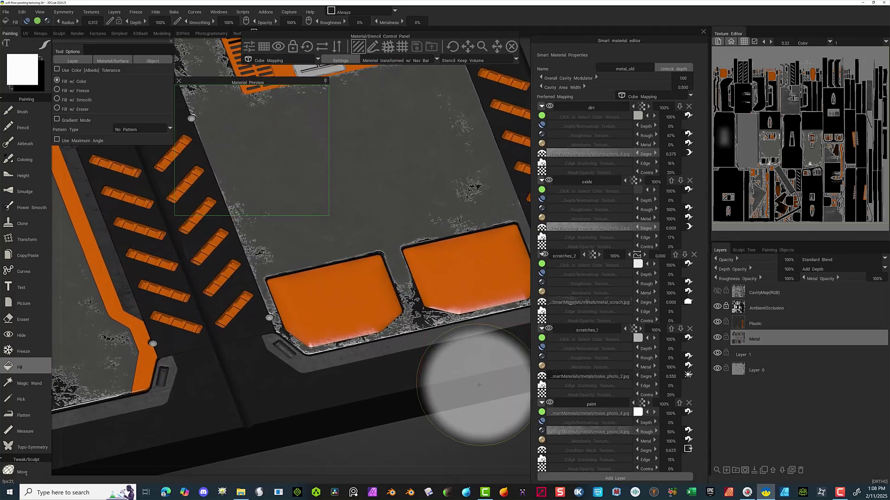
alt+drag(439, 102, 415, 155)
alt+middle_drag(415, 155, 446, 347)
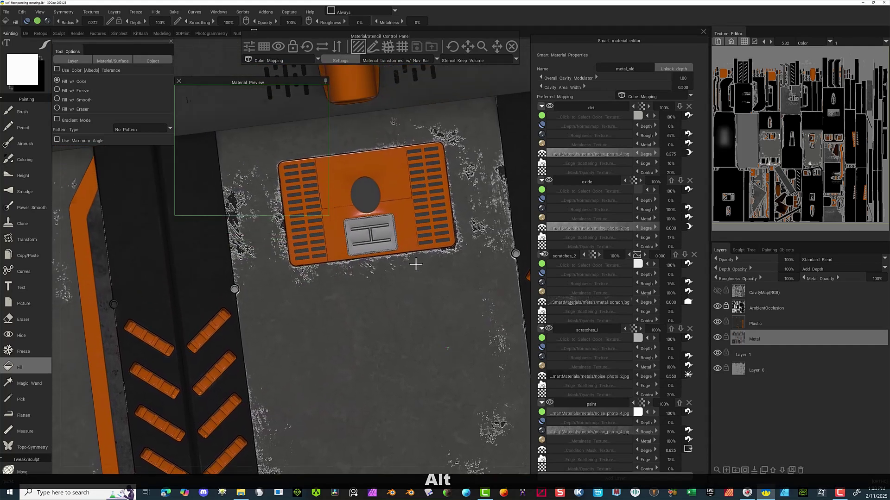
click(382, 233)
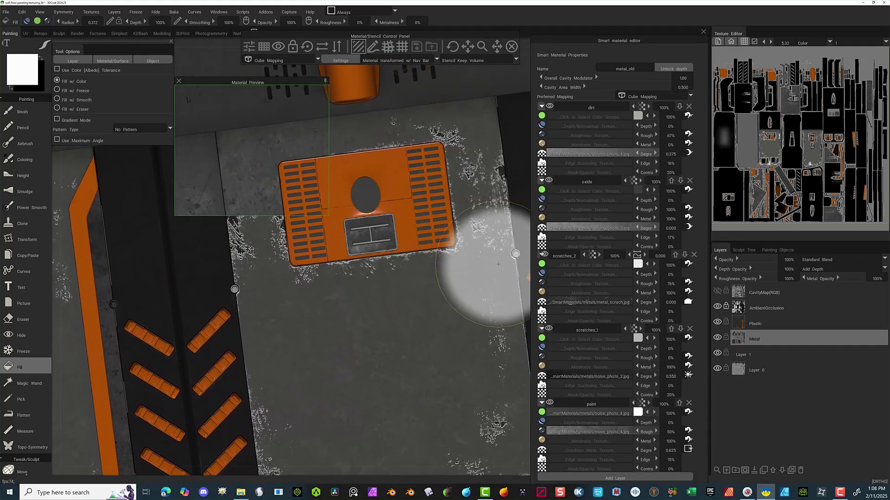
Save the edited metal_old smart material and close its editor.
alt+drag(363, 383, 383, 361)
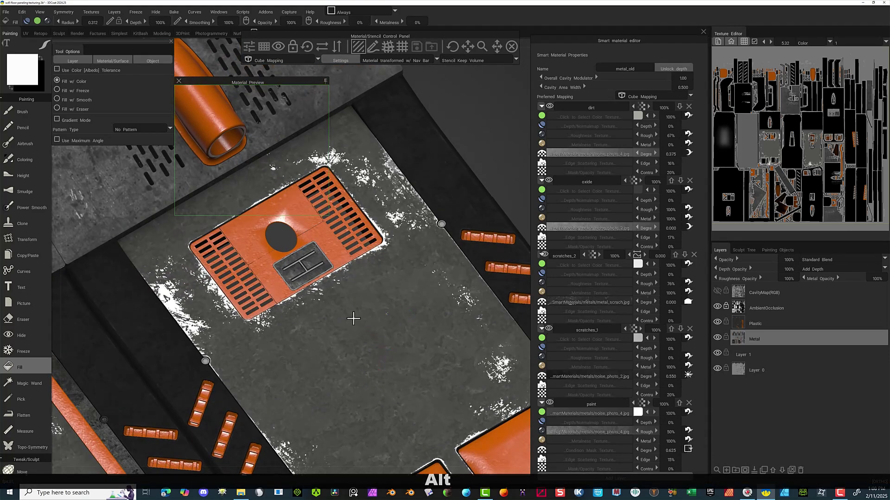
key(alt)
mouse_move(353, 322)
alt+mouse_down()
mouse_move(339, 328)
mouse_move(347, 323)
alt+mouse_up()
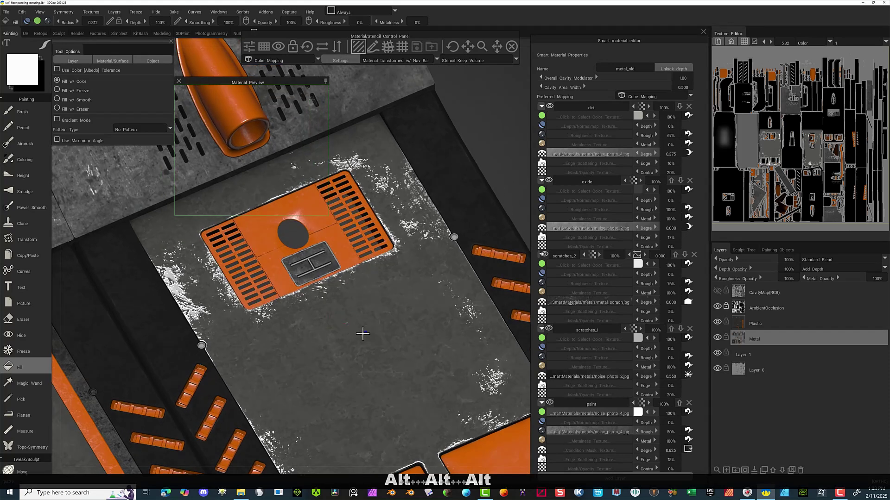
alt+right_drag(346, 316, 478, 287)
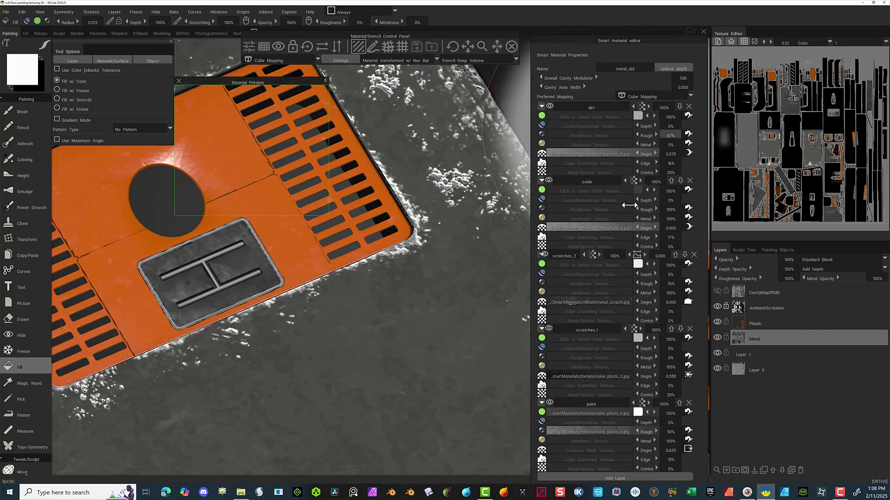
mouse_move(647, 26)
mouse_down()
mouse_move(636, 10)
mouse_move(658, 386)
mouse_move(598, 83)
mouse_move(604, 10)
mouse_up()
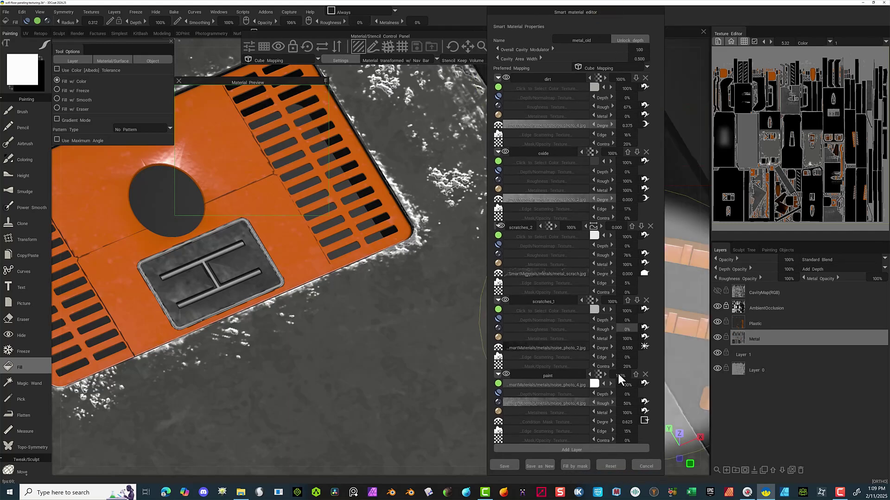
click(508, 466)
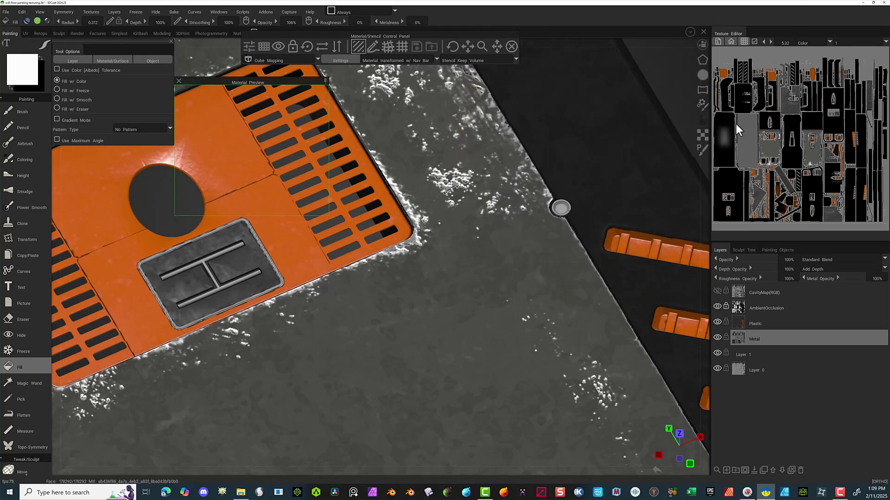
Choose metal_painted_dark from the Metal material folder and fill the H-shaped inset plate with it.
click(701, 117)
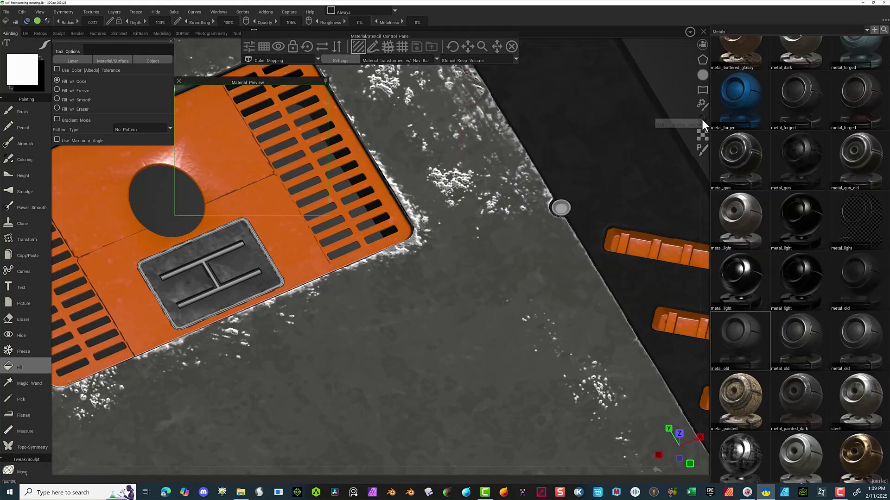
click(730, 32)
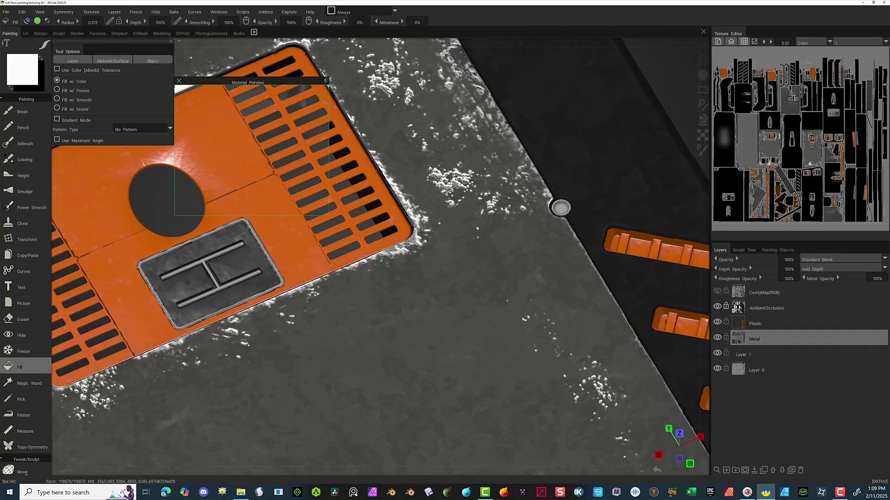
mouse_move(699, 115)
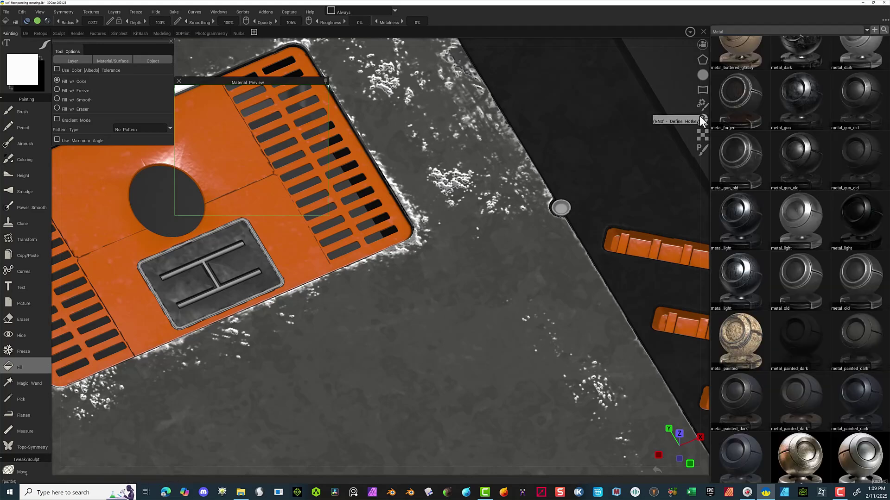
click(809, 341)
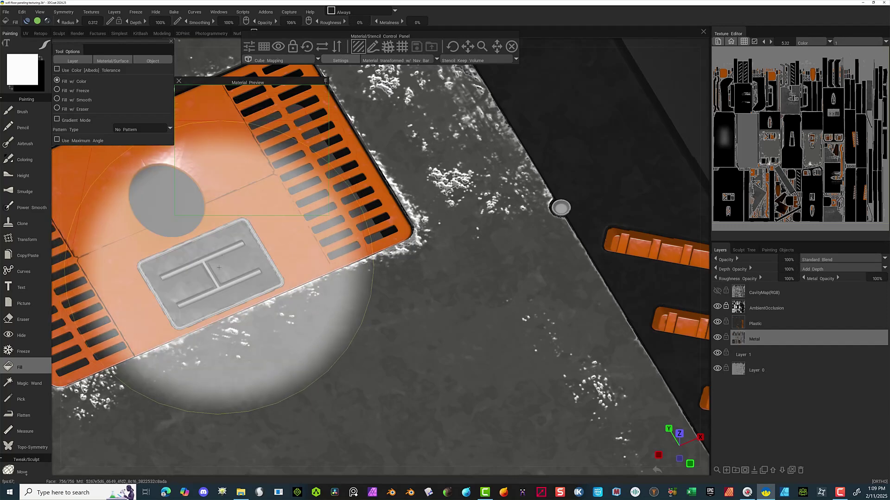
click(192, 239)
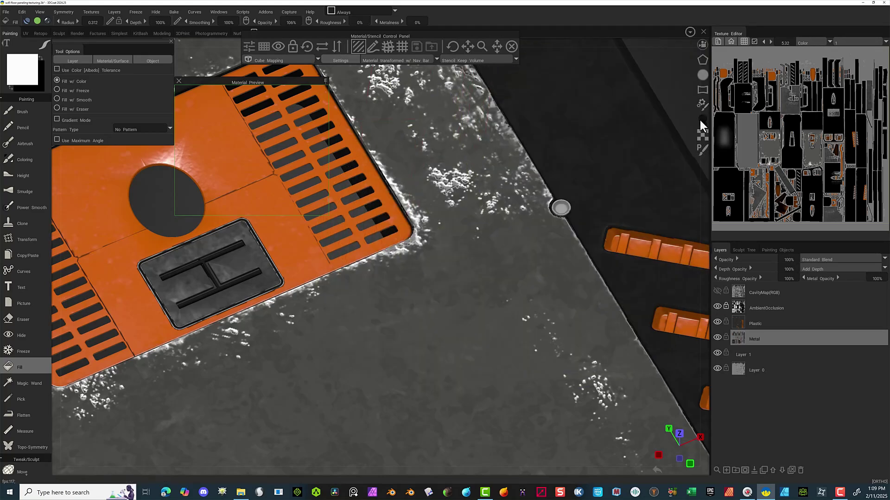
Open the metal_painted_dark smart material for editing and save it.
click(700, 121)
double_click(799, 326)
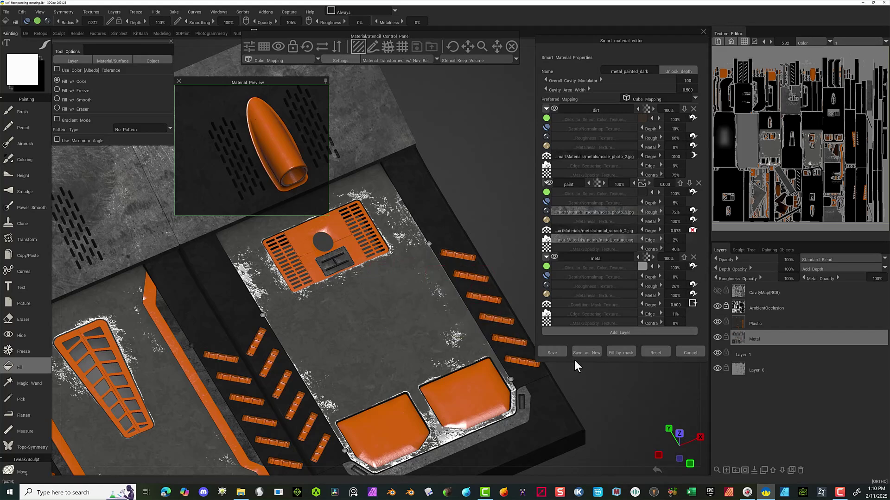
click(553, 353)
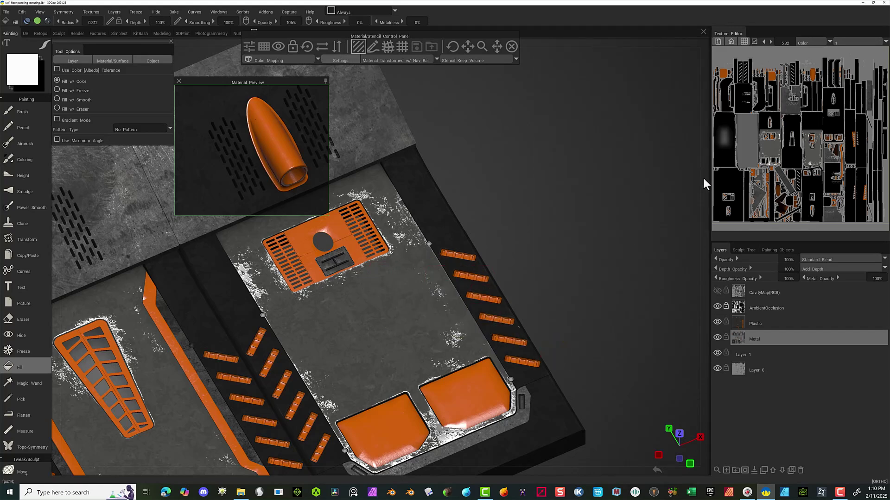
Try filling the vent-plate tile's raised panel with the darkest metal_gun_old material and undo the fill.
mouse_move(699, 201)
click(701, 122)
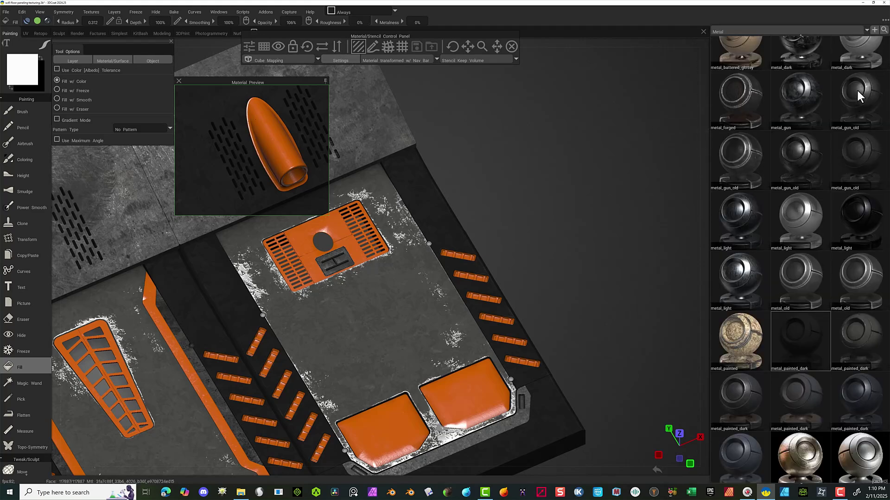
mouse_move(861, 93)
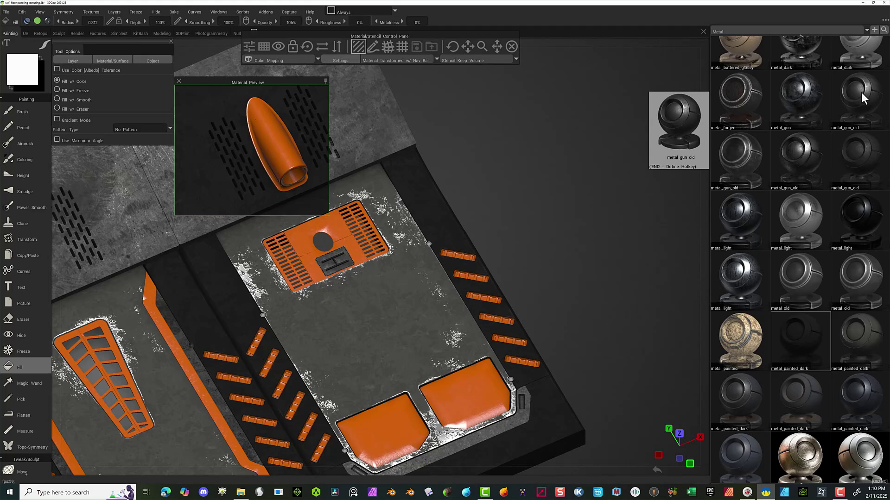
click(825, 171)
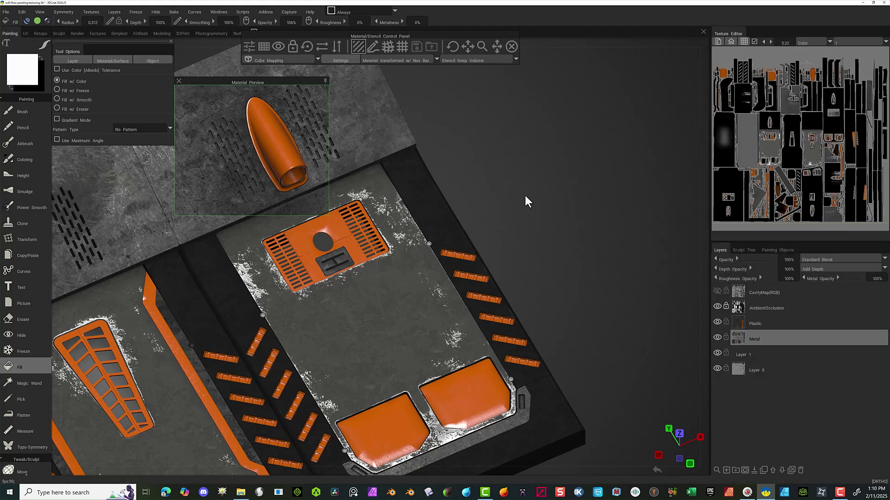
click(421, 256)
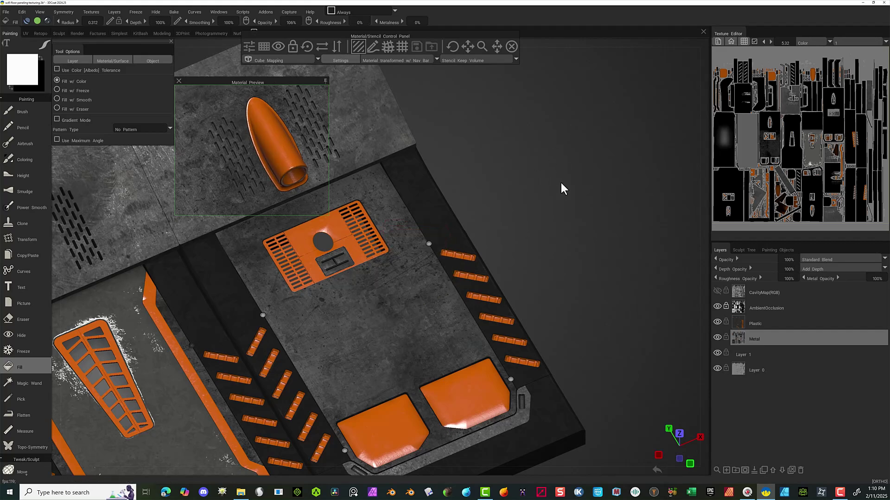
key(ctrl+z)
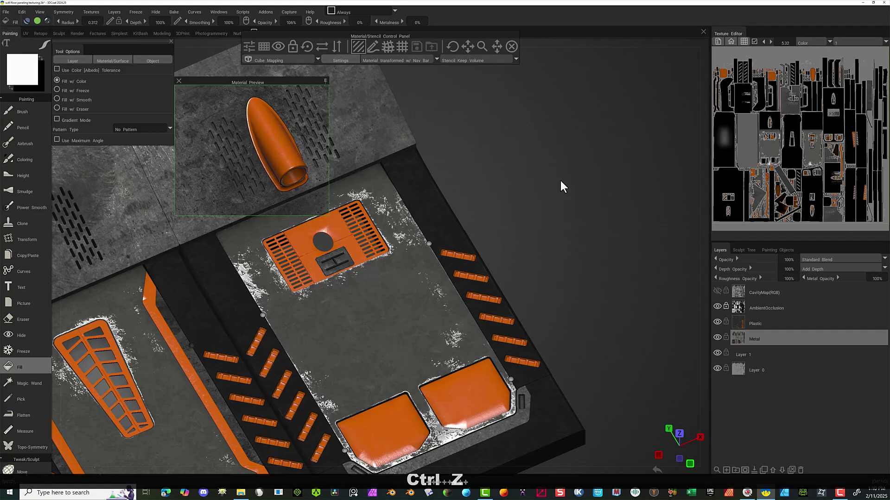
Fill the raised panels of both tiles with the lighter metal_gun_old variant listed beside metal_gun.
click(700, 115)
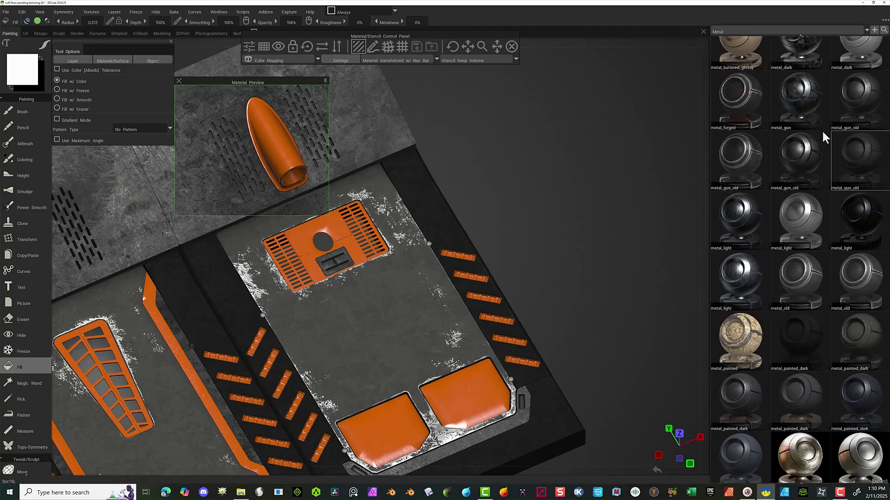
click(866, 90)
scroll(543, 232, down, 5)
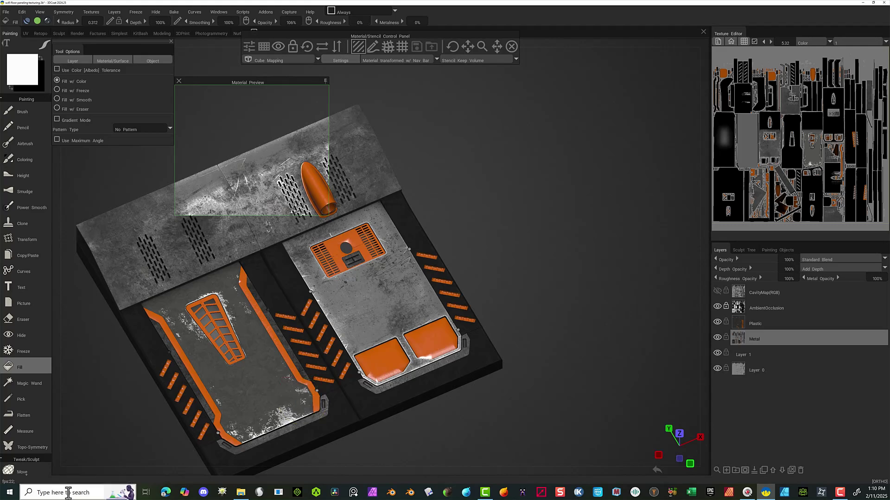
click(264, 379)
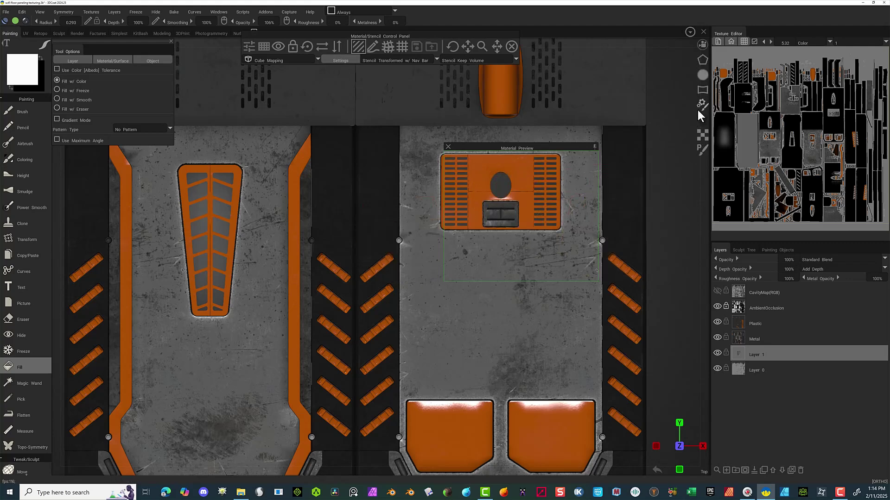
Fill the round bolt on the vent-plate tile's inner edge with copper_rough on Layer 1, adjusting the brush radius.
click(701, 119)
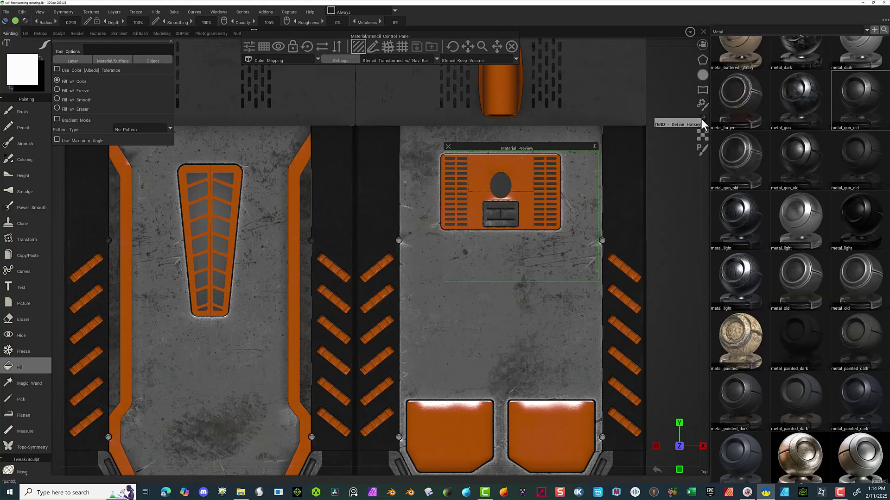
scroll(774, 94, up, 3)
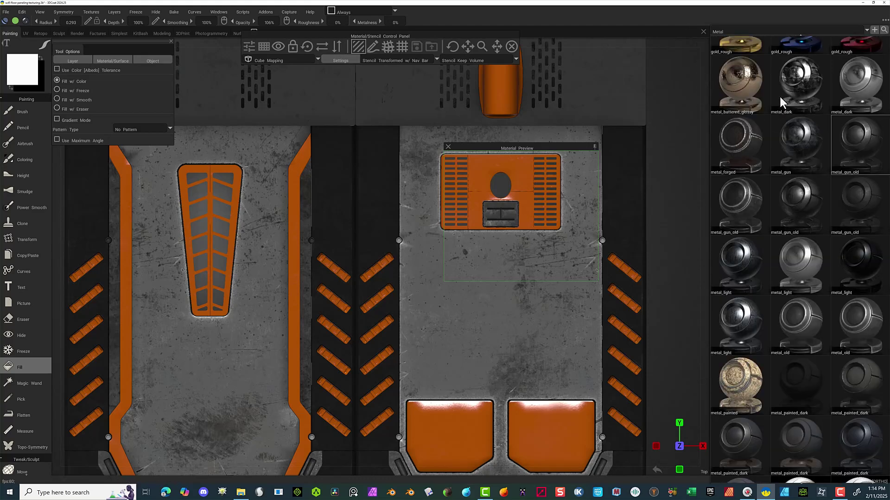
scroll(780, 97, up, 4)
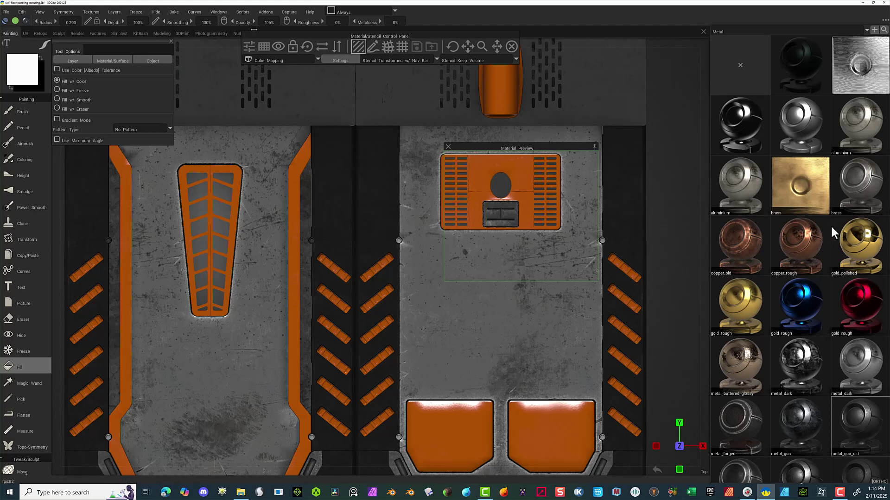
click(797, 253)
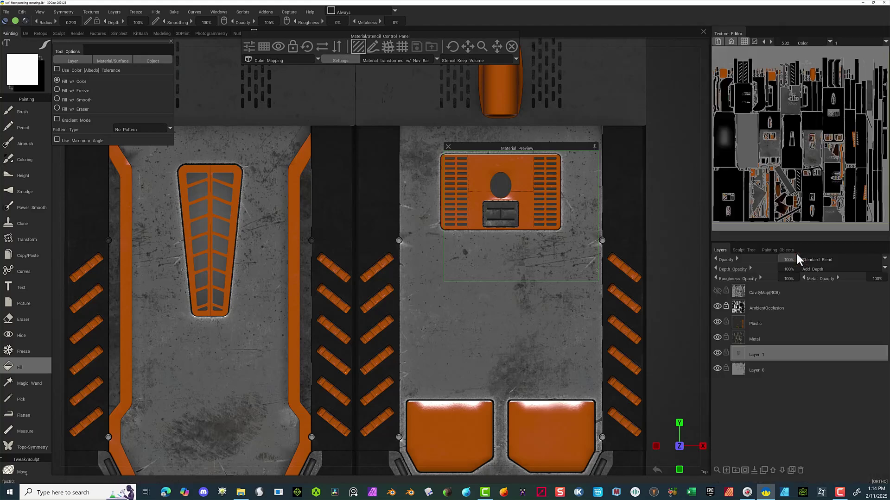
right_drag(674, 213, 754, 220)
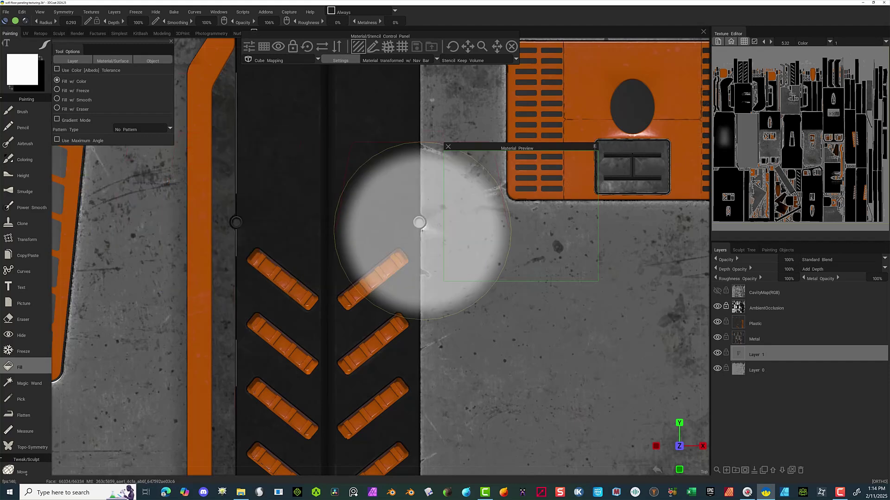
right_drag(422, 222, 338, 236)
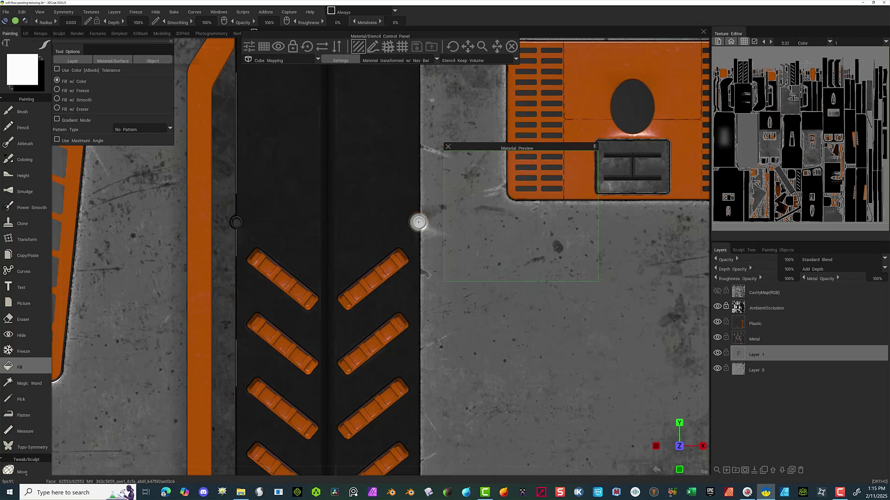
right_drag(419, 223, 416, 222)
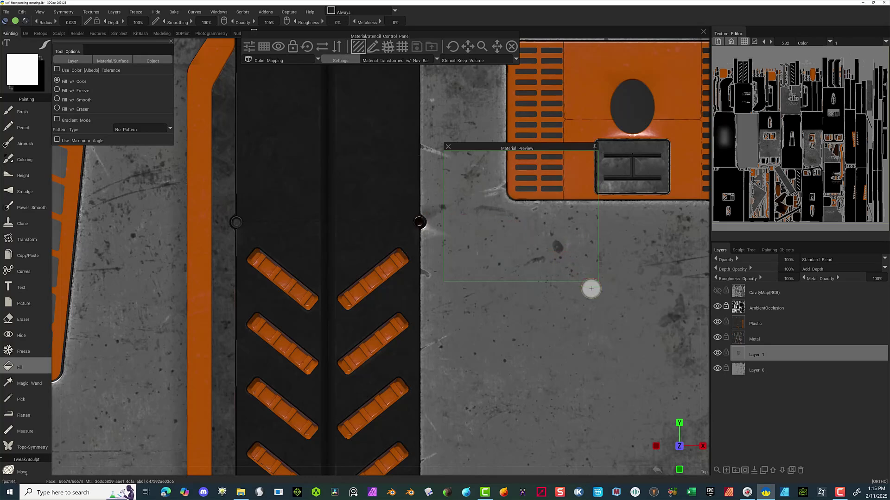
mouse_move(574, 288)
right_down()
mouse_move(614, 290)
mouse_move(602, 291)
right_up()
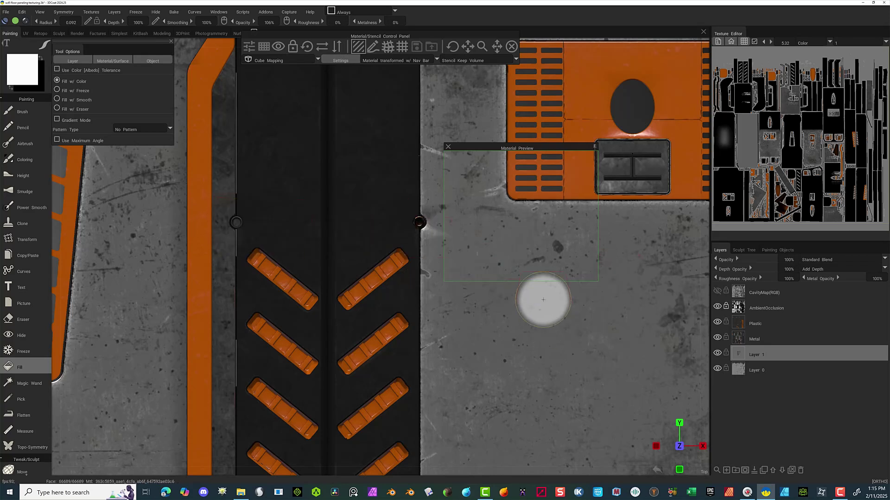
With the Metal layer active, open metal_gun_old for editing and set scratches_2 to degree 0.625 and roughness 57%.
click(780, 336)
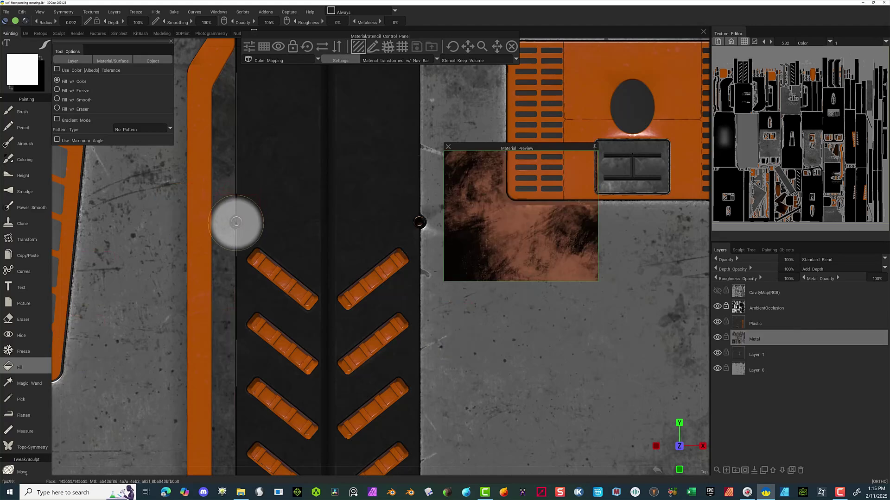
mouse_move(550, 341)
right_down()
mouse_move(540, 341)
mouse_move(563, 329)
mouse_move(471, 321)
right_up()
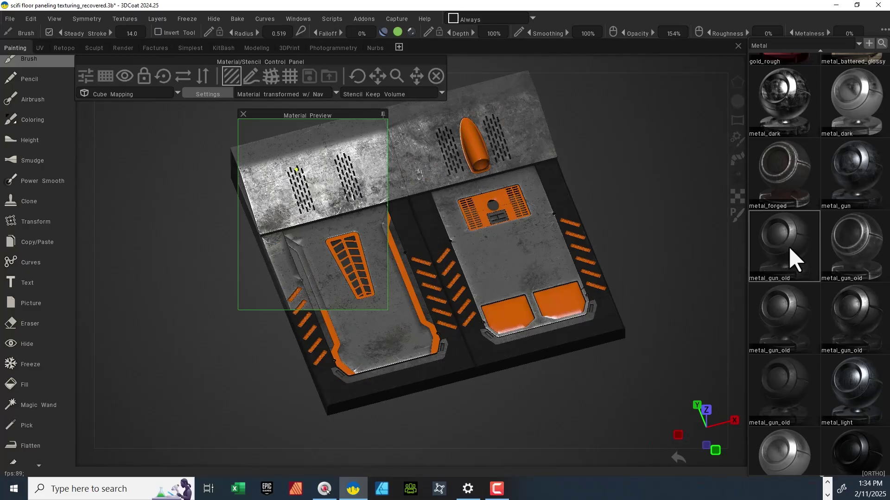
double_click(789, 247)
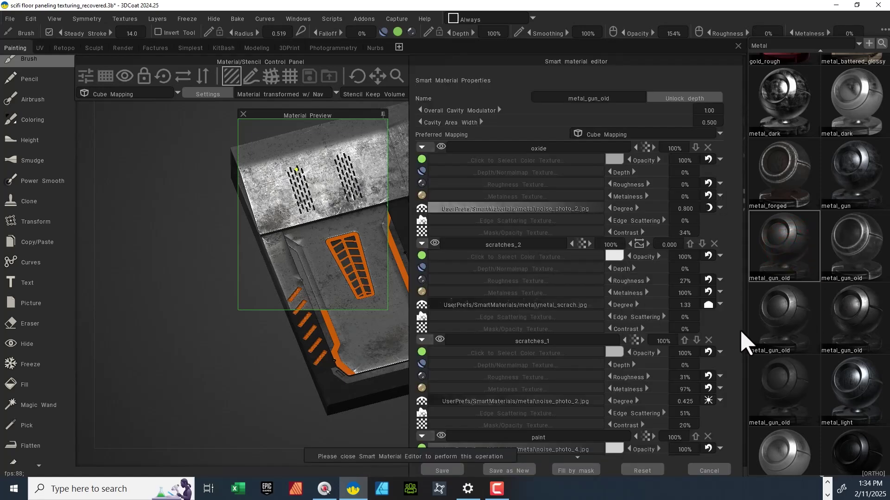
drag(579, 68, 610, 19)
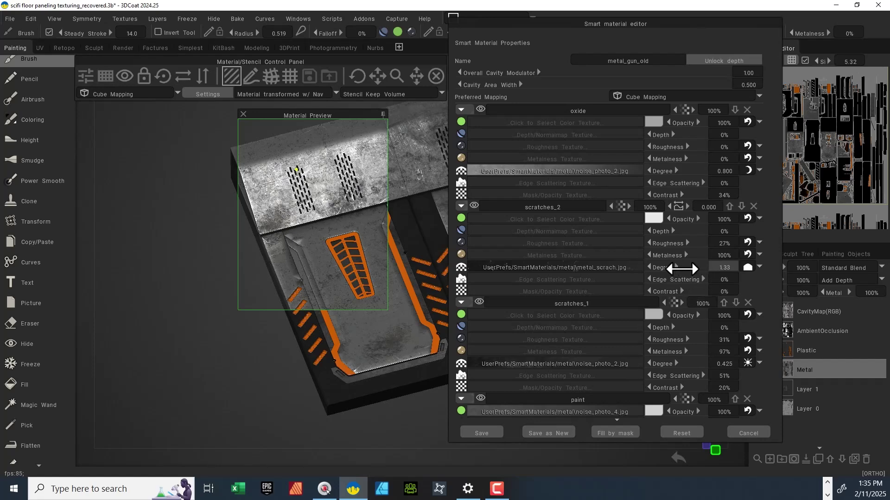
drag(686, 270, 666, 268)
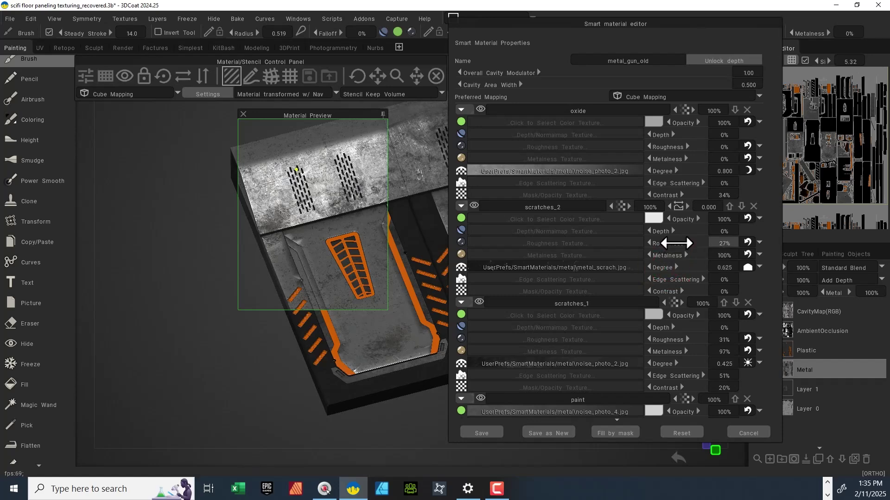
drag(693, 242, 716, 241)
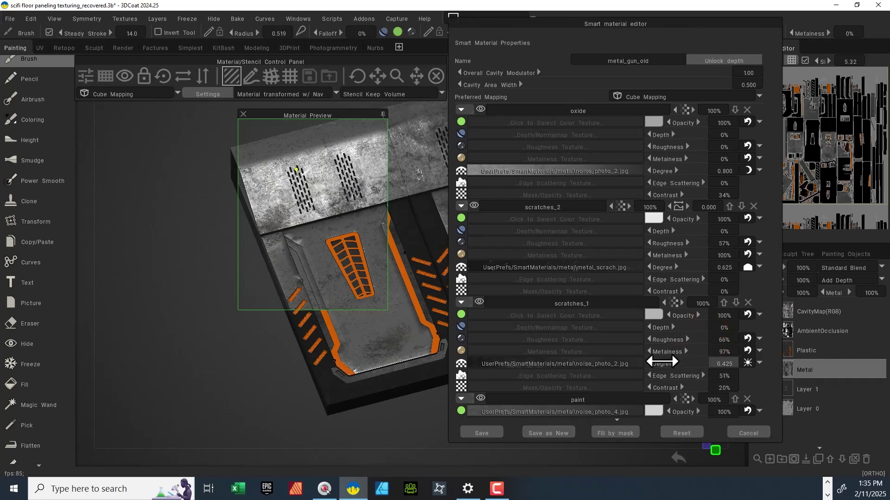
Set the scratches_1 component to degree 2.12, roughness 57% and metalness 100%.
drag(662, 363, 692, 363)
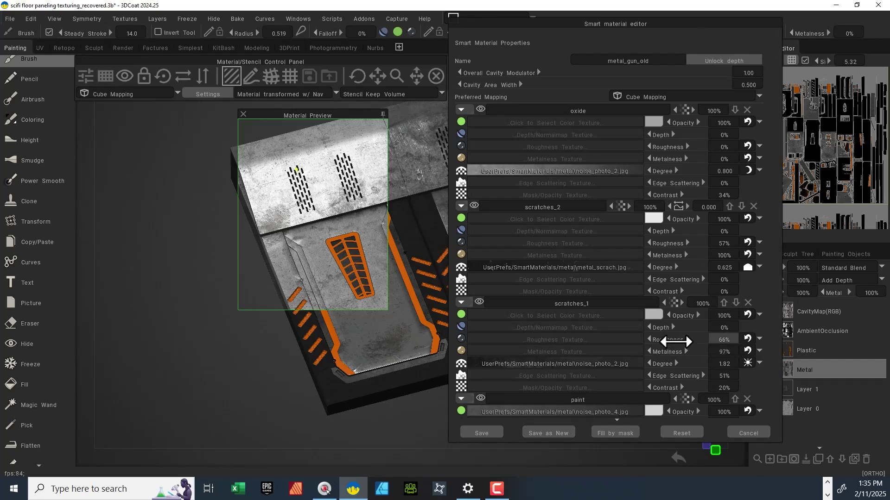
mouse_move(683, 341)
mouse_down()
mouse_move(692, 341)
mouse_move(640, 350)
mouse_move(647, 360)
mouse_move(674, 349)
mouse_up()
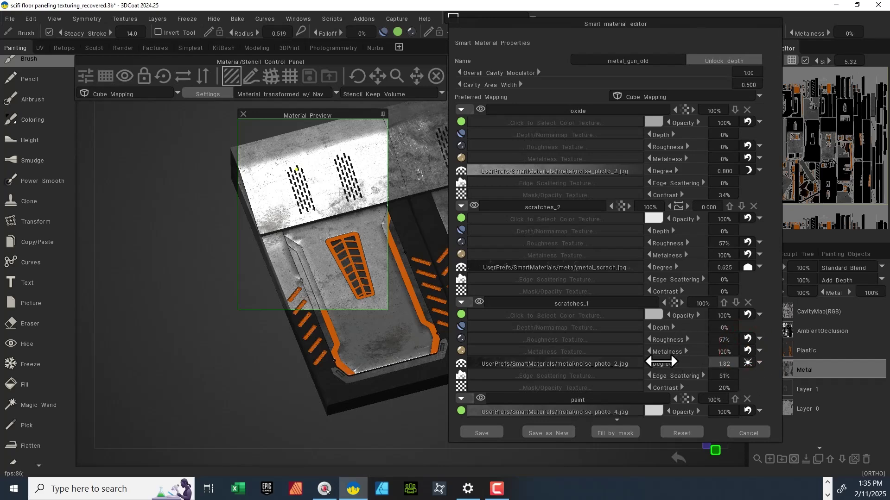
mouse_move(667, 364)
mouse_down()
mouse_move(702, 364)
mouse_move(673, 364)
mouse_move(680, 369)
mouse_up()
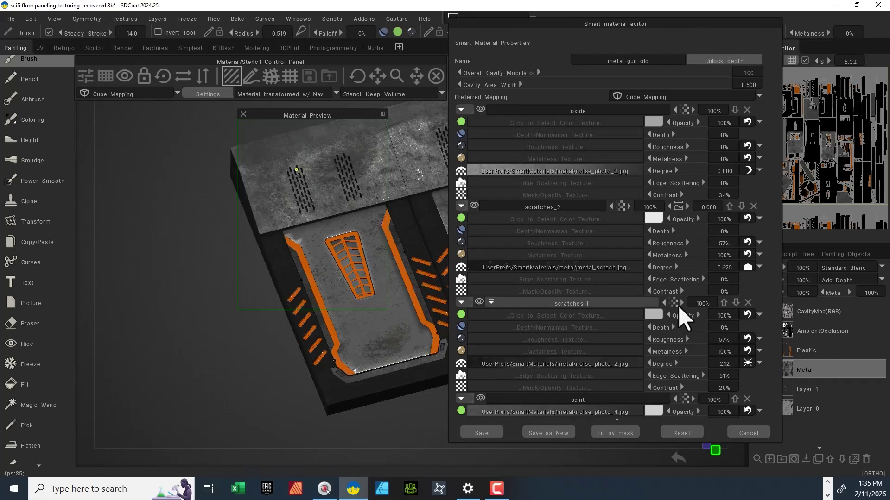
Darken the scratches_1 colour of the metal_gun_old material to a dark neutral grey.
click(655, 313)
click(384, 321)
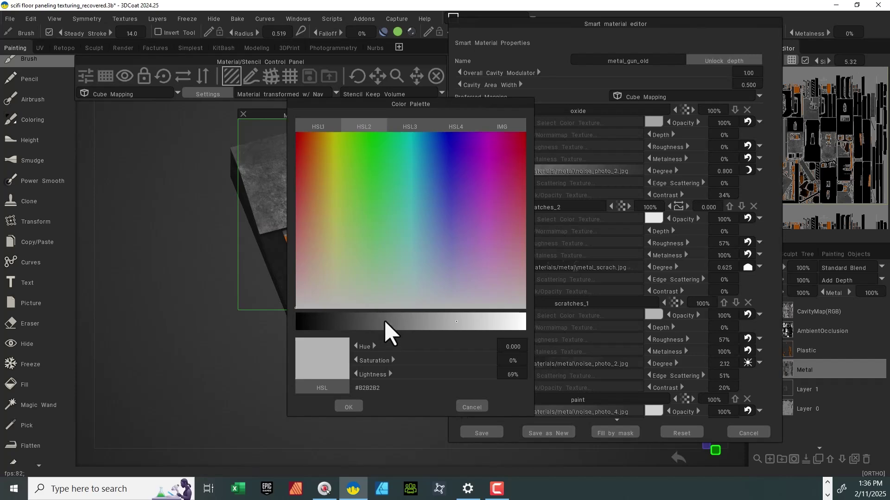
drag(384, 321, 362, 321)
click(349, 406)
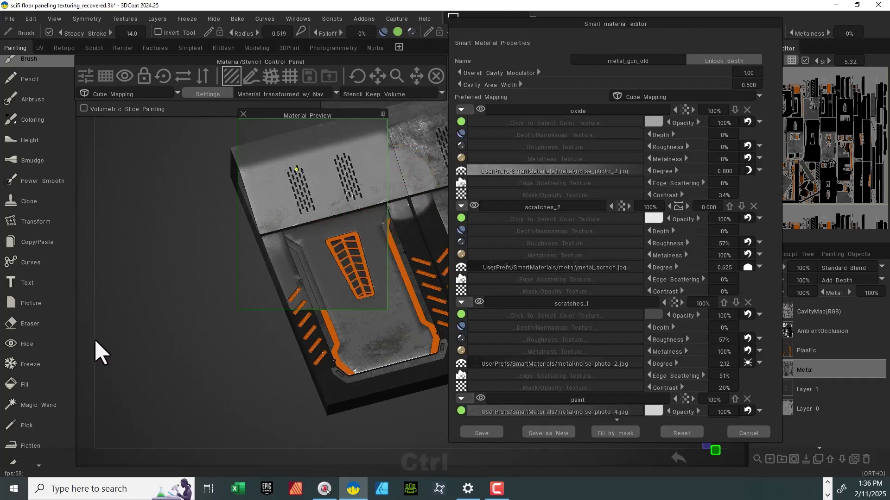
Switch to the Fill tool and save the edited metal_gun_old as a new smart material.
key(ctrl+z)
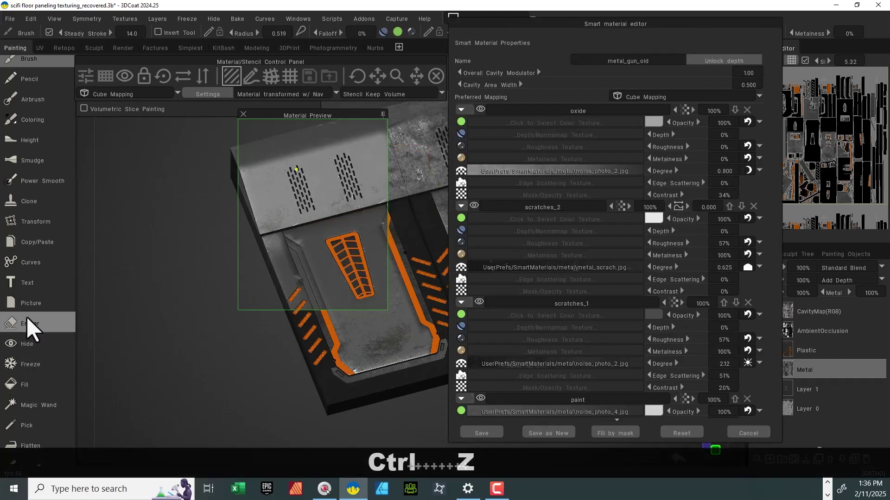
click(47, 387)
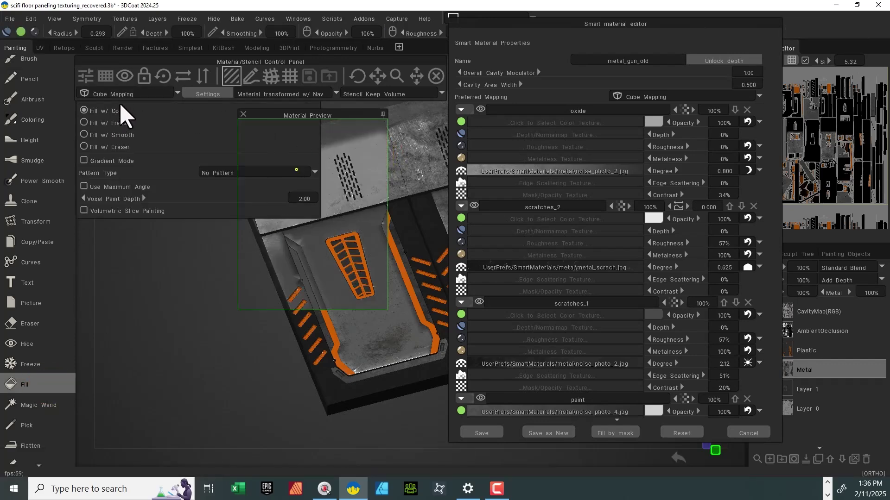
drag(164, 57, 350, 34)
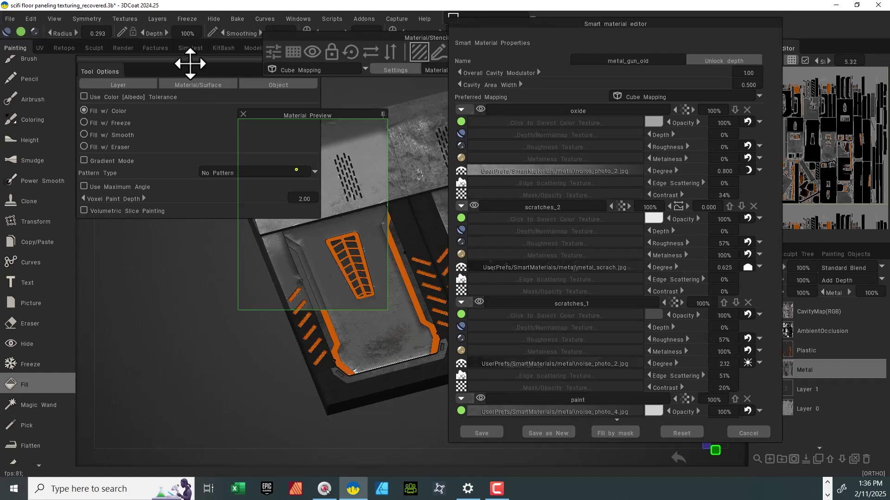
drag(192, 61, 123, 329)
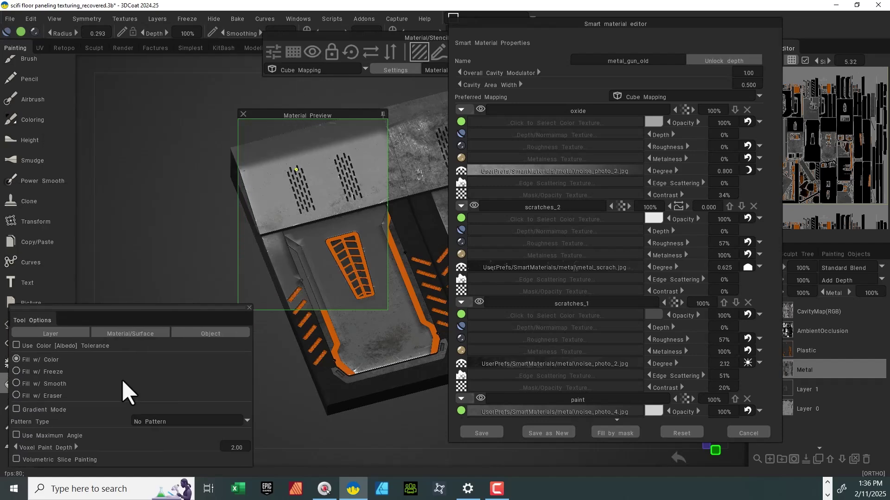
click(250, 307)
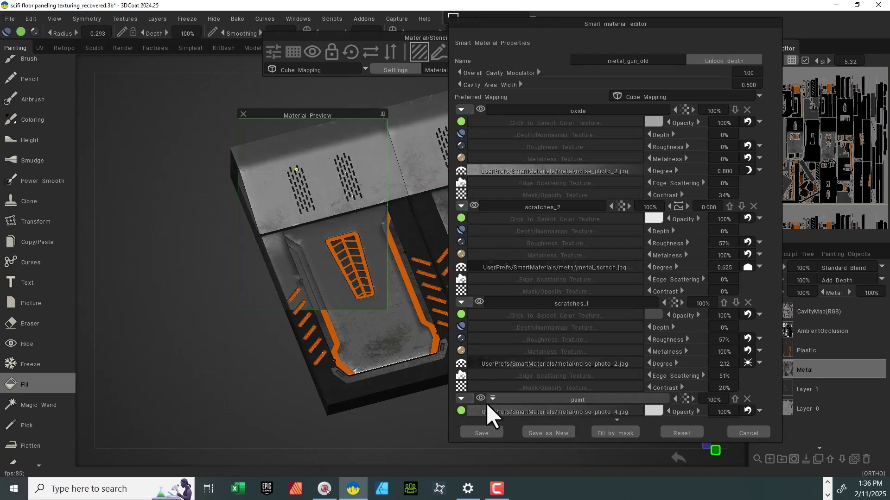
click(548, 433)
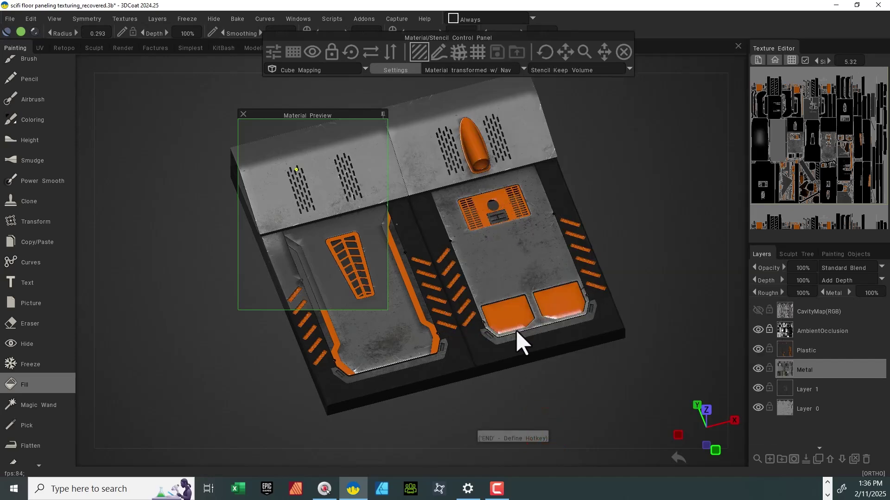
Fill the bracket-shaped trim at the lower end of both tiles with the new metal_gun_old variant and save the project.
click(418, 363)
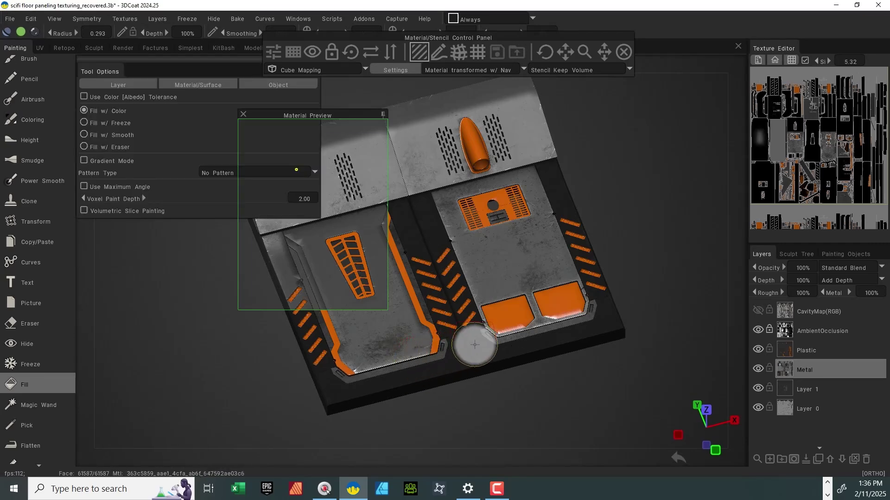
click(534, 324)
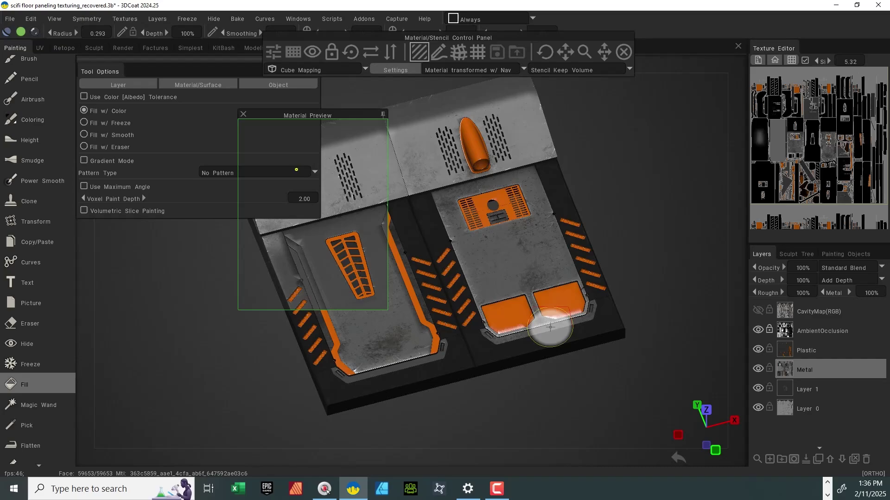
key(ctrl+s)
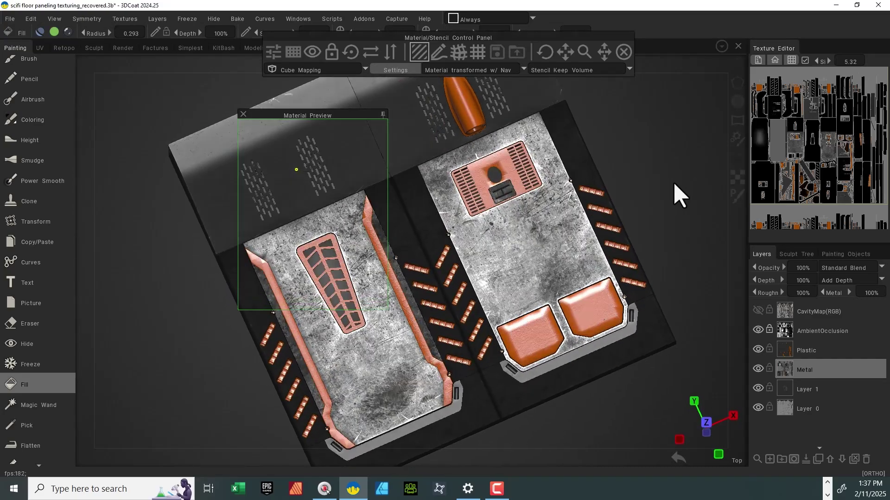
Duplicate the newly saved dark metal_gun_old smart material in the Metal folder.
drag(673, 183, 640, 151)
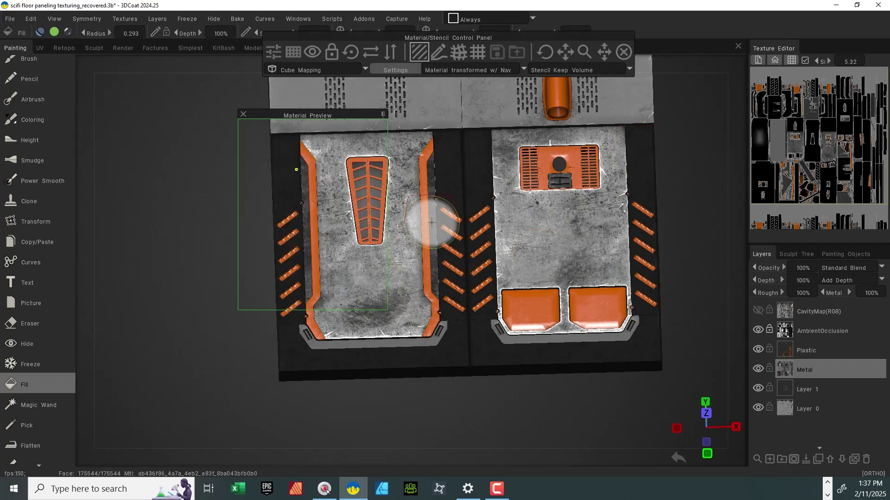
drag(185, 401, 177, 377)
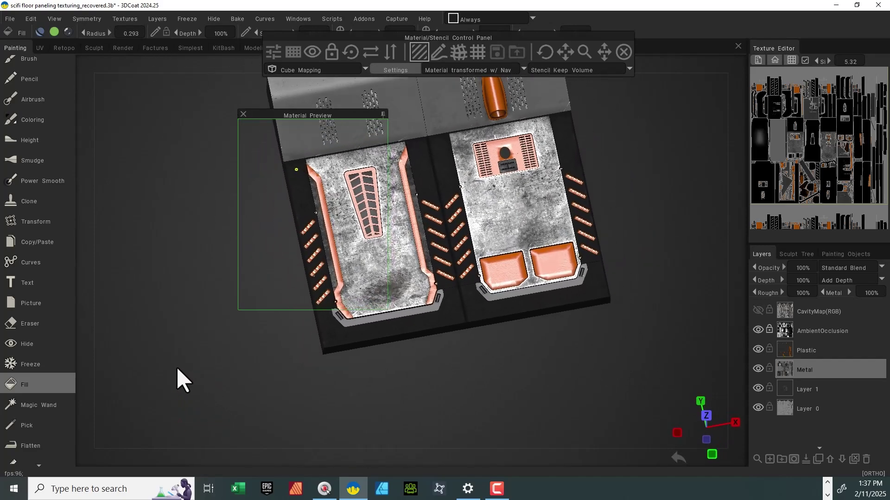
drag(536, 377, 554, 100)
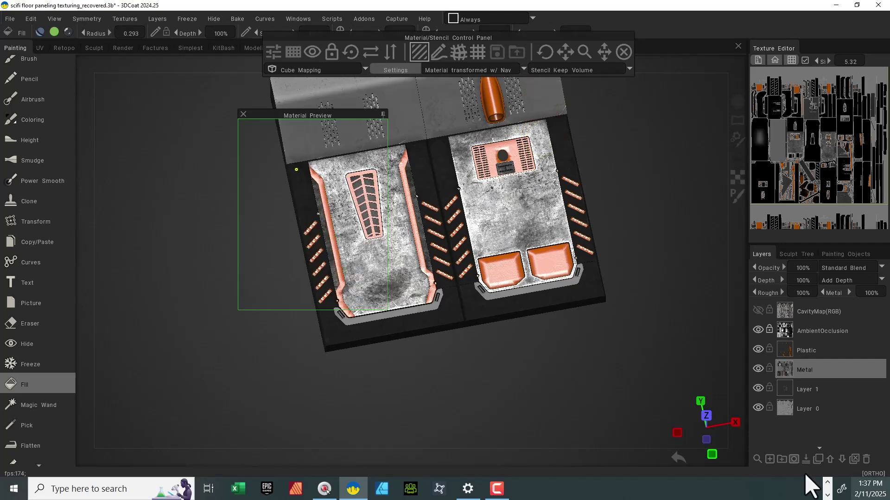
mouse_move(734, 160)
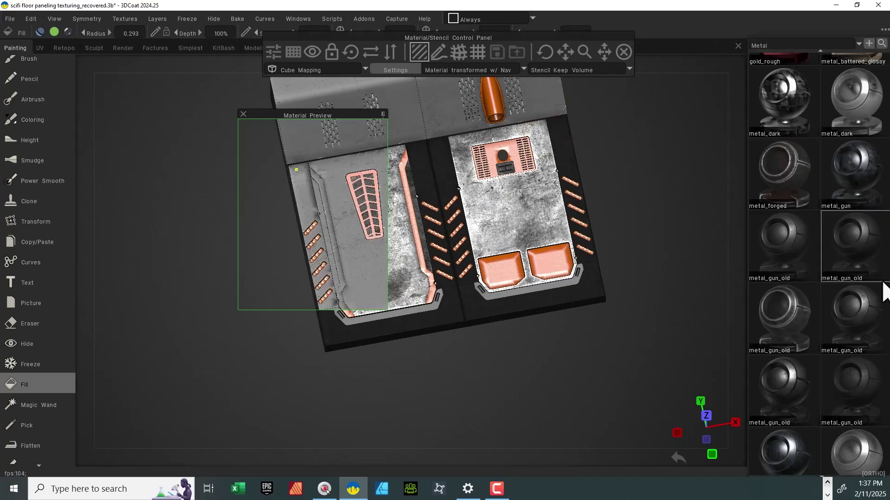
mouse_move(860, 257)
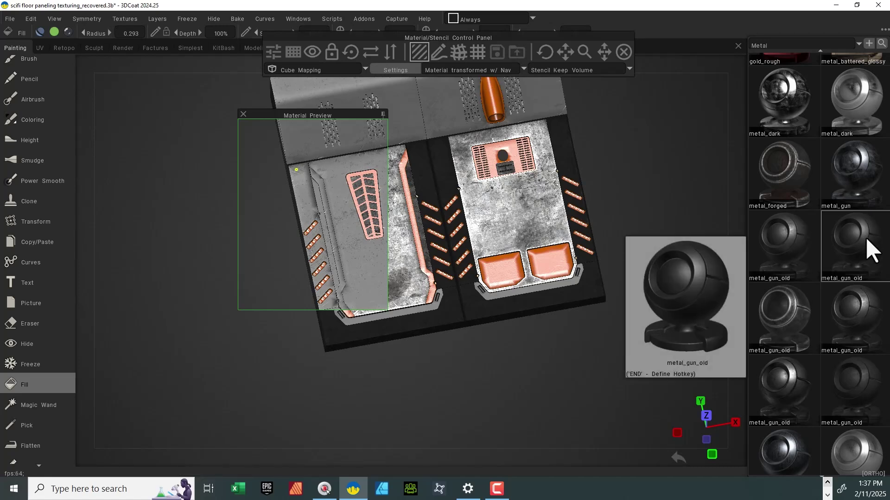
right_click(866, 238)
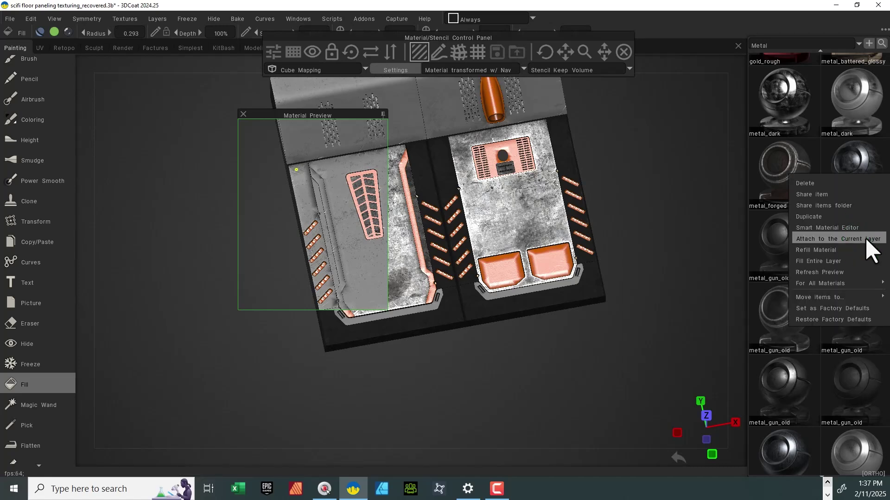
click(834, 223)
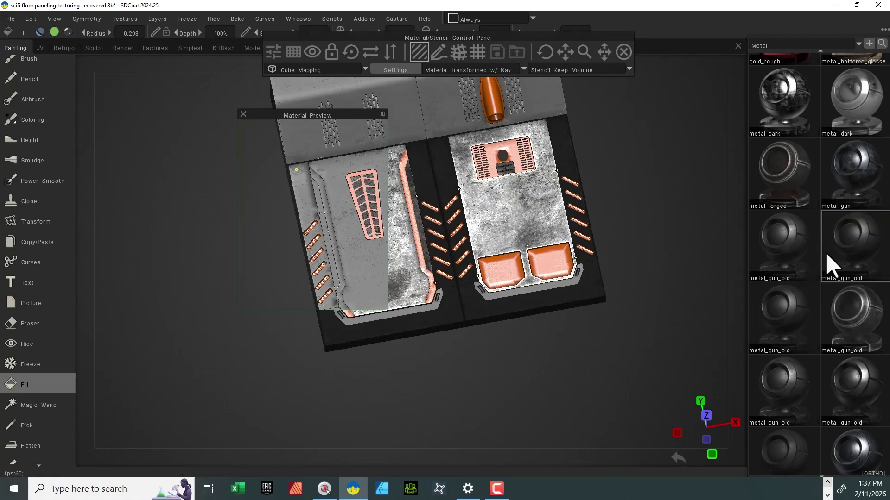
Open the duplicated metal_gun_old smart material for editing, keeping the model in view.
double_click(860, 249)
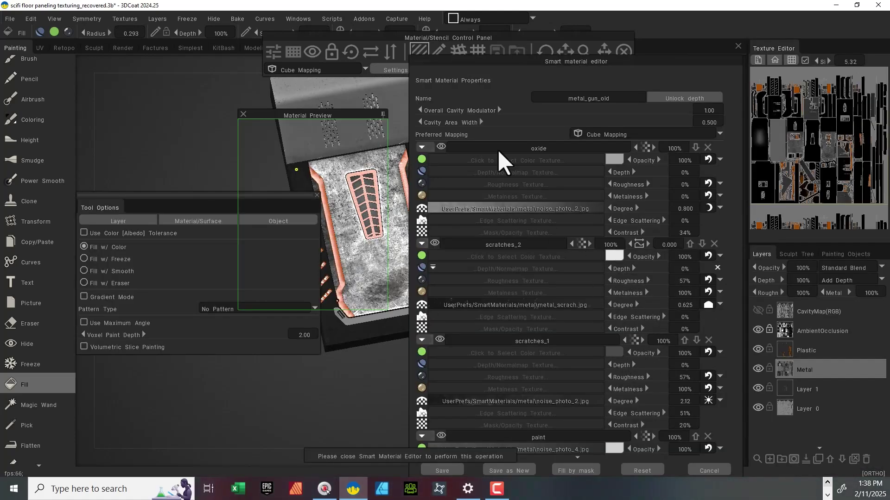
drag(487, 61, 584, 22)
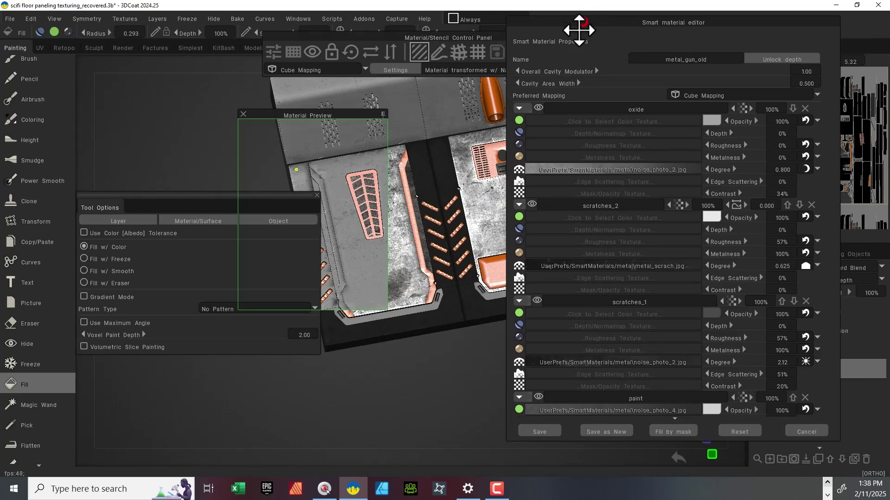
click(316, 195)
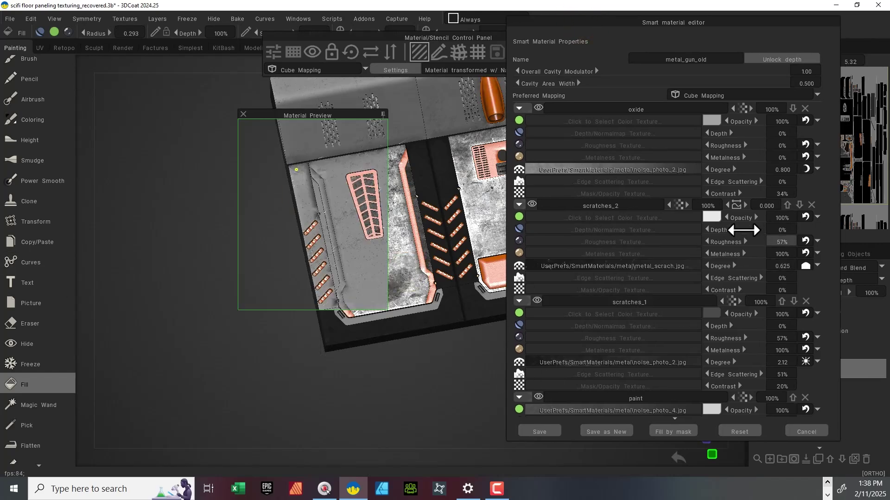
Set the scratches_1 layer's colour to a mid grey, #6E6E6E, with the material preview over the lower part of the tile.
click(712, 314)
click(396, 320)
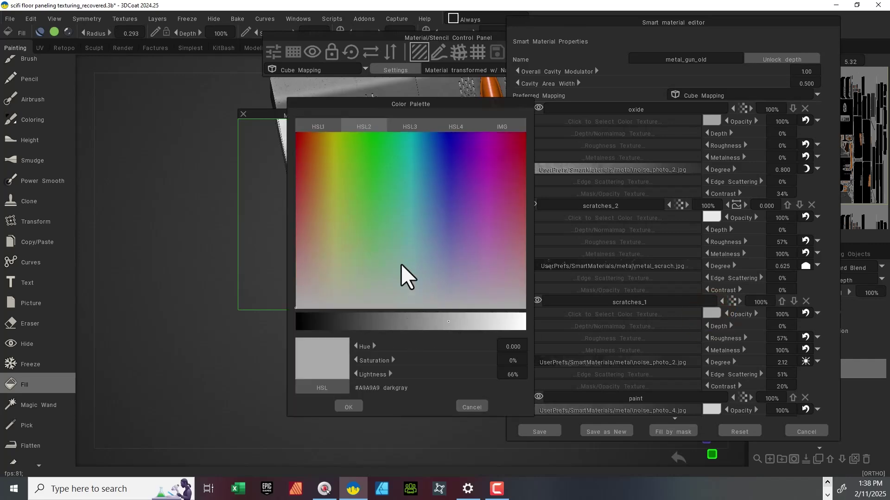
drag(358, 241, 358, 262)
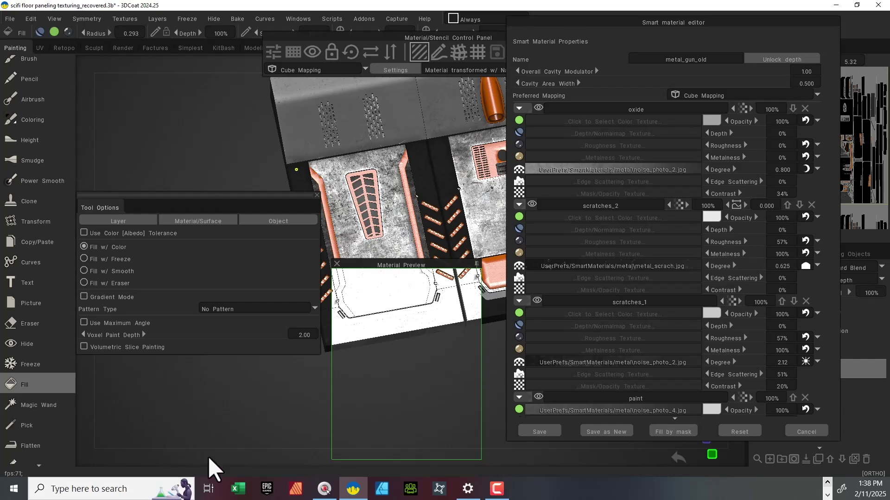
click(709, 314)
drag(404, 319, 394, 319)
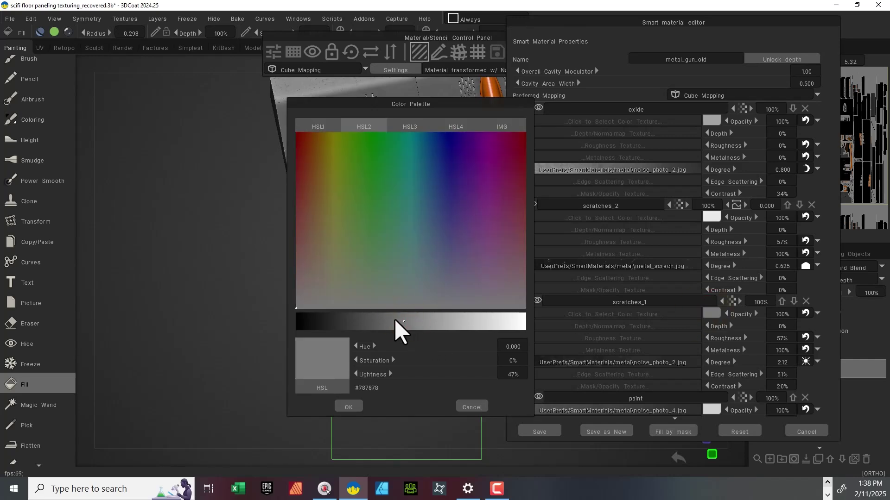
click(355, 406)
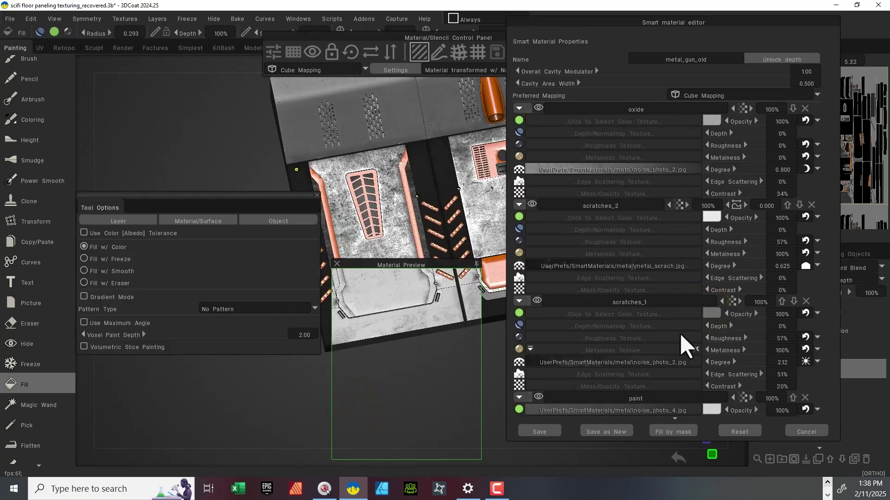
Darken the scratches_1 layer's colour to near black and set its roughness to 73%.
click(712, 314)
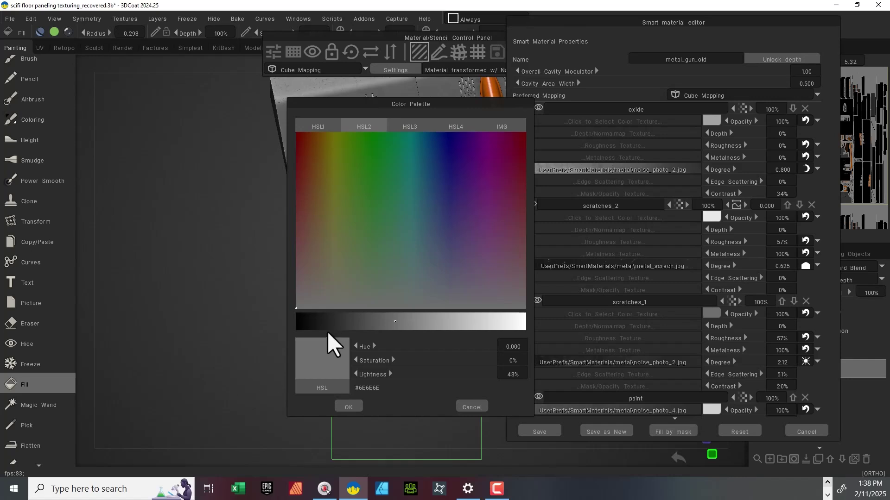
click(321, 319)
click(350, 407)
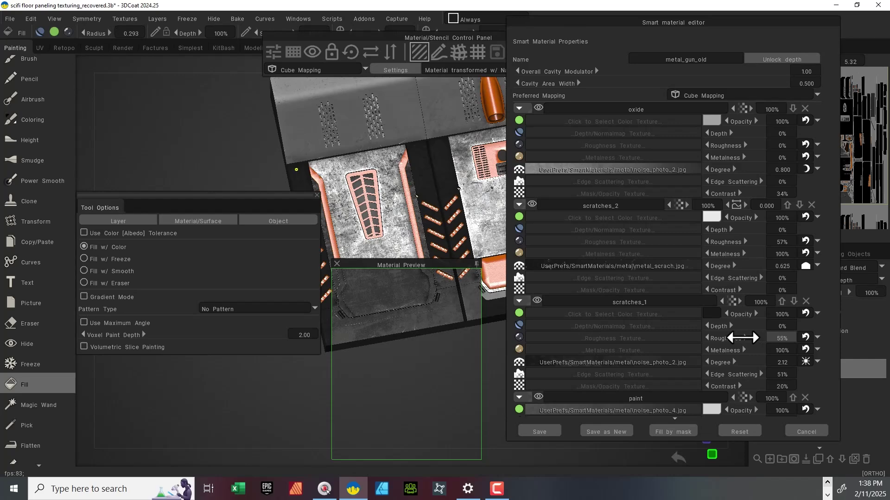
mouse_move(743, 338)
mouse_down()
mouse_move(729, 337)
mouse_move(761, 338)
mouse_up()
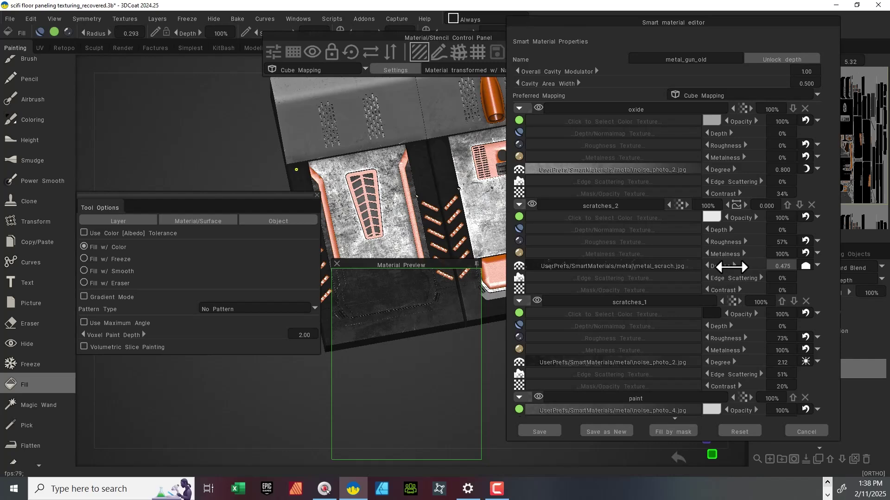
Set Degree to 0.050 for scratches_2 and 0.075 for oxide, and set the edge scattering of scratches_2 to 5%.
drag(732, 268, 726, 267)
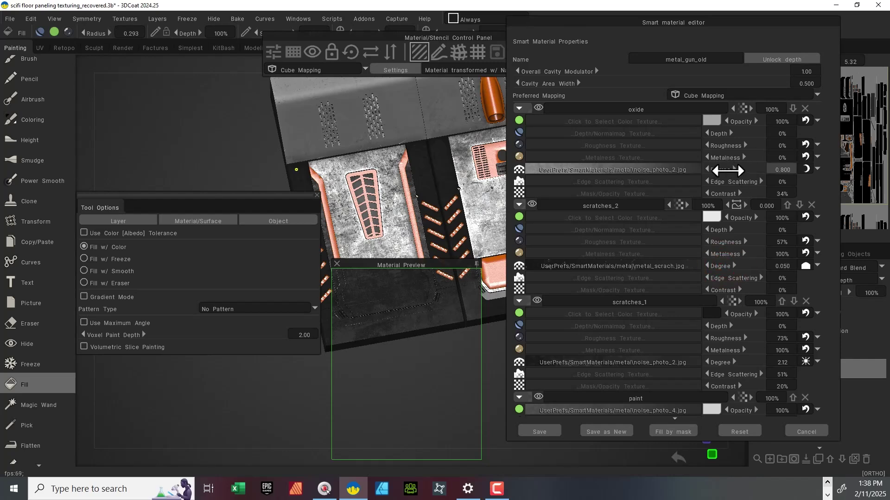
drag(727, 171, 706, 174)
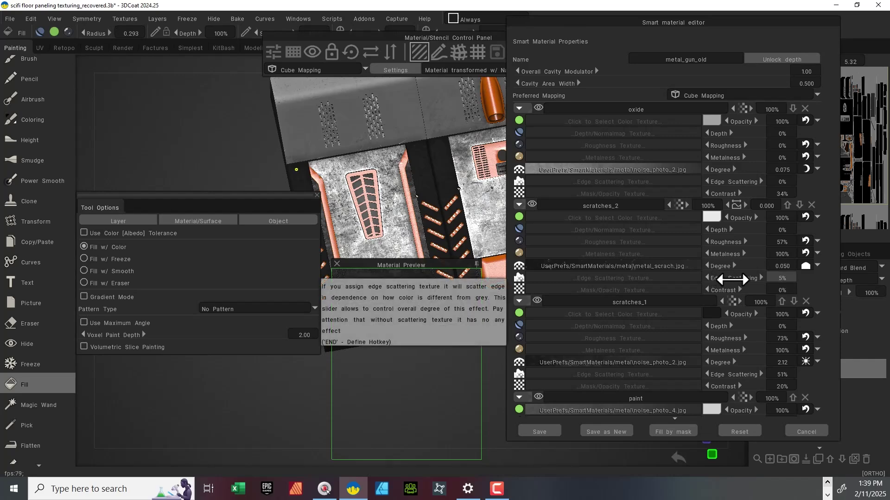
drag(728, 280, 735, 279)
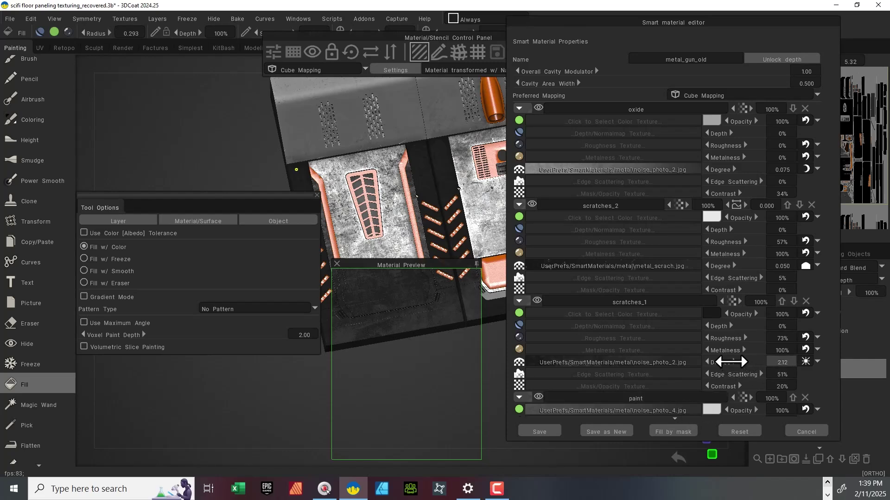
Set the Degree of scratches_1 to 2.48 and save the smart material.
drag(735, 361, 740, 362)
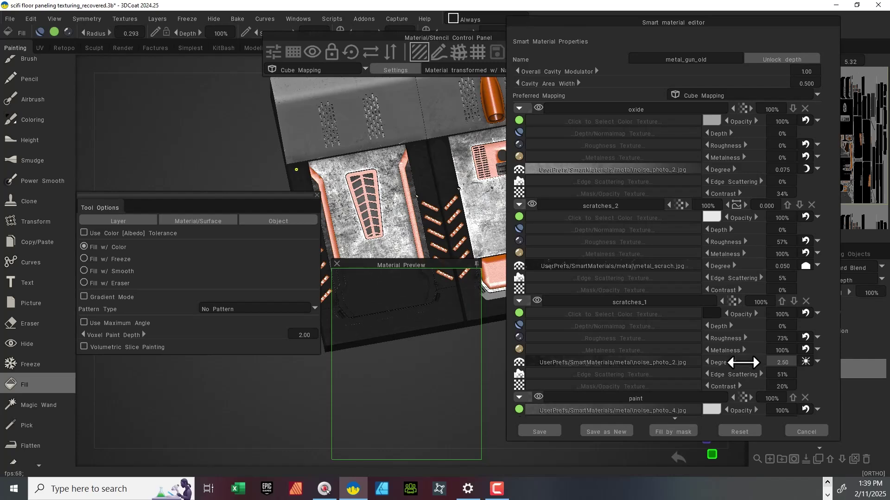
drag(743, 362, 736, 363)
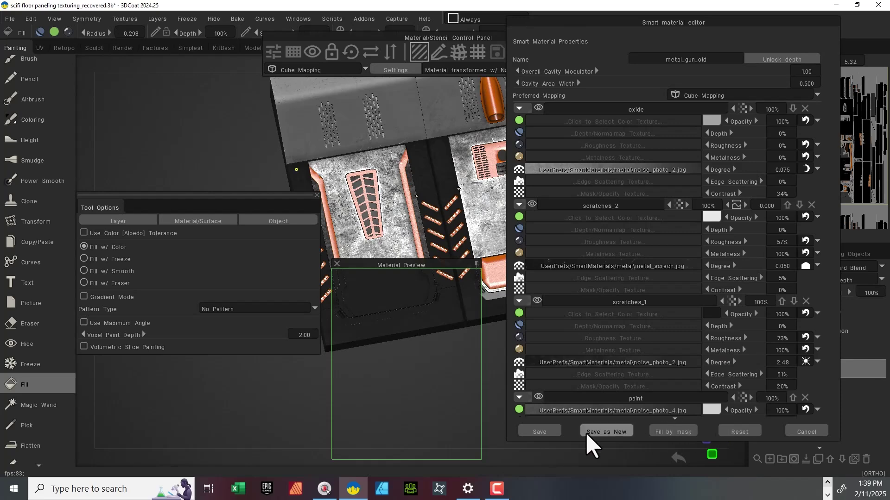
click(554, 429)
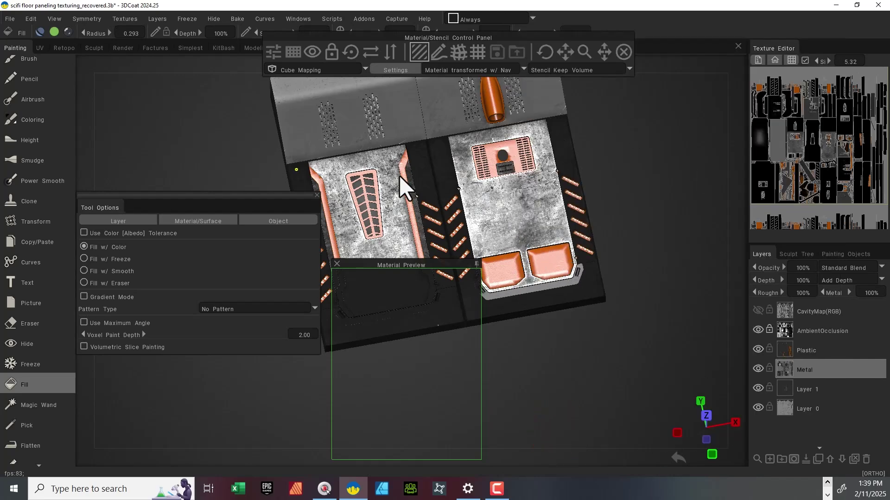
Fill the large central panels of both tiles with the near-black metal_gun_old material.
click(395, 234)
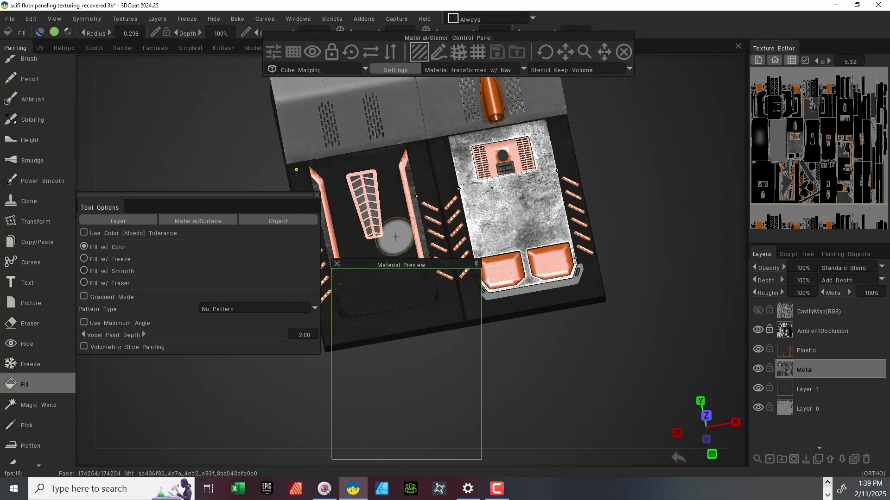
click(512, 220)
drag(558, 366, 608, 335)
right_drag(609, 335, 598, 389)
drag(630, 358, 536, 345)
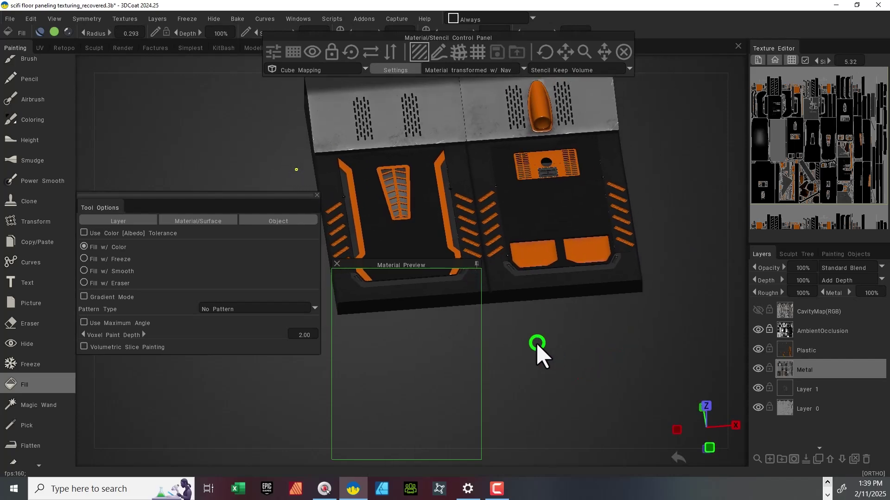
Reopen the near-black metal_gun_old for editing and set the Degree of scratches_2 to 1.40, previewing it on the tile.
mouse_move(735, 155)
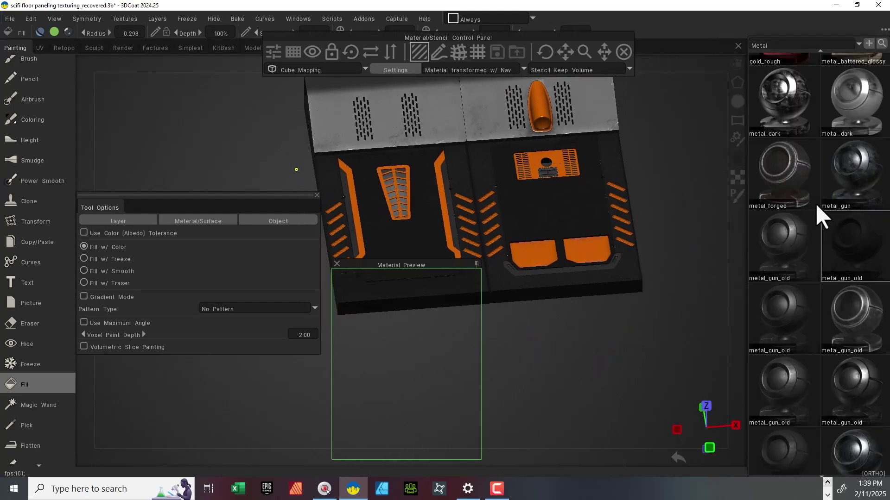
double_click(848, 258)
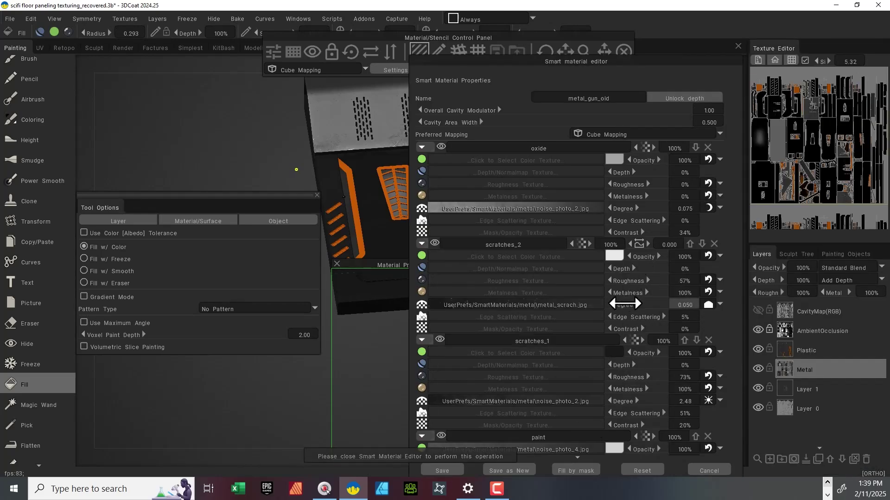
drag(625, 304, 646, 305)
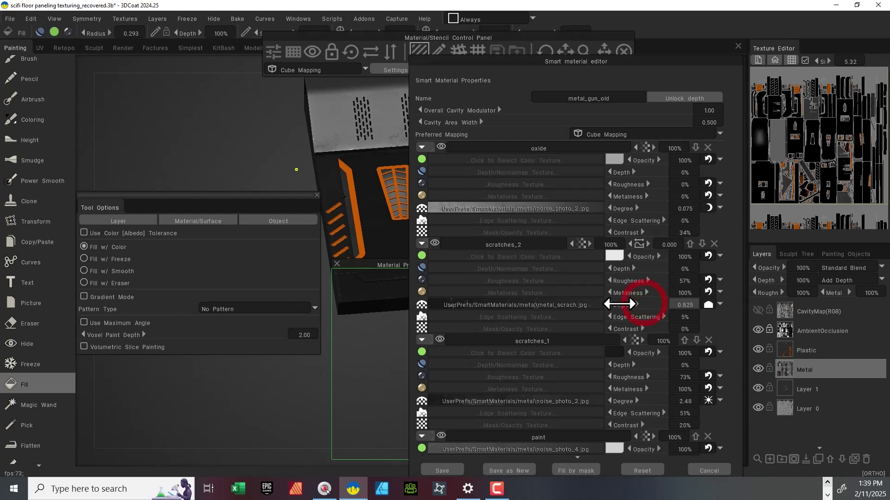
drag(371, 269, 328, 206)
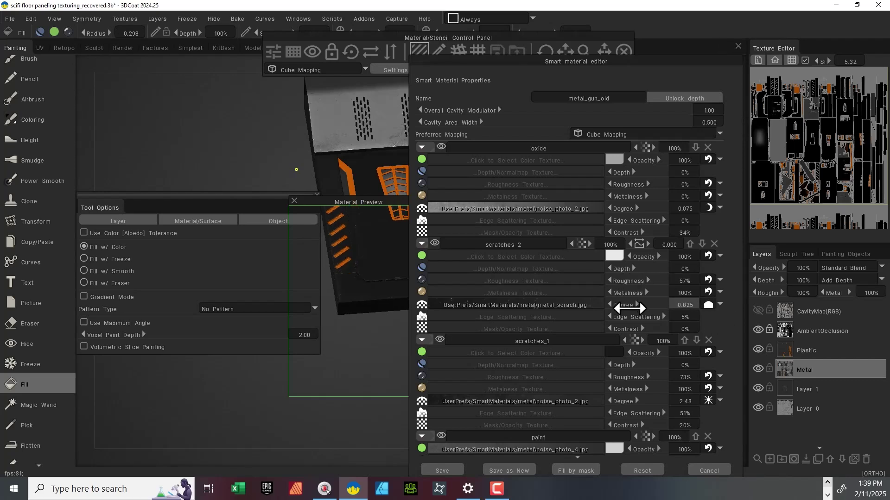
drag(630, 306, 655, 305)
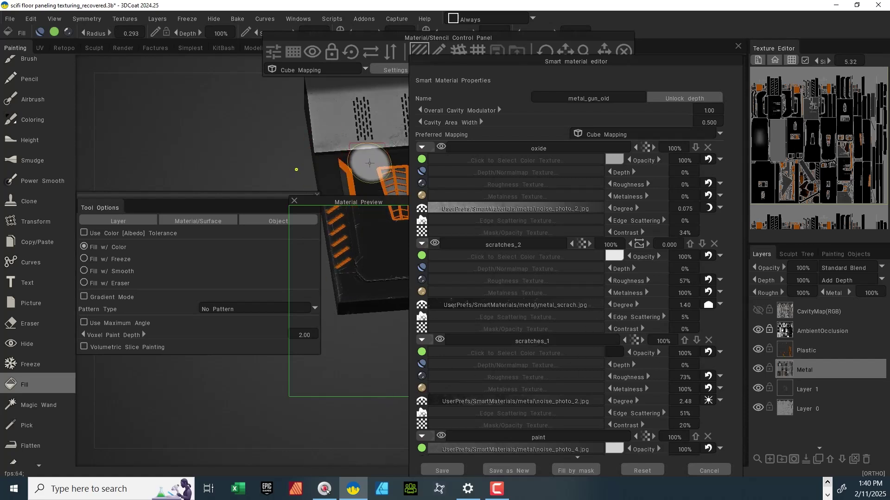
Save the edited metal_gun_old and refill the central panels of both tiles with the more scratched version.
click(367, 164)
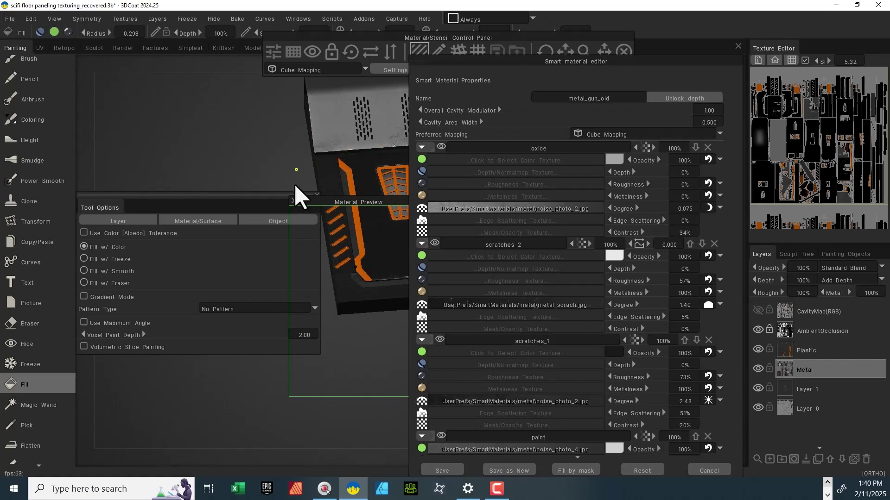
drag(354, 196, 173, 203)
click(453, 471)
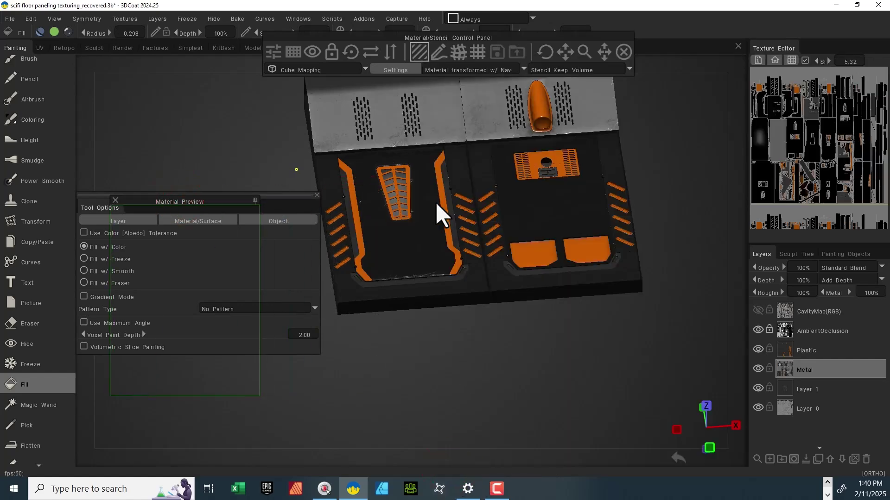
click(533, 211)
drag(500, 365, 502, 392)
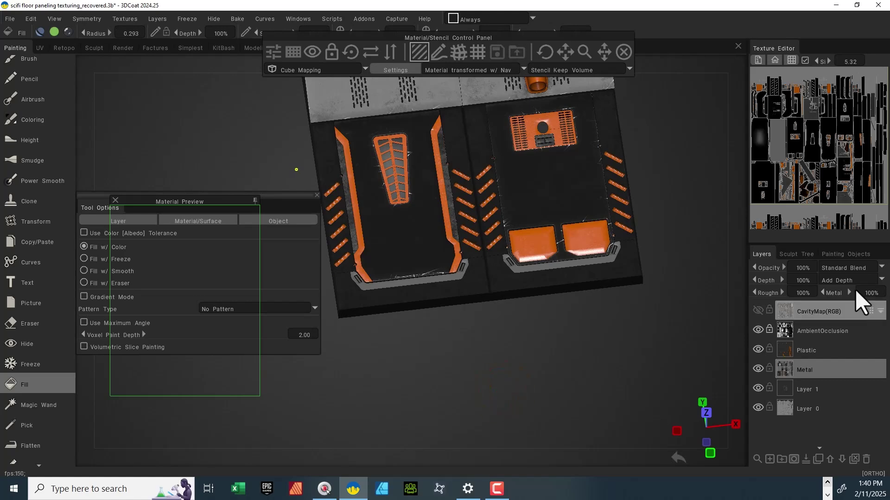
In the near-black metal_gun_old, set oxide to 2% depth, 9% edge scattering and Degree 1.47, and the Degree of scratches_1 to 2.22.
click(738, 179)
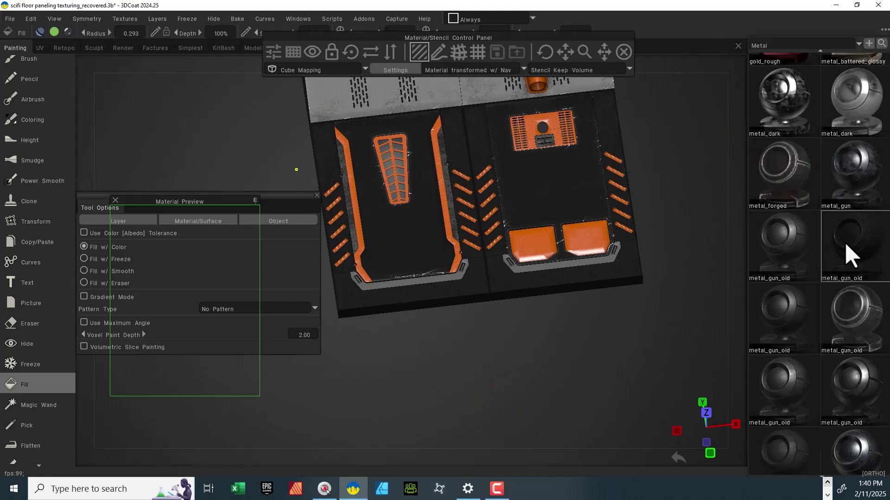
double_click(857, 238)
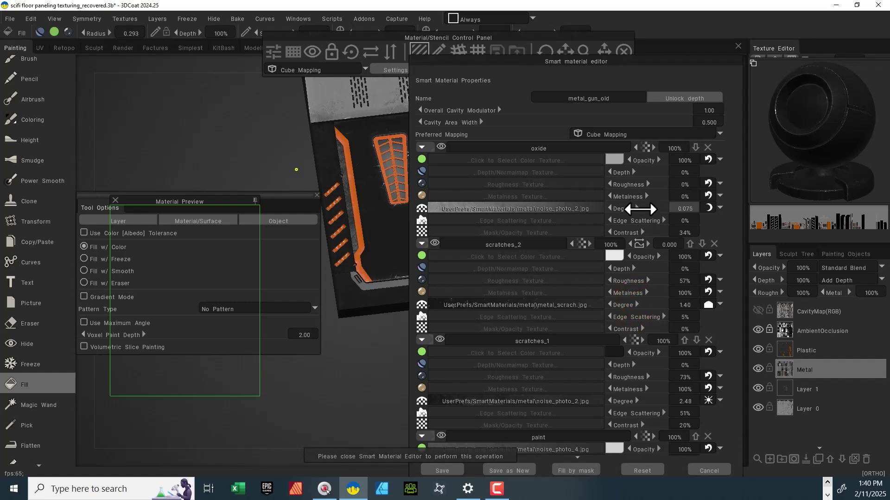
drag(629, 212, 652, 210)
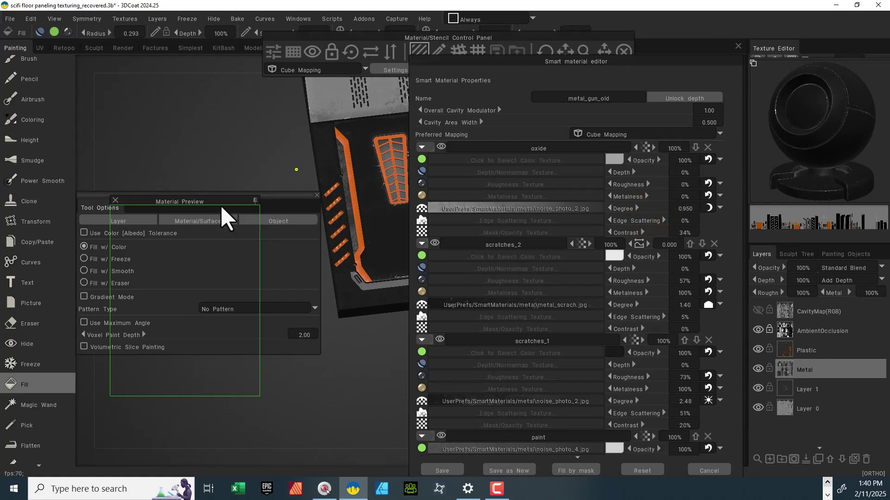
drag(223, 205, 372, 191)
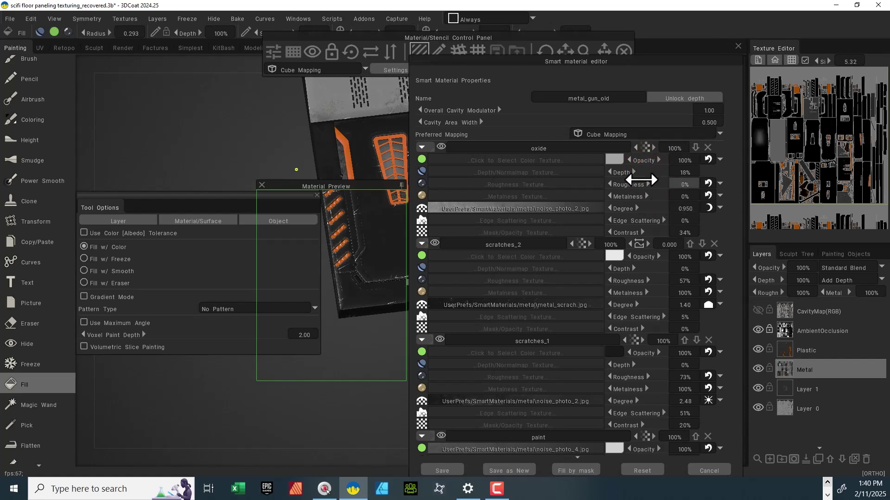
drag(629, 172, 624, 173)
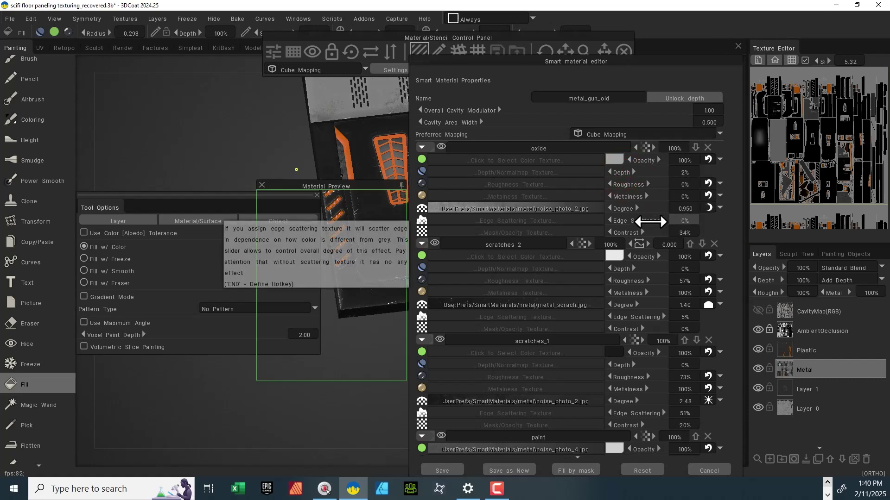
drag(655, 222, 657, 221)
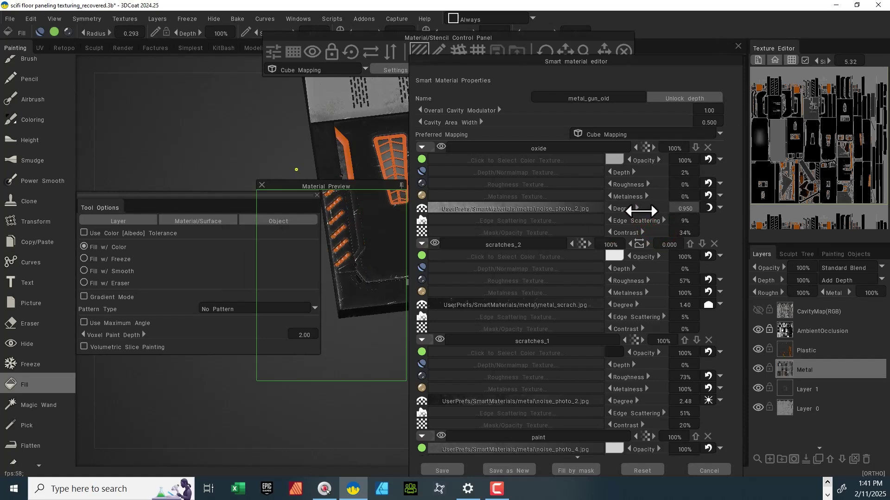
drag(640, 211, 656, 210)
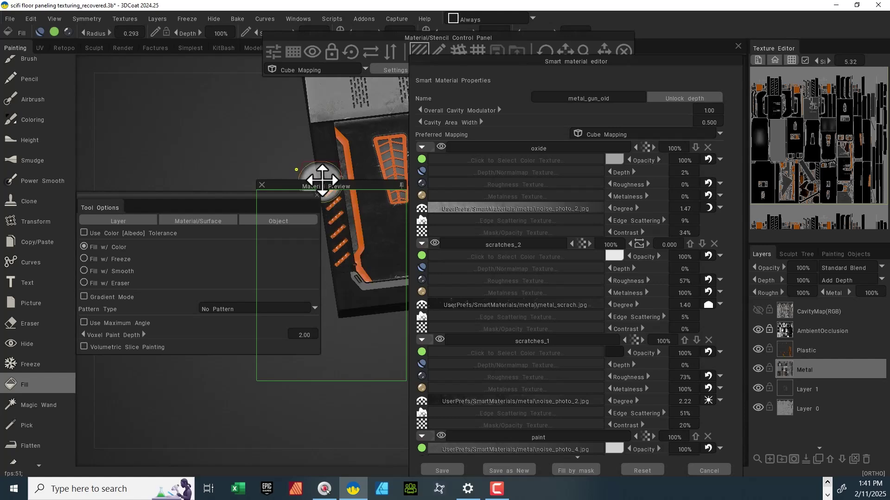
Save the adjusted smart material, refill the central panels of both tiles with it, and check the worn surface from several angles.
click(449, 467)
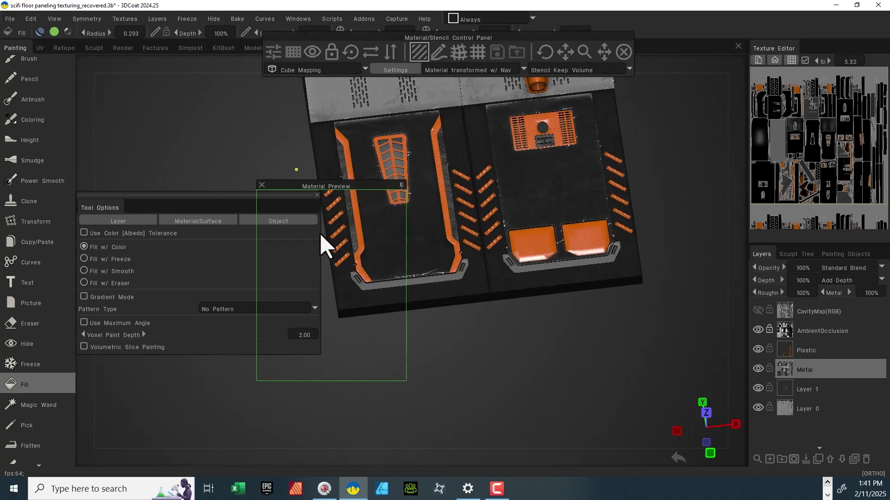
drag(506, 359, 522, 336)
right_drag(521, 335, 667, 360)
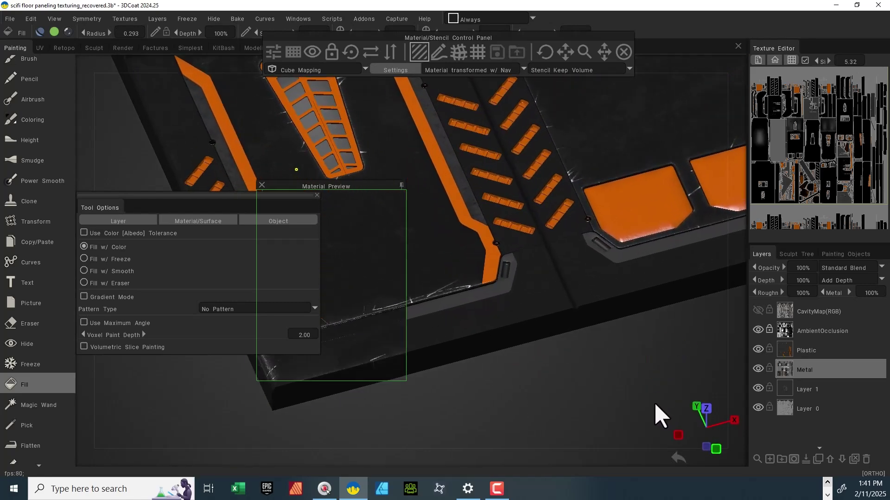
drag(652, 402, 600, 434)
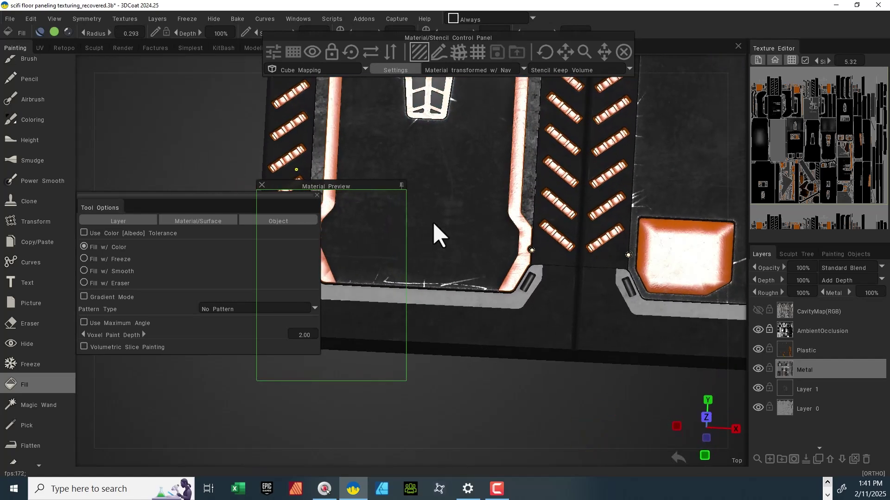
right_drag(607, 420, 469, 394)
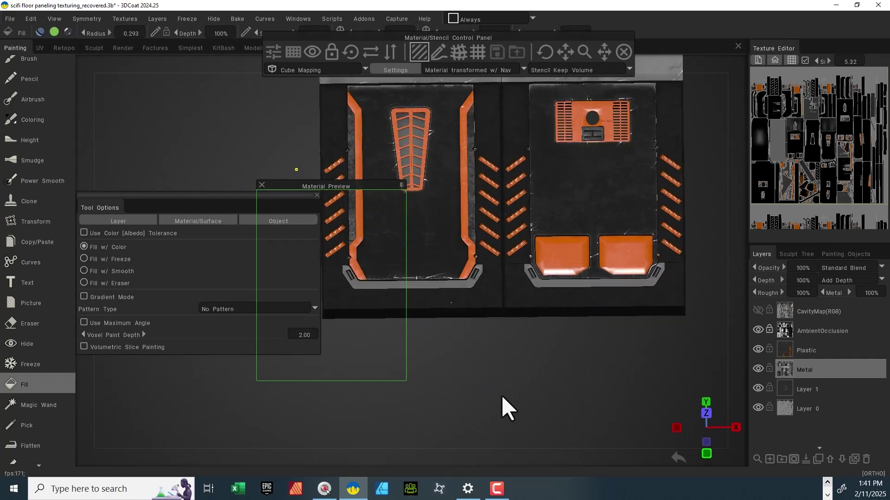
drag(543, 390, 579, 401)
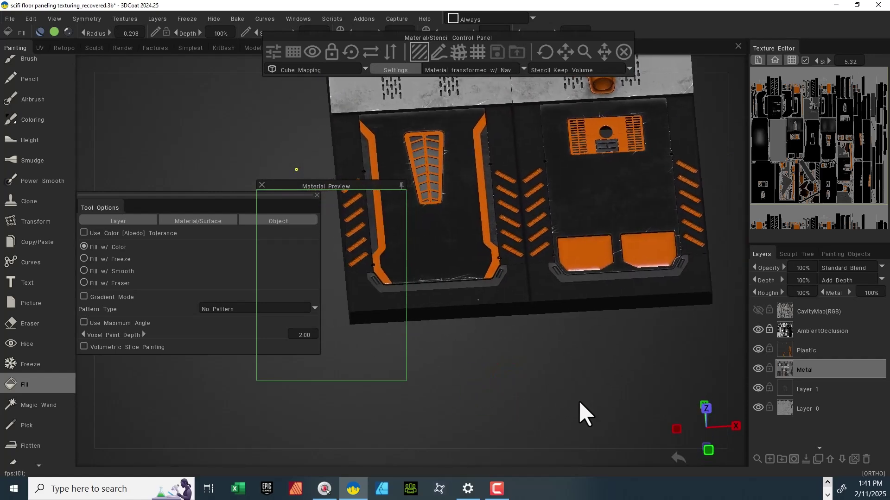
middle_drag(579, 402, 583, 443)
drag(553, 427, 555, 414)
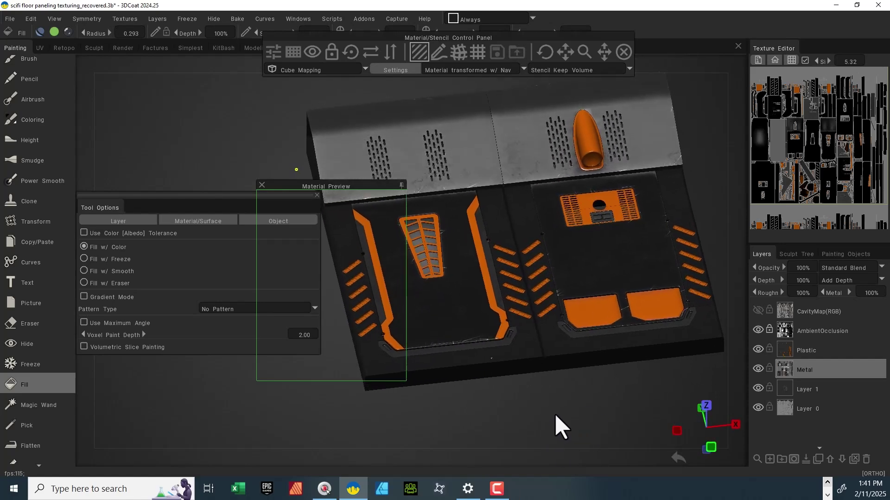
mouse_move(555, 414)
right_down()
mouse_move(525, 427)
mouse_move(491, 410)
mouse_move(595, 426)
mouse_move(522, 425)
right_up()
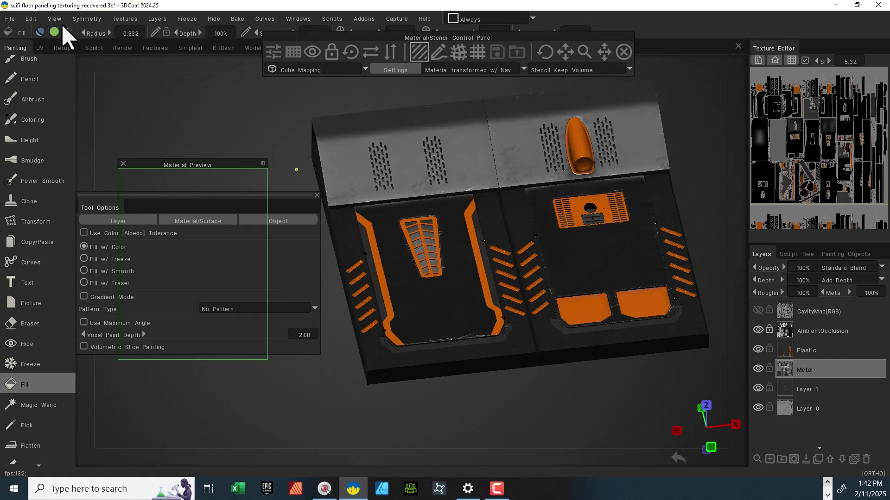
scroll(218, 113, down, 5)
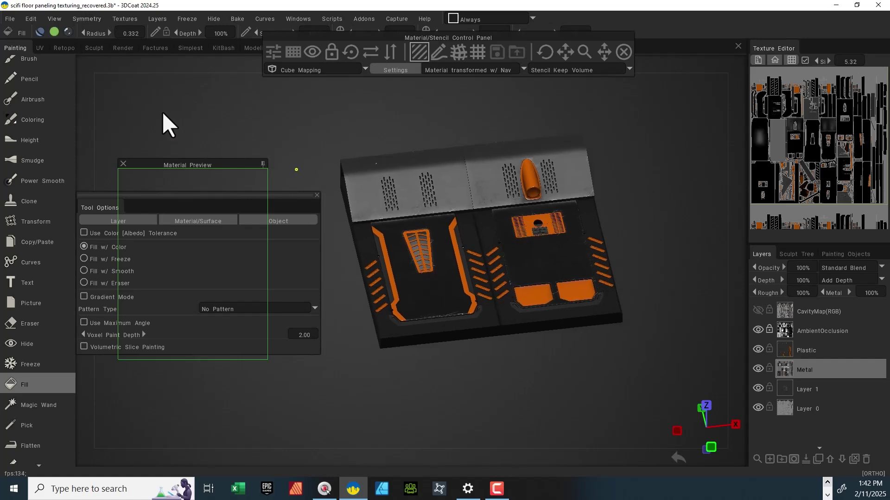
middle_drag(182, 99, 213, 93)
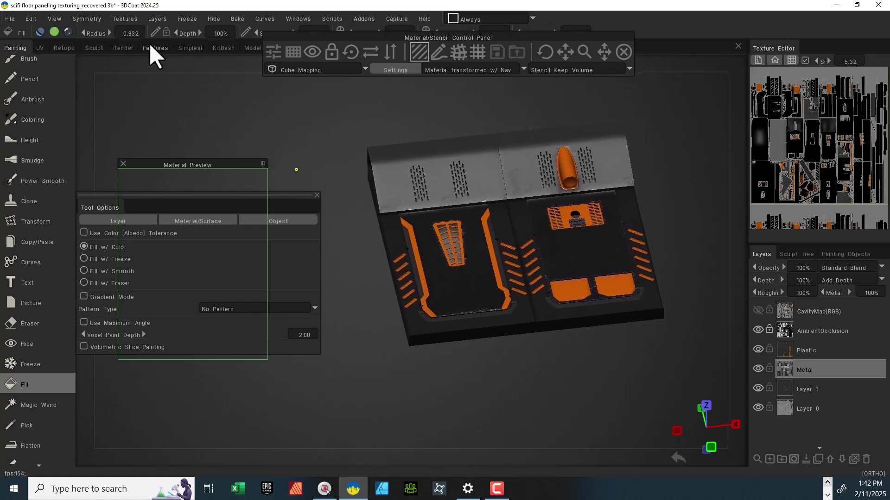
Start exporting objects and textures, and set the output mesh to an FBX named Scififlooring1 dark in the scififloordark folder.
click(12, 18)
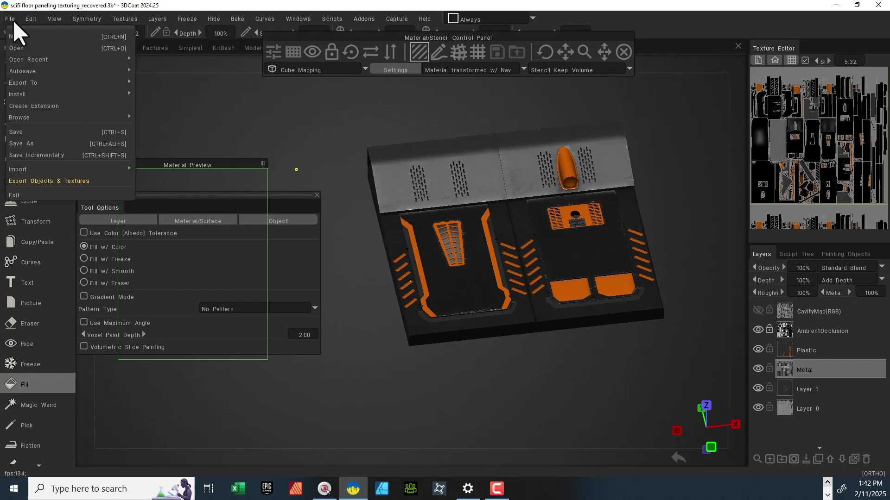
mouse_move(50, 172)
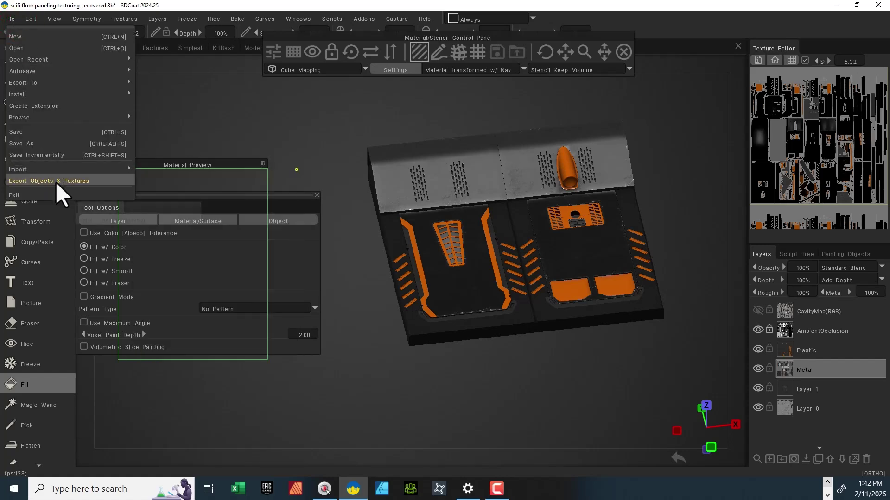
click(55, 181)
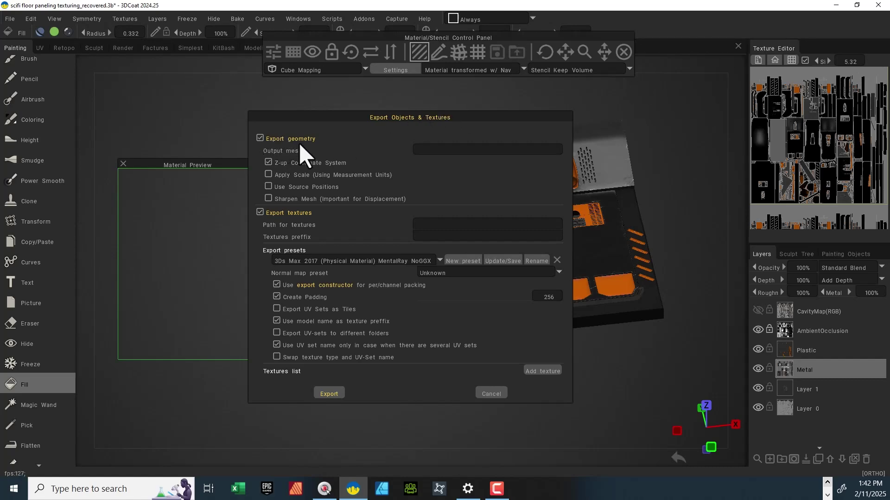
click(474, 146)
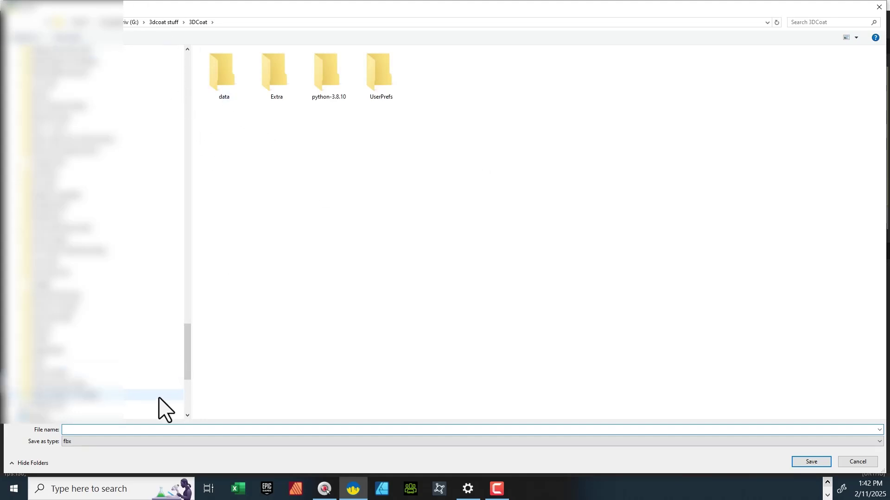
click(147, 429)
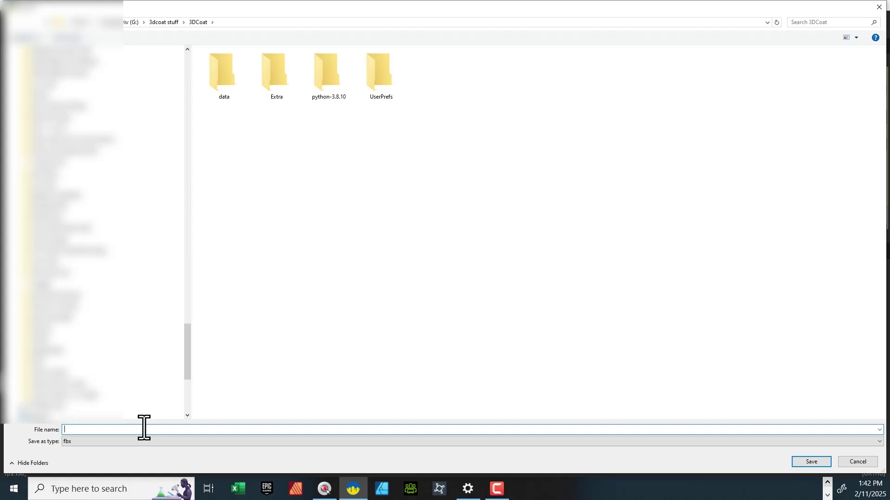
text(Sci)
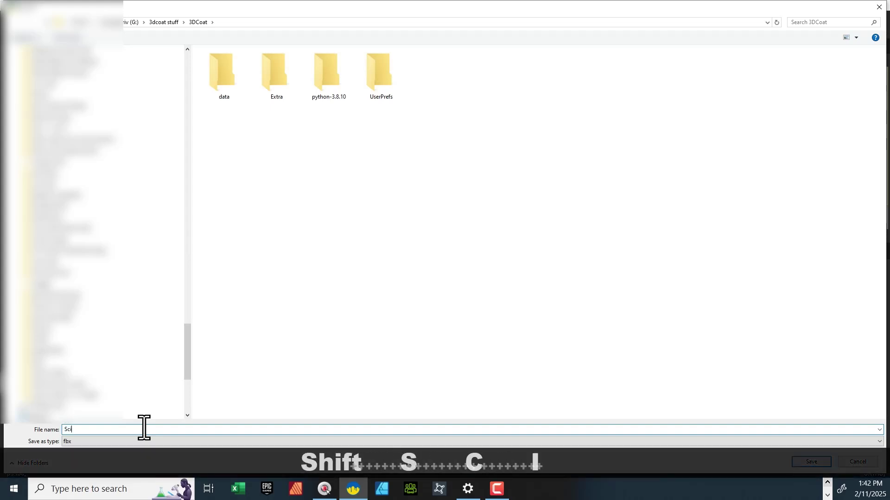
text(fiflooring)
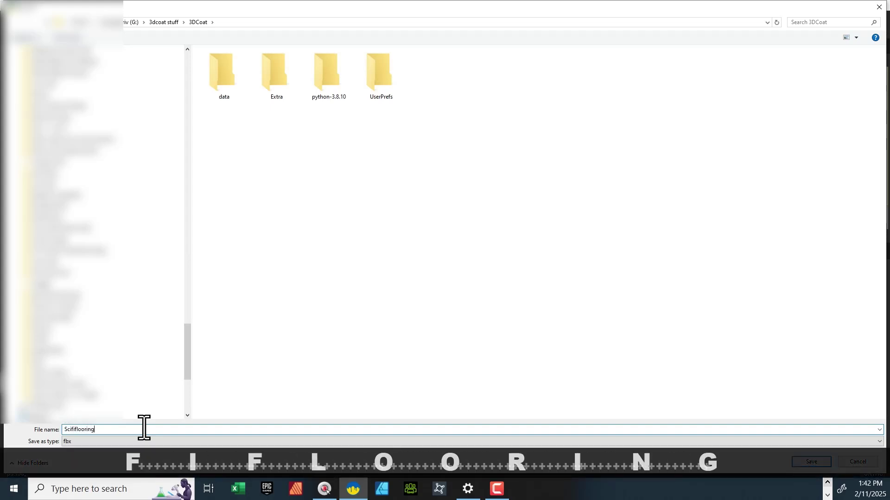
text(1)
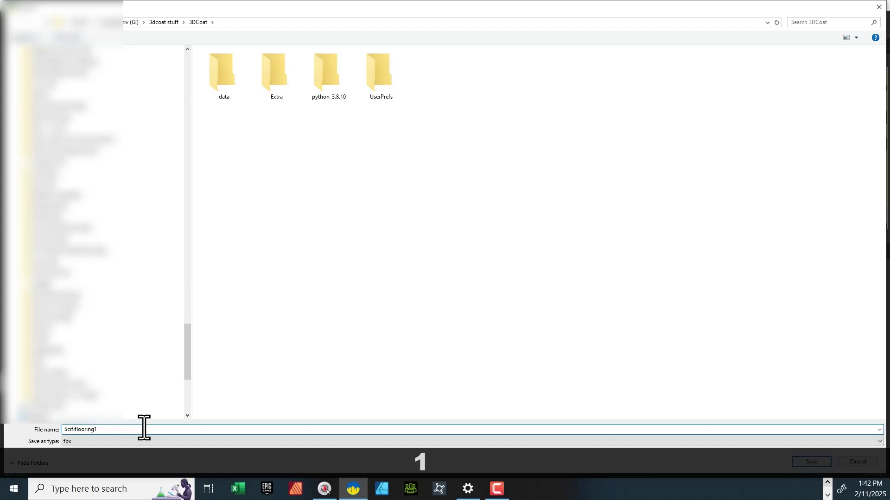
text( dark)
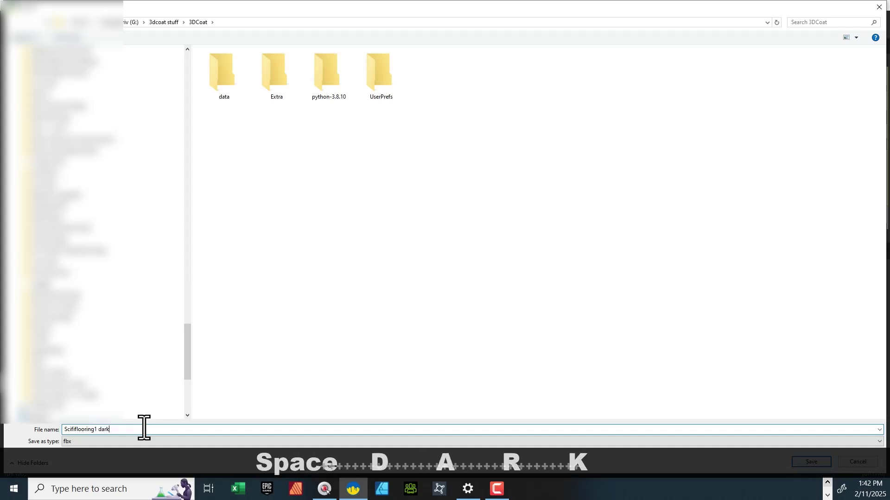
key(Return)
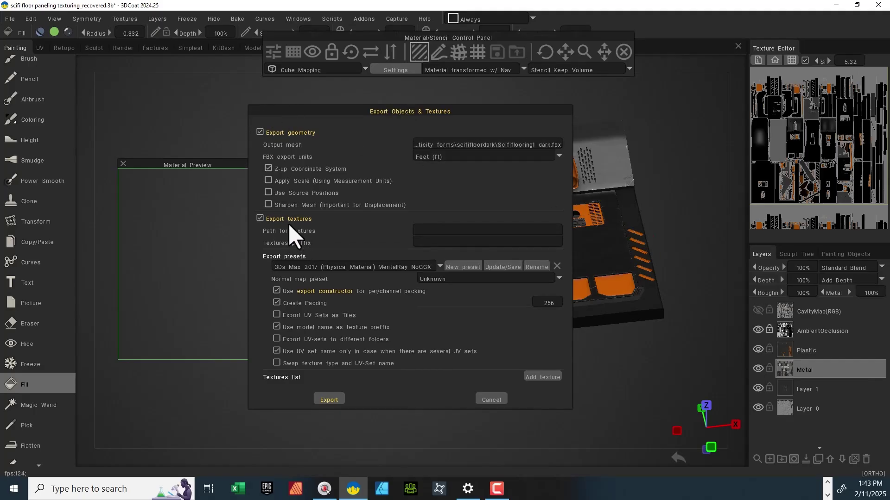
Use the Blender Cycles export preset and choose the scififloordark folder as the path for textures.
click(360, 265)
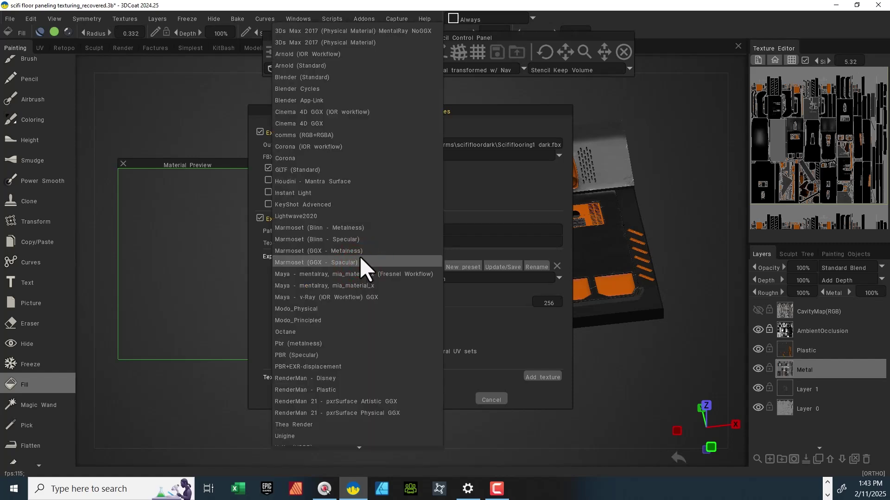
click(332, 88)
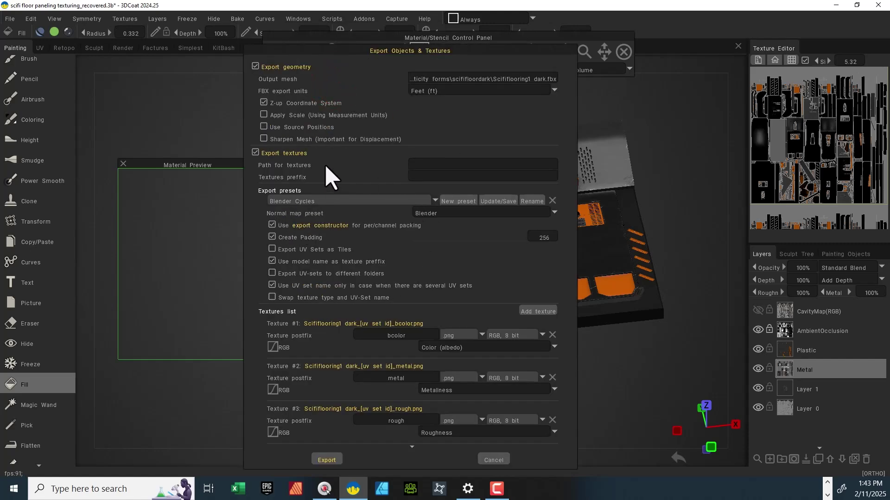
click(495, 163)
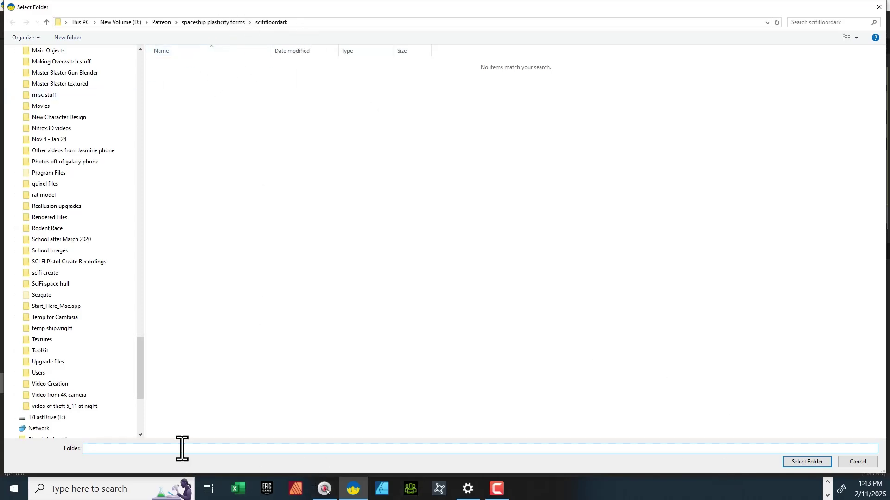
click(818, 463)
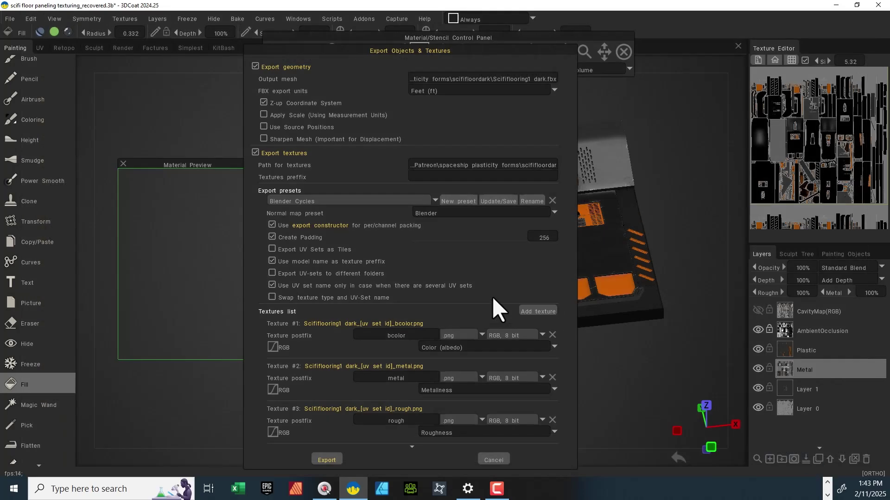
Set the textures prefix to scifidark.
click(485, 177)
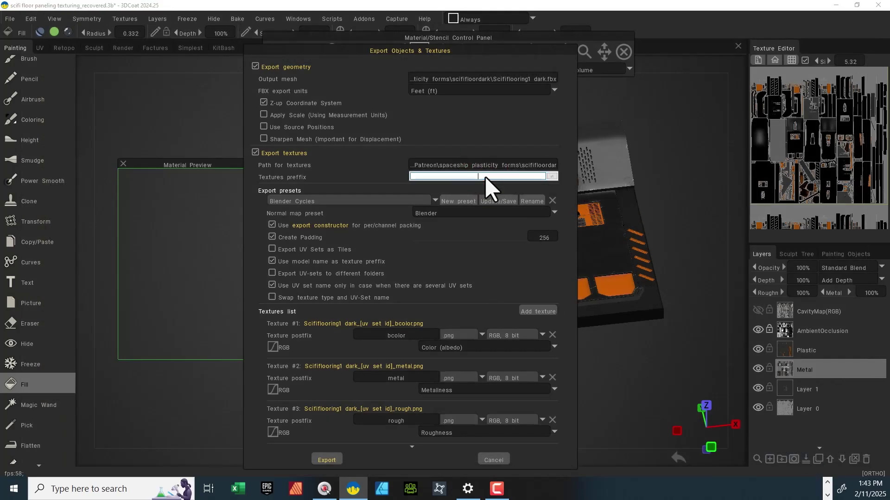
text(sci)
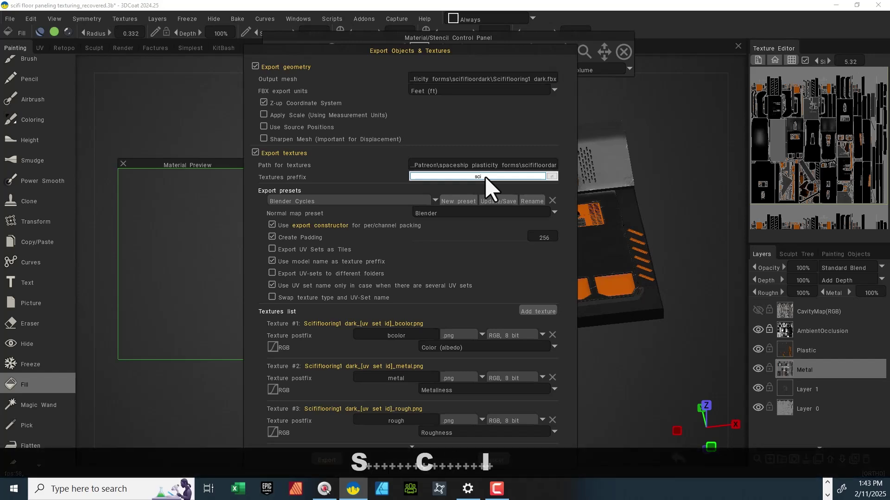
text(fidark)
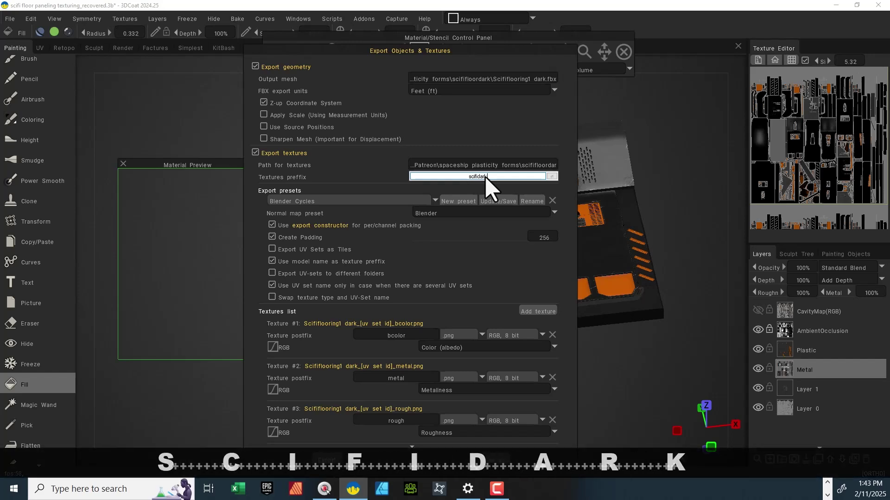
click(553, 177)
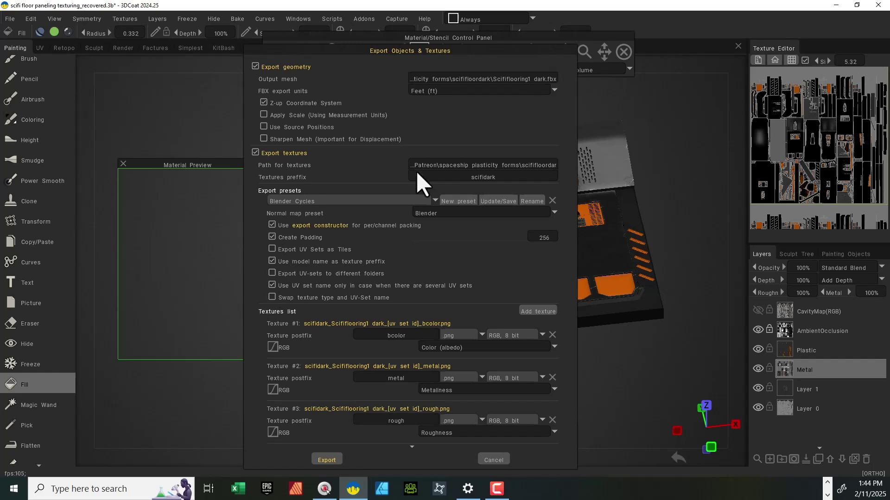
Change the file format of all six export textures, from bcolor through ao, to tga.
scroll(376, 225, down, 4)
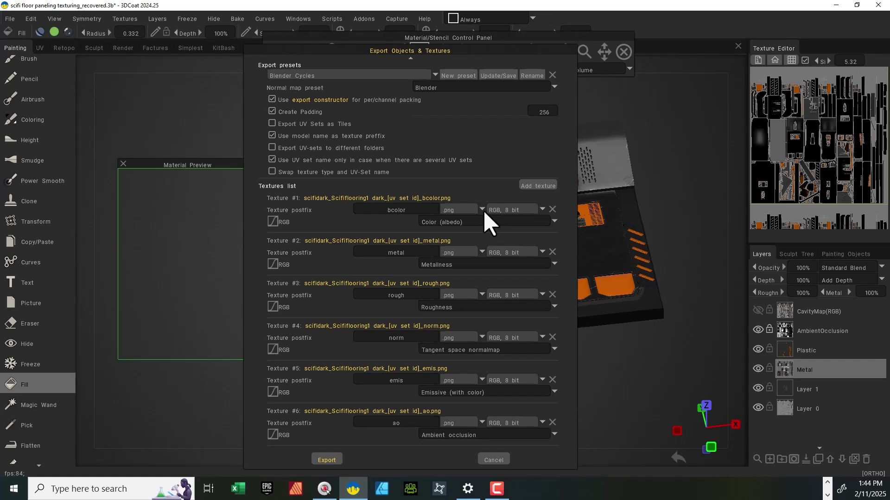
click(483, 210)
click(459, 226)
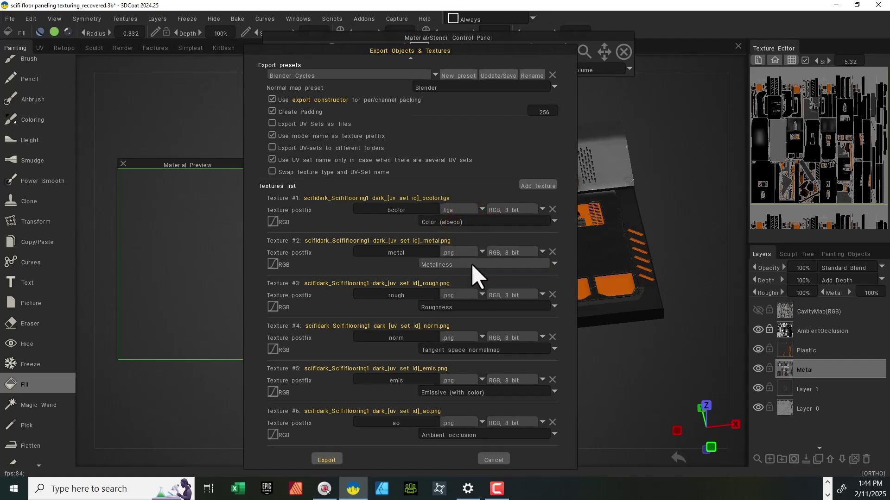
click(482, 251)
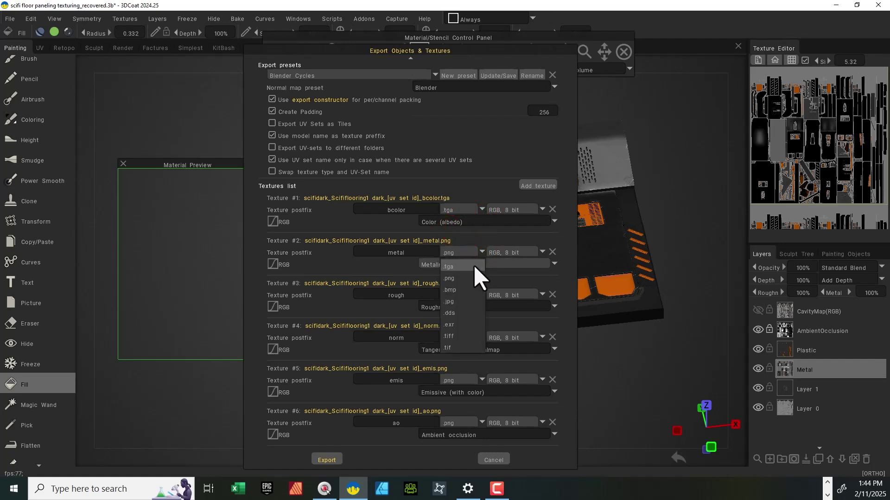
click(473, 266)
click(483, 293)
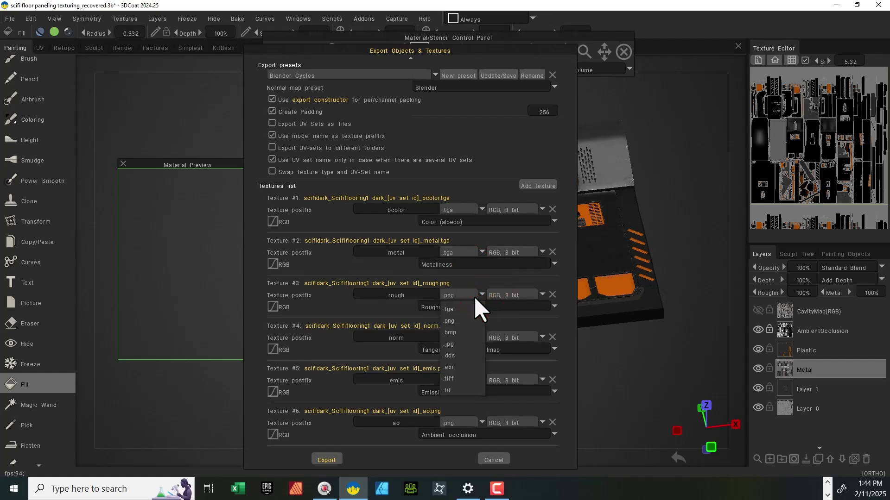
click(464, 309)
click(482, 338)
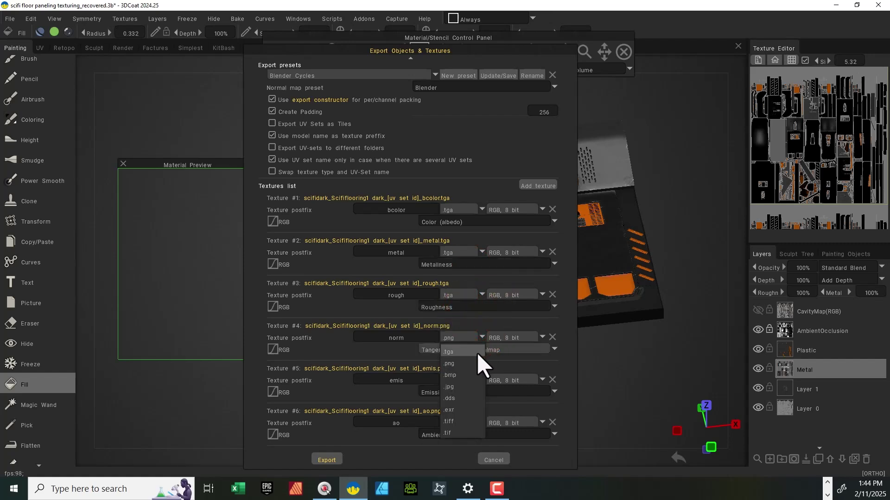
click(476, 354)
click(482, 378)
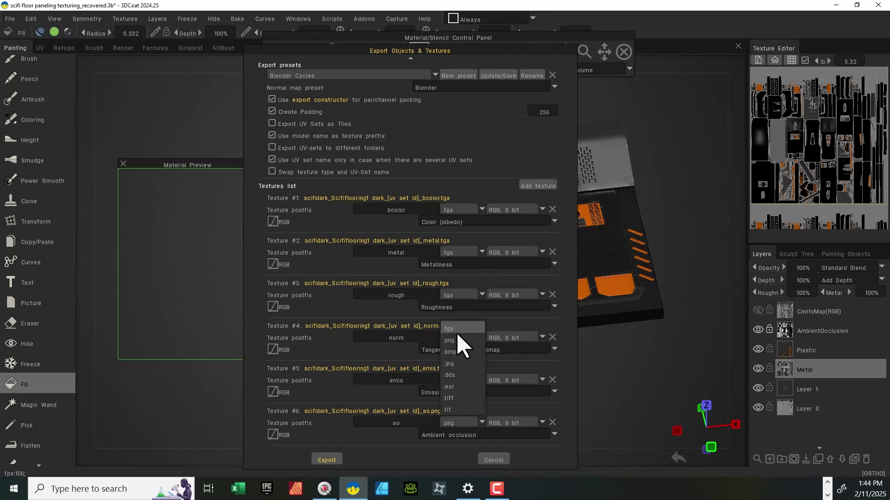
click(457, 334)
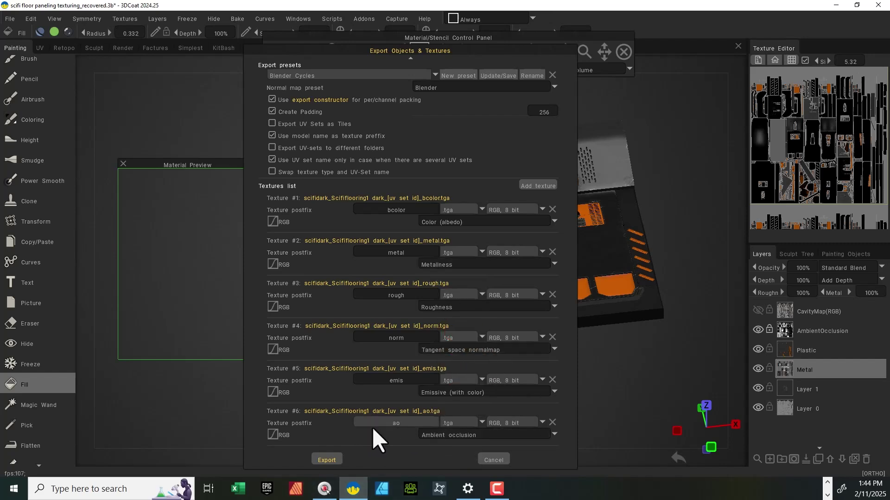
Remove the emissive map from the export textures list and add a new texture entry.
click(552, 380)
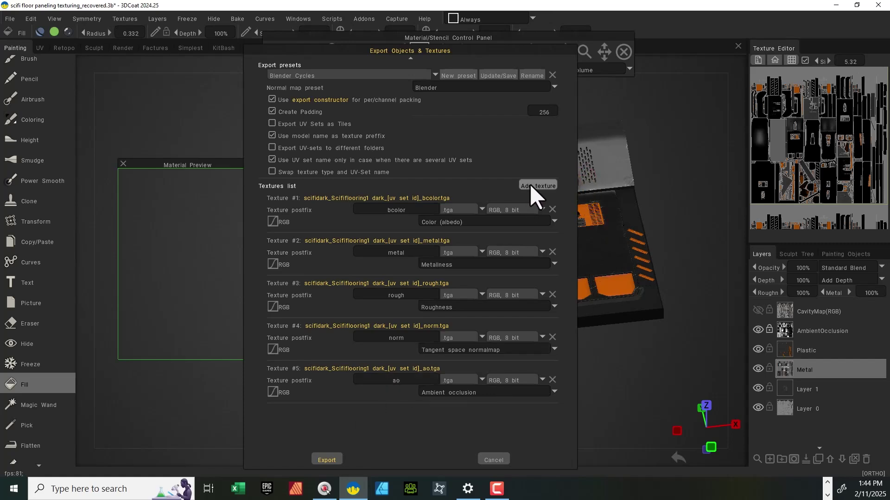
scroll(529, 184, up, 2)
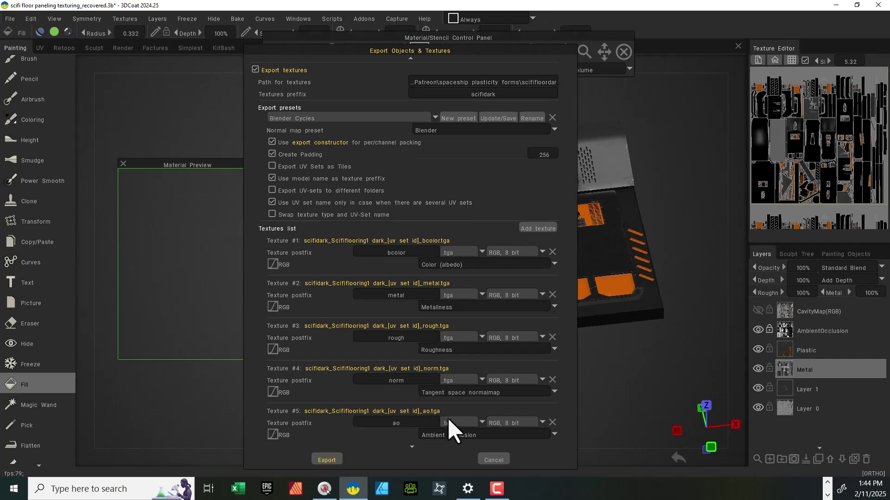
Turn the ambient occlusion entry into a Specular color map and change its postfix to spec.
click(413, 420)
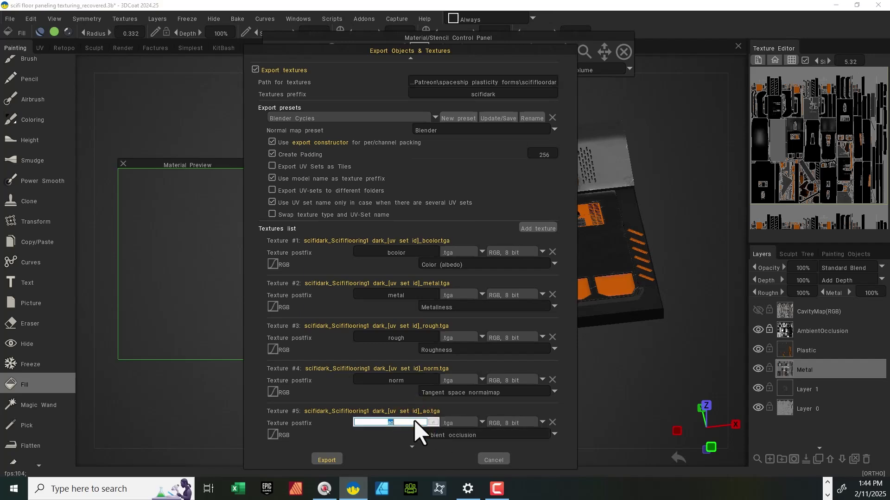
click(432, 438)
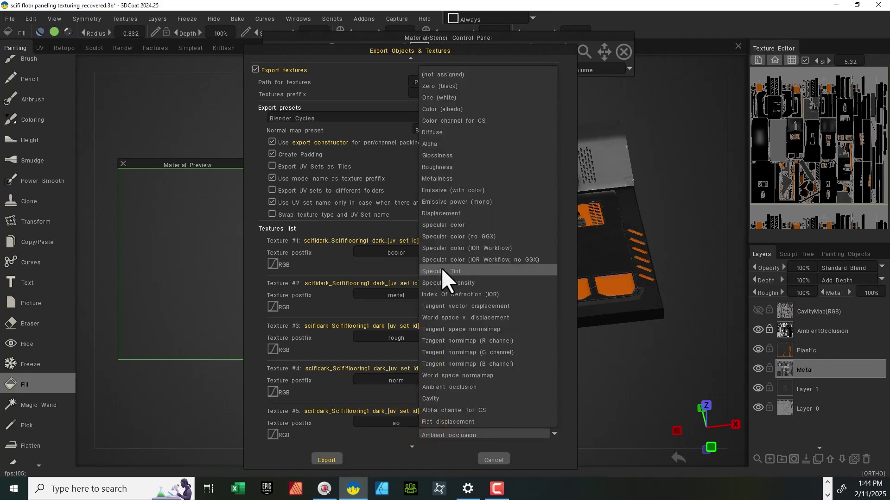
click(436, 226)
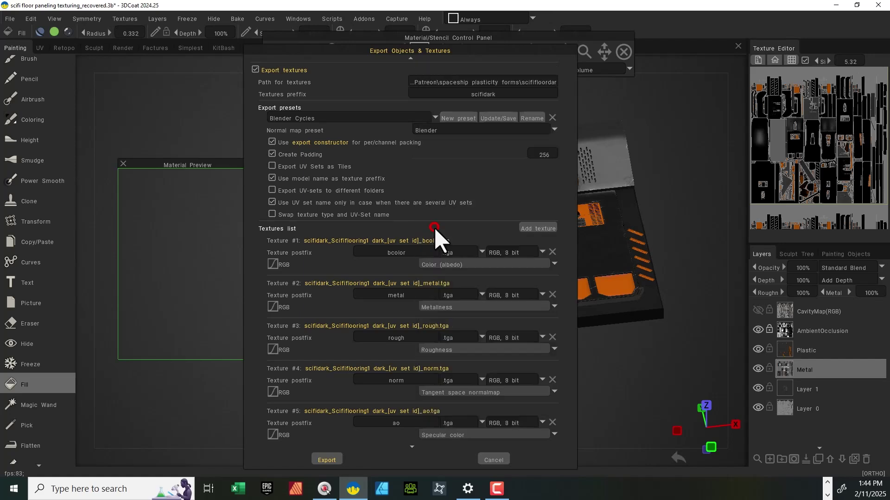
click(410, 422)
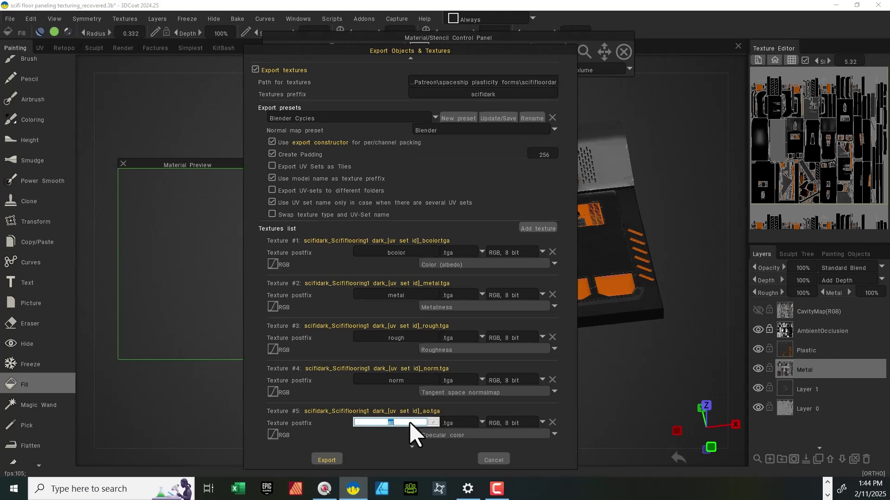
text(spec)
click(274, 451)
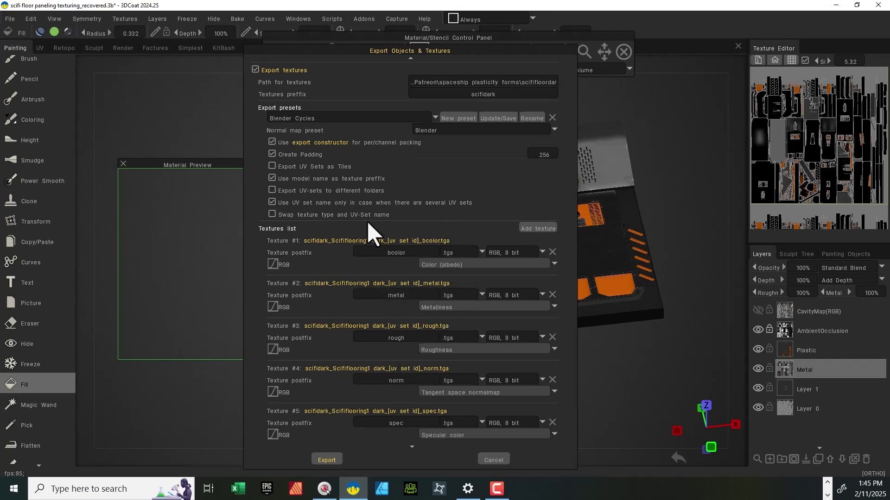
scroll(430, 357, down, 1)
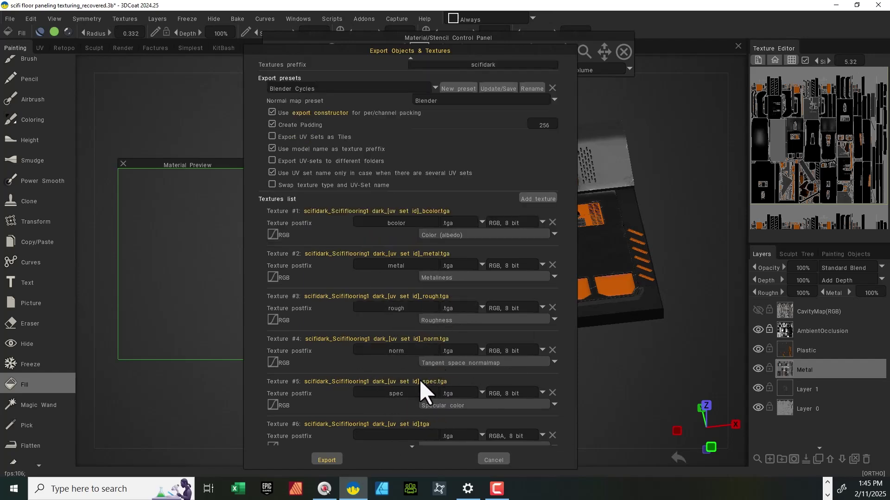
Set the postfix of the sixth export texture to ao.
click(400, 435)
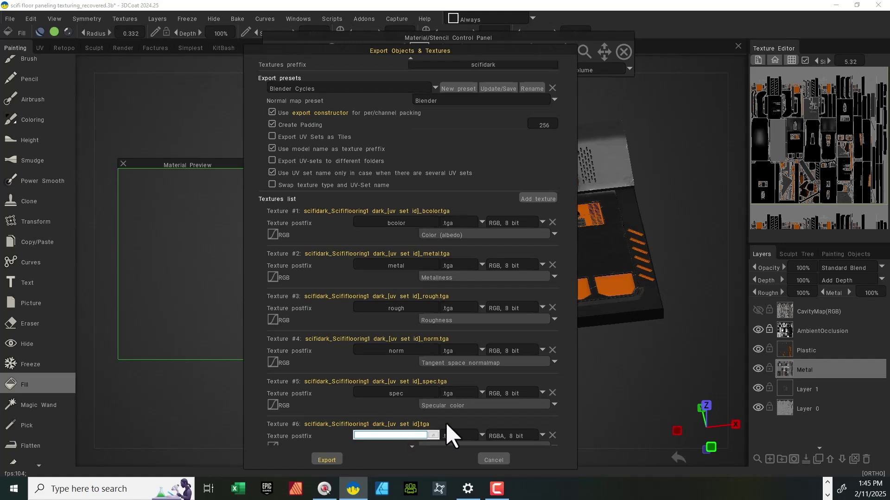
text(ao)
key(Return)
scroll(560, 395, down, 2)
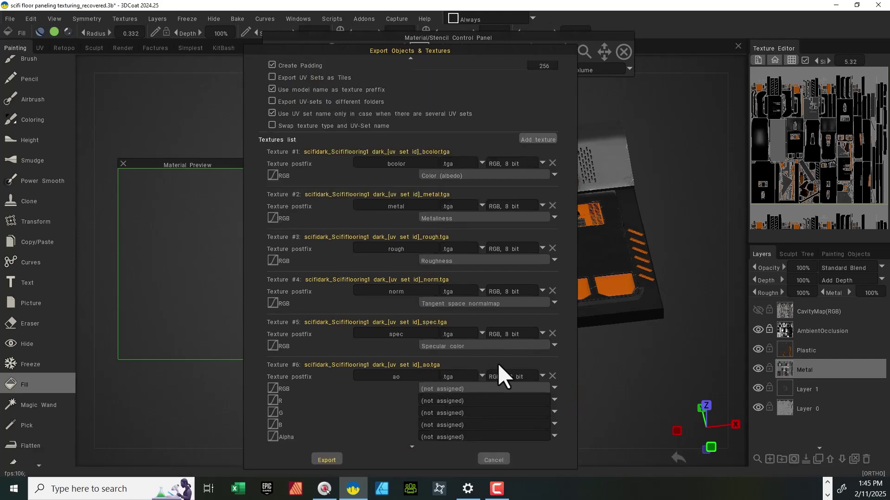
Assign Ambient occlusion to the RGB channel of the ao texture and export the objects and textures.
click(505, 376)
click(514, 400)
click(557, 385)
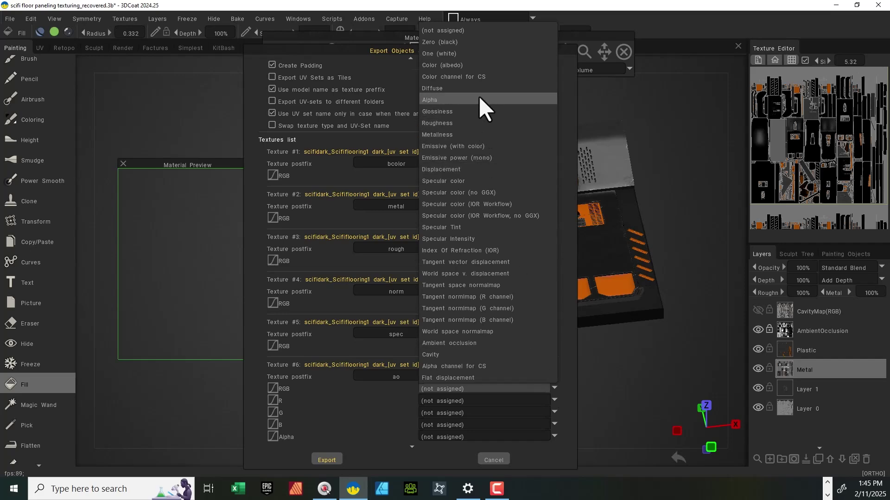
scroll(476, 102, up, 2)
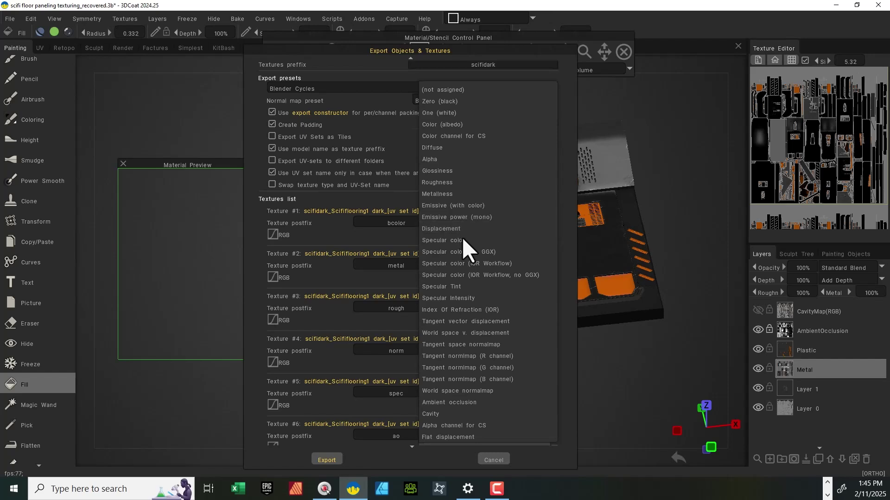
click(463, 403)
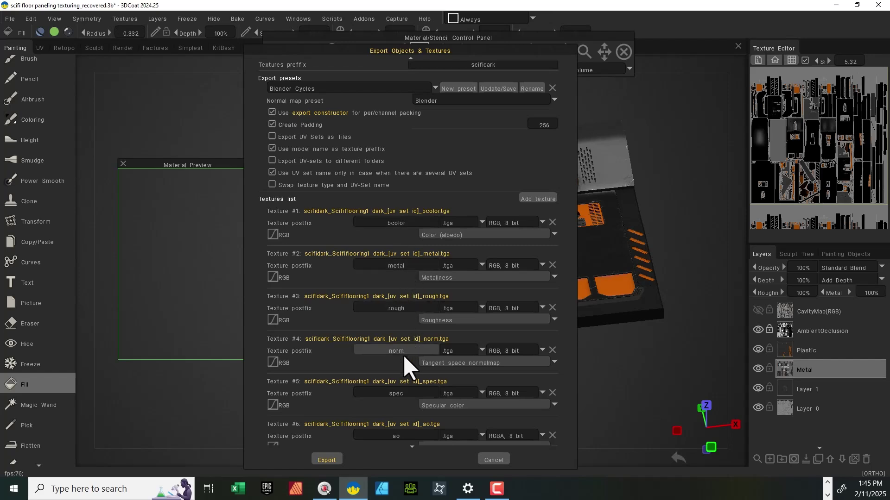
scroll(415, 382, down, 1)
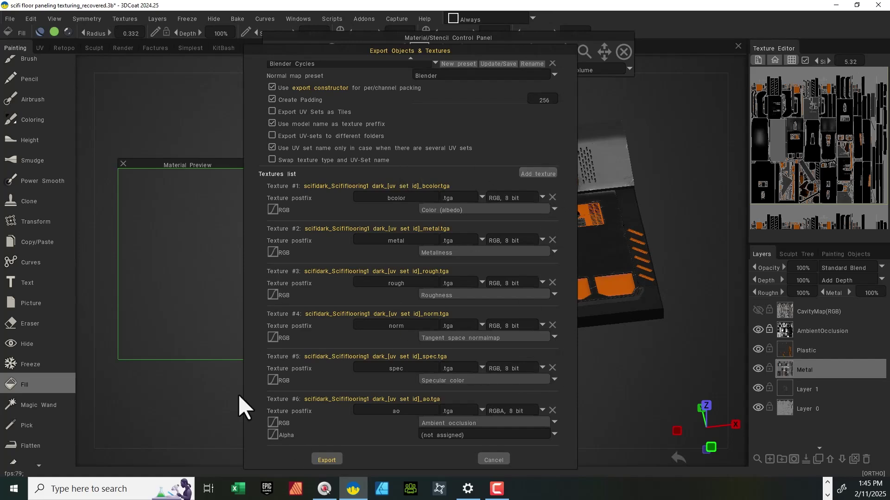
click(327, 460)
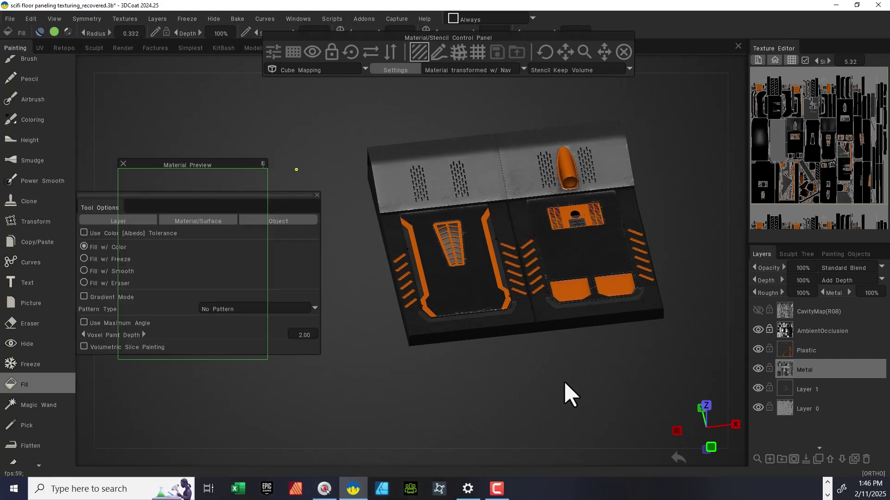
Close the floating Tool Options window that covers the view beside the sci-fi floor panels.
scroll(593, 392, up, 1)
right_drag(592, 392, 594, 392)
middle_drag(533, 411, 505, 402)
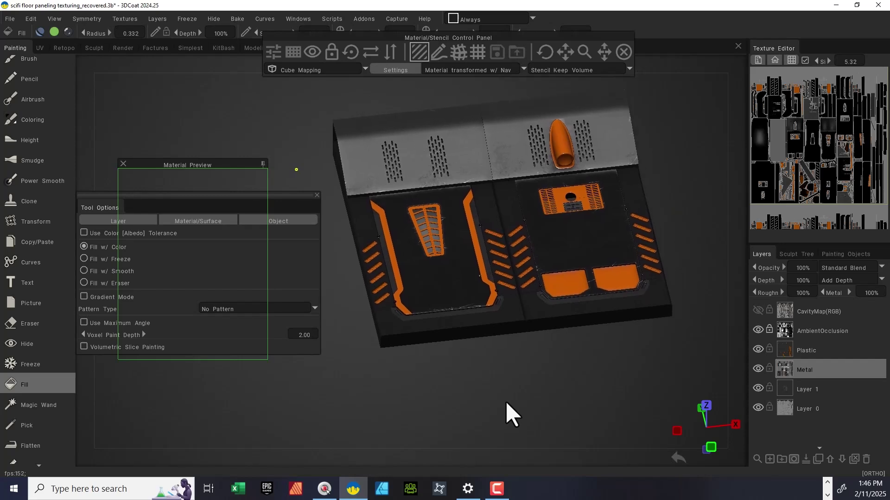
click(317, 195)
right_drag(316, 427, 414, 381)
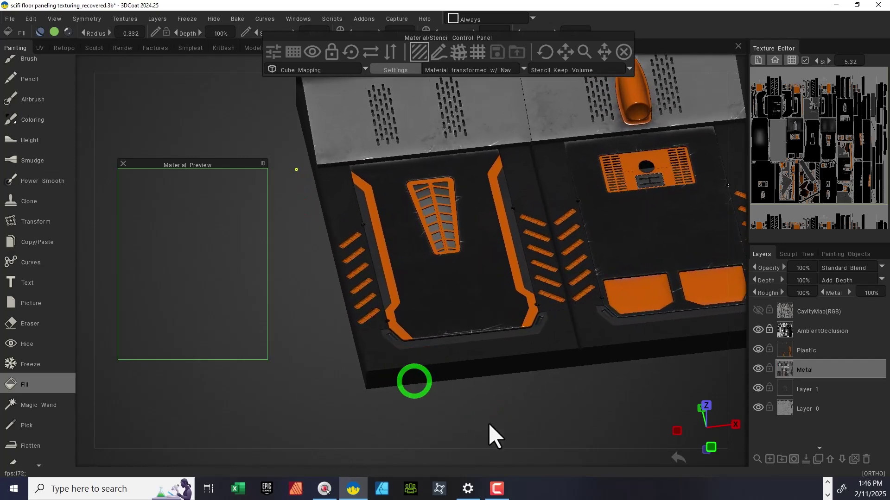
middle_drag(489, 424, 454, 419)
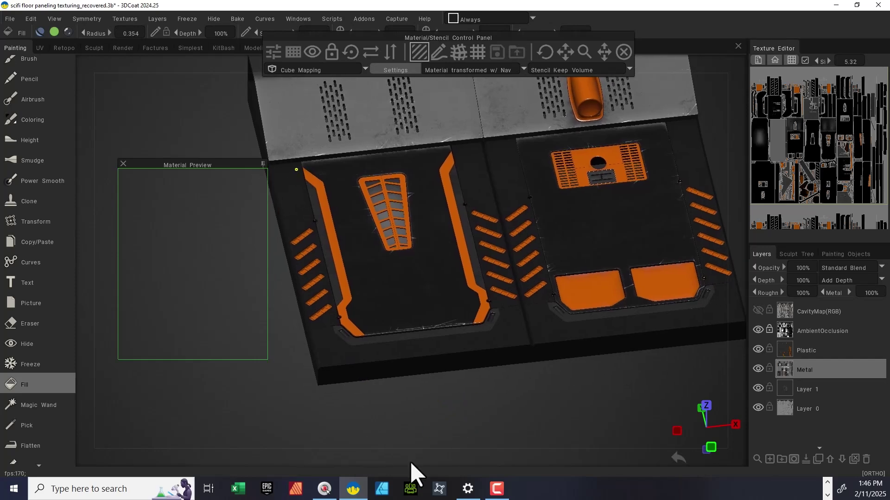
drag(268, 435, 274, 432)
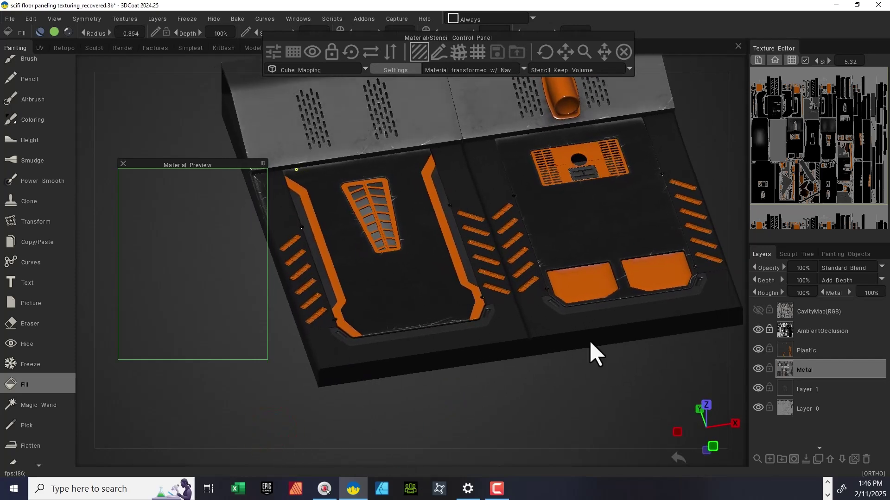
Choose the white paint_2 smart material from the Paints folder.
click(739, 158)
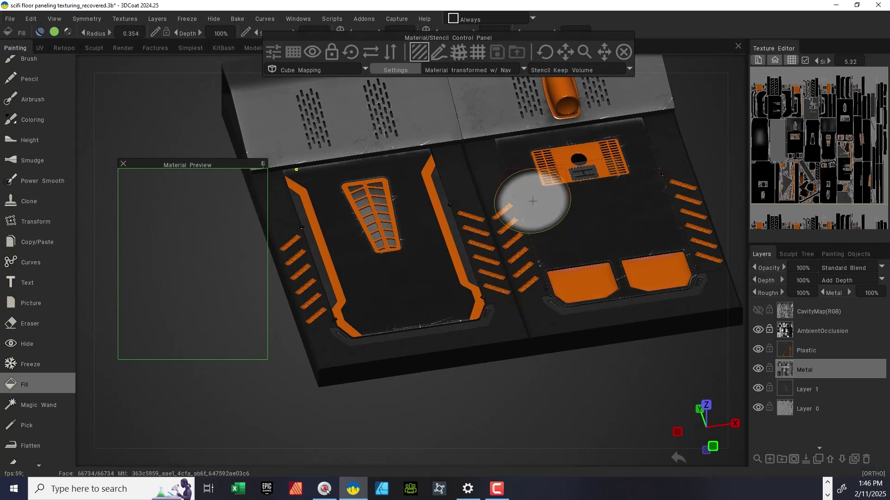
mouse_move(738, 156)
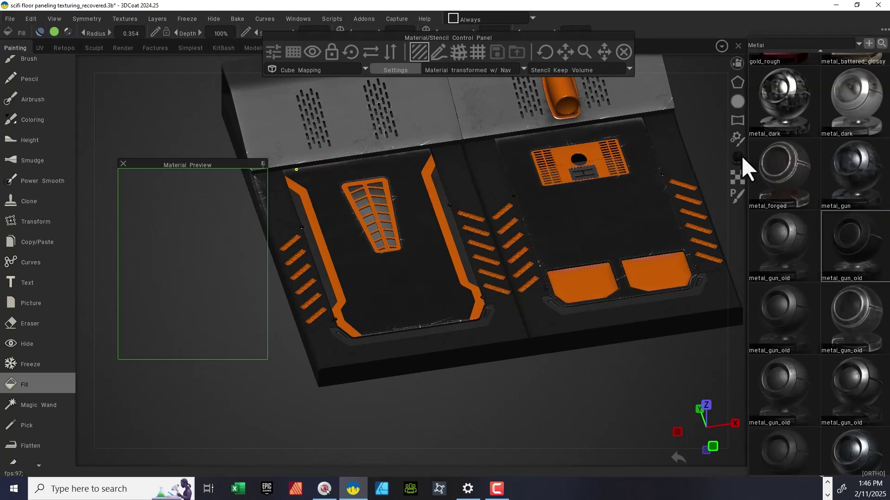
click(764, 47)
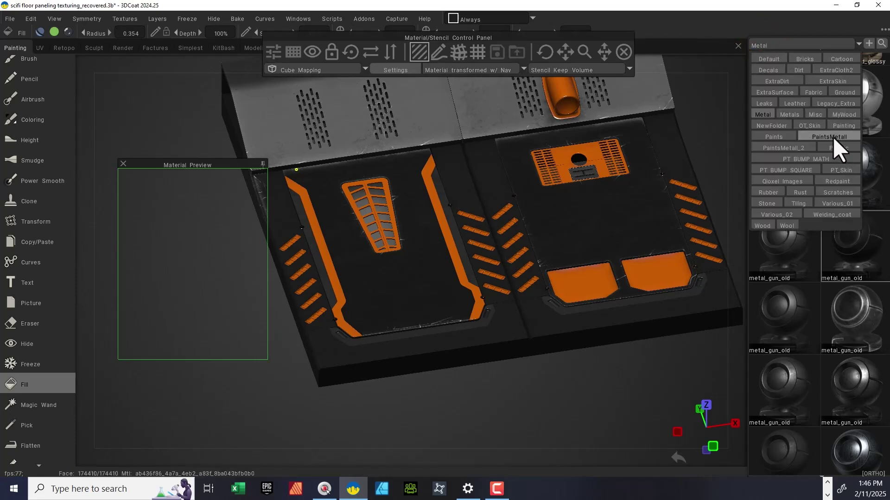
click(784, 134)
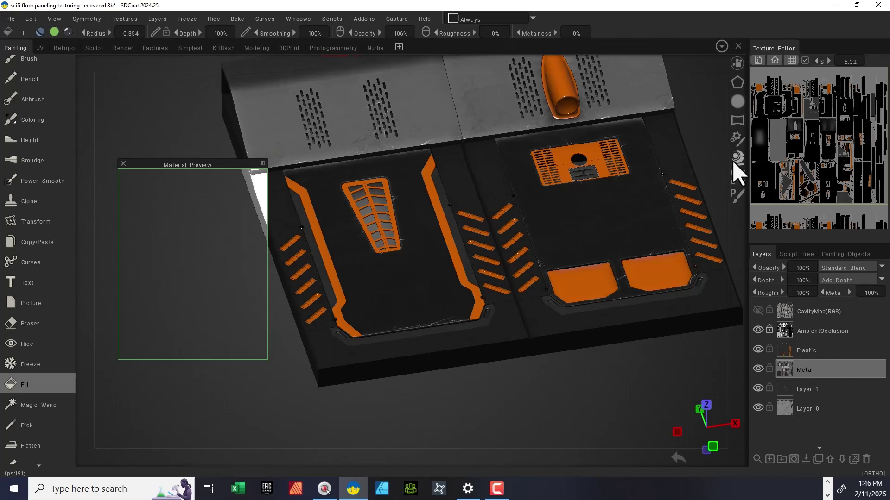
click(736, 175)
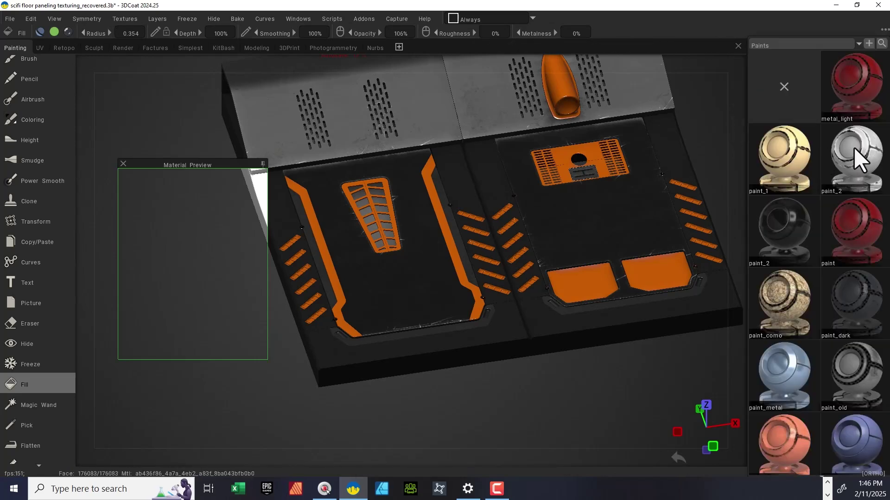
mouse_move(878, 160)
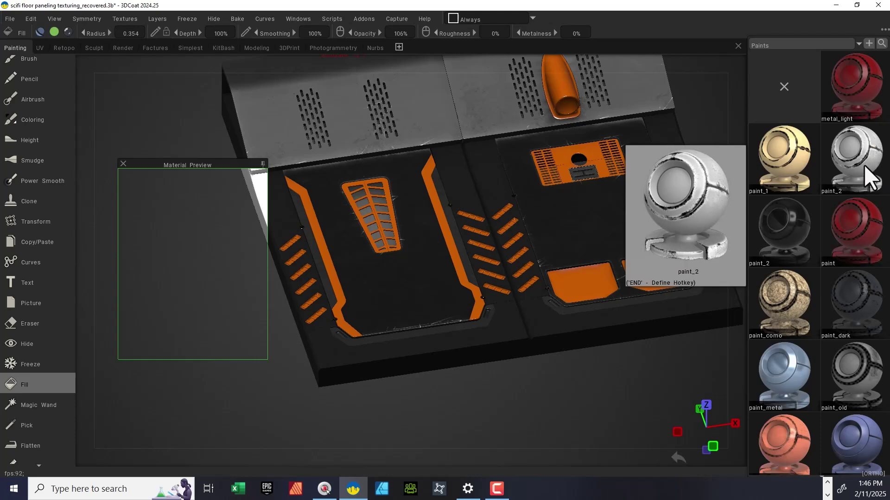
click(864, 165)
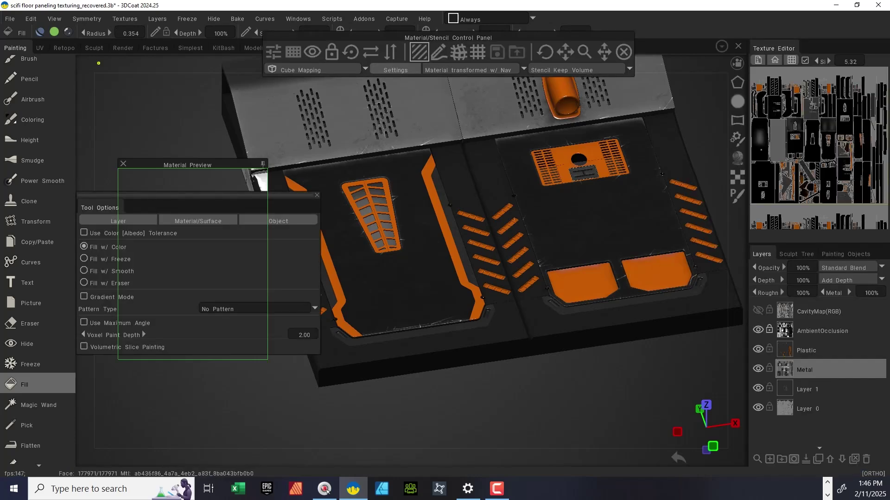
Dismiss the Tool Options window and place the Material Preview frame over the outer edge of the first floor panel.
mouse_move(738, 157)
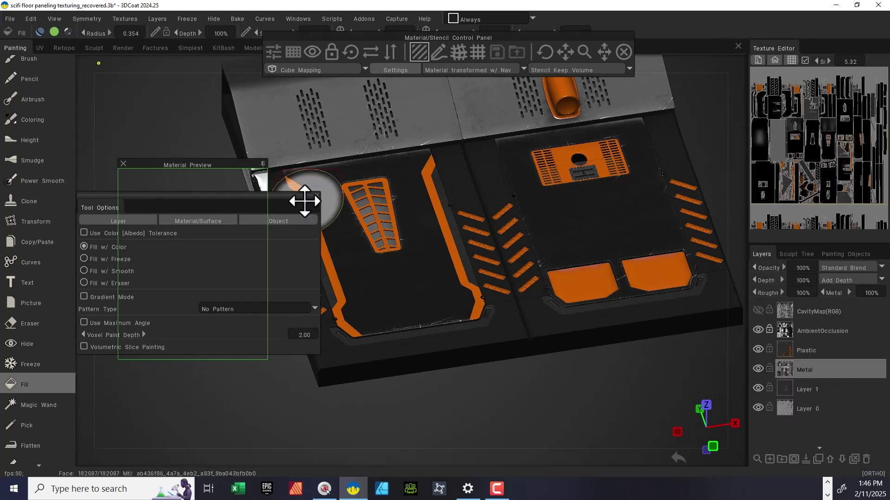
click(317, 195)
drag(198, 166, 310, 147)
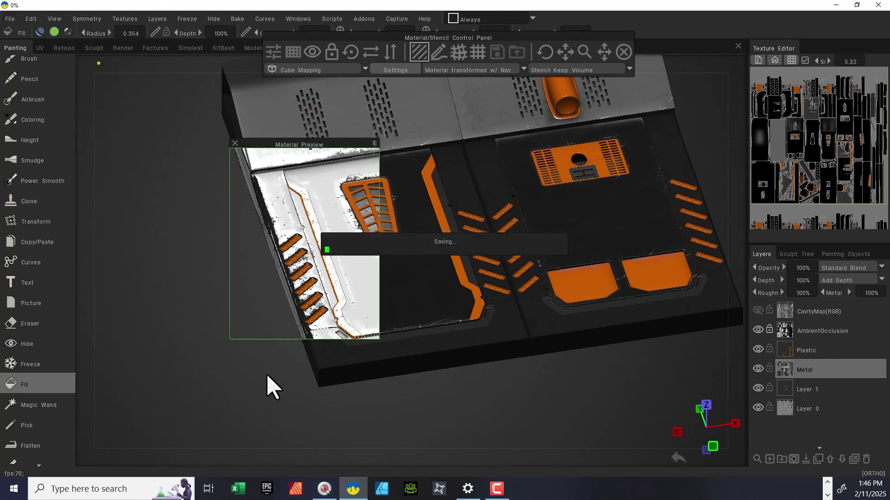
right_drag(124, 357, 187, 361)
drag(343, 145, 277, 125)
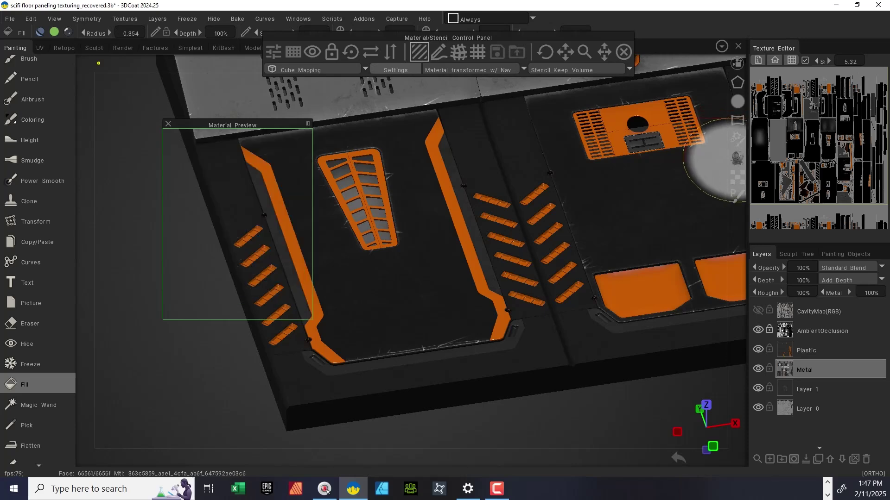
Duplicate the white paint_2 smart material in the Paints folder.
click(734, 160)
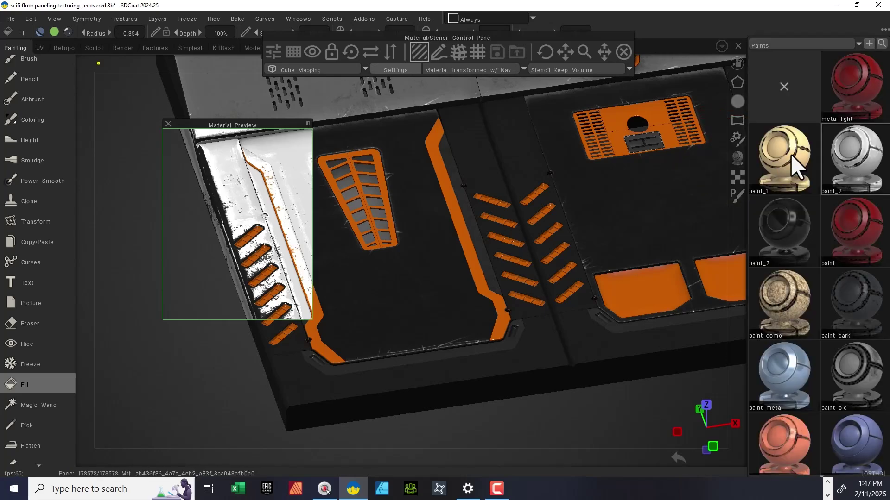
right_click(836, 159)
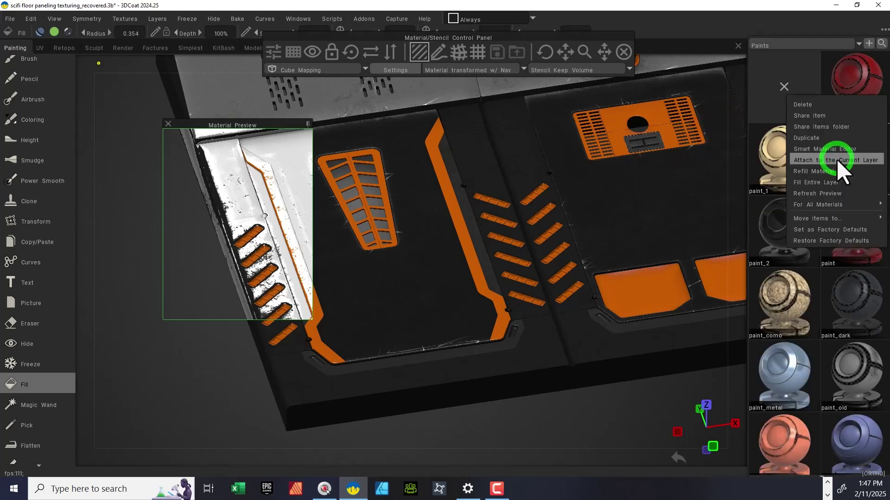
click(830, 134)
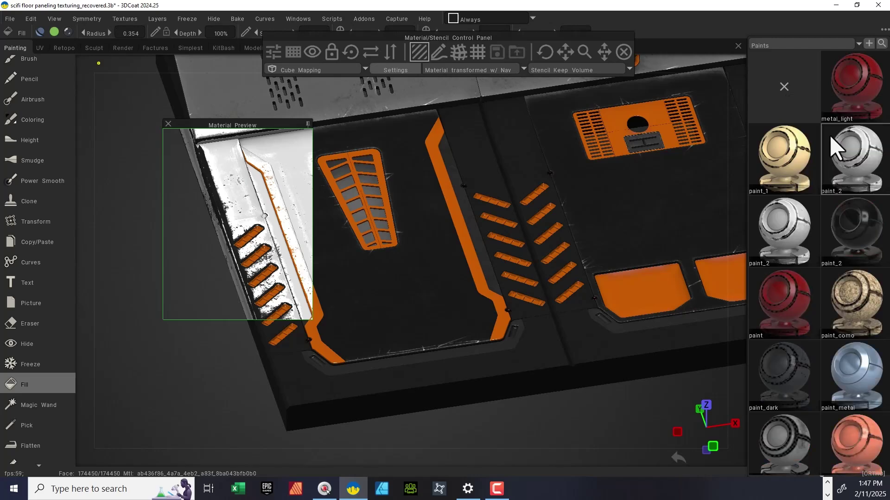
Open the white paint_2 material in the Smart Material Editor and clear the floating windows away from the material preview.
double_click(861, 164)
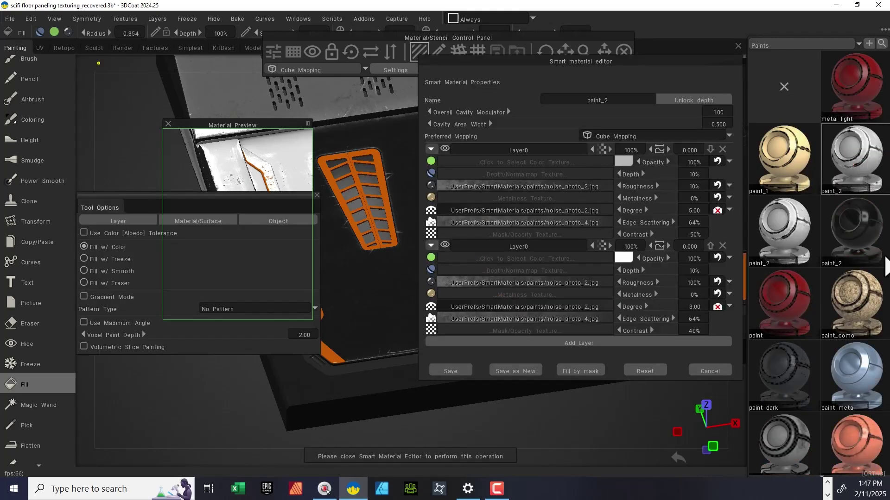
drag(626, 58, 661, 5)
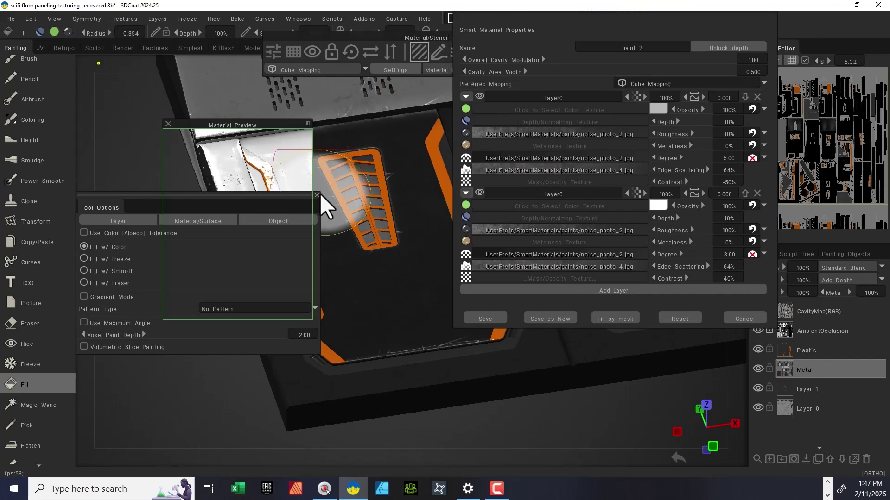
drag(114, 194, 48, 307)
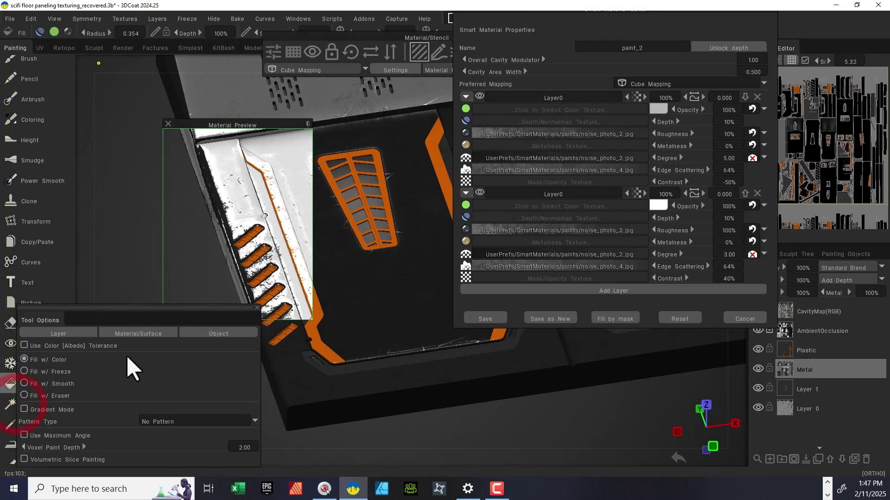
click(253, 308)
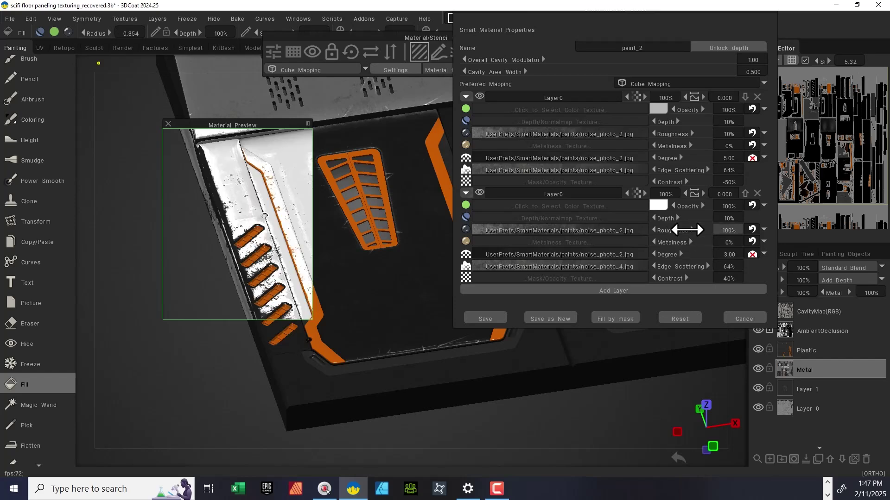
Set the roughness to 44% in the material's second layer and 50% in its first layer.
drag(682, 231, 635, 236)
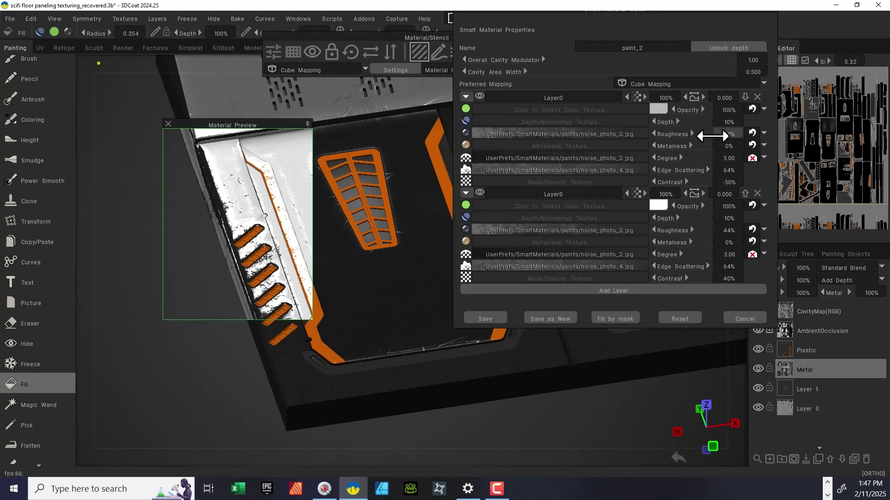
drag(713, 136, 709, 136)
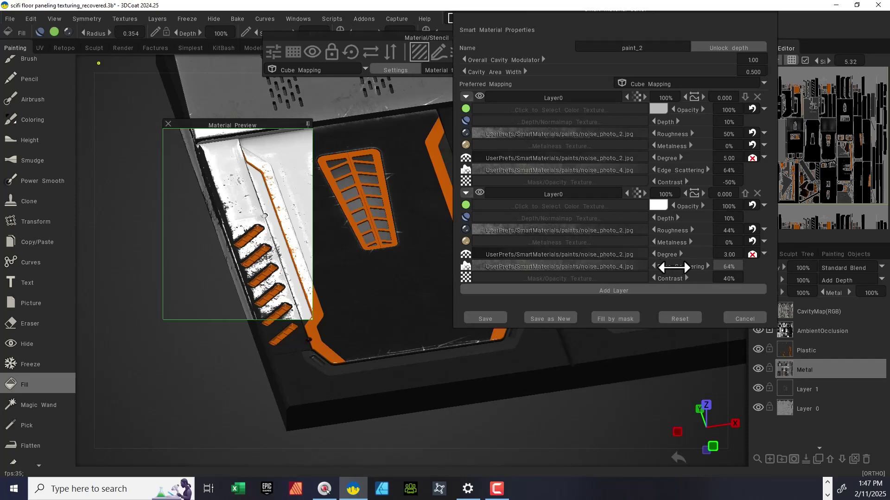
Set the Degree to 1.57 in the material's second layer and 0.250 in its first layer.
drag(690, 255, 663, 251)
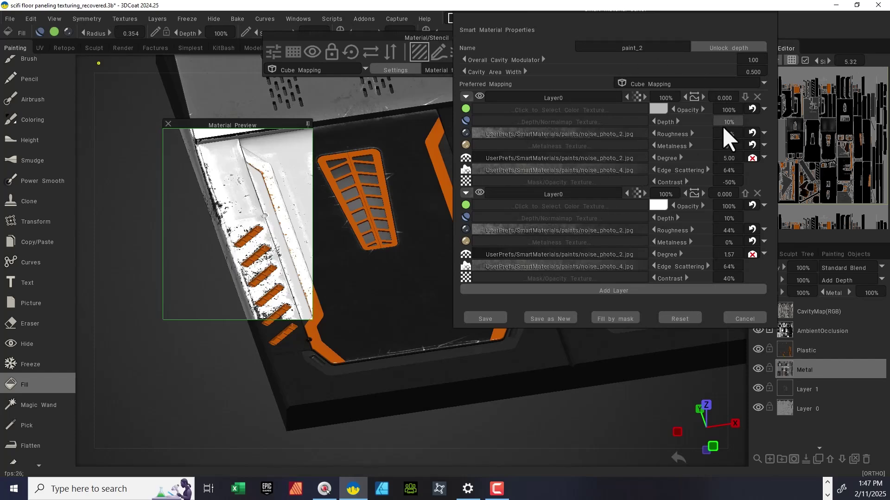
drag(727, 159, 613, 165)
mouse_move(624, 164)
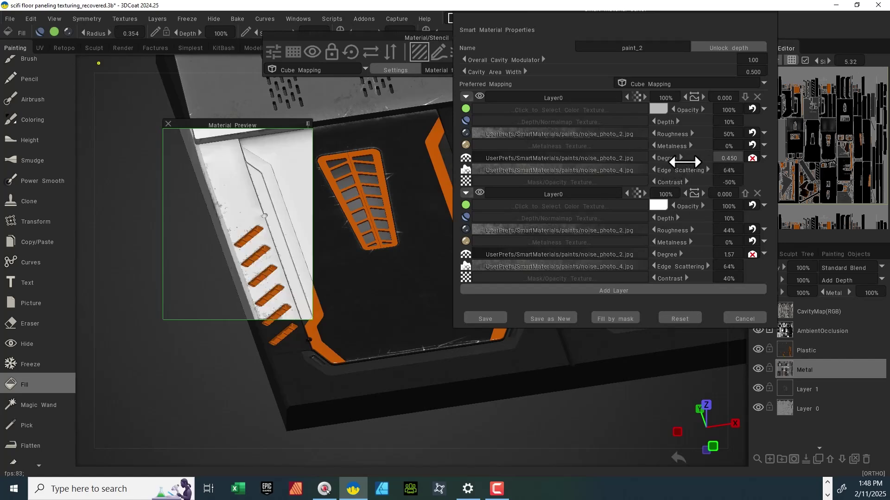
drag(690, 159, 686, 157)
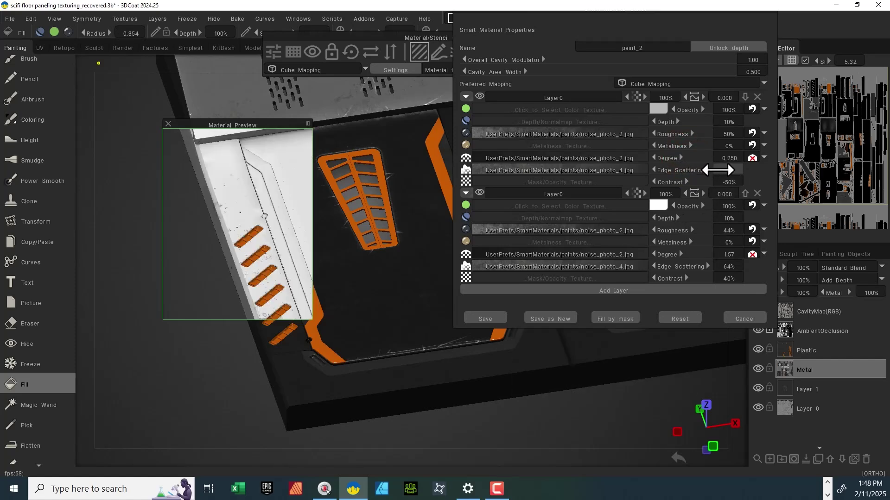
Set the first layer's Edge Scattering to 88% and the second layer's Metalness to 100%.
mouse_move(718, 170)
mouse_down()
mouse_move(740, 167)
mouse_move(700, 167)
mouse_up()
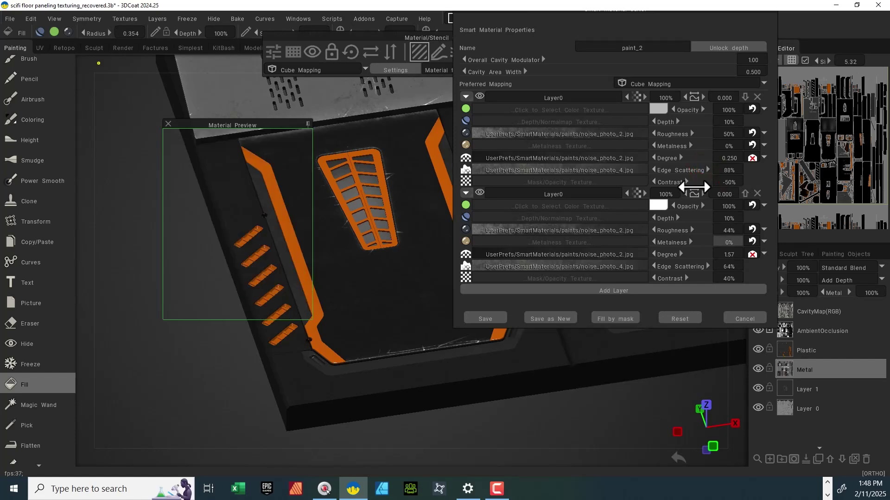
drag(678, 242, 726, 242)
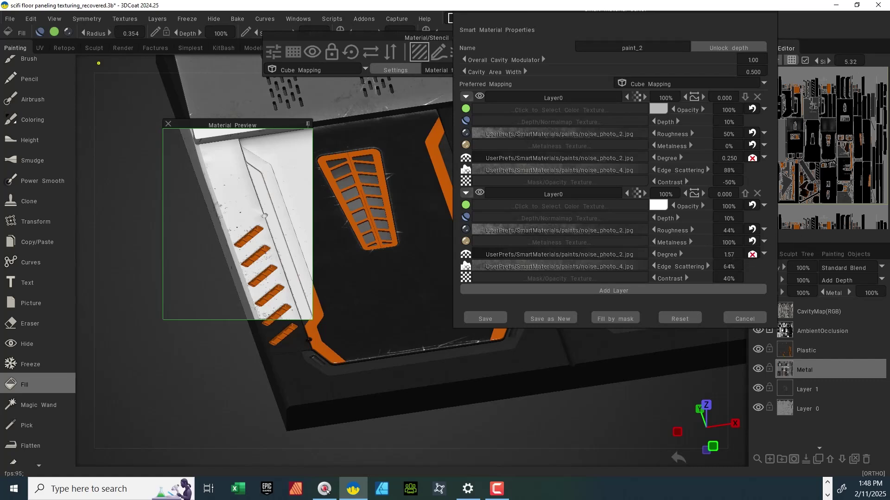
Set the second layer's Metalness to 100%, Roughness to 19% and Degree to 0.025.
key(ctrl+z)
drag(742, 234, 741, 234)
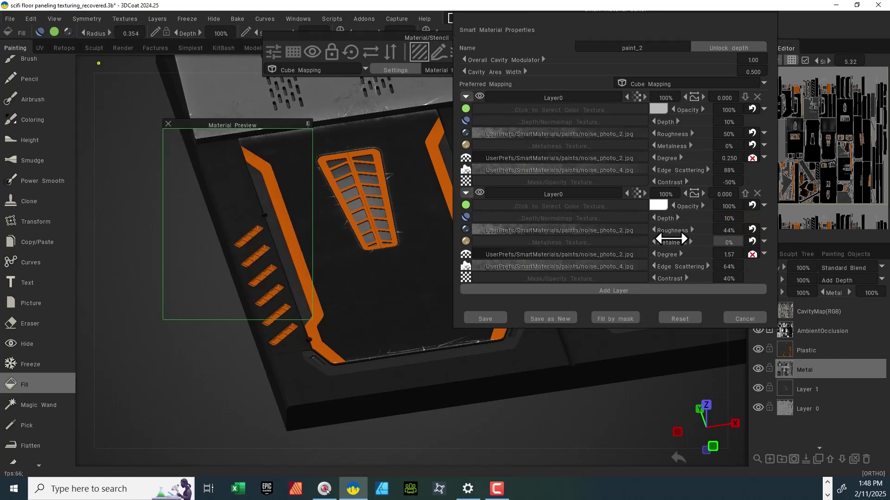
drag(675, 241, 885, 230)
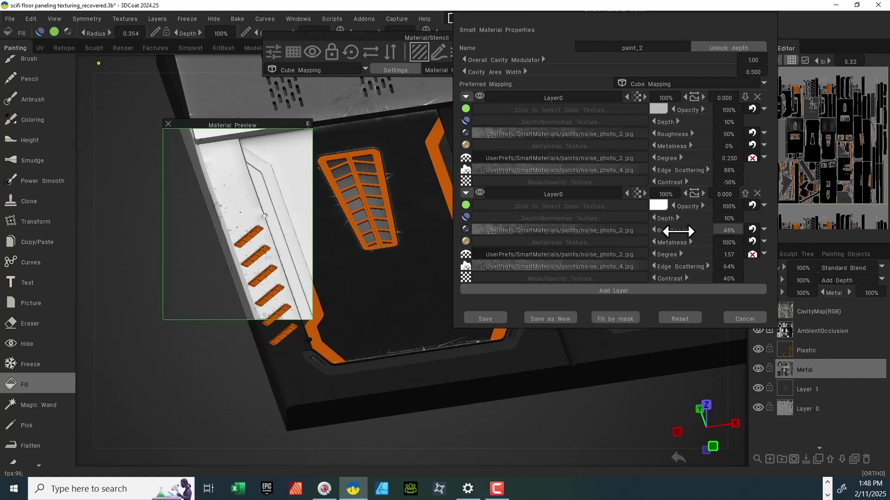
drag(677, 232, 627, 244)
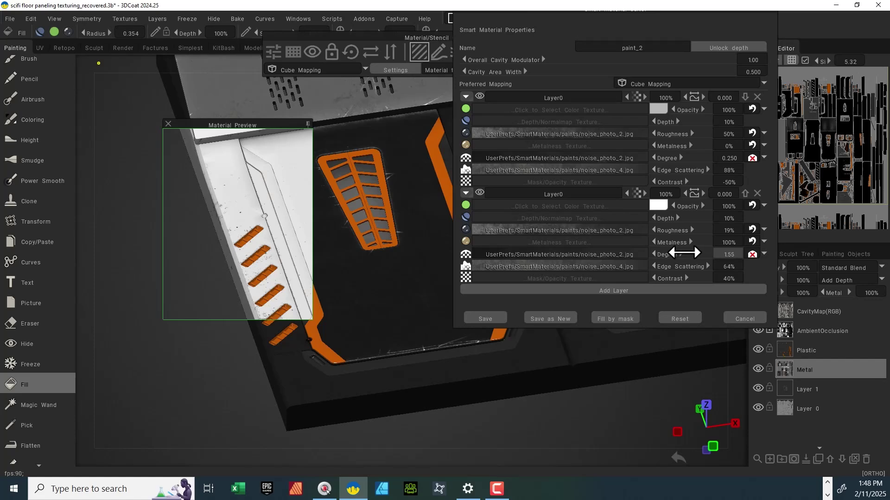
drag(684, 252, 647, 262)
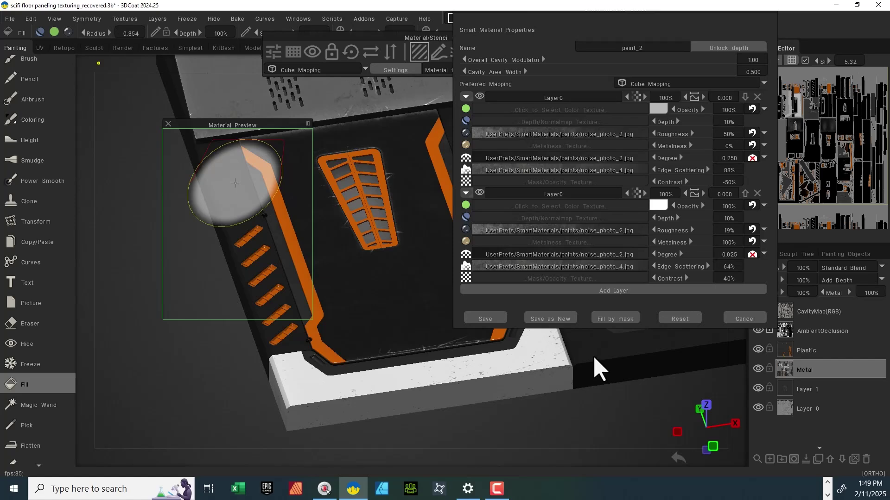
Save the edited paint_2 material and fill the remaining side strips and front borders of the floor model with it.
click(592, 368)
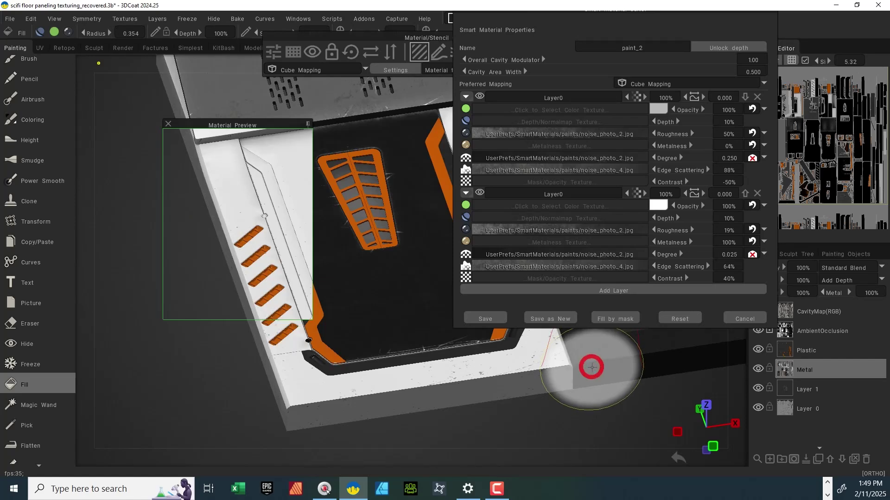
click(495, 316)
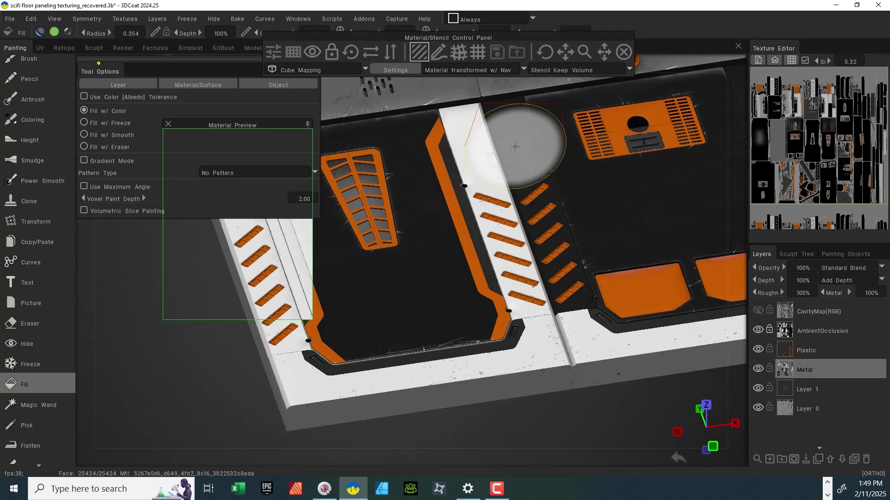
click(515, 147)
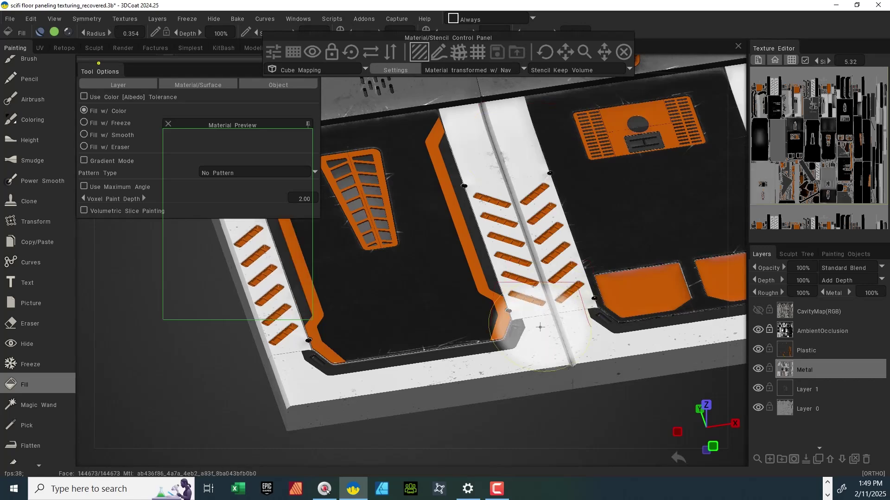
scroll(526, 424, down, 2)
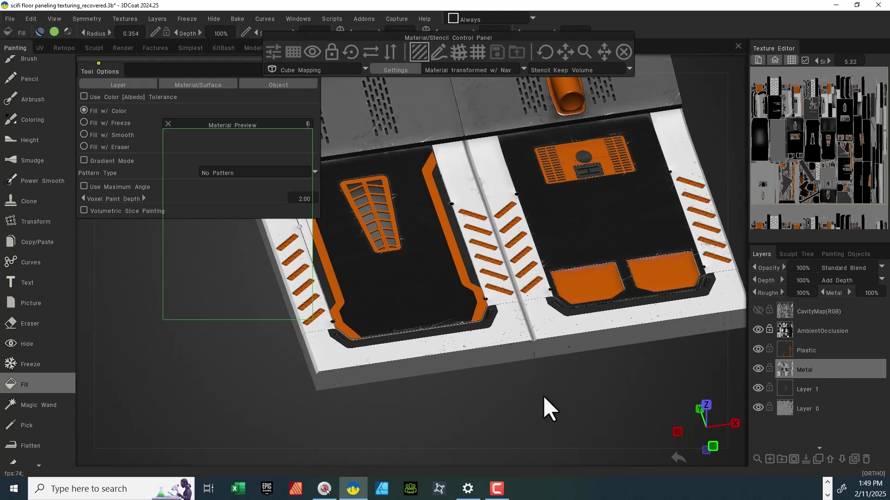
mouse_move(574, 391)
mouse_down()
mouse_move(524, 397)
mouse_move(586, 406)
mouse_move(556, 417)
mouse_up()
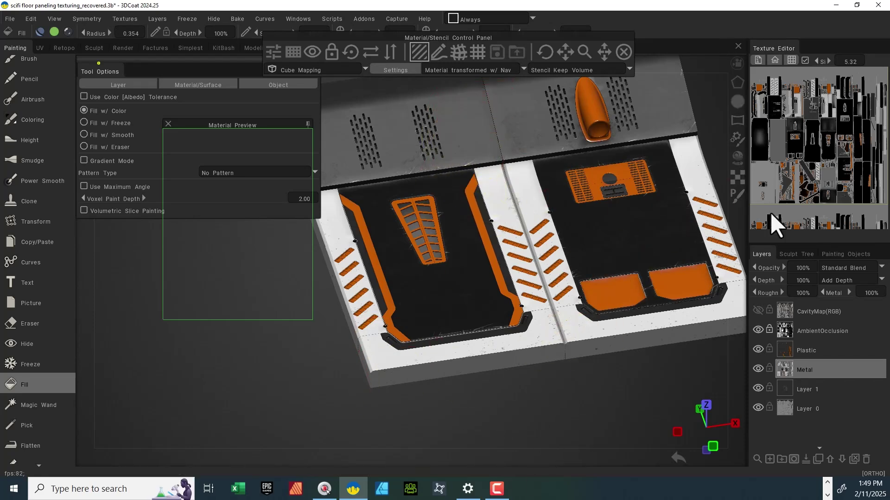
Look through the Paints smart materials and switch to the PaintsMetal folder.
click(738, 158)
scroll(846, 222, down, 5)
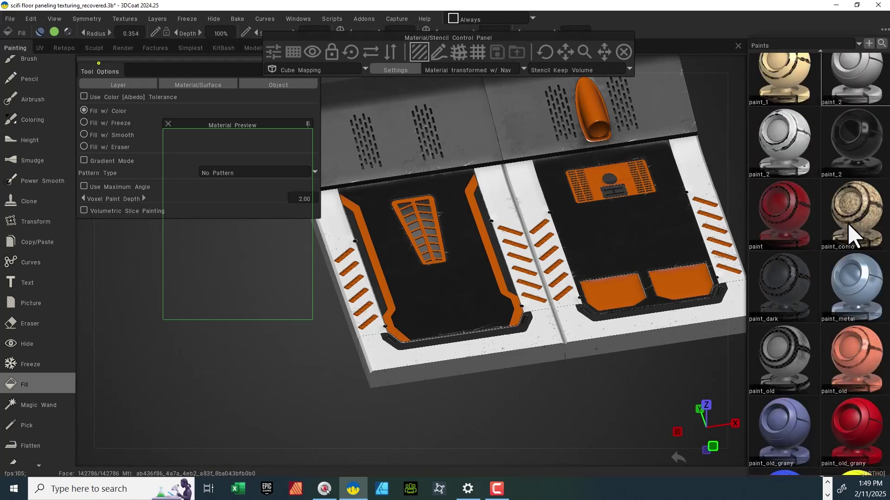
scroll(846, 230, down, 3)
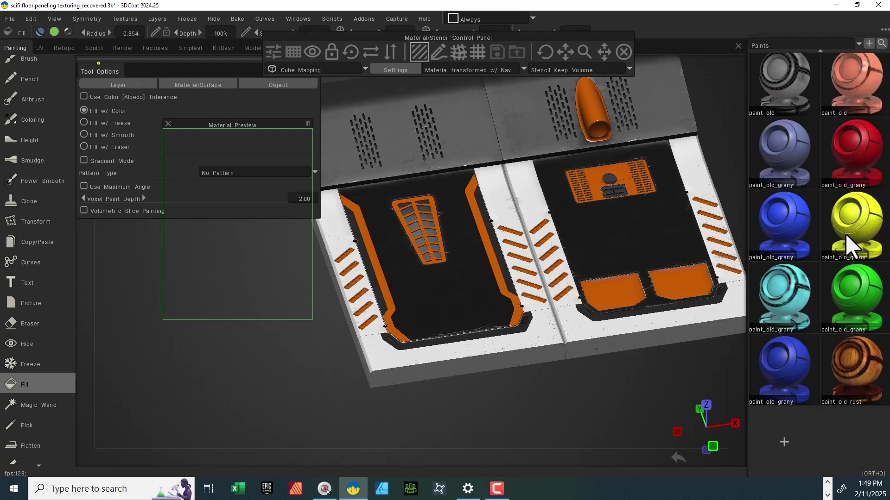
scroll(847, 223, up, 8)
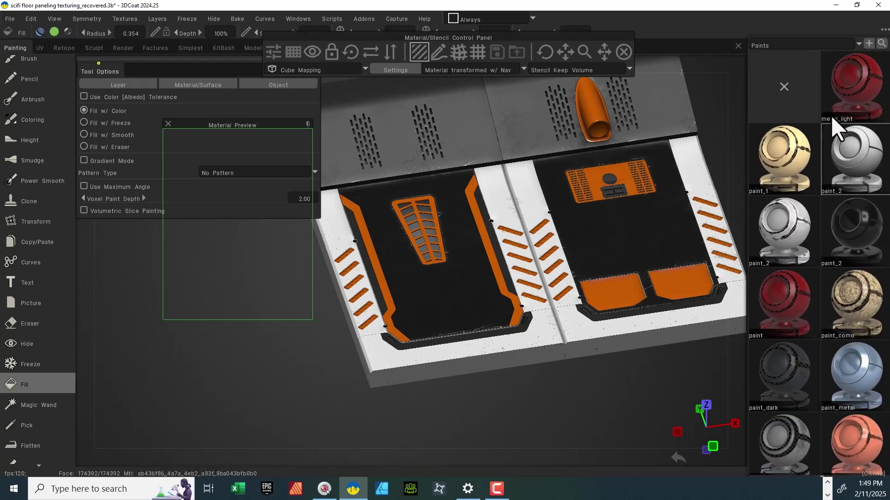
click(783, 46)
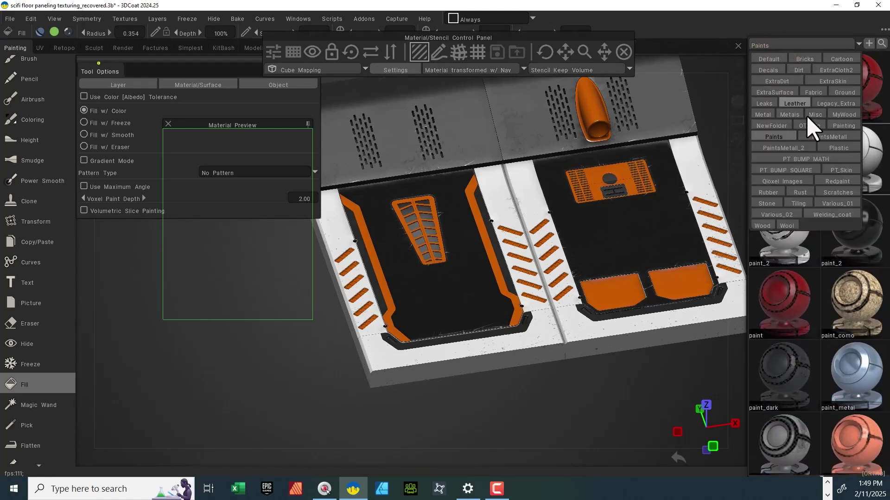
click(839, 139)
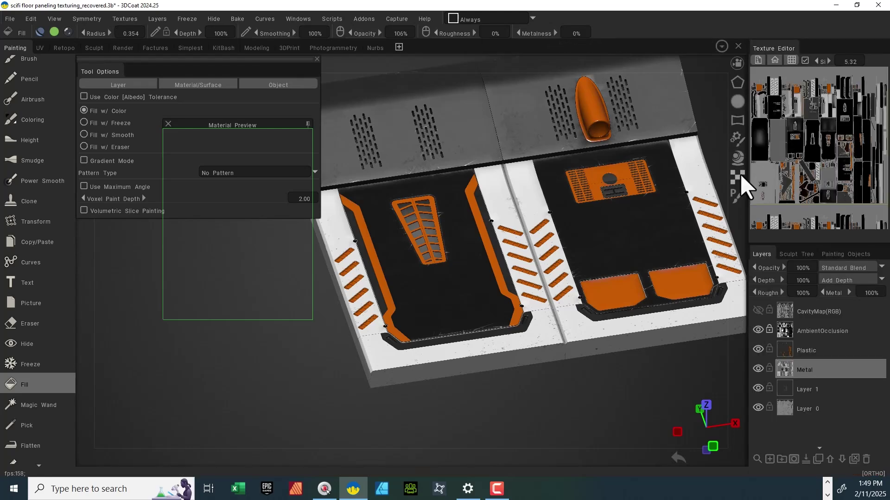
Choose the worn white paint_3 smart material from the PaintsMetal folder.
mouse_move(741, 175)
scroll(836, 338, down, 2)
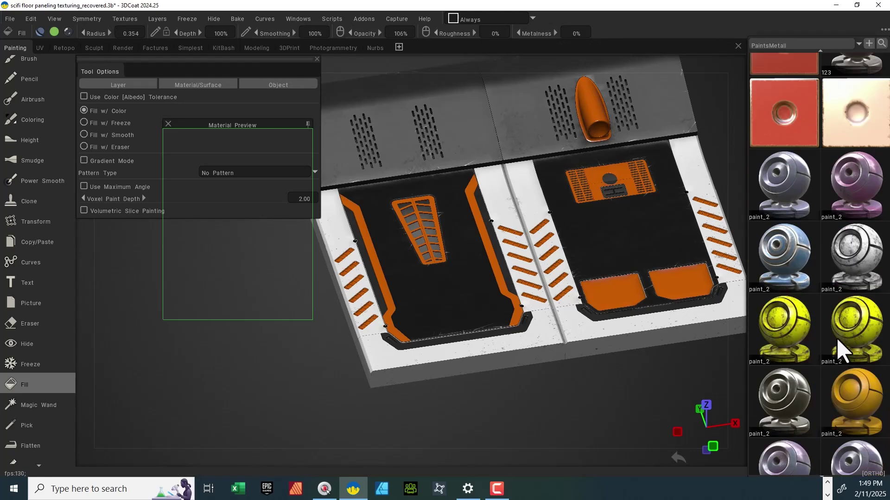
scroll(837, 336, down, 3)
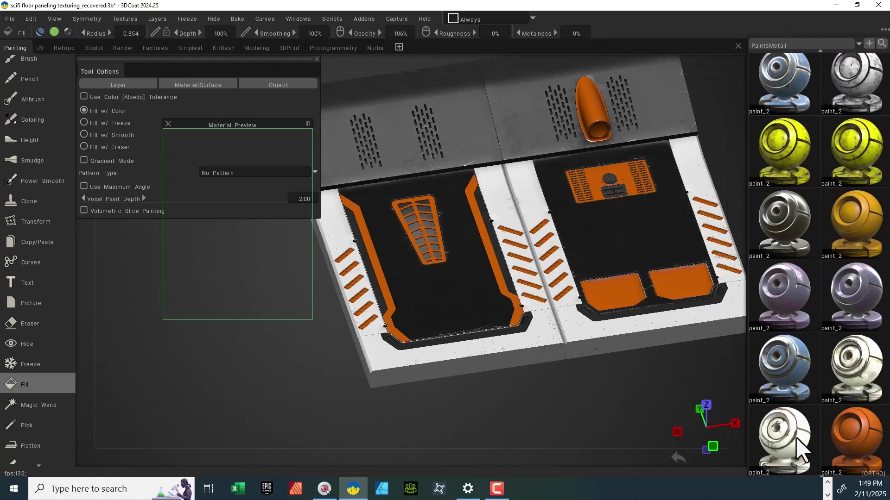
scroll(825, 289, down, 3)
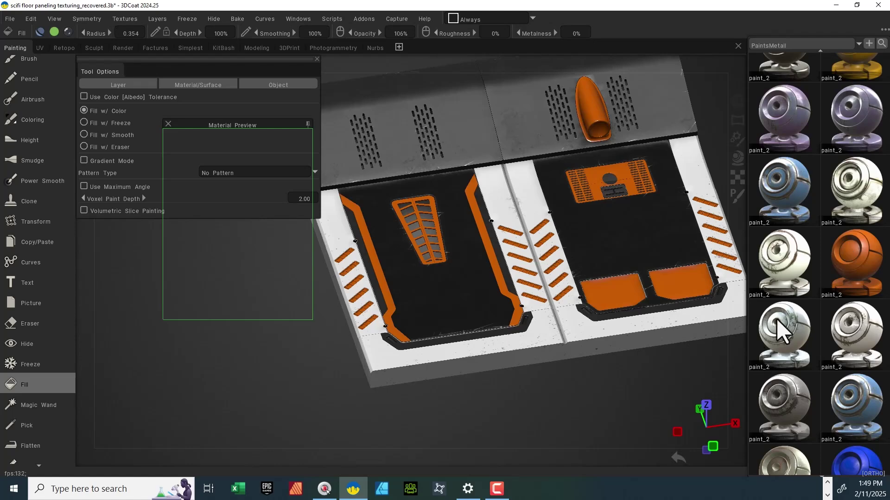
scroll(866, 332, down, 1)
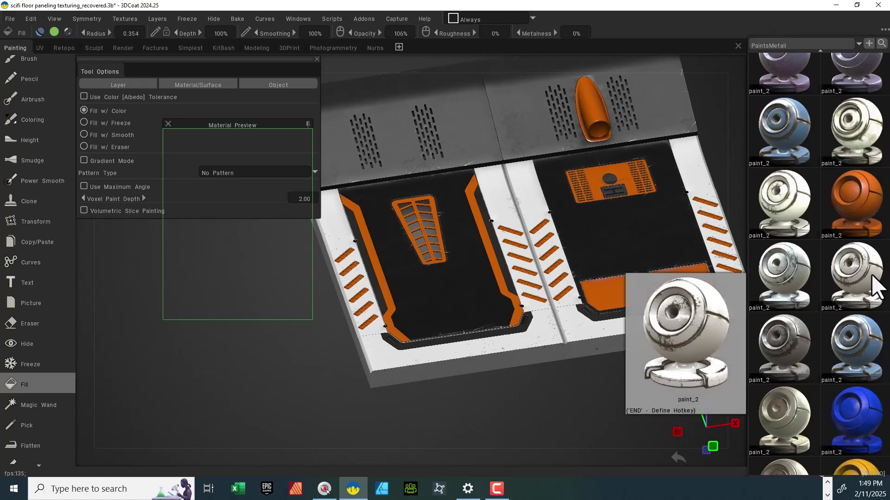
scroll(867, 276, down, 3)
scroll(863, 273, down, 1)
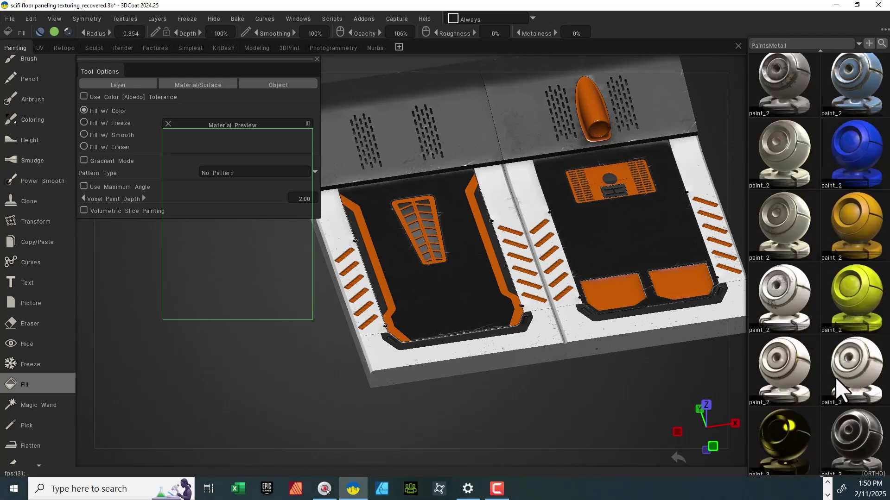
click(863, 371)
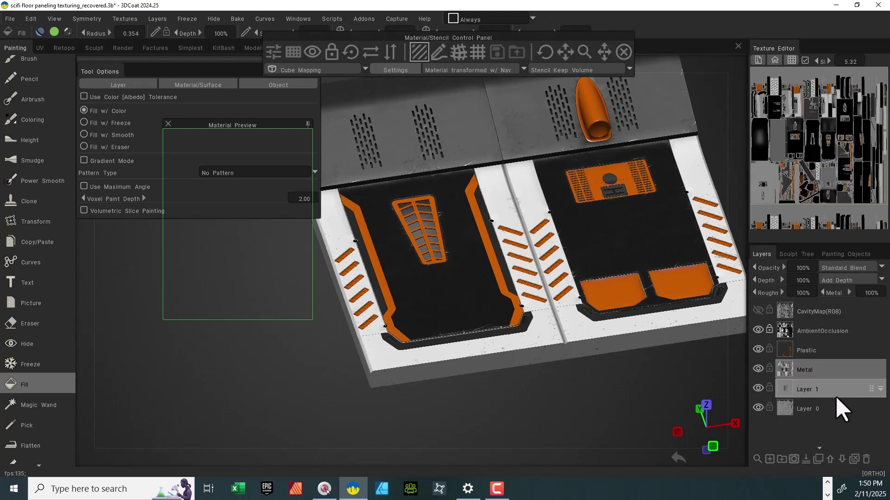
Preview the worn white paint on the sloped vented panel and examine its edge wear up close.
mouse_move(224, 126)
mouse_down()
mouse_move(348, 103)
mouse_move(375, 78)
mouse_up()
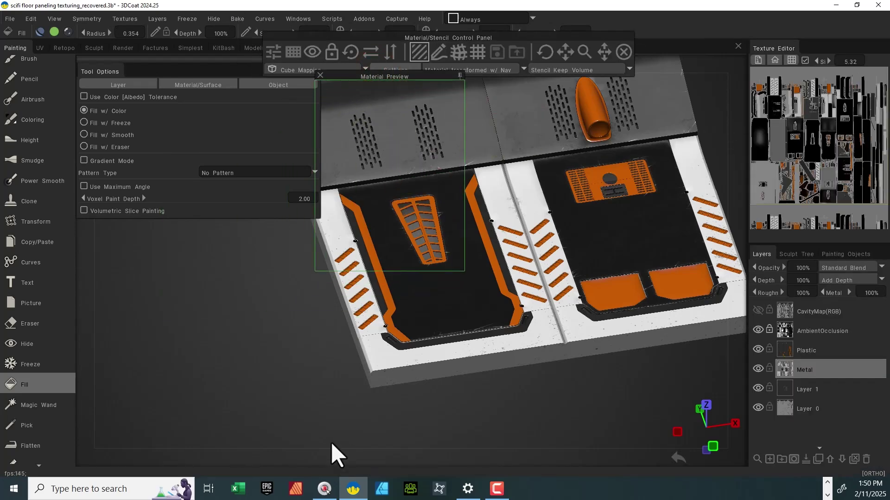
mouse_move(248, 341)
right_down()
mouse_move(271, 357)
mouse_move(263, 346)
right_up()
middle_drag(262, 346, 340, 416)
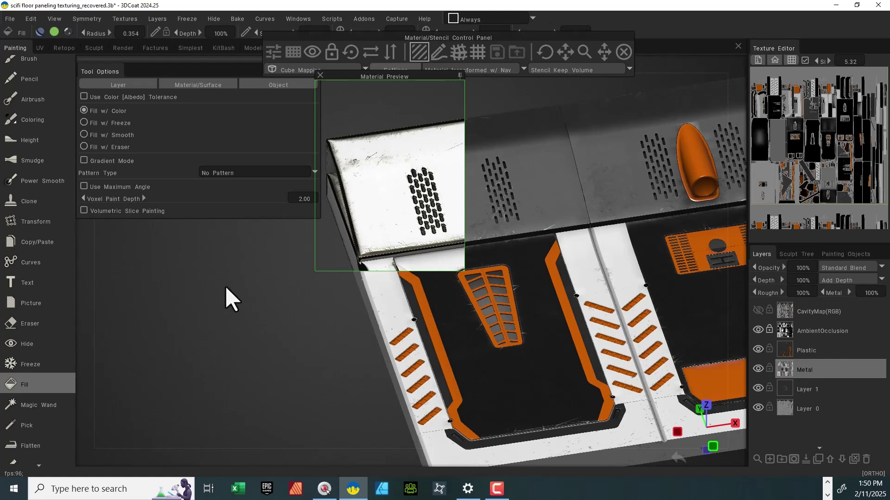
right_drag(225, 285, 301, 327)
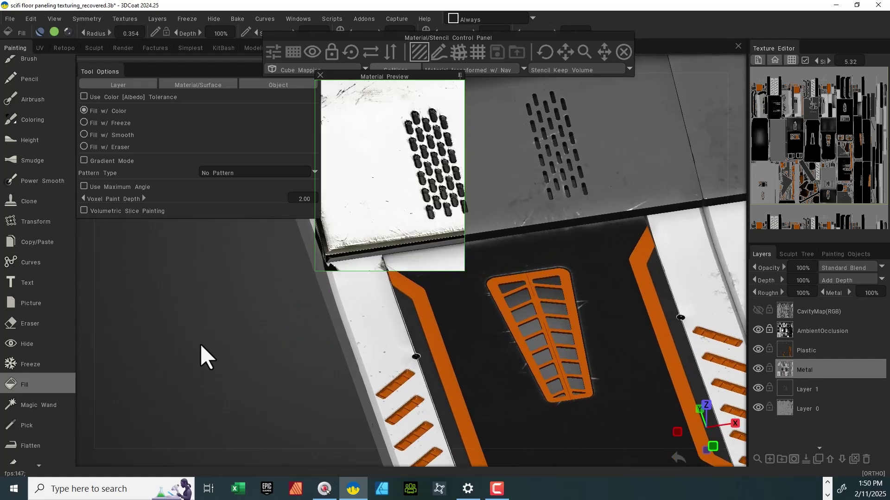
right_drag(230, 354, 174, 344)
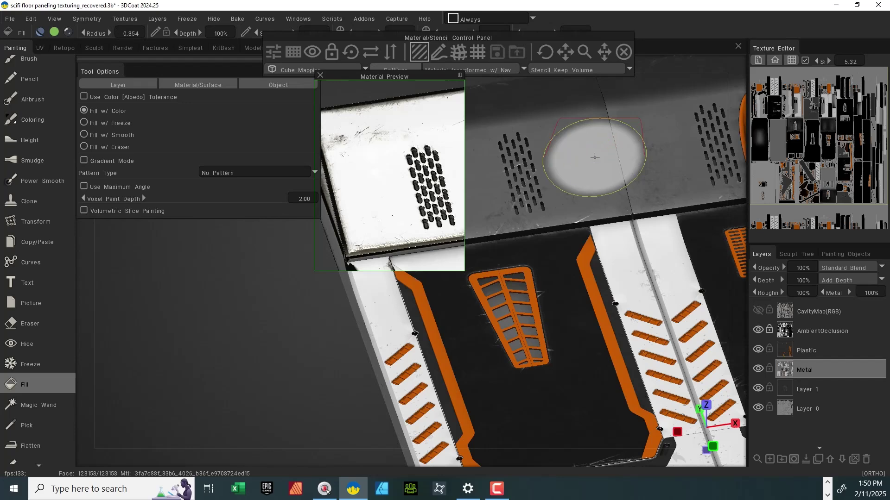
Fill the two sloped vented panels and the dark main floor panels with the worn white paint.
click(595, 157)
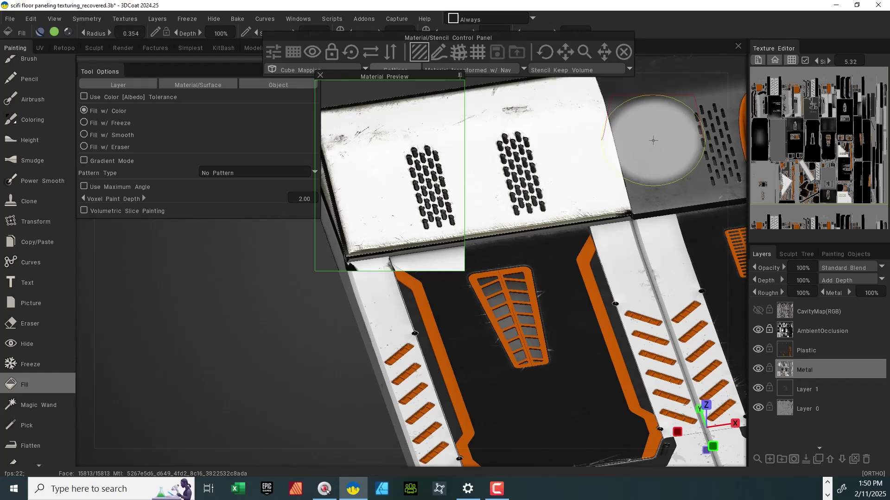
click(653, 140)
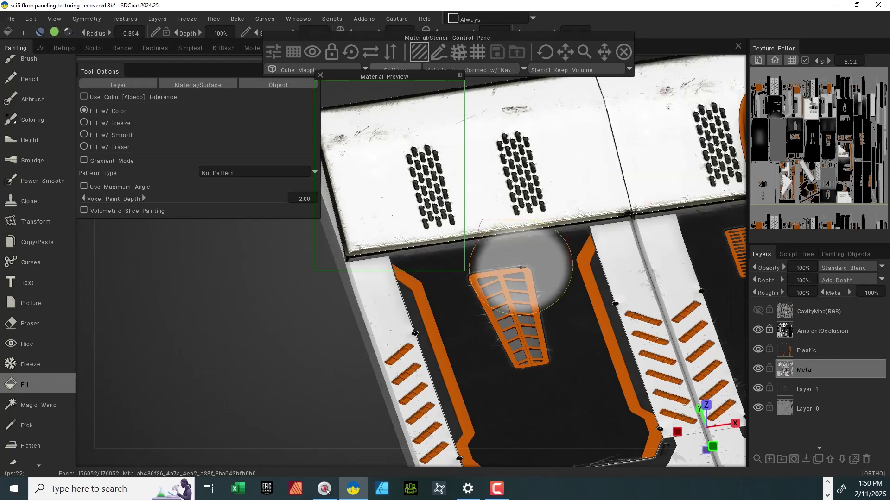
click(552, 258)
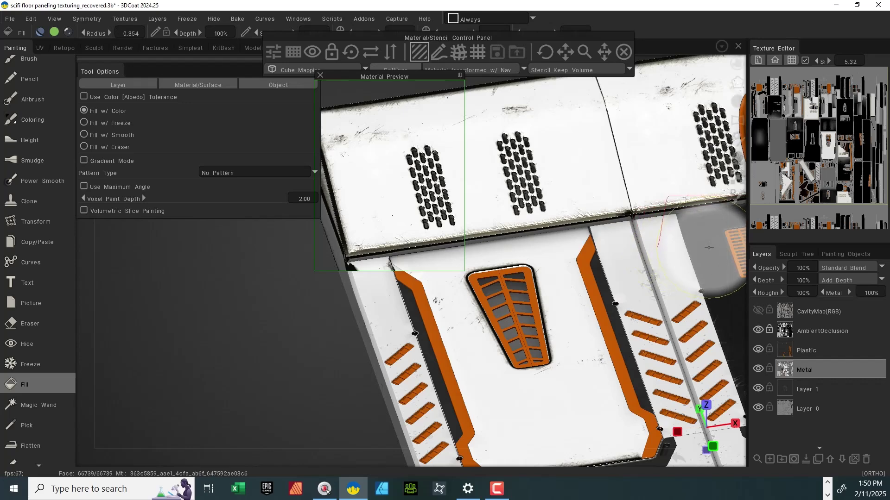
right_drag(277, 368, 202, 337)
drag(254, 352, 252, 333)
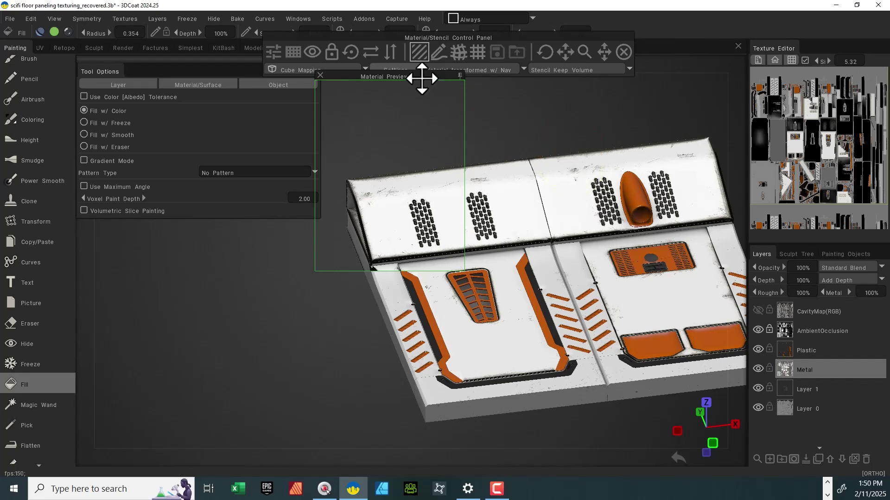
Preview the worn white paint on the middle strips, move the preview off the model and refill the sloped vented panel.
drag(421, 78, 581, 127)
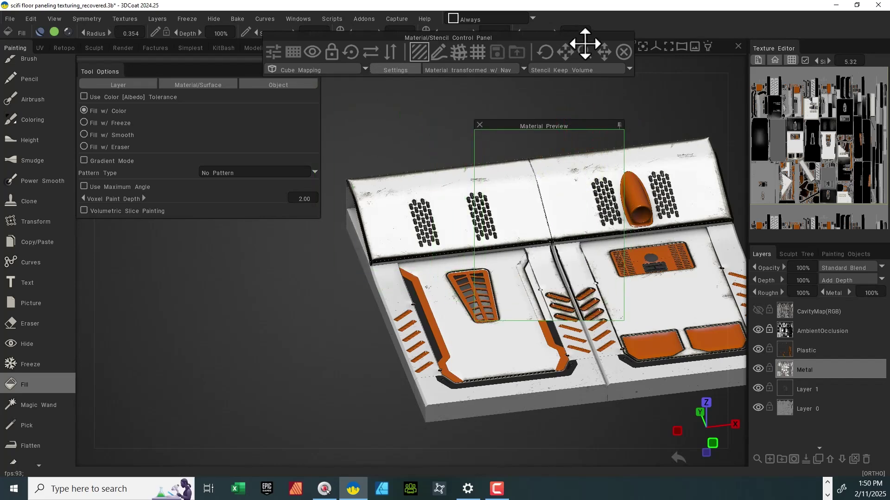
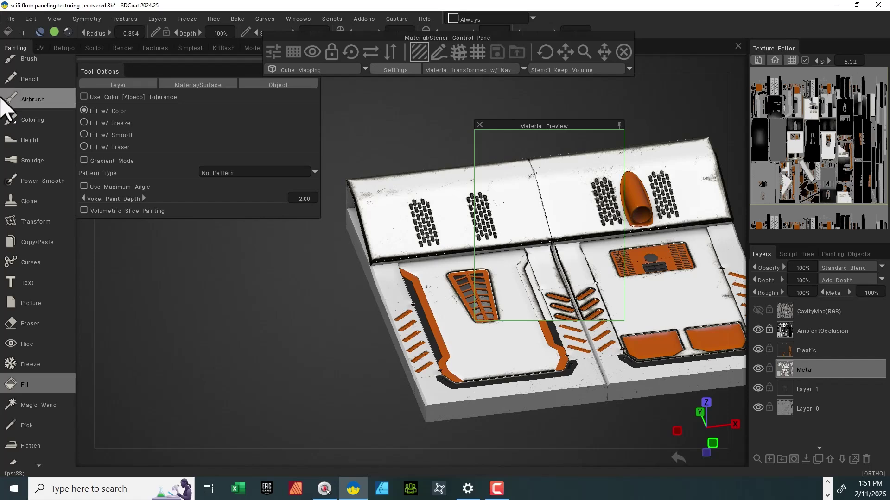
drag(518, 124, 260, 235)
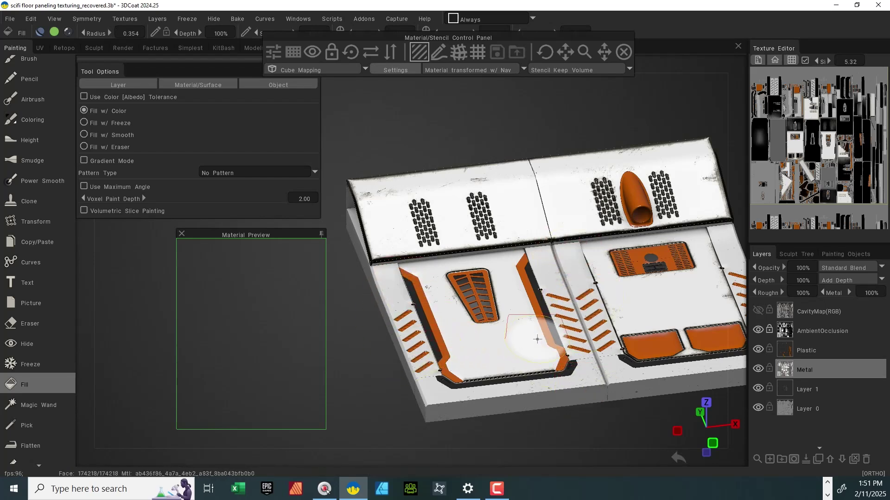
scroll(547, 202, up, 3)
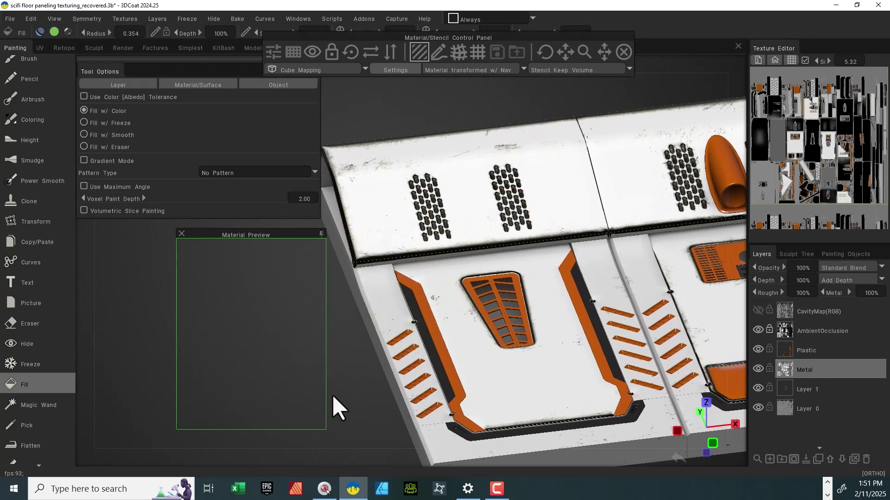
mouse_move(367, 412)
mouse_down()
mouse_move(389, 416)
mouse_move(371, 419)
mouse_up()
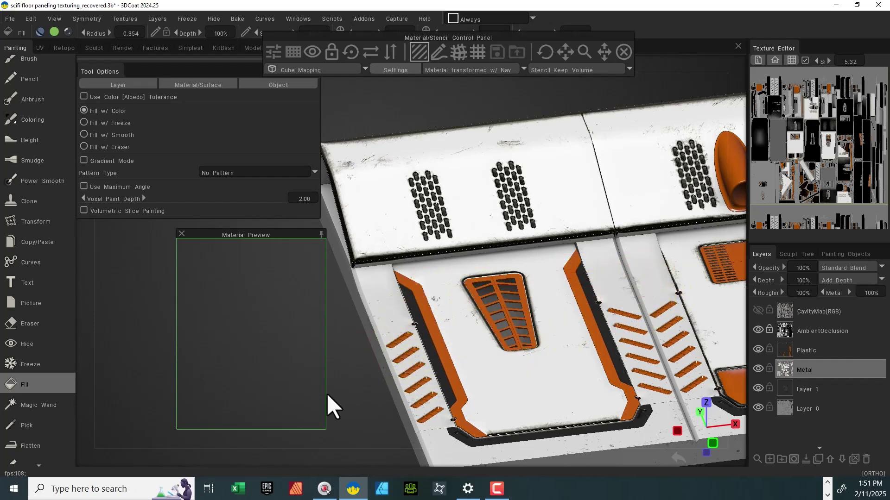
mouse_move(364, 396)
mouse_down()
mouse_move(393, 334)
mouse_move(380, 287)
mouse_up()
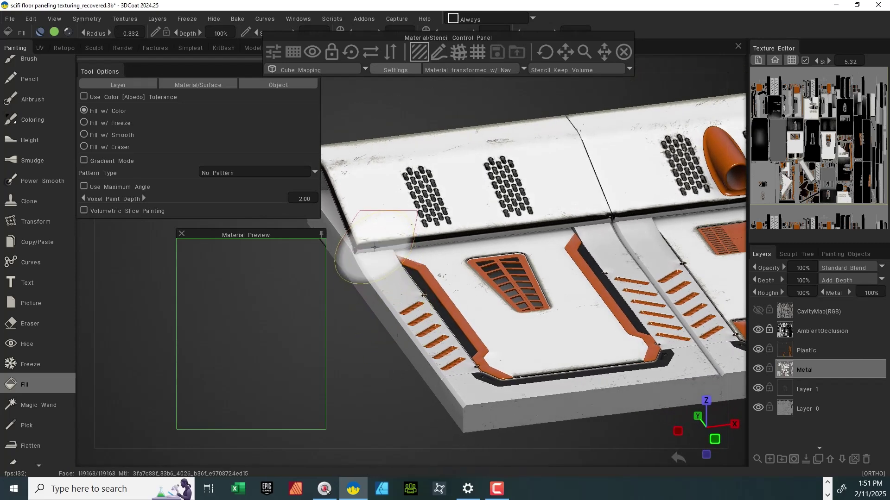
click(378, 225)
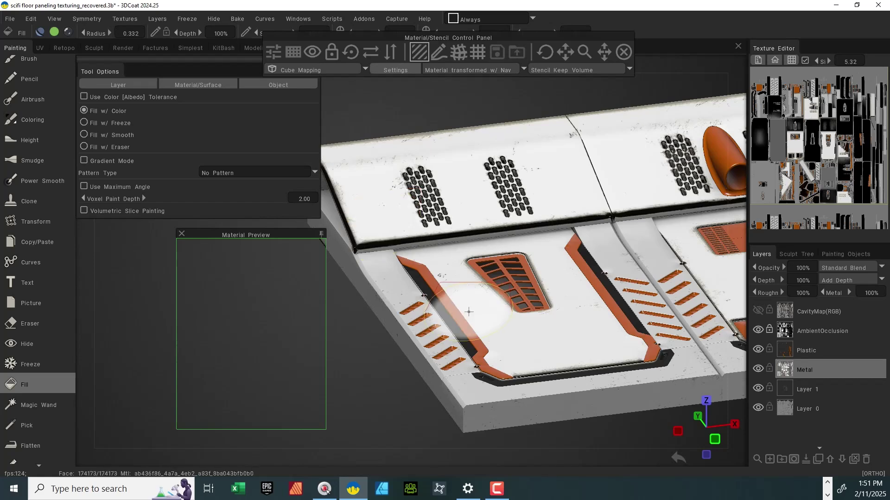
Open the worn white paint_3 smart material for editing and set its lower layer's edge scattering to 3%.
click(390, 242)
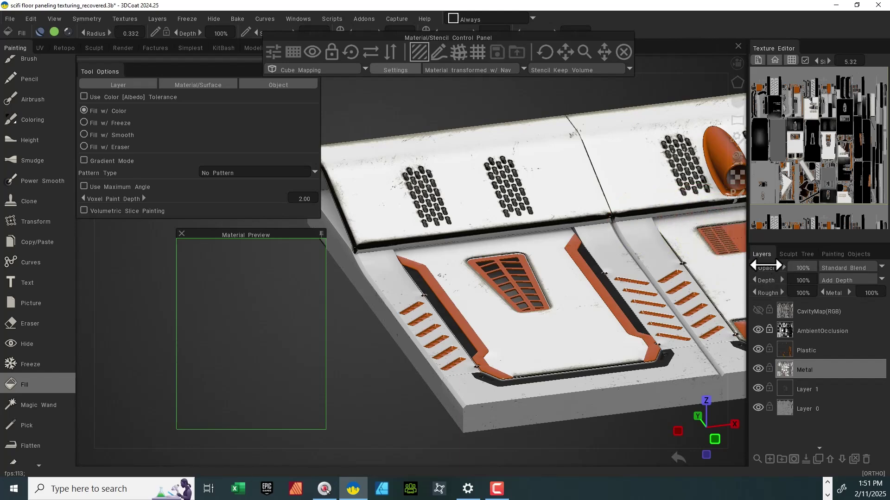
mouse_move(737, 177)
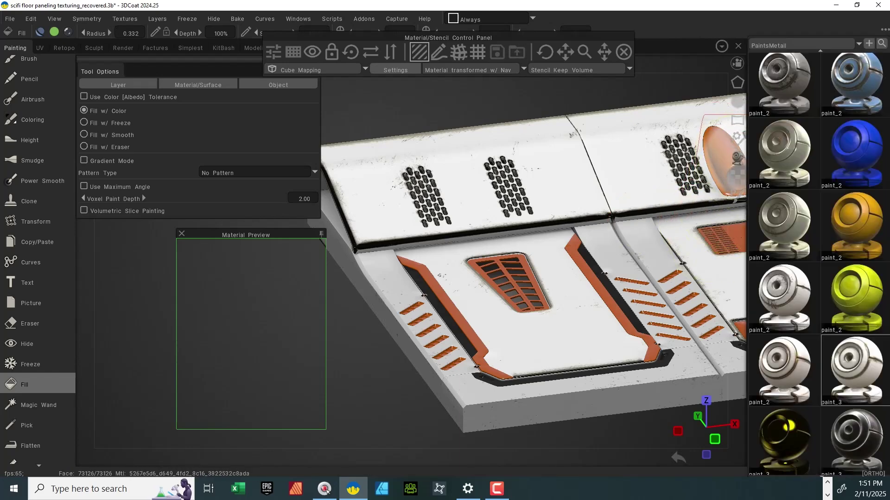
double_click(854, 372)
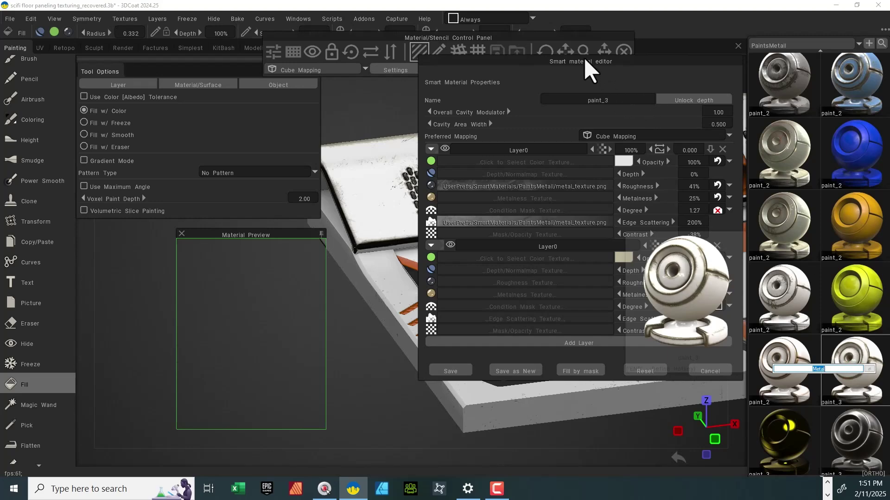
drag(599, 64, 746, 35)
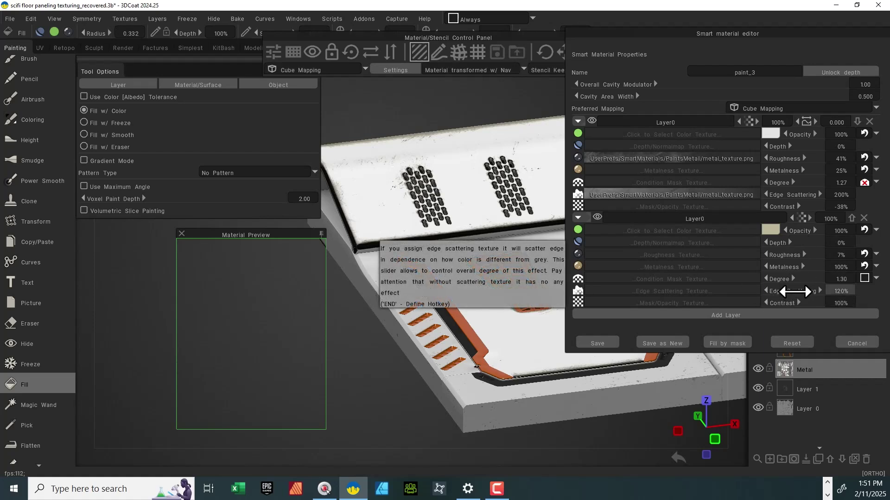
drag(794, 291, 741, 295)
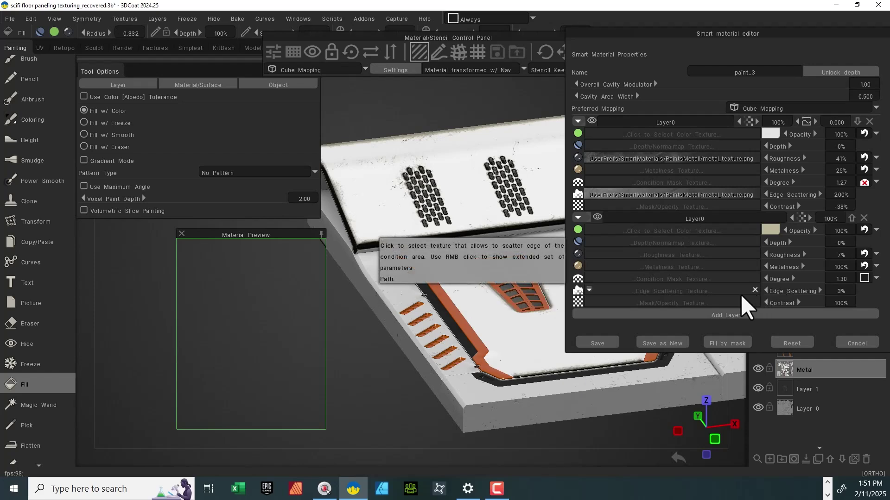
Set the upper layer's edge scattering to 0% and degree to 0.475, and the lower layer's degree to 0.425, previewing on the model.
drag(800, 195, 791, 198)
drag(316, 234, 411, 159)
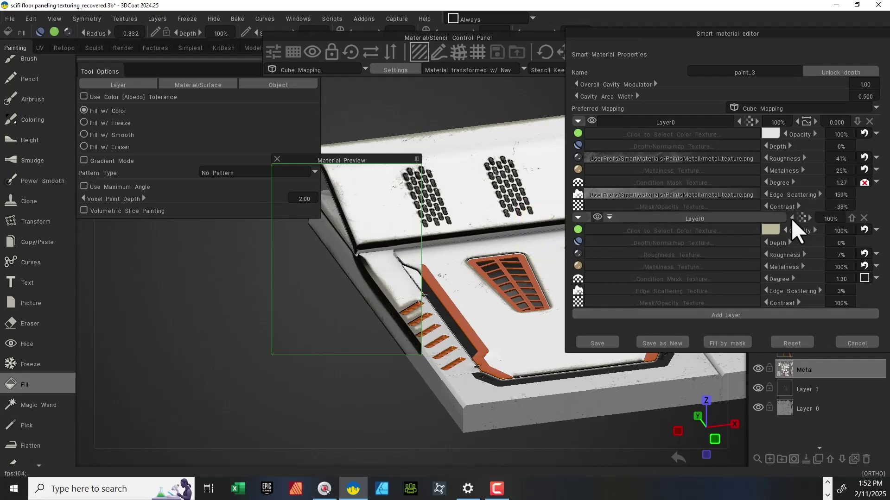
drag(808, 194, 721, 190)
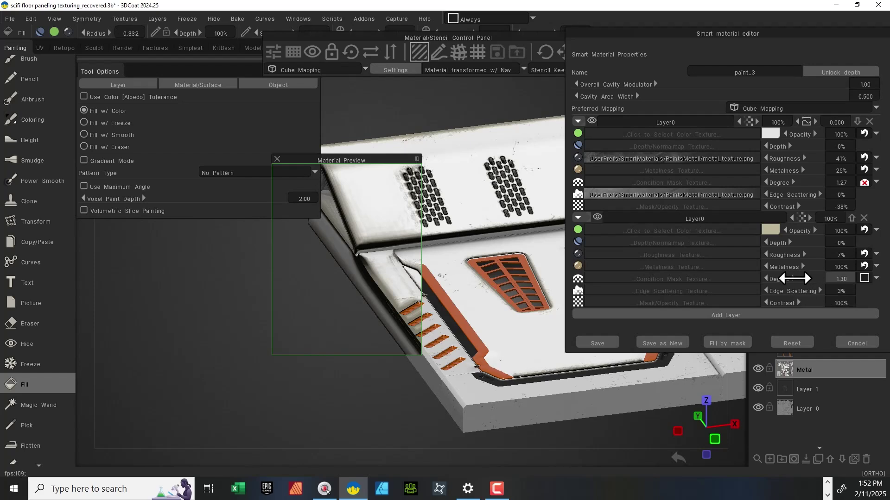
drag(790, 278, 778, 279)
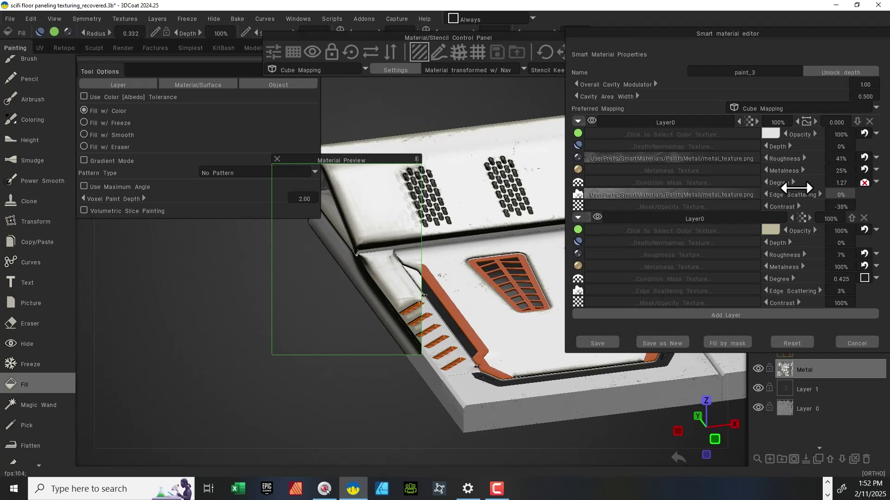
mouse_move(786, 184)
mouse_down()
mouse_move(768, 187)
mouse_move(776, 189)
mouse_up()
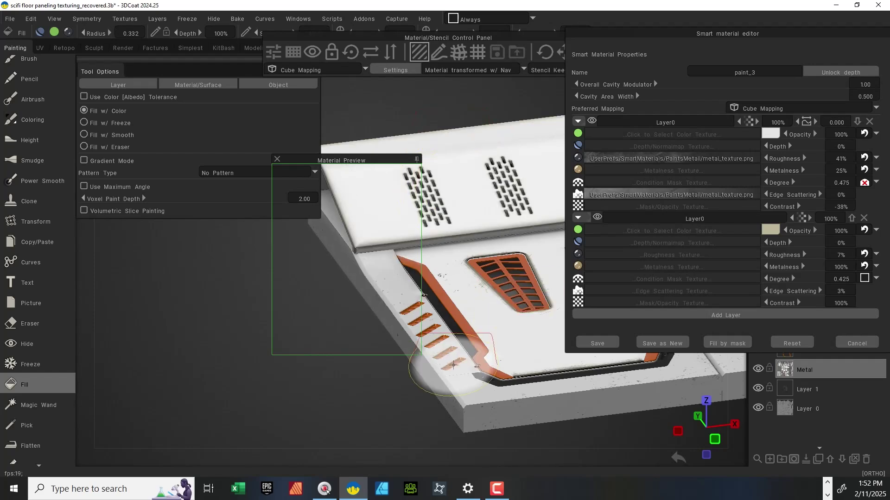
Refill the sloped panels and main floor panels with the edited paint_3 and save the smart material.
drag(331, 446, 205, 437)
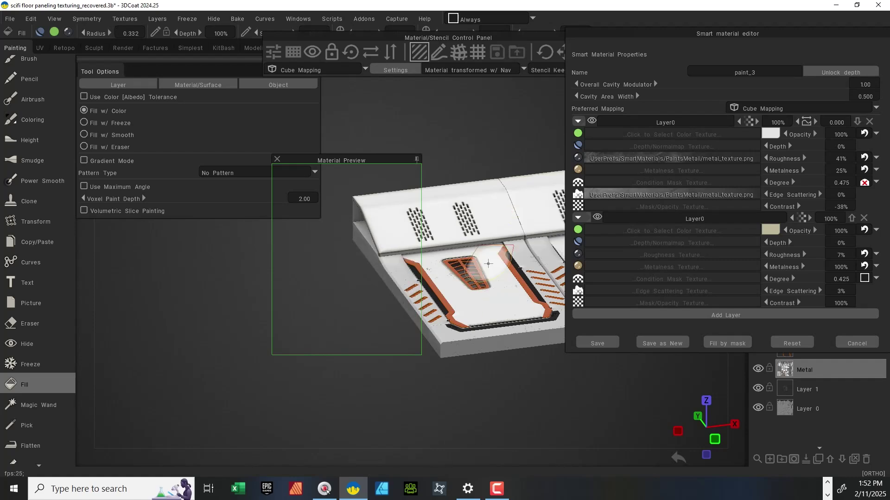
right_drag(481, 397, 542, 415)
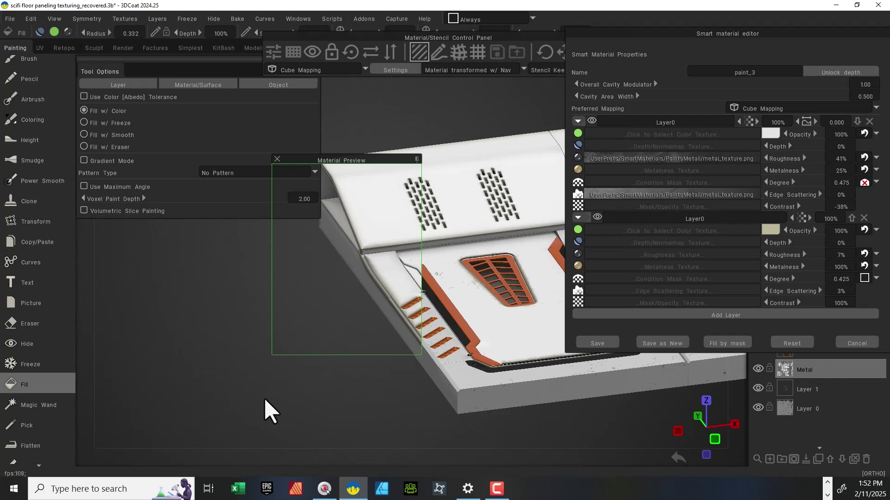
drag(206, 351, 187, 336)
middle_drag(192, 347, 107, 334)
right_drag(516, 415, 473, 423)
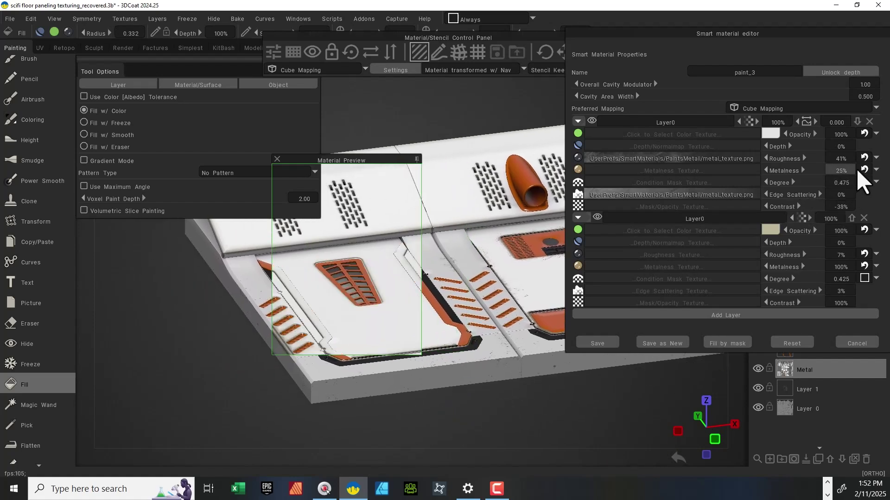
right_drag(582, 415, 536, 412)
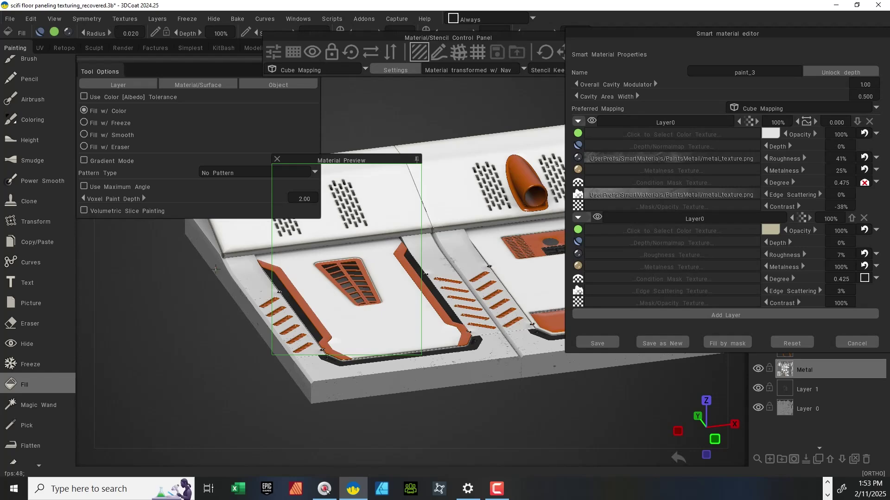
drag(215, 356, 180, 373)
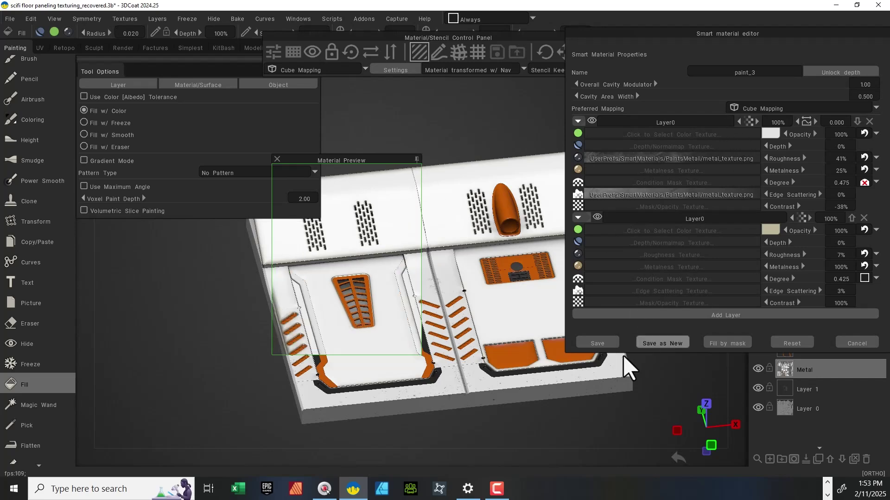
click(609, 346)
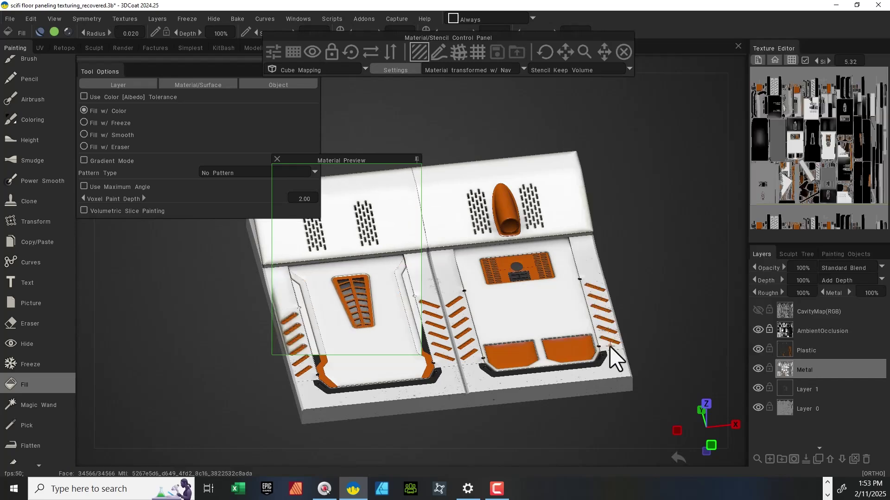
Choose the blue gold_rough smart material from the Metal folder.
mouse_move(730, 165)
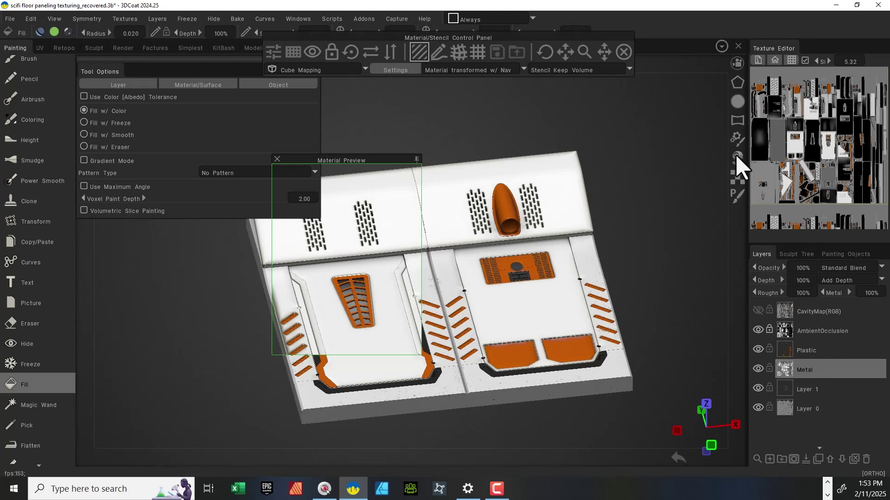
click(736, 155)
click(777, 47)
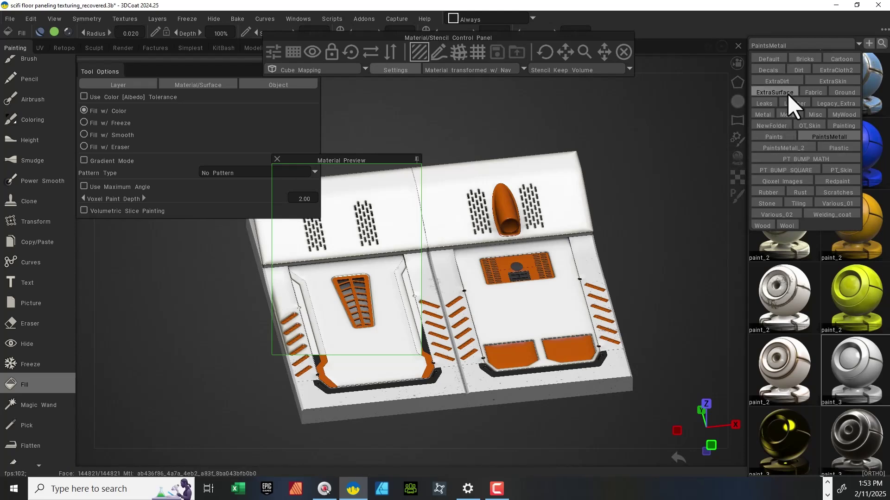
click(760, 114)
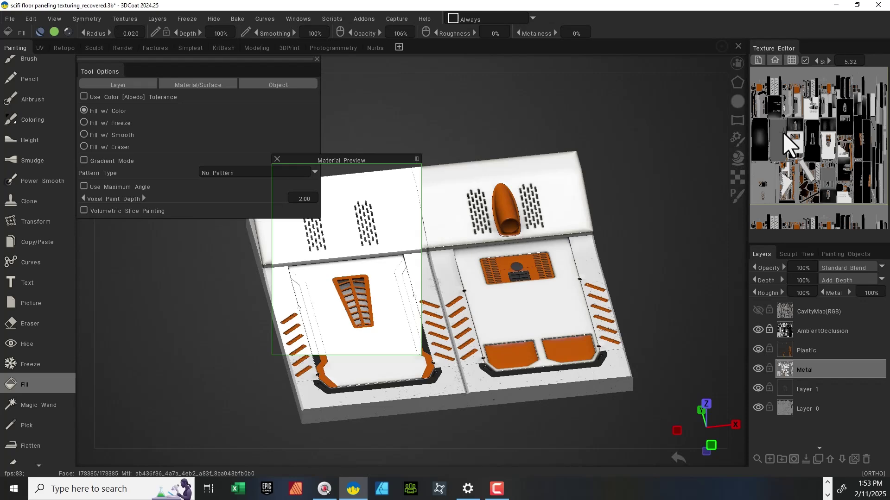
click(738, 156)
scroll(829, 102, up, 3)
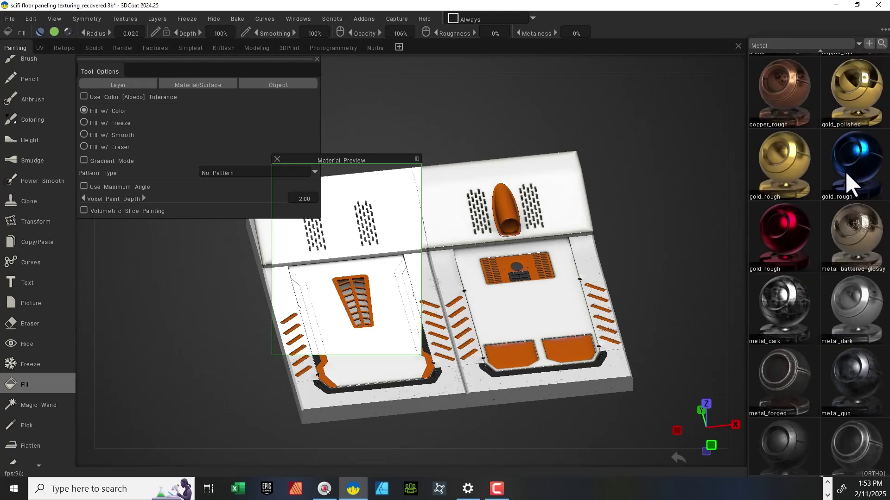
click(854, 183)
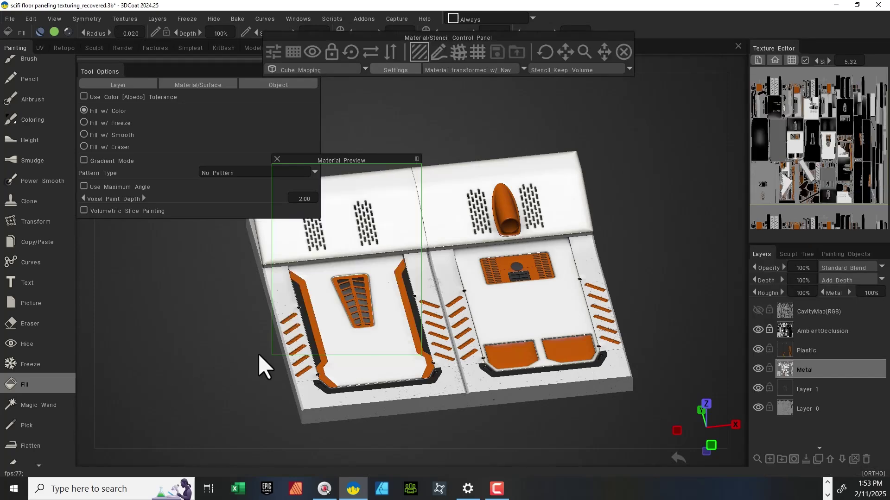
Fill the two small round bolts along the outer edge of the vented floor panel with the blue metal.
scroll(467, 304, up, 5)
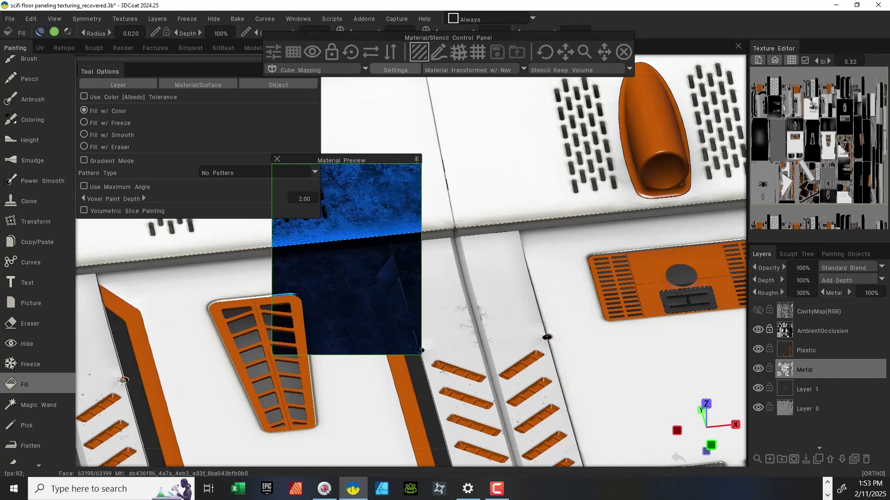
click(125, 380)
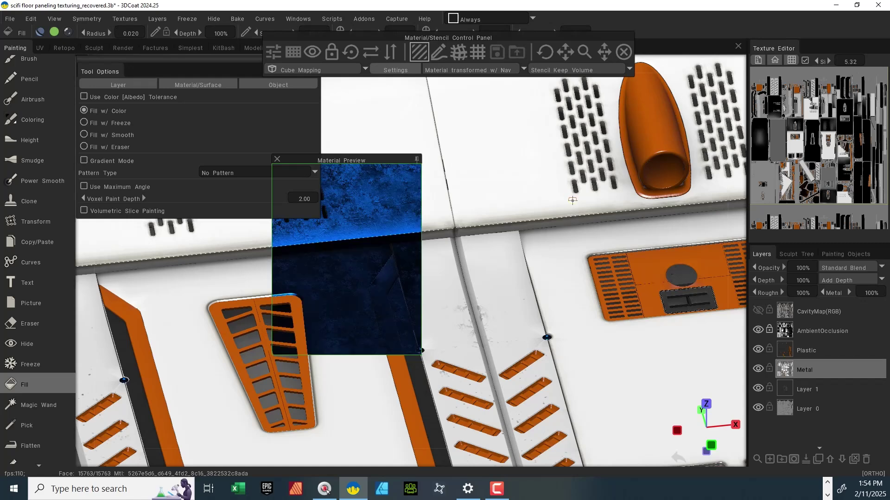
alt+right_drag(669, 280, 506, 267)
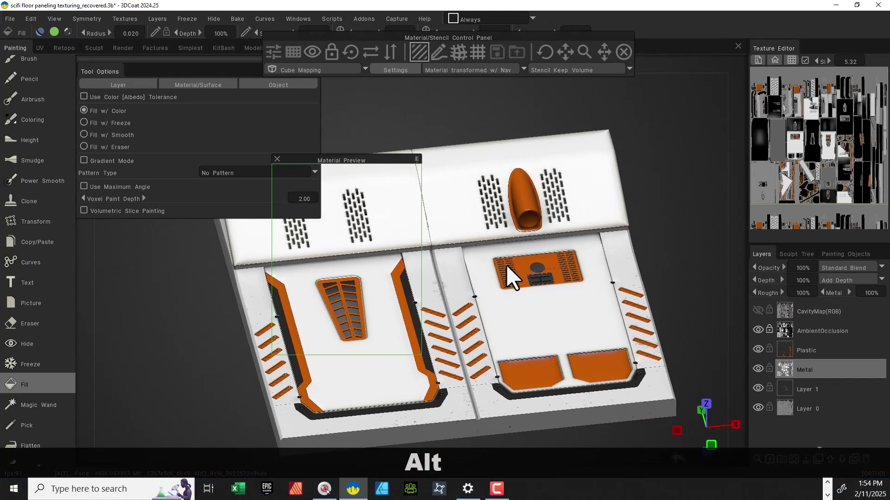
alt+middle_drag(207, 365, 290, 252)
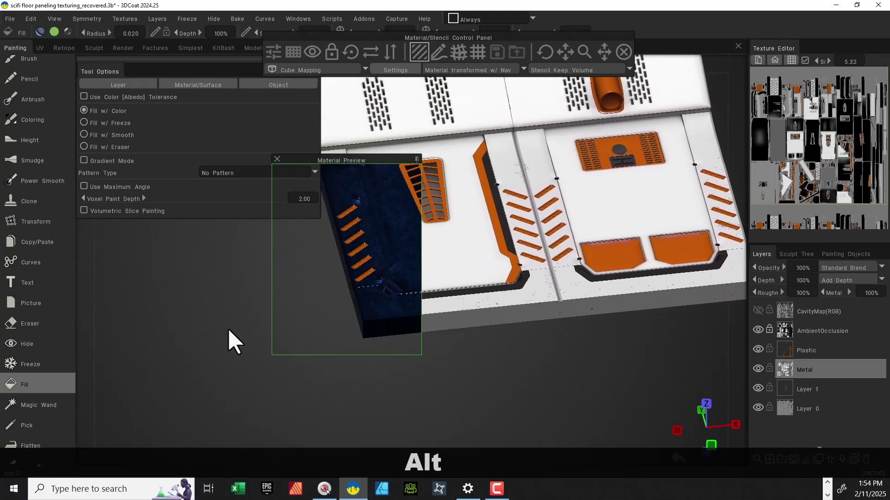
alt+right_drag(228, 329, 460, 373)
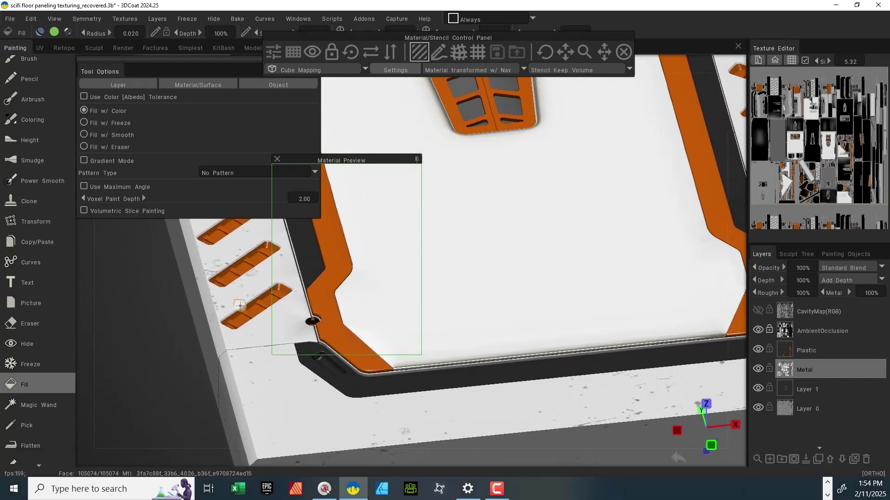
click(312, 322)
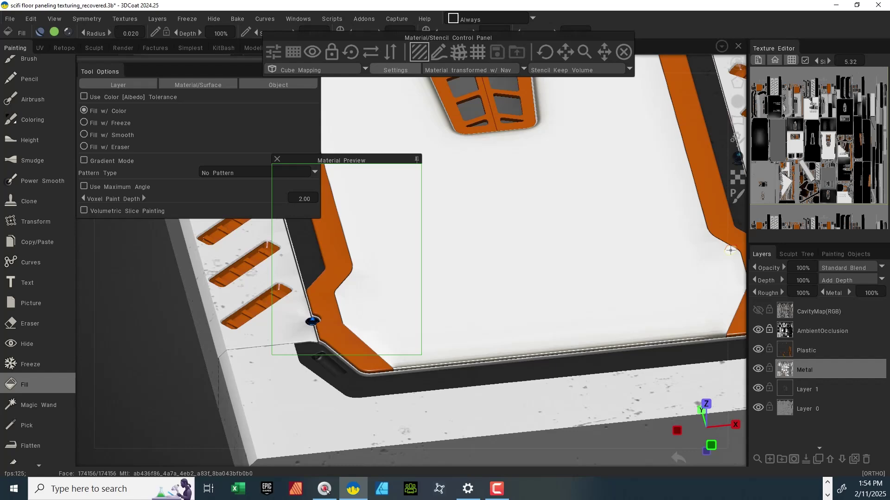
Fill the remaining small bolts around both main floor panels with the blue metal.
mouse_move(624, 304)
right_down()
mouse_move(616, 298)
mouse_move(600, 329)
mouse_move(616, 308)
mouse_move(655, 304)
right_up()
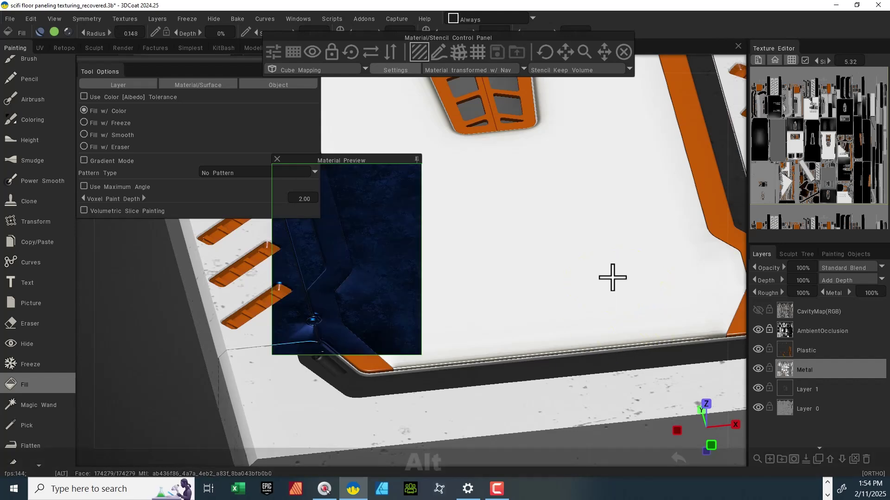
alt+drag(612, 277, 451, 341)
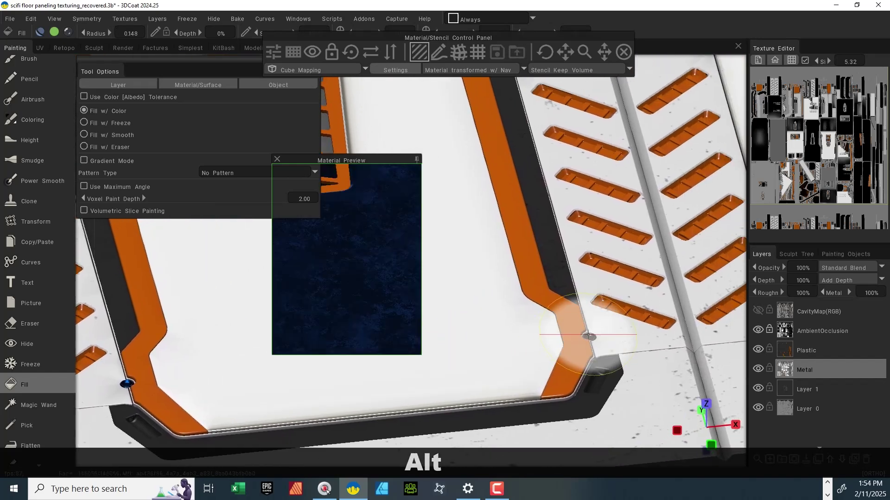
click(588, 334)
mouse_move(528, 293)
alt+right_down()
mouse_move(381, 316)
mouse_move(429, 307)
alt+right_up()
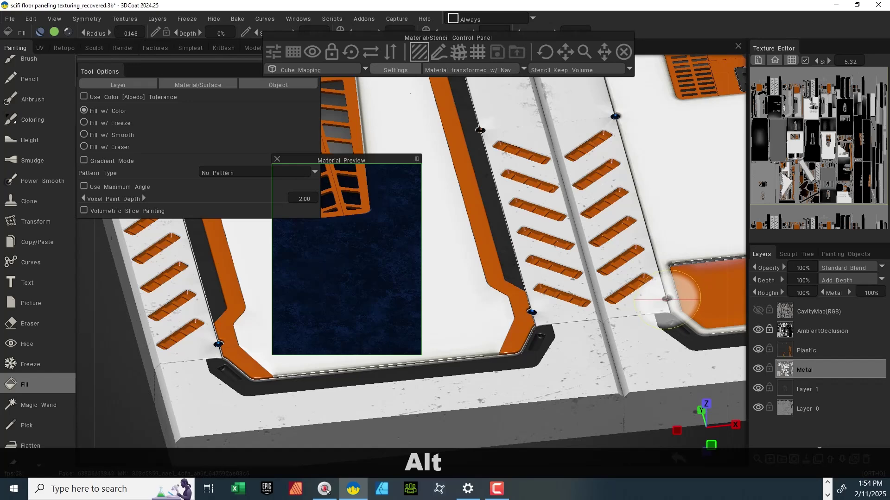
click(666, 299)
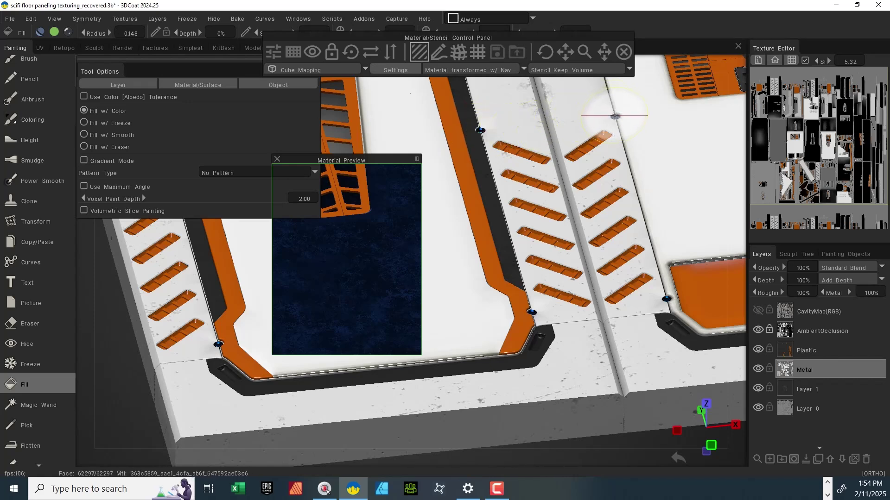
click(615, 115)
mouse_move(675, 165)
alt+middle_down()
mouse_move(556, 207)
mouse_move(243, 284)
alt+middle_up()
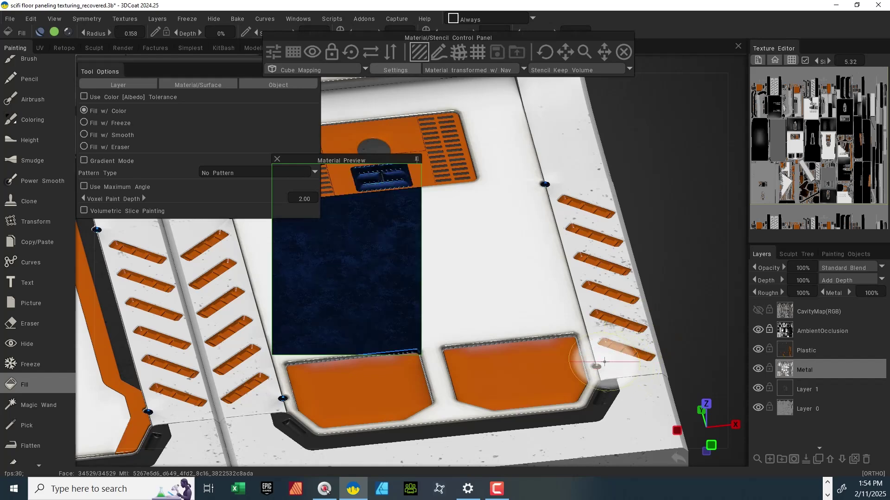
click(595, 366)
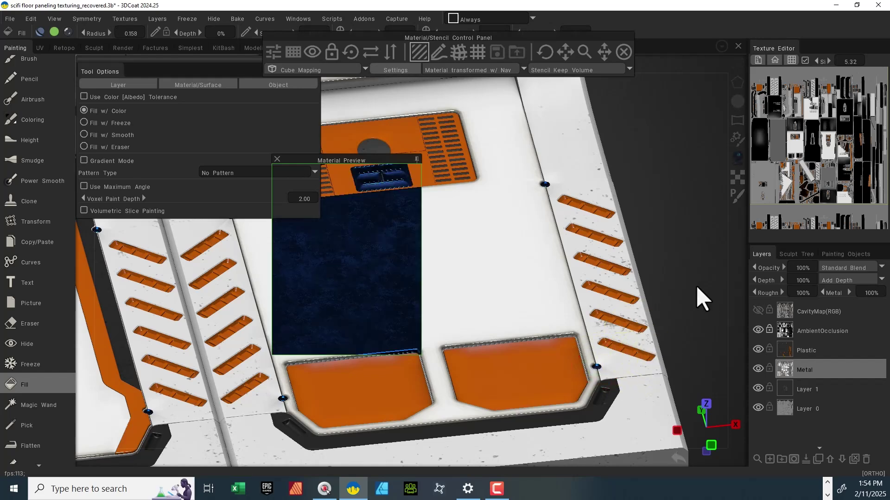
drag(693, 288, 656, 272)
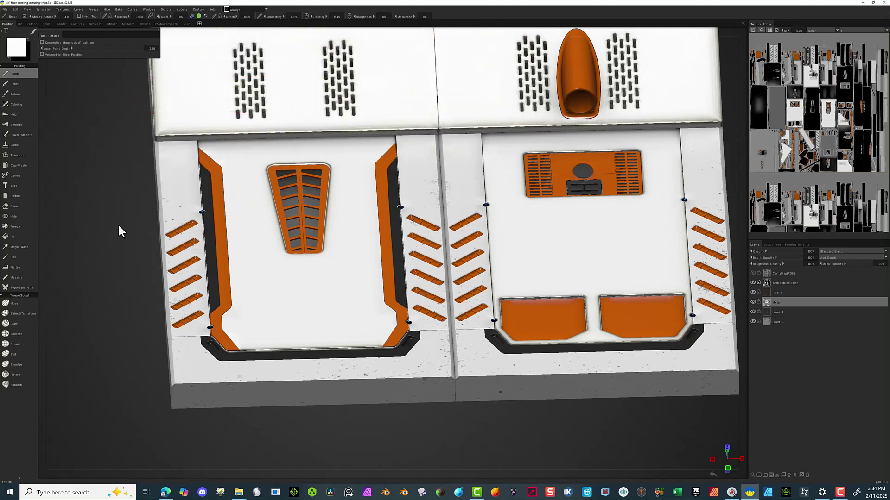
Choose a worn white paint smart material from the PaintsMetall folder and place the material preview over the vented floor panel's front corner.
alt+drag(85, 233, 105, 237)
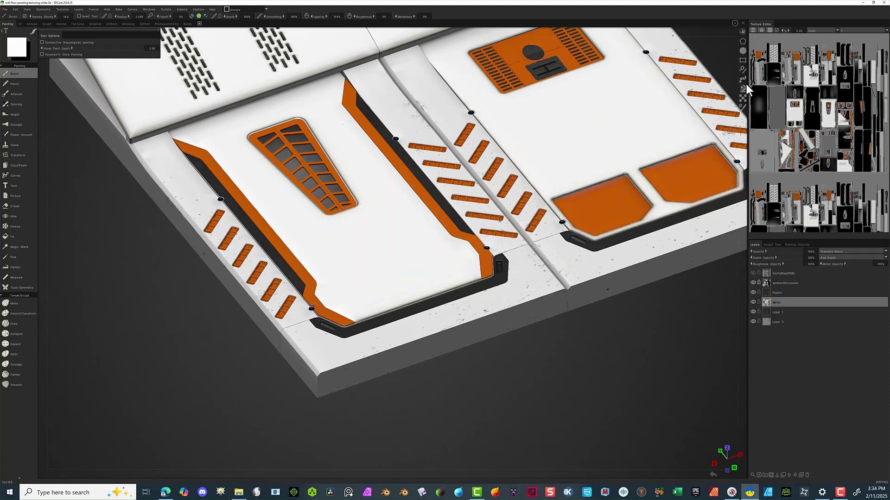
click(744, 87)
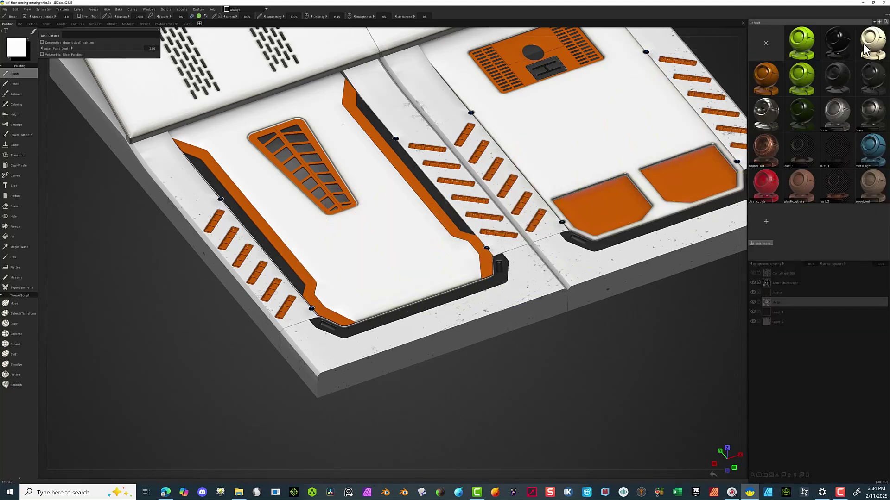
mouse_move(868, 48)
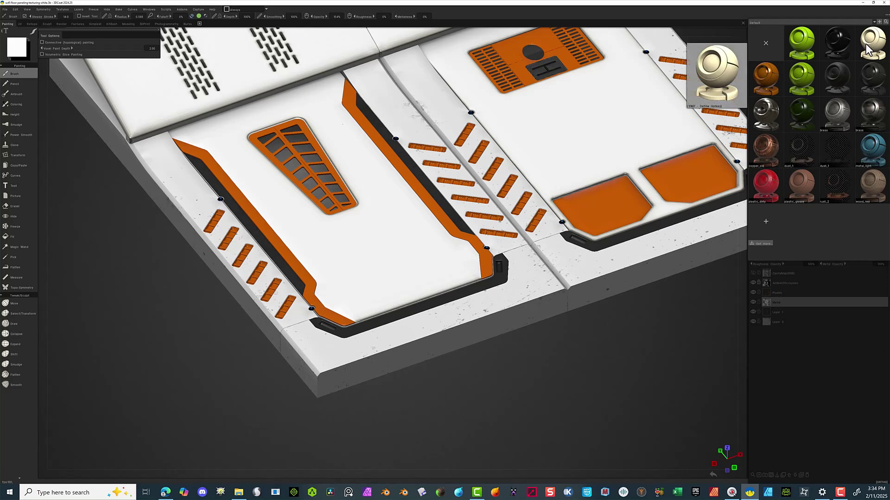
click(811, 24)
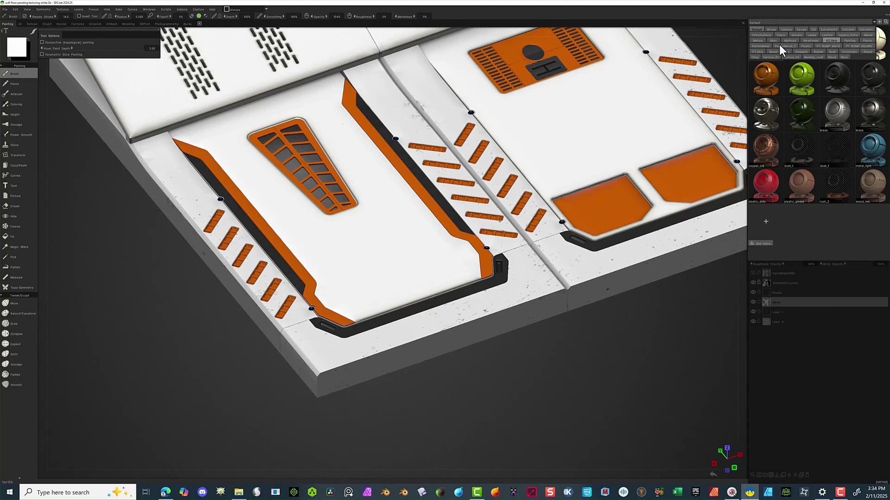
click(762, 46)
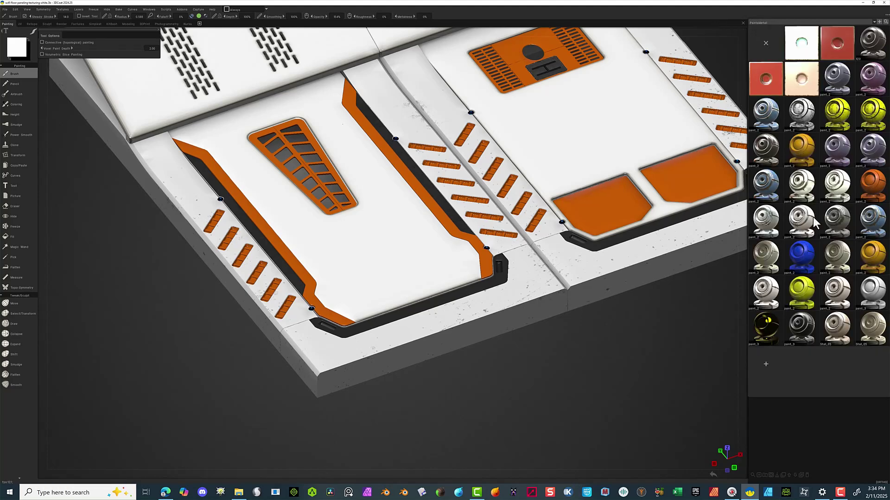
mouse_move(805, 225)
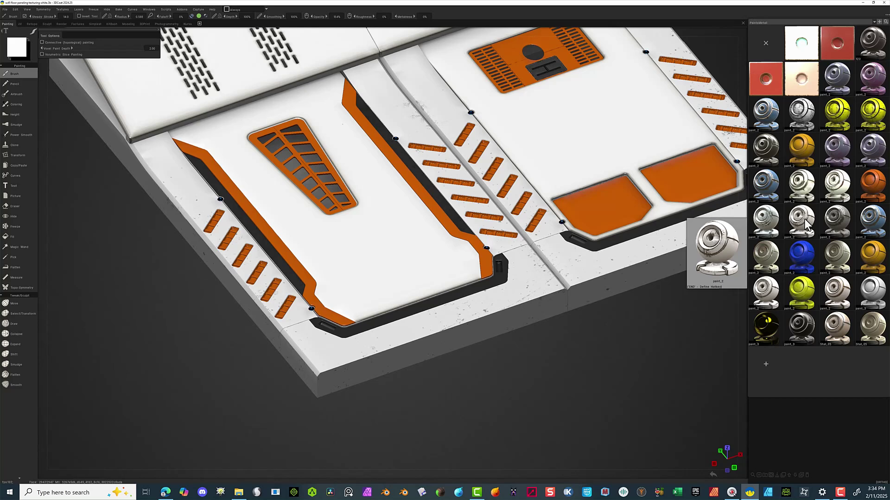
mouse_move(771, 224)
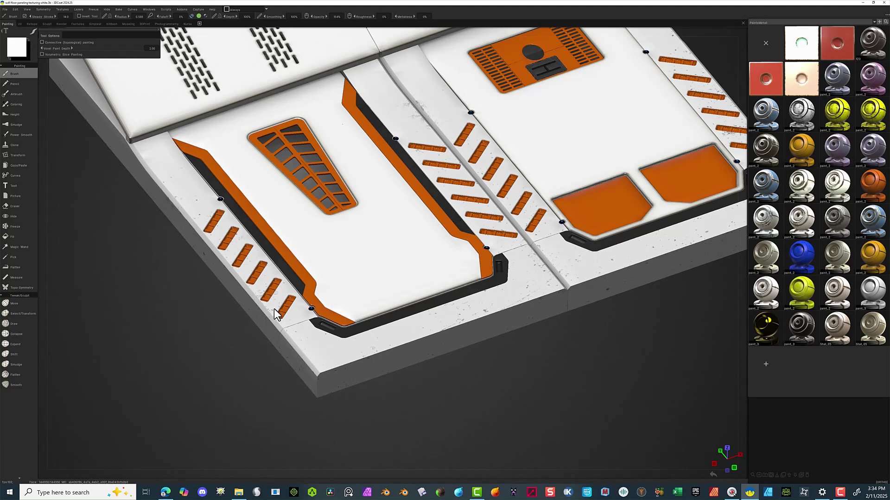
click(323, 214)
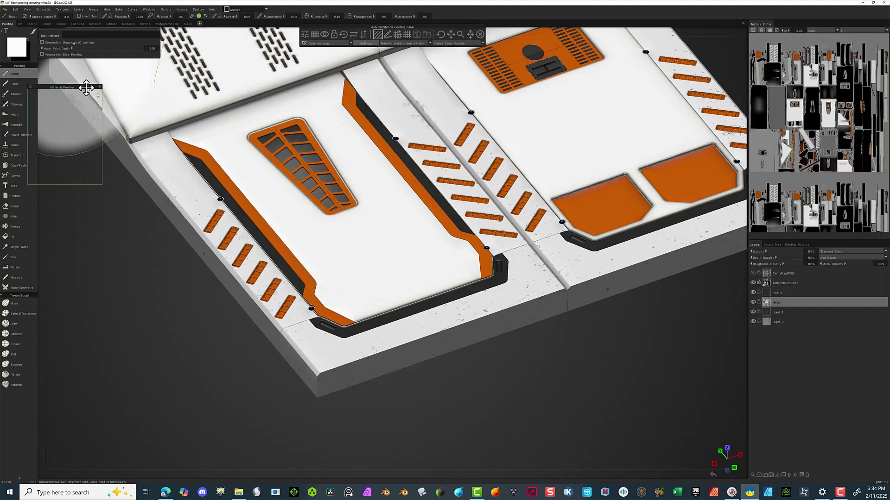
drag(86, 87, 366, 241)
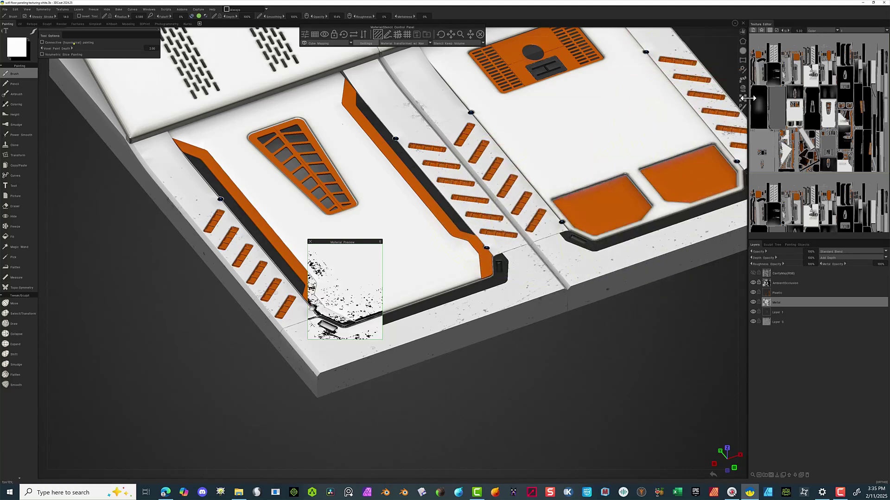
Open the paint_3 smart material for editing and set its lower layer's condition degree to 1.72 and edge scattering to 23%.
click(741, 89)
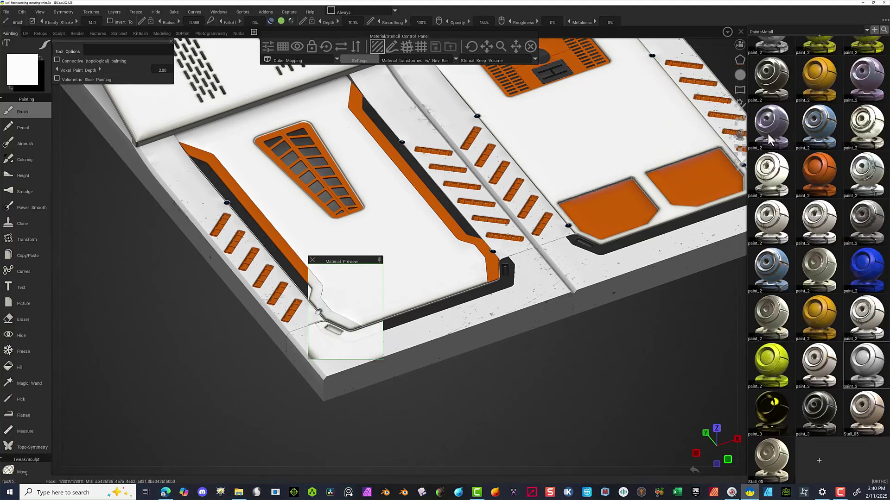
double_click(866, 362)
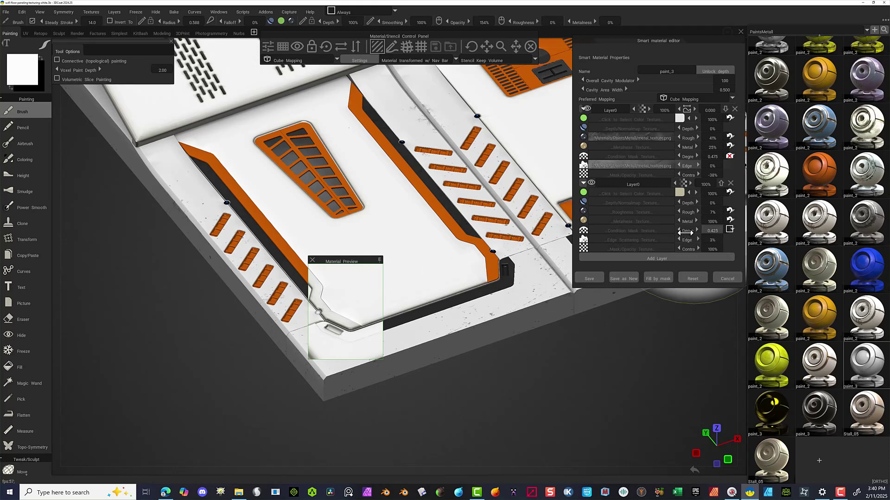
drag(688, 232, 695, 240)
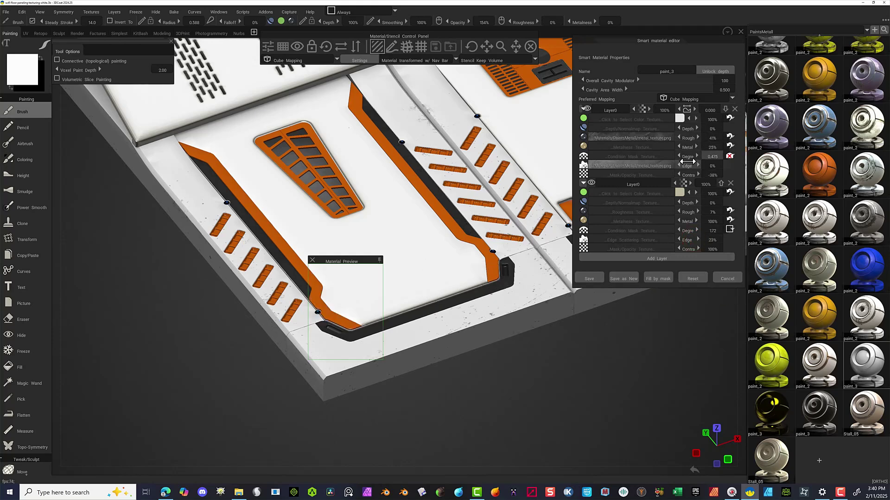
Try dark grey #383838 as the upper layer's colour with a condition degree of 0.625.
click(680, 117)
click(346, 309)
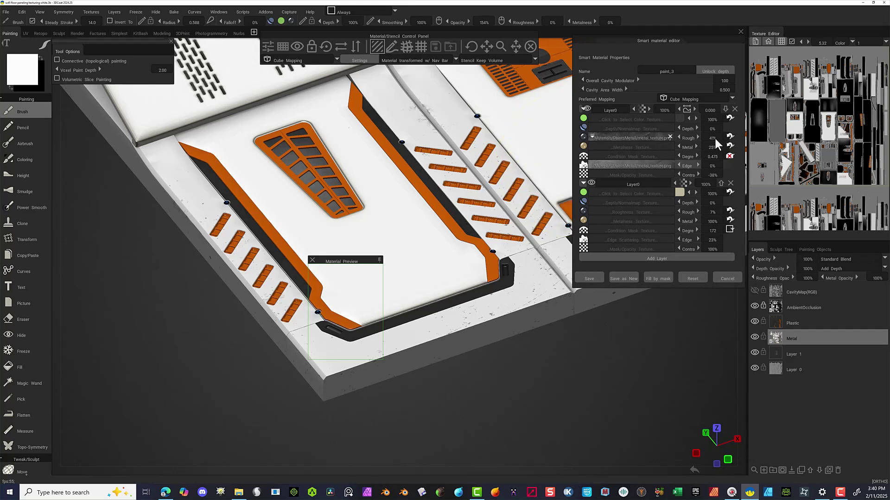
drag(690, 157, 697, 157)
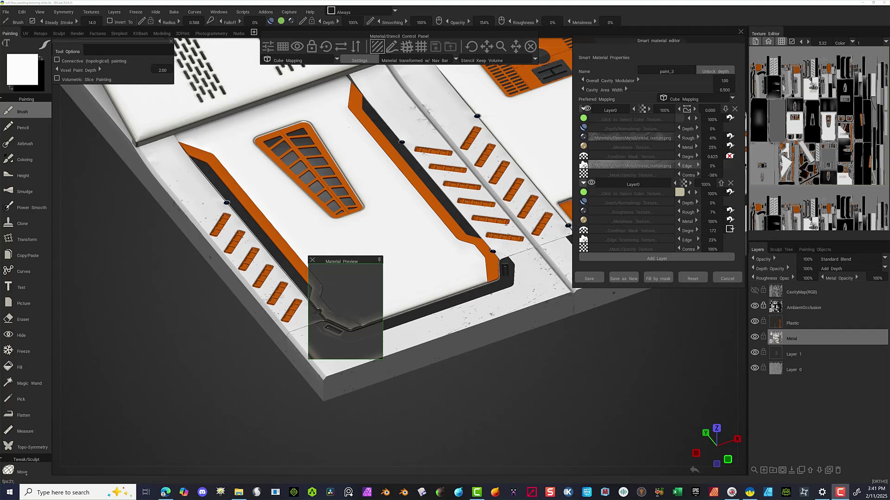
click(615, 286)
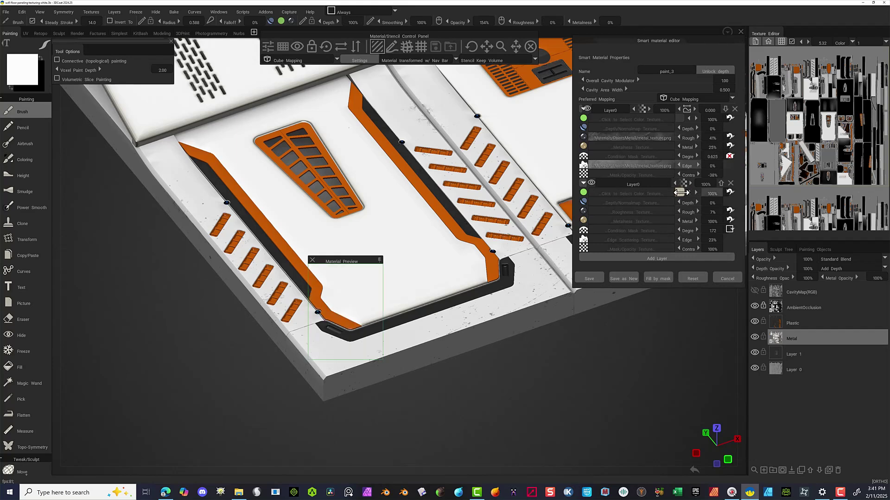
Set the colour of paint_3's upper layer to near-pure white #FEFEFE.
click(680, 119)
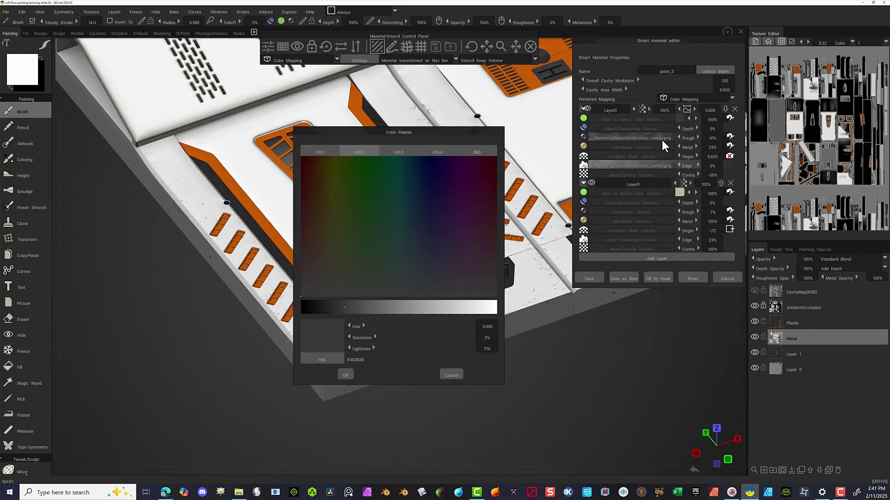
click(464, 306)
click(496, 310)
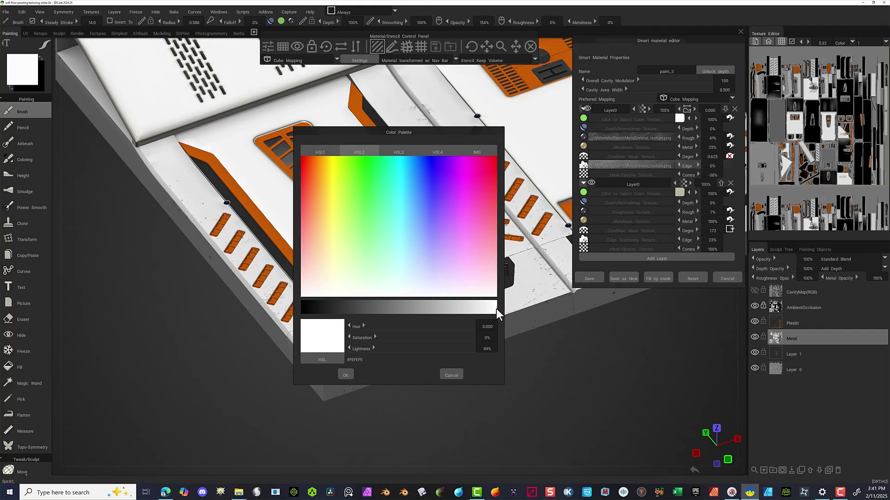
click(346, 375)
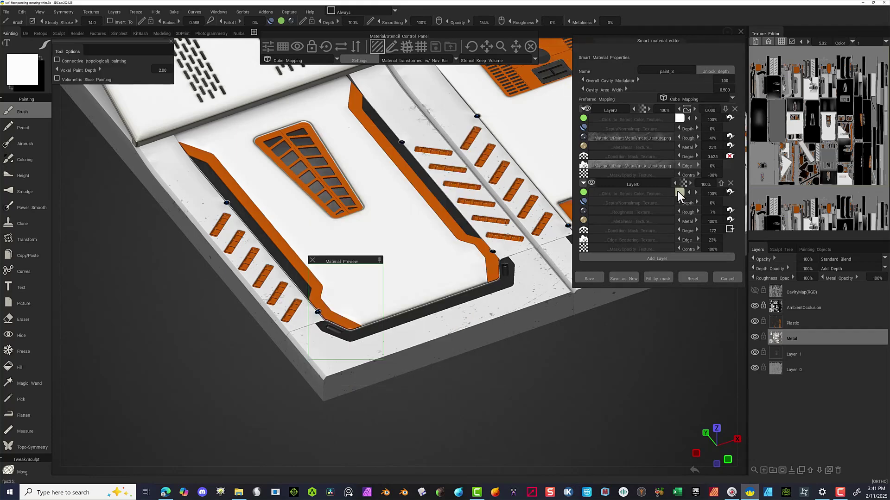
Change the colour of paint_3's lower layer to a neutral dark grey.
click(678, 193)
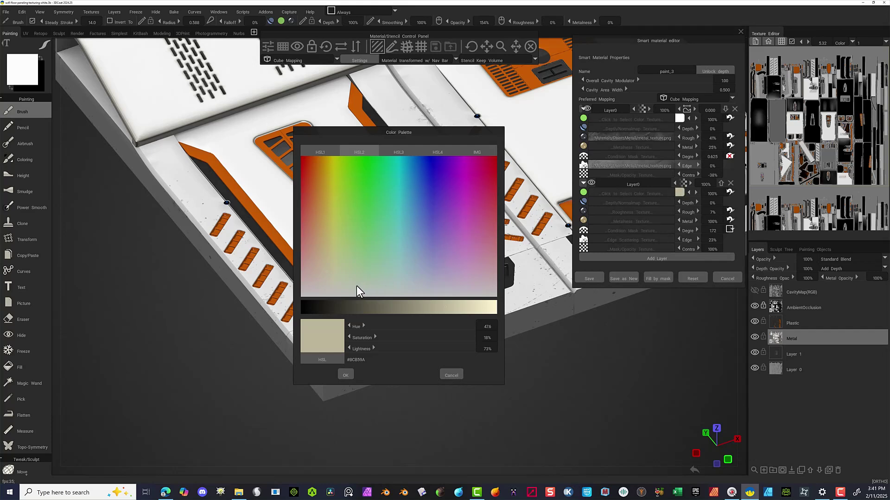
click(338, 293)
click(377, 309)
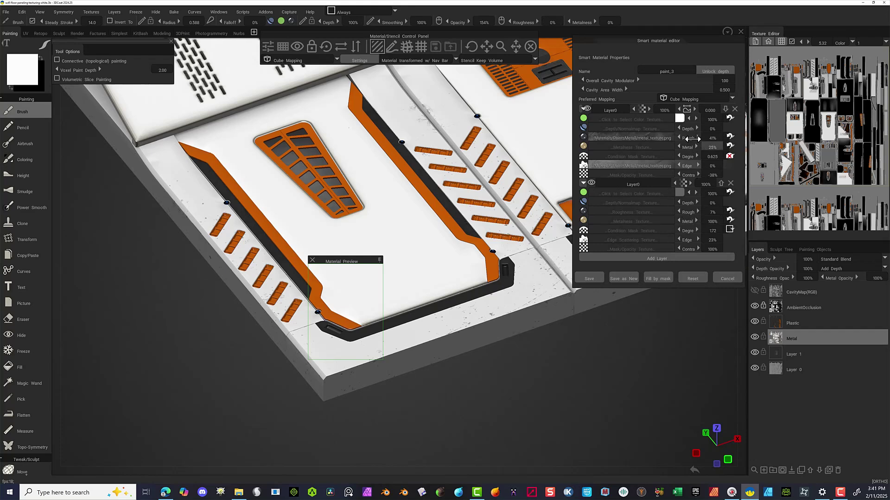
Set the roughness to 47% on the upper layer and 63% on the lower, with the upper layer's condition degree at 1.70.
drag(693, 138, 704, 159)
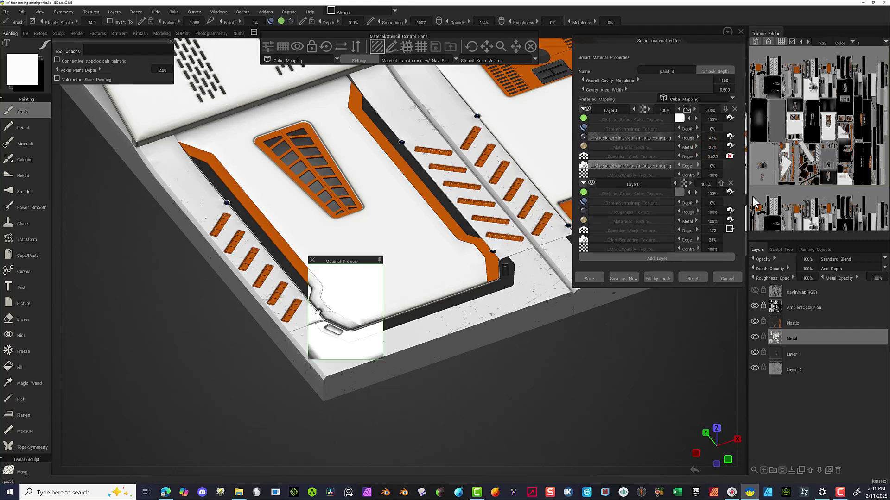
mouse_move(707, 207)
mouse_down()
mouse_move(647, 227)
mouse_move(709, 213)
mouse_up()
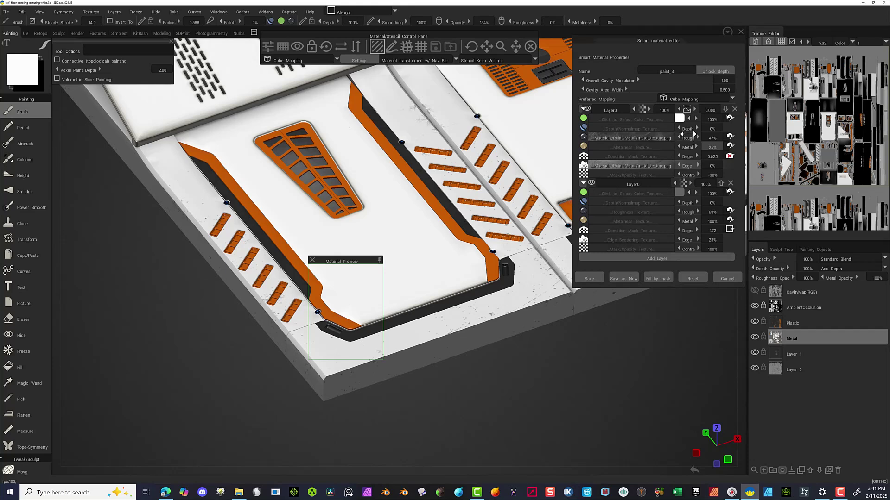
mouse_move(689, 158)
mouse_down()
mouse_move(723, 155)
mouse_move(689, 159)
mouse_up()
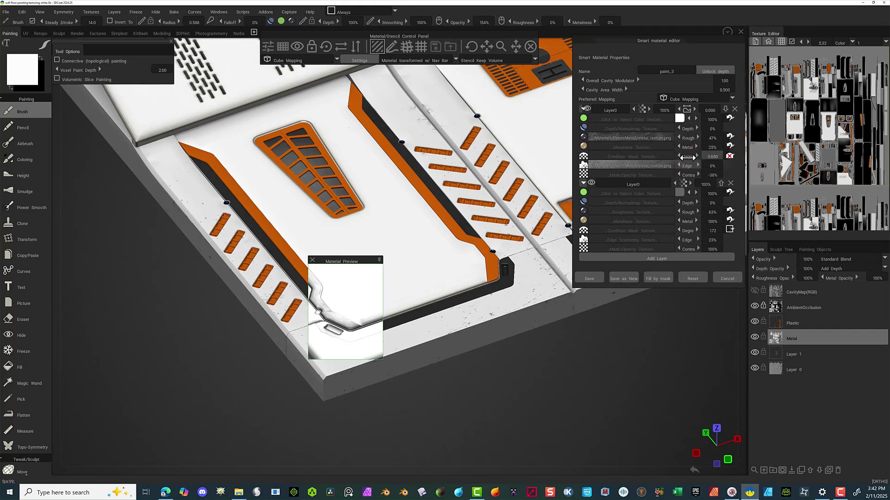
drag(688, 158, 699, 158)
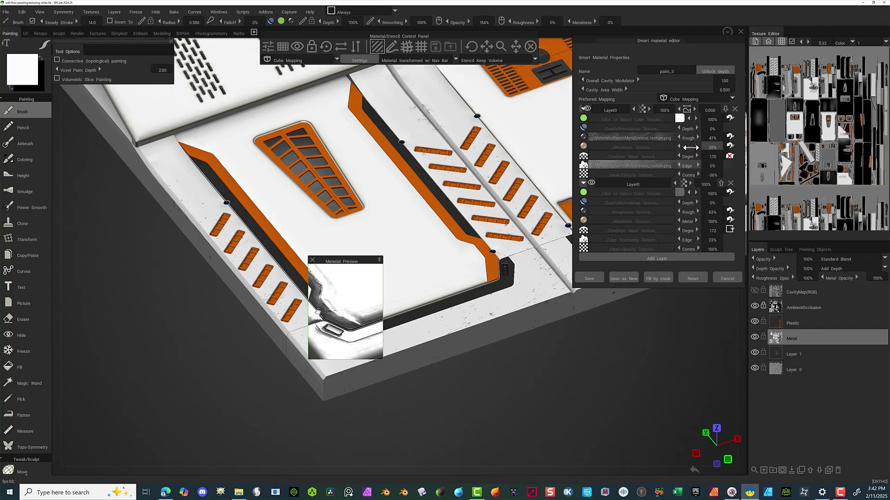
Set the upper layer's metalness to 0%, edge scattering to 79% and contrast to -14%.
mouse_move(691, 147)
mouse_down()
mouse_move(723, 147)
mouse_move(686, 147)
mouse_up()
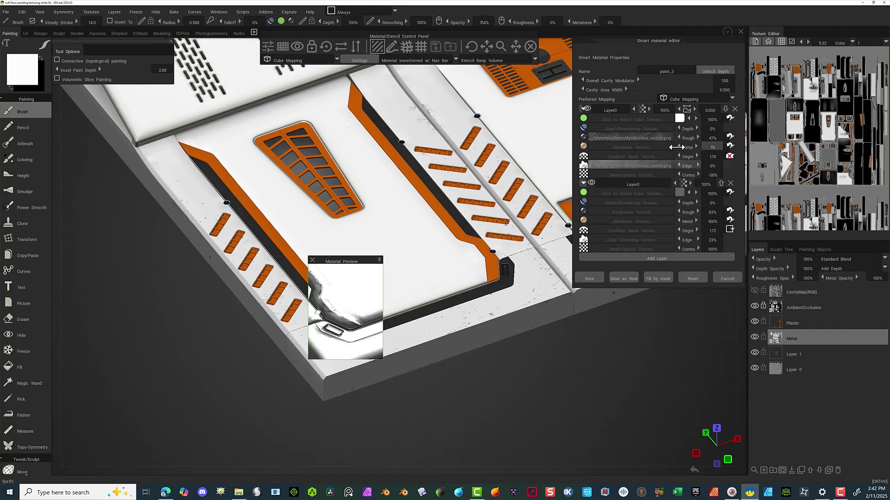
mouse_move(676, 147)
mouse_down()
mouse_move(700, 165)
mouse_move(741, 159)
mouse_up()
mouse_move(741, 158)
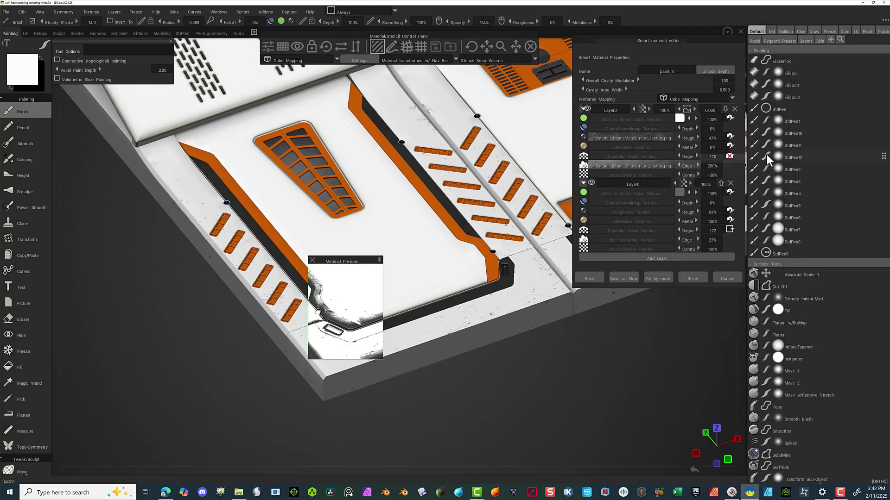
mouse_move(767, 154)
mouse_down()
mouse_move(674, 177)
mouse_move(717, 176)
mouse_move(693, 176)
mouse_up()
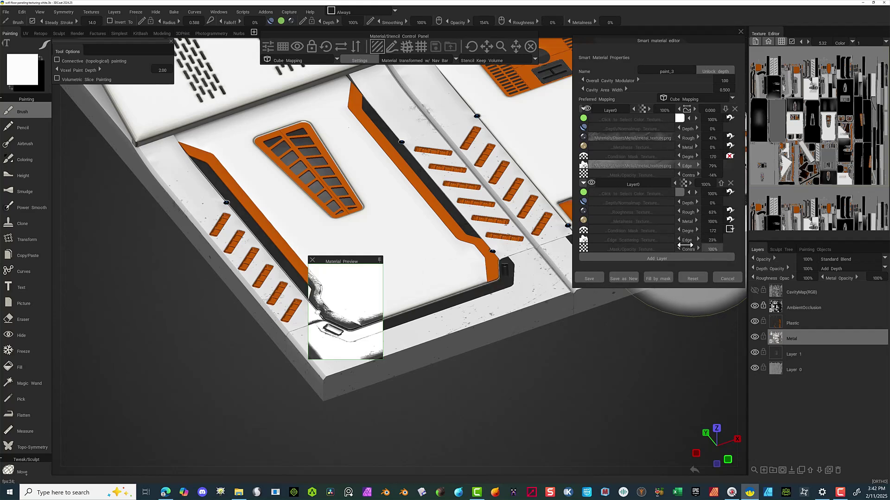
Set the lower layer's condition degree to 3.90 and its roughness to 64%.
drag(685, 231, 710, 229)
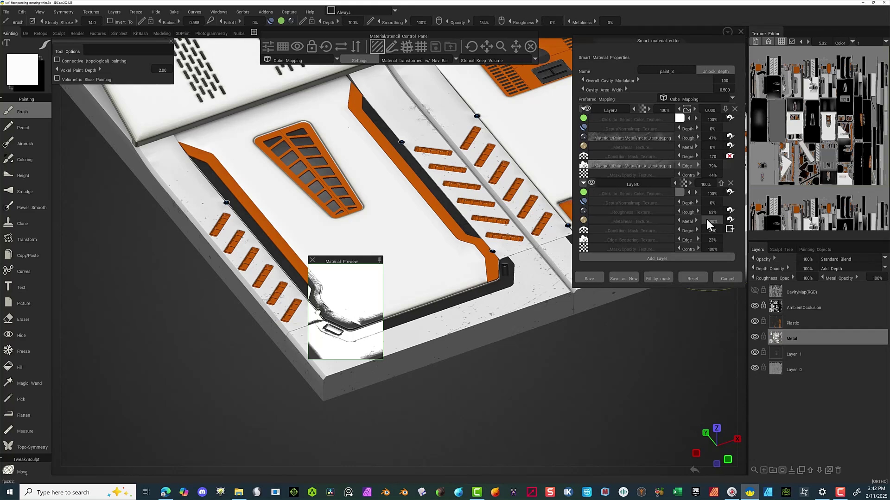
drag(706, 212, 725, 202)
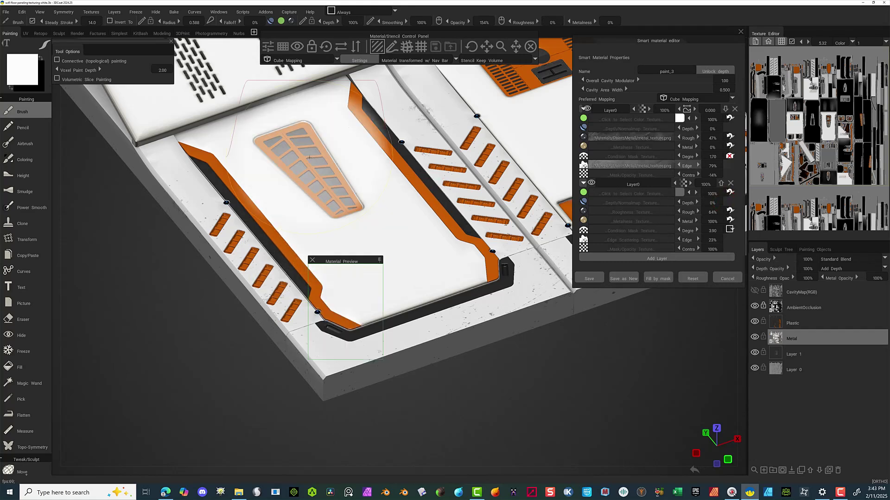
Try brushing the edited paint_3 across the vented floor panel and undo the stroke.
click(275, 181)
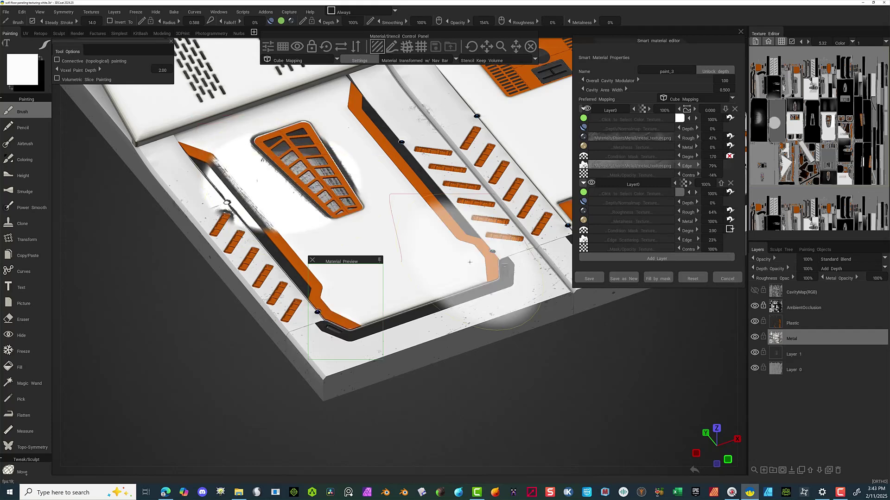
key(ctrl+z)
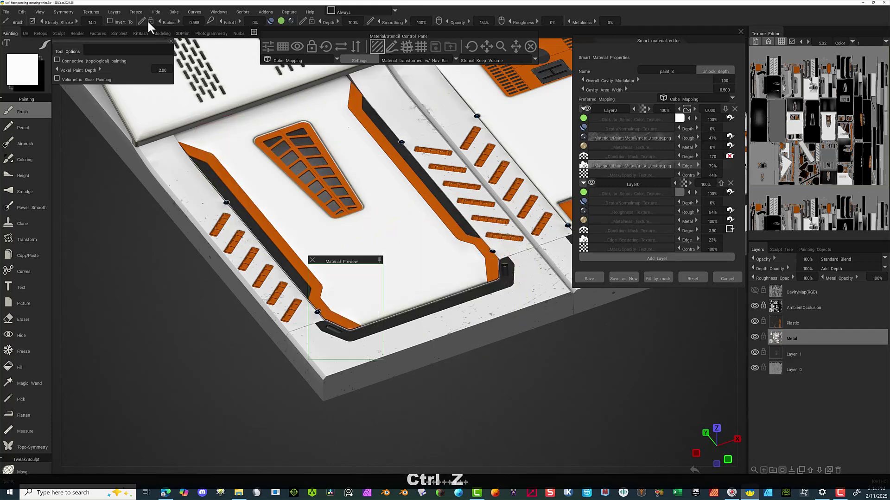
Fill the vented floor panel and the slotted sloped panel above it with the edited paint_3 material.
click(22, 364)
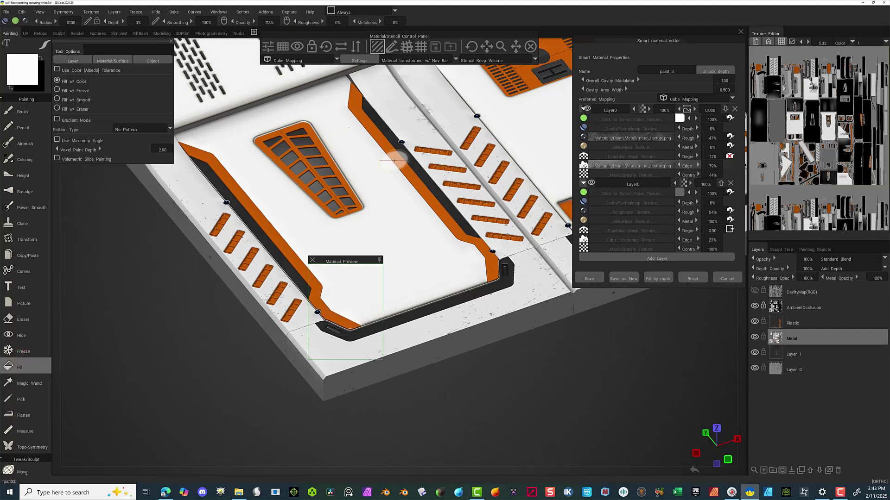
click(360, 232)
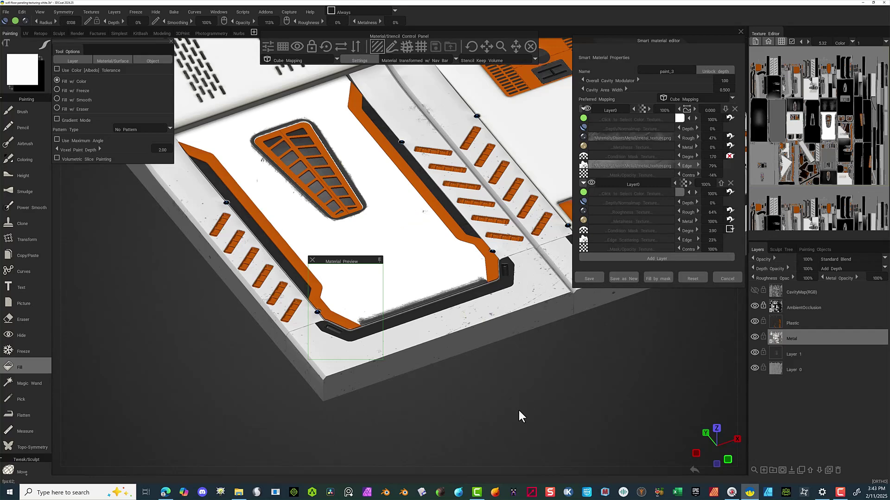
drag(519, 410, 407, 304)
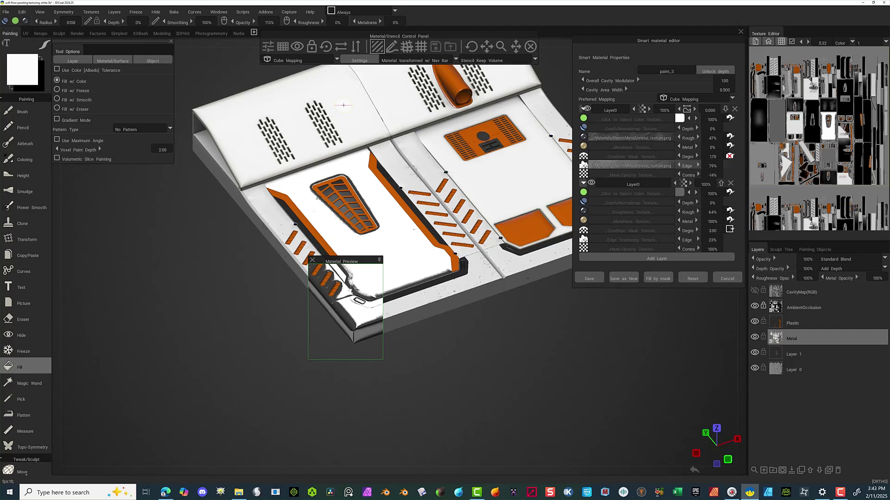
click(343, 105)
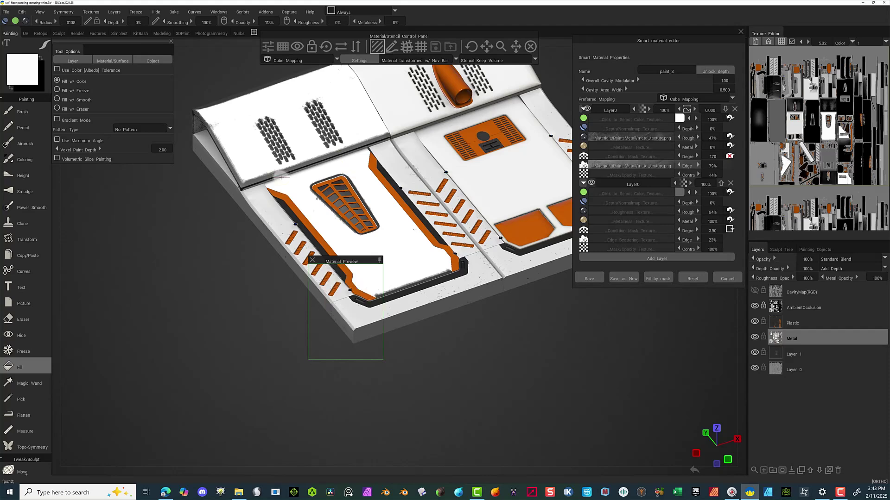
Fill the striped side borders of the vented floor panel with paint_3 and place the material preview over the panel's front corner.
mouse_move(216, 255)
mouse_down()
mouse_move(230, 217)
mouse_move(222, 254)
mouse_move(205, 254)
mouse_up()
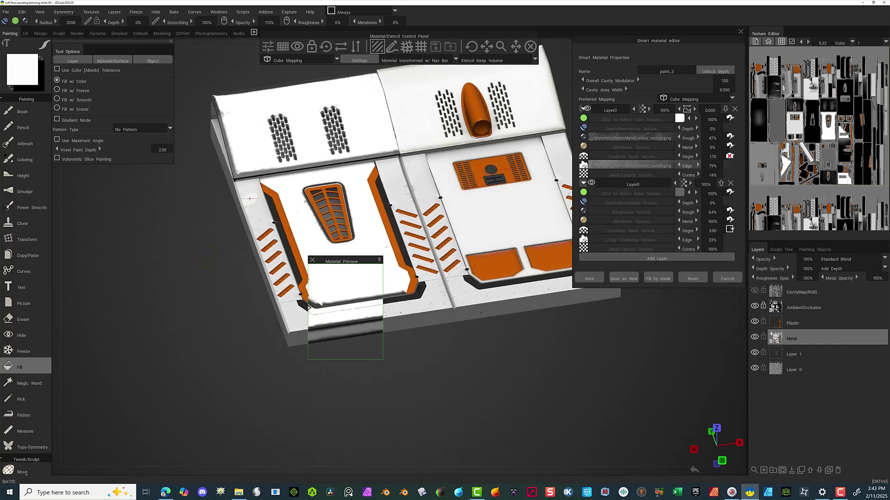
click(250, 198)
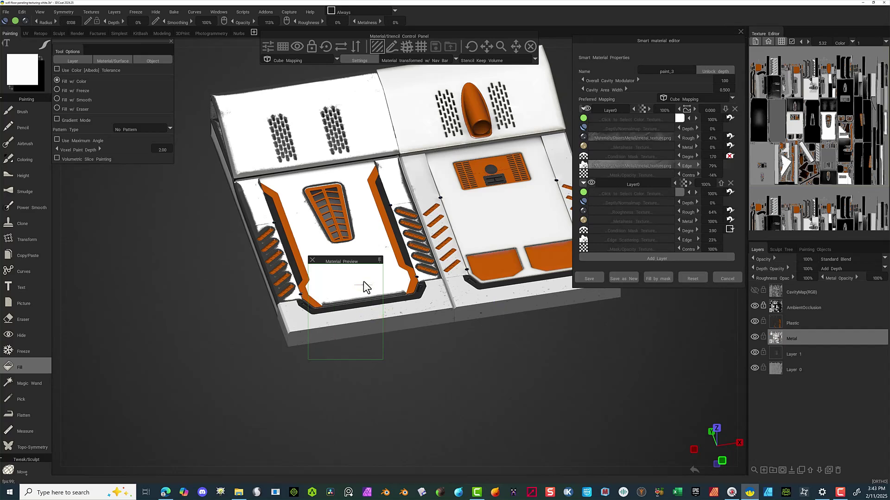
drag(361, 262, 313, 243)
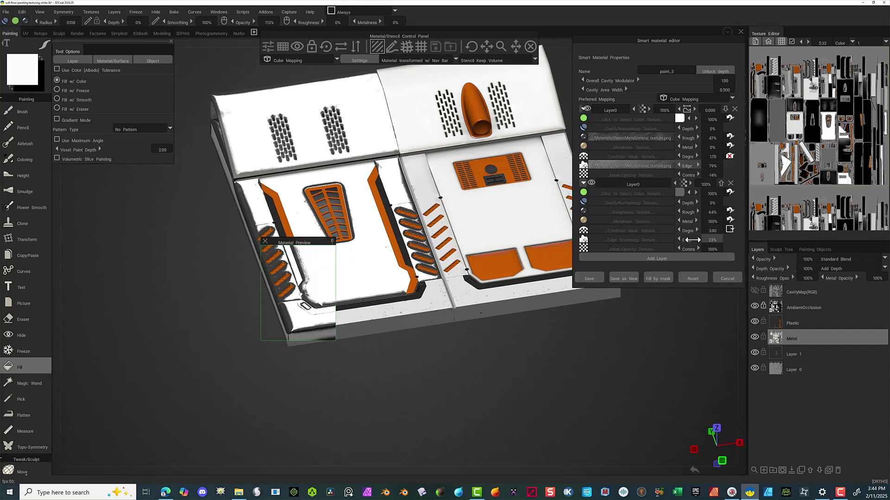
Set the lower layer's condition degree to 1.62 and the upper layer's condition degree to 0.650, edge scattering to 200% and metalness to 19%.
drag(686, 234, 667, 236)
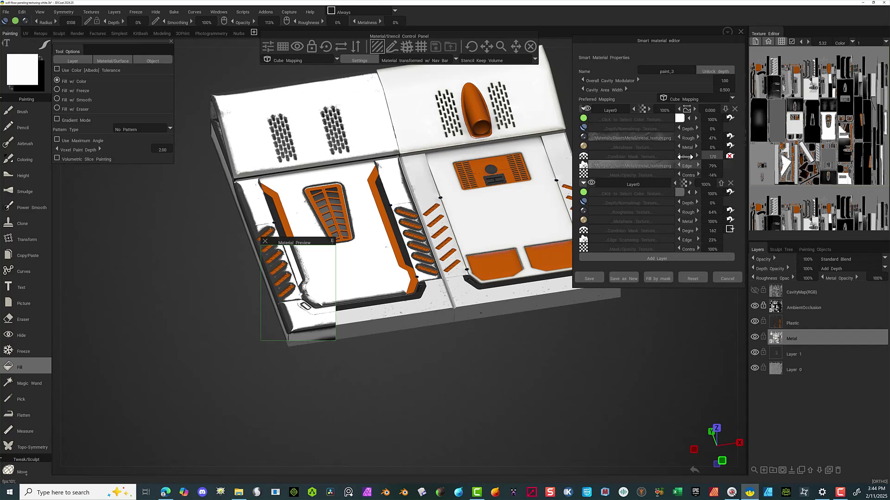
drag(685, 157, 675, 156)
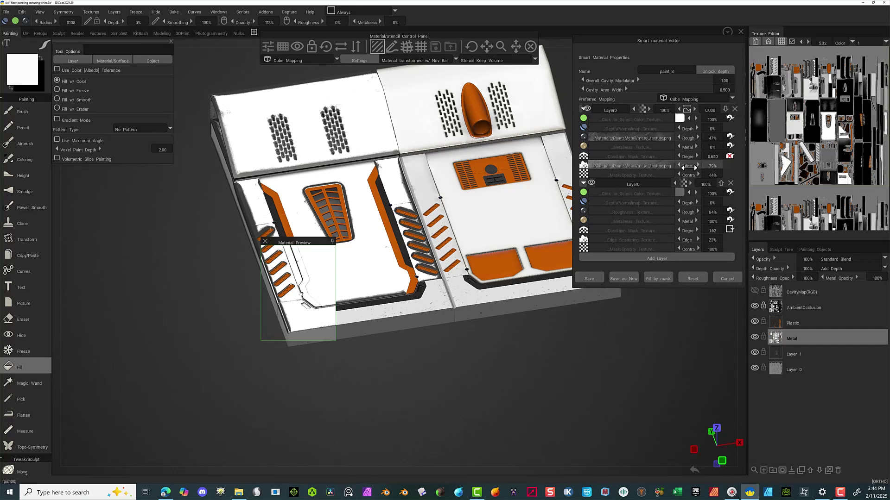
drag(690, 167, 729, 167)
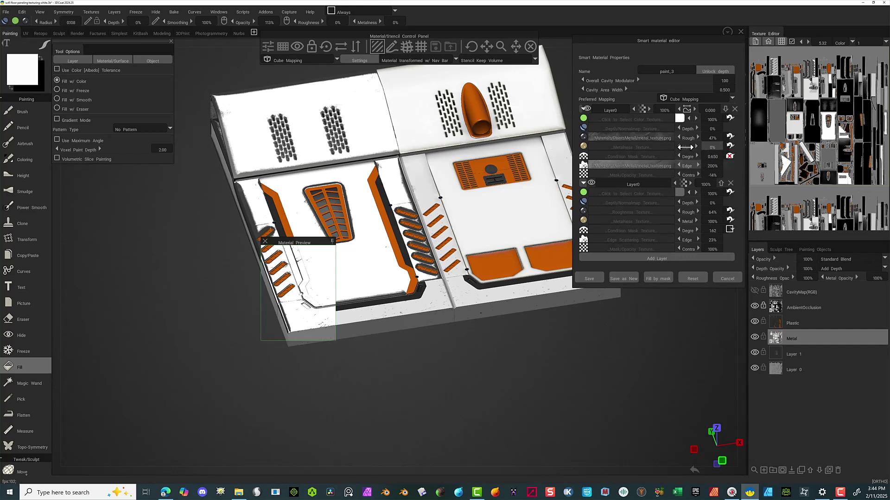
mouse_move(684, 147)
mouse_down()
mouse_move(713, 144)
mouse_move(696, 147)
mouse_up()
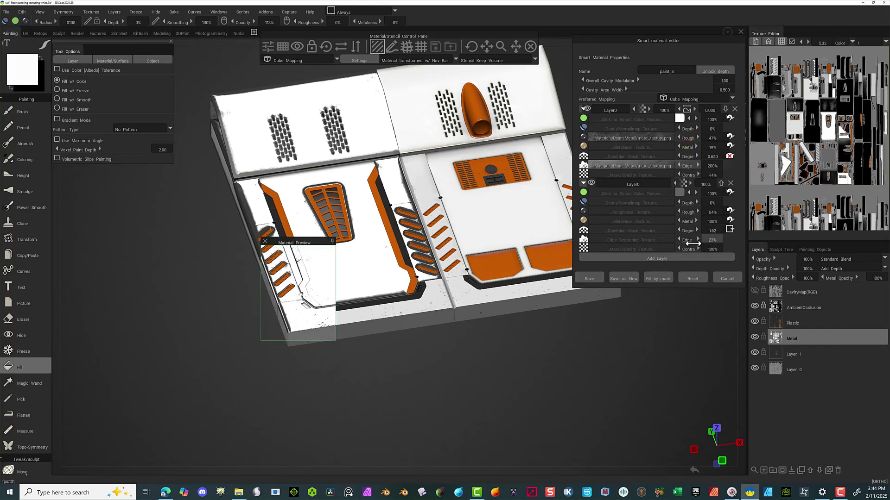
Set the lower layer's edge scattering to 79% and adjust its condition degree to 3.65, finally 3.15.
drag(693, 239, 703, 240)
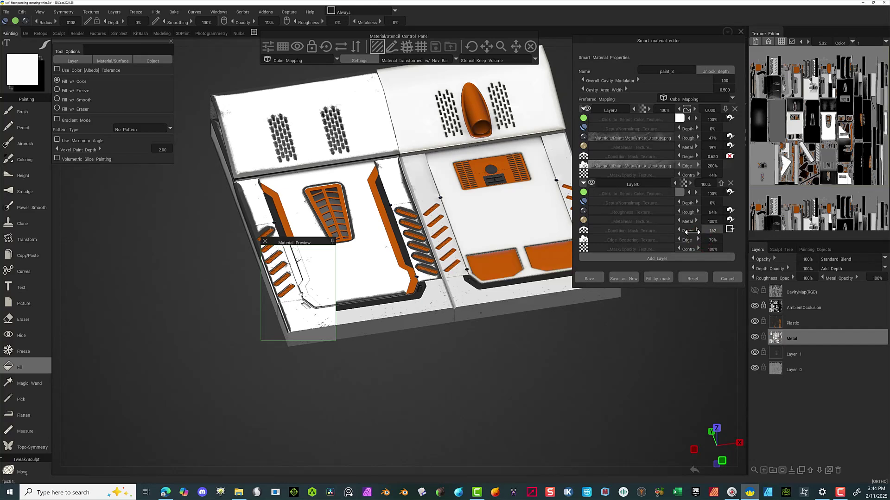
drag(684, 233, 719, 231)
scroll(204, 220, up, 5)
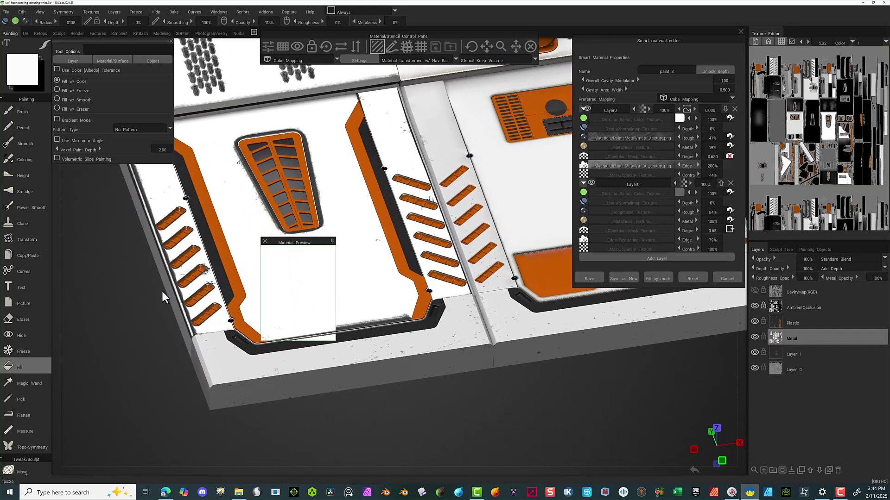
middle_drag(131, 277, 230, 324)
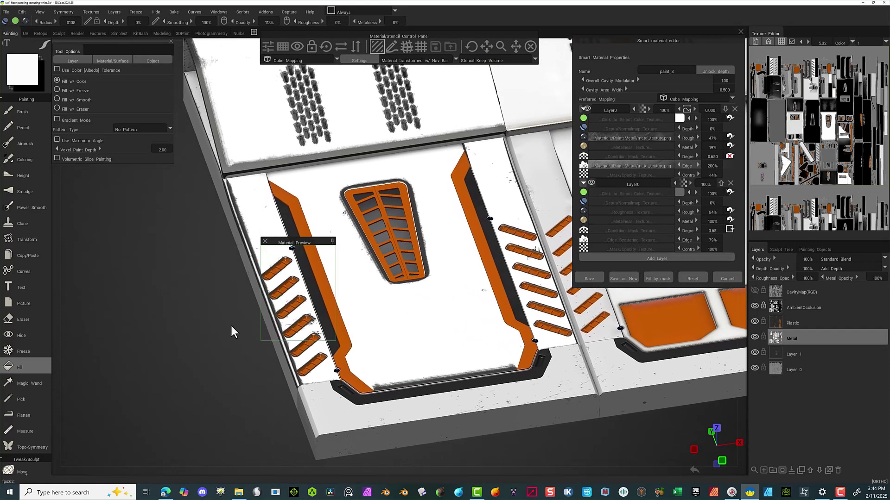
scroll(185, 300, up, 3)
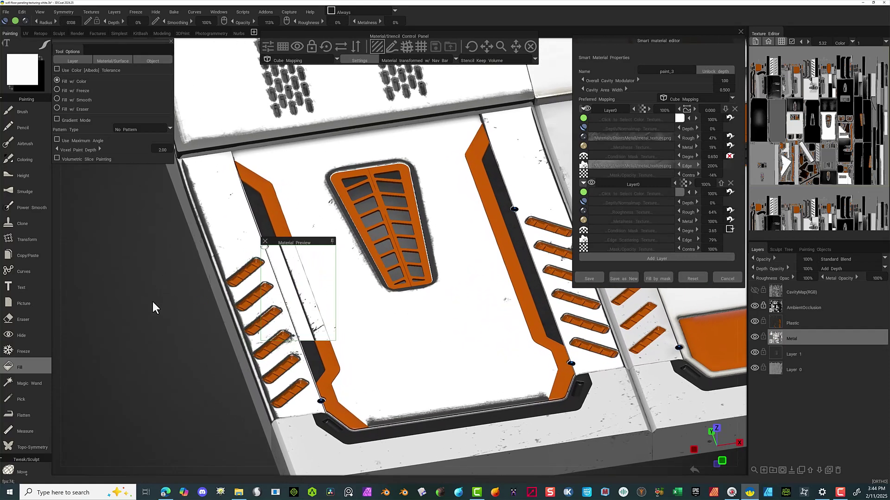
key(super)
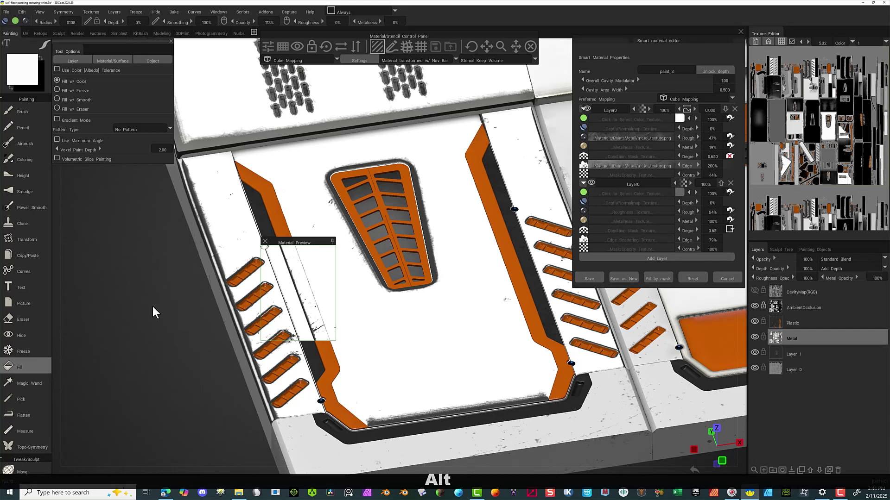
alt+drag(152, 307, 260, 374)
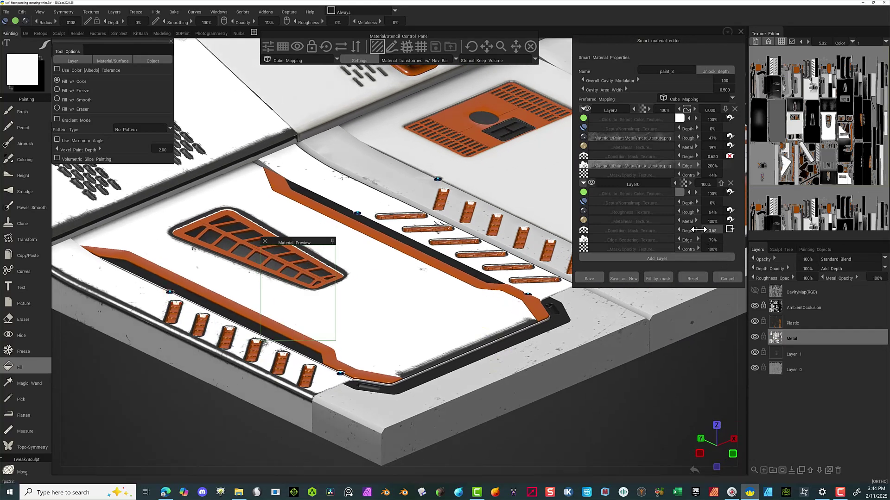
drag(686, 231, 682, 231)
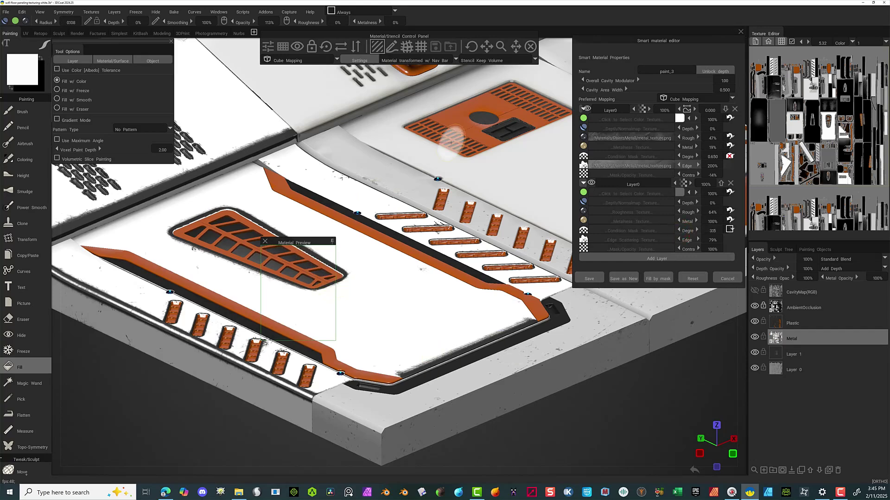
Set the upper layer's condition degree to 0.125 and fill the vented panel's striped borders, front ledge and face, plus the slotted sloped panel.
drag(319, 245, 301, 304)
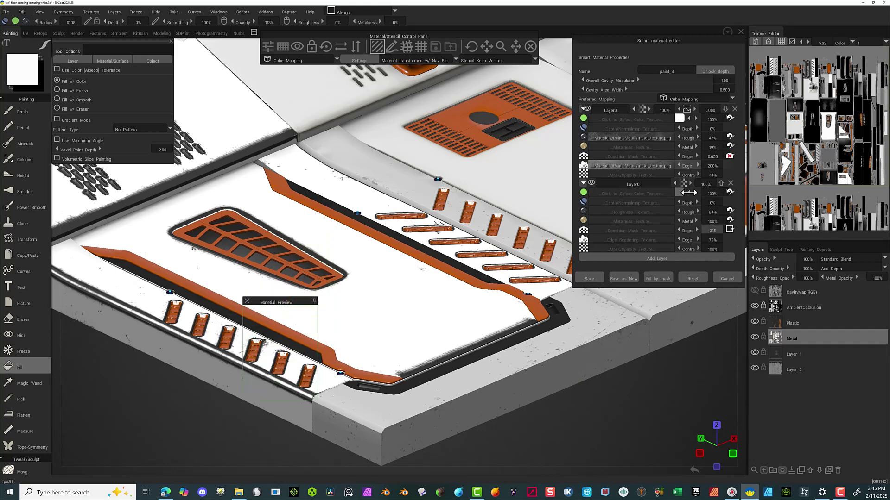
drag(689, 156, 685, 156)
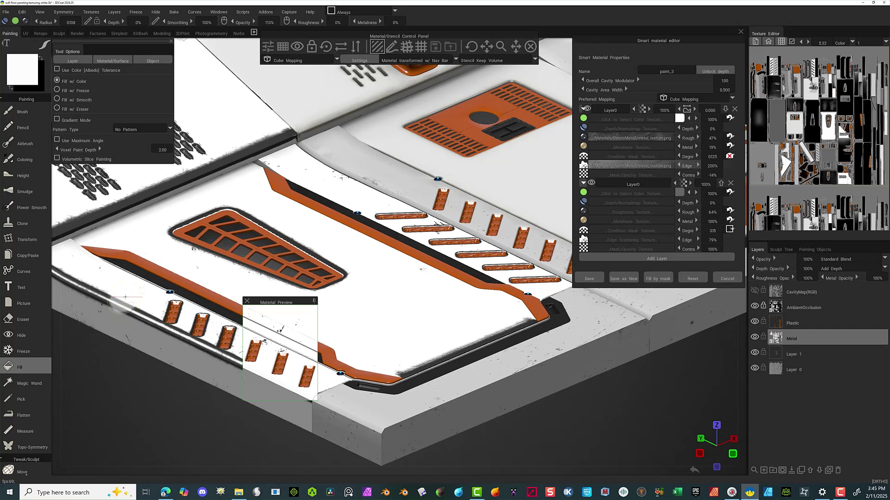
click(125, 296)
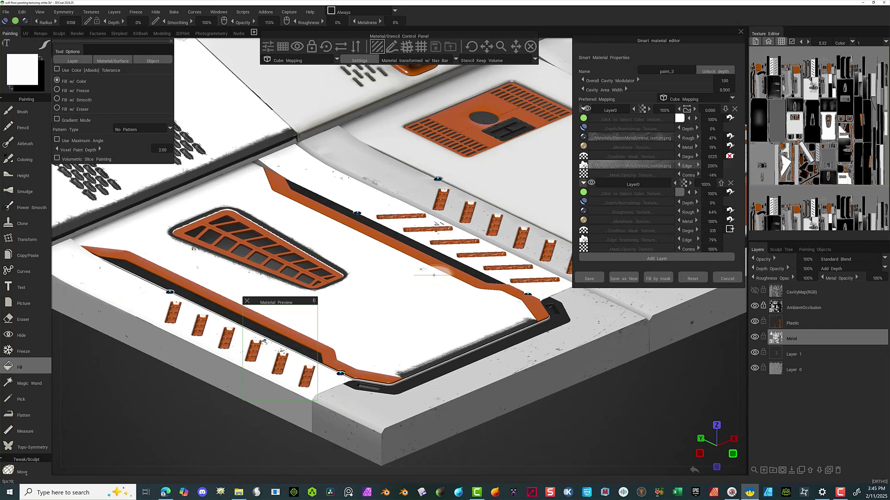
click(408, 404)
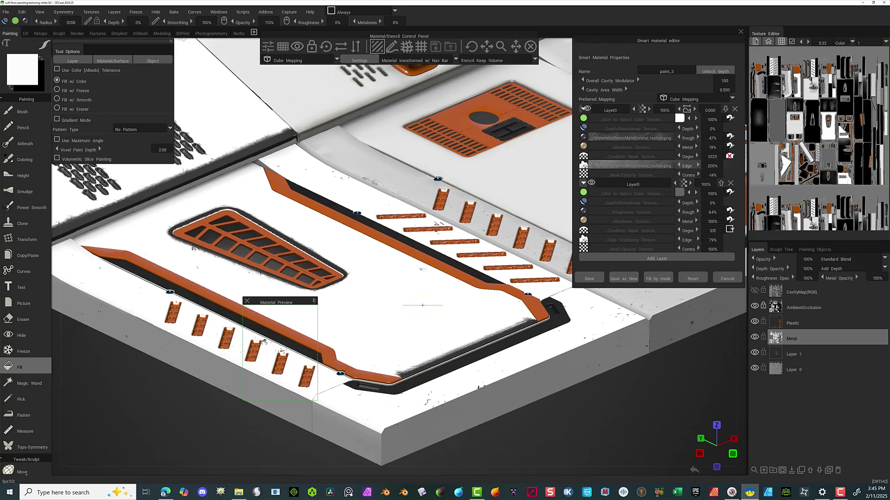
click(410, 291)
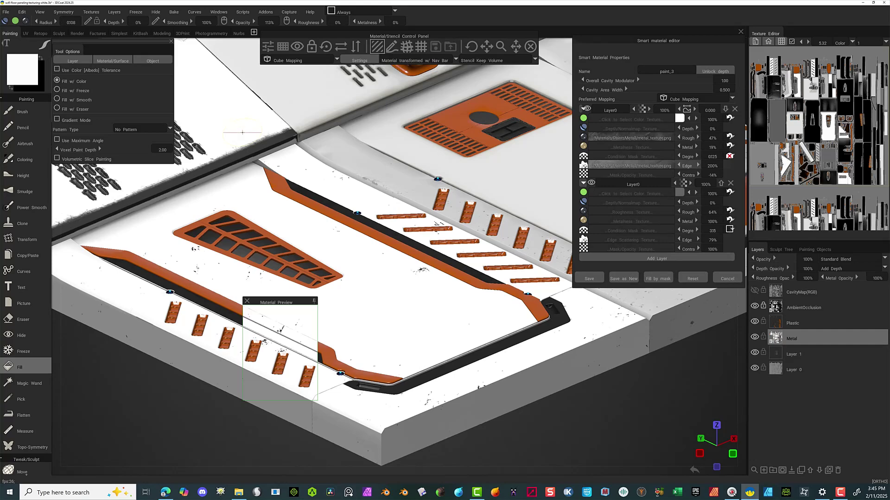
click(242, 132)
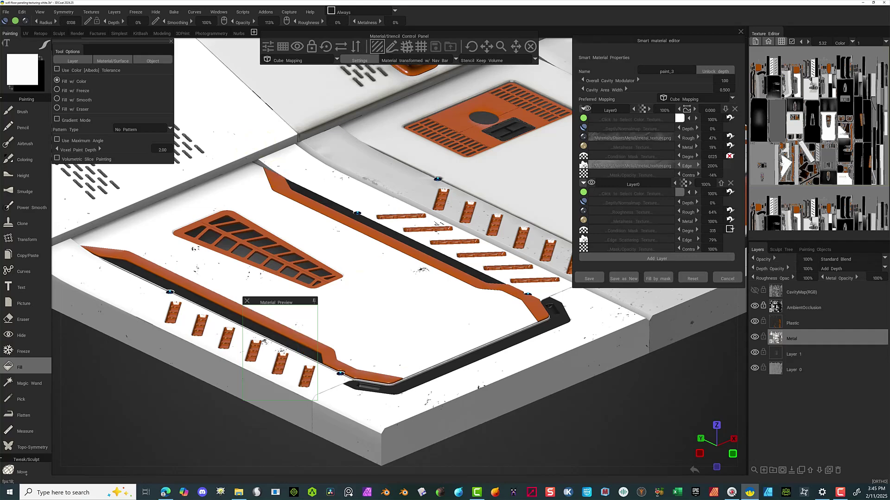
Save the edited paint_3 as a new smart material.
scroll(221, 419, down, 4)
mouse_move(186, 399)
mouse_down()
mouse_move(196, 405)
mouse_move(183, 402)
mouse_up()
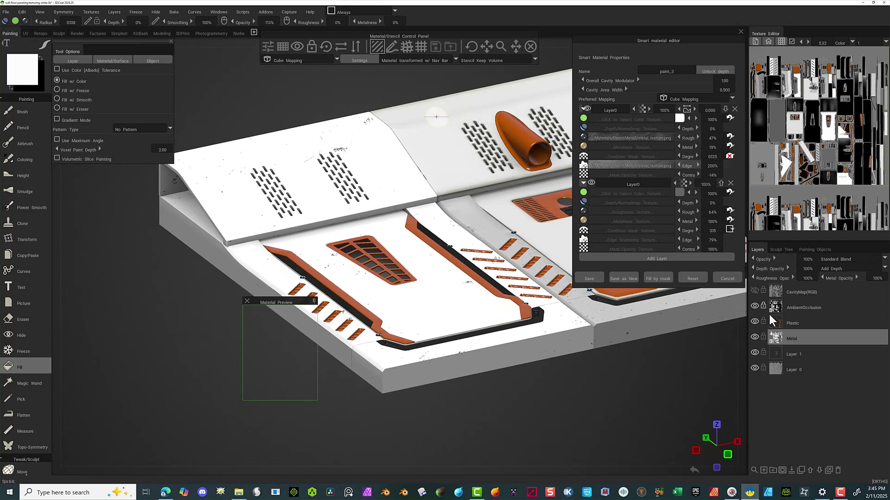
click(627, 279)
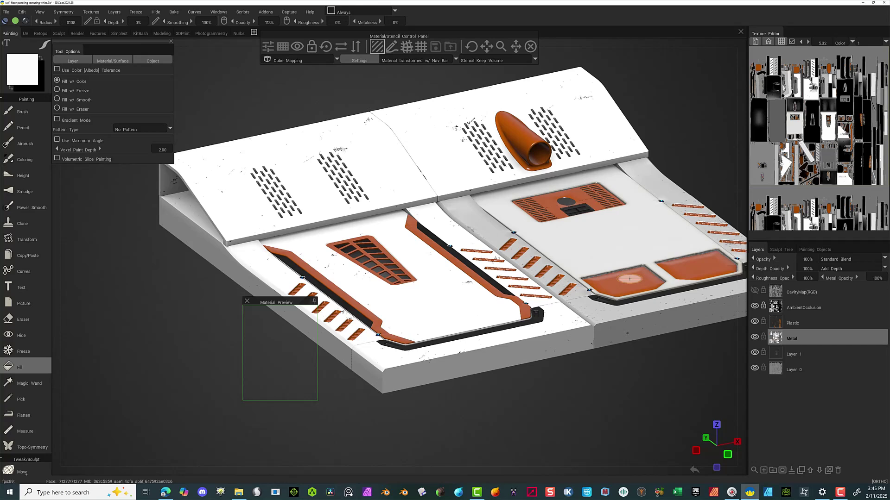
Fill the second floor panel's main face, striped side border and front ledge with the worn white paint material.
click(571, 248)
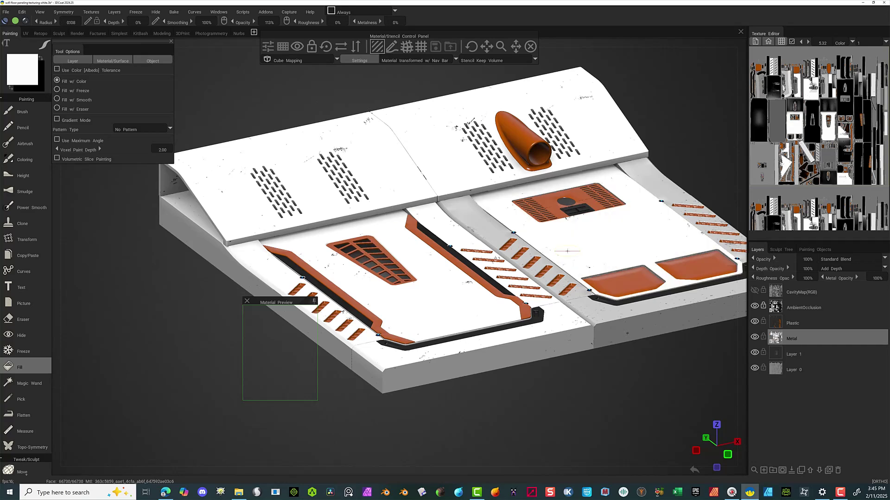
click(492, 225)
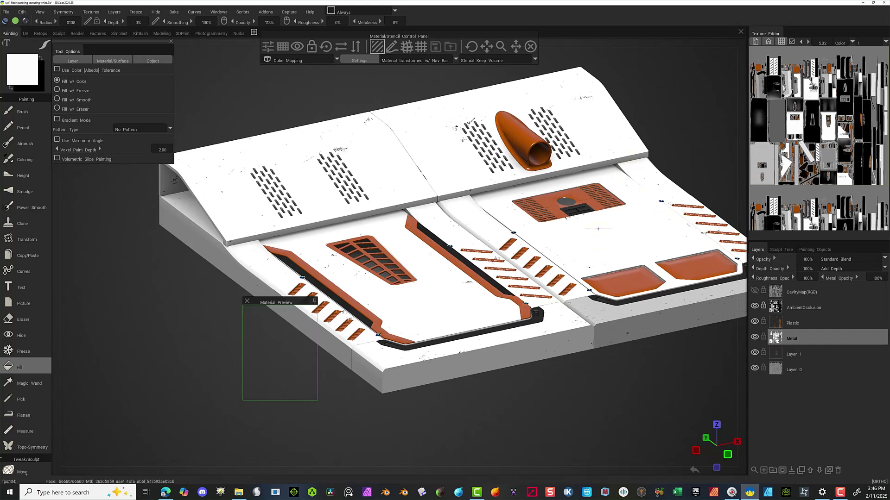
click(630, 320)
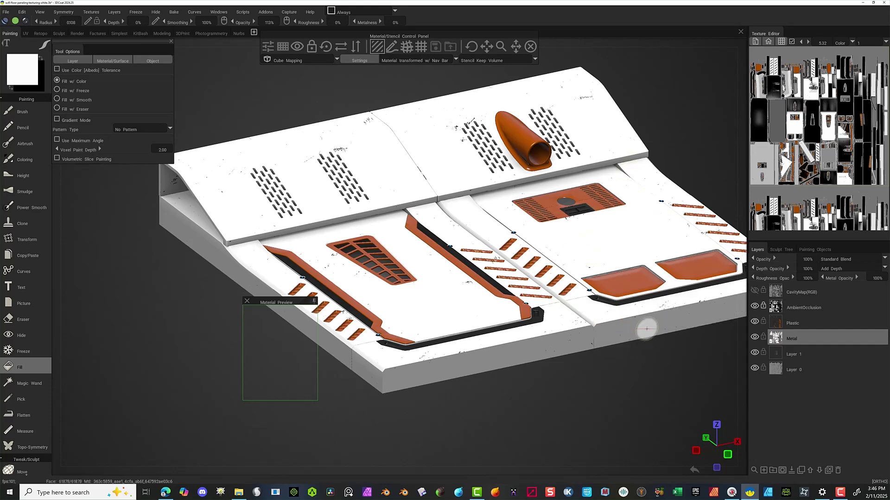
mouse_move(513, 396)
mouse_down()
mouse_move(488, 426)
mouse_move(525, 424)
mouse_up()
mouse_move(524, 424)
right_down()
mouse_move(469, 415)
mouse_move(518, 409)
right_up()
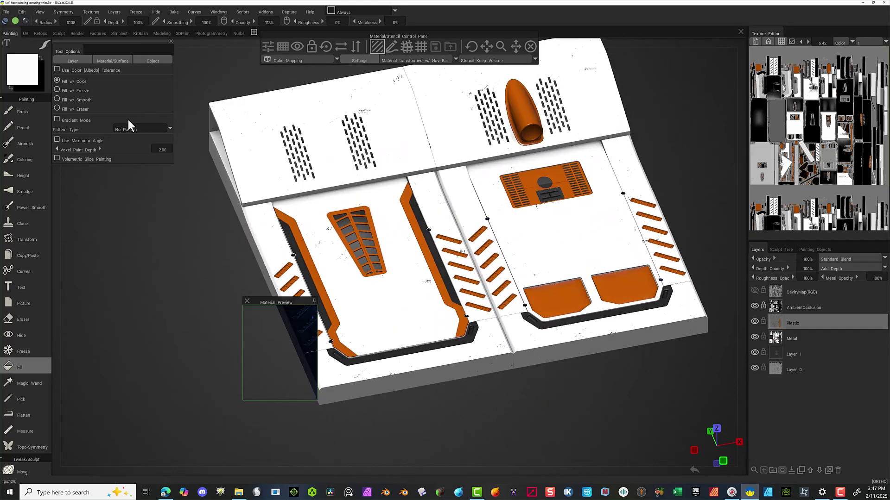
Export the white floor panel mesh as FBX with its textures, using the Blender Cycles preset and the scifiwhite prefix.
click(6, 12)
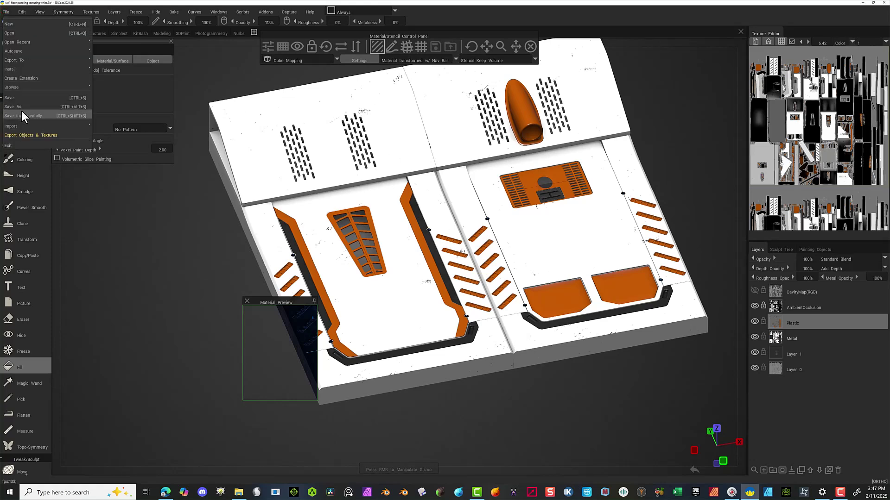
click(59, 135)
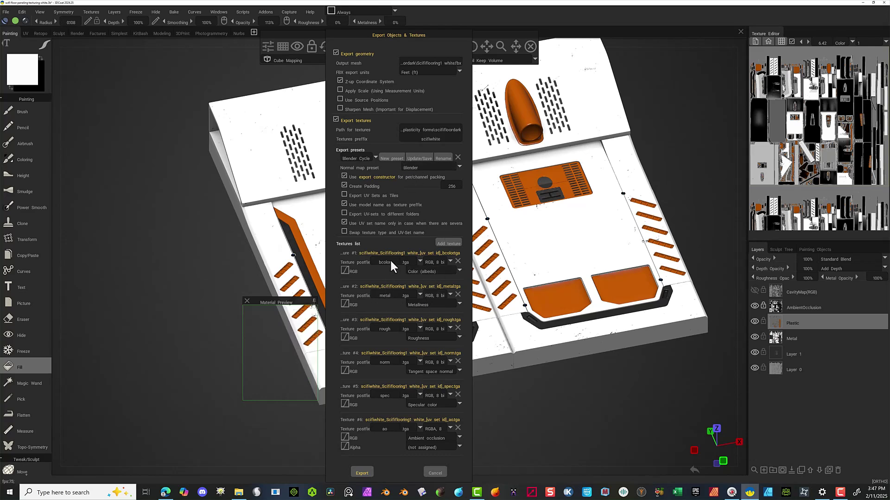
click(365, 473)
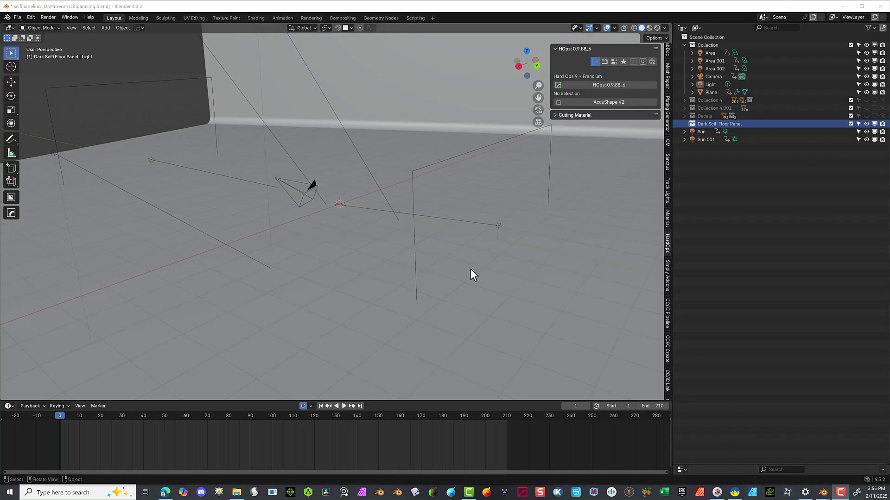
Set up an FBX import of Scififlooring1 dark.fbx from the spaceship plasticity forms\scififloordark folder with Animation turned off.
middle_drag(393, 224, 174, 160)
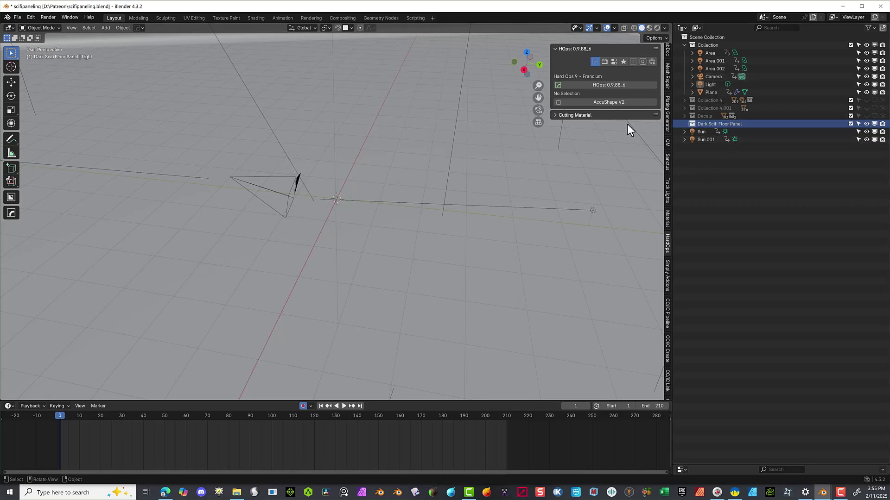
click(16, 17)
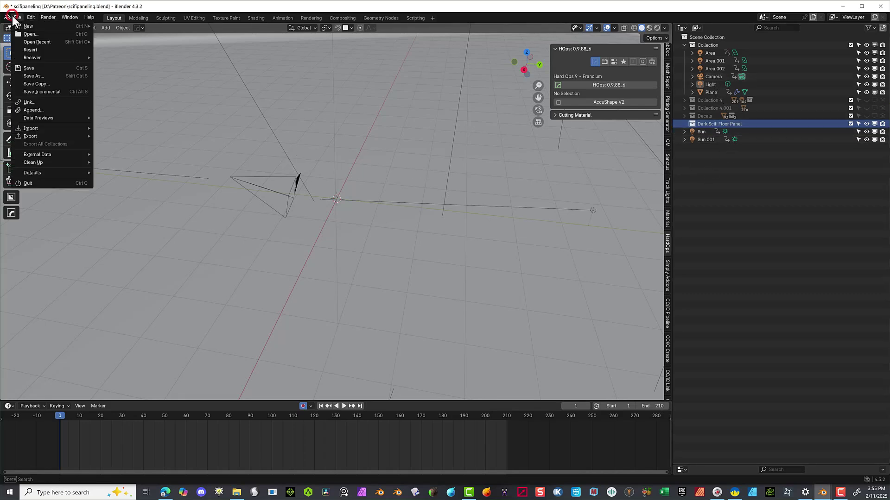
mouse_move(63, 136)
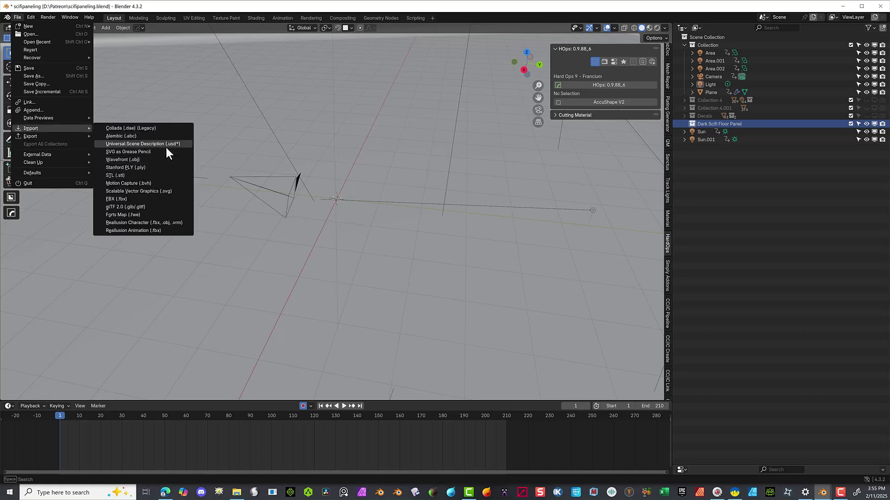
click(160, 201)
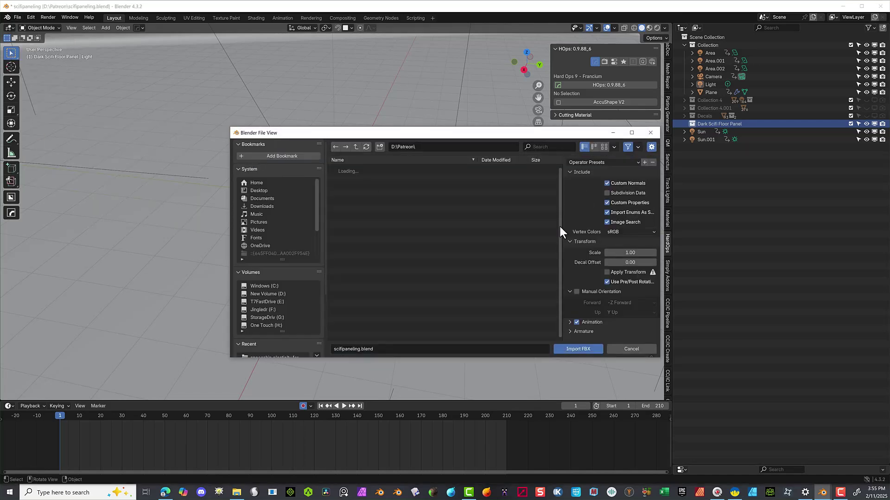
scroll(385, 279, down, 8)
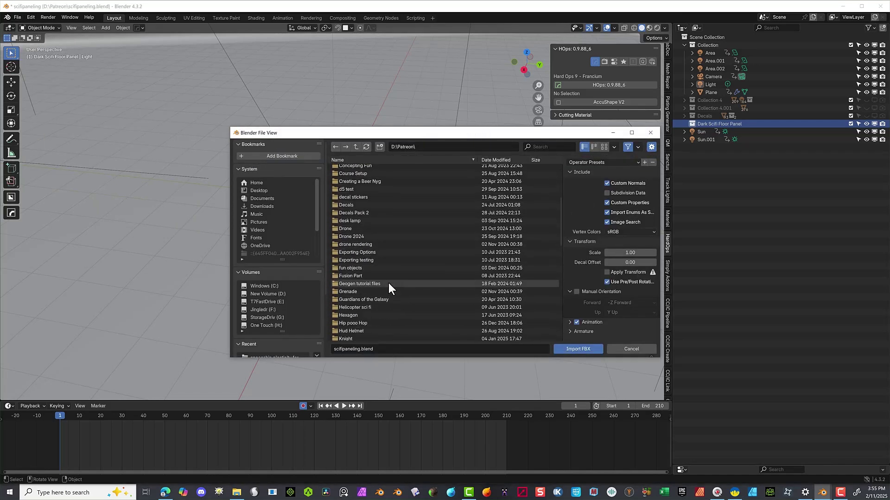
scroll(388, 302, down, 8)
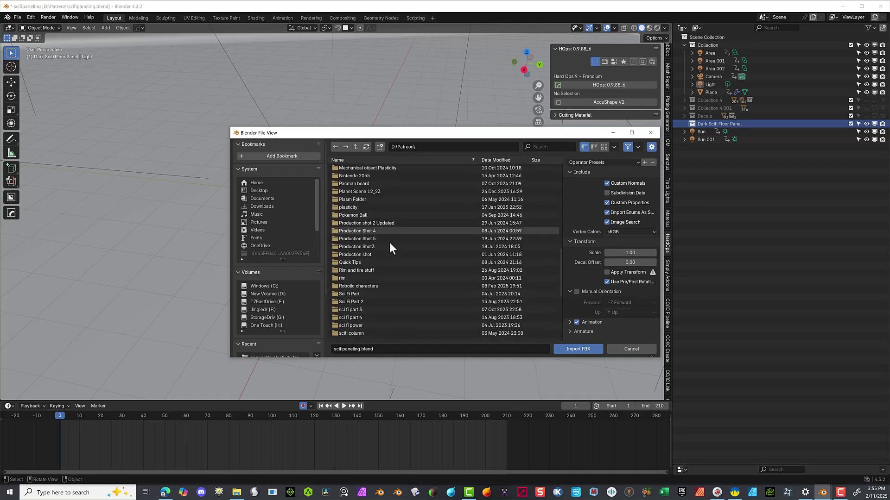
scroll(394, 297, down, 4)
scroll(397, 303, down, 2)
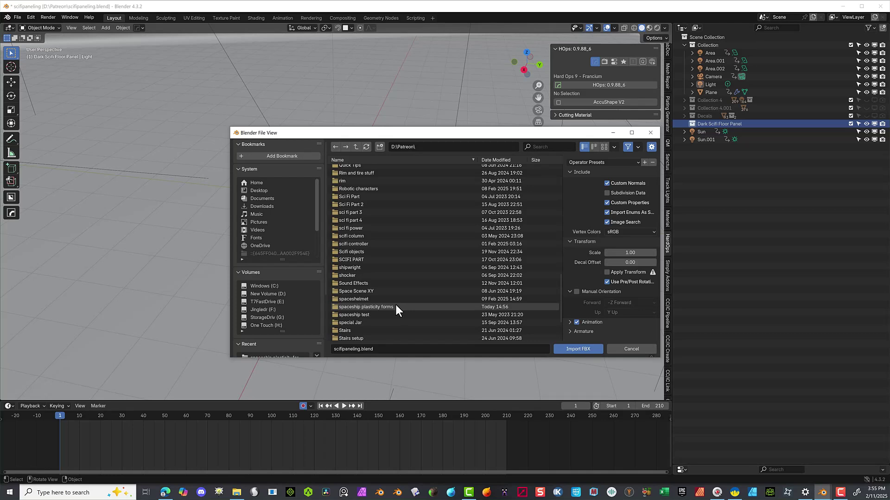
double_click(395, 303)
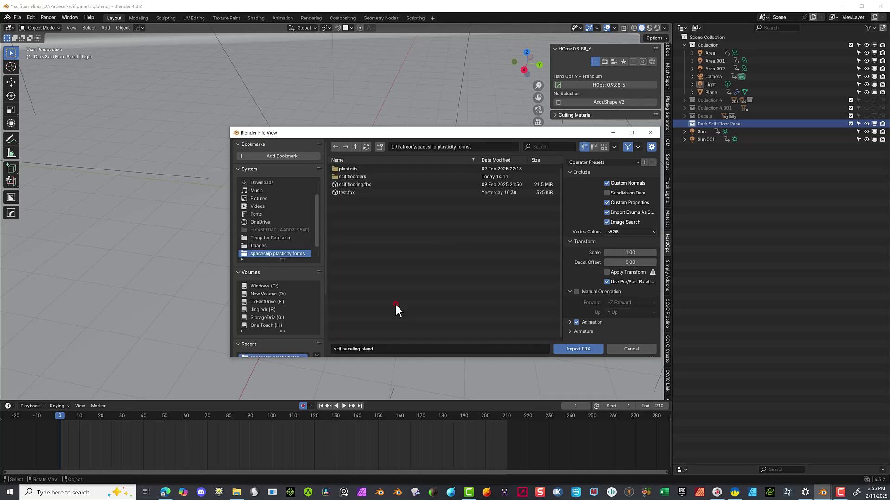
double_click(362, 178)
click(386, 168)
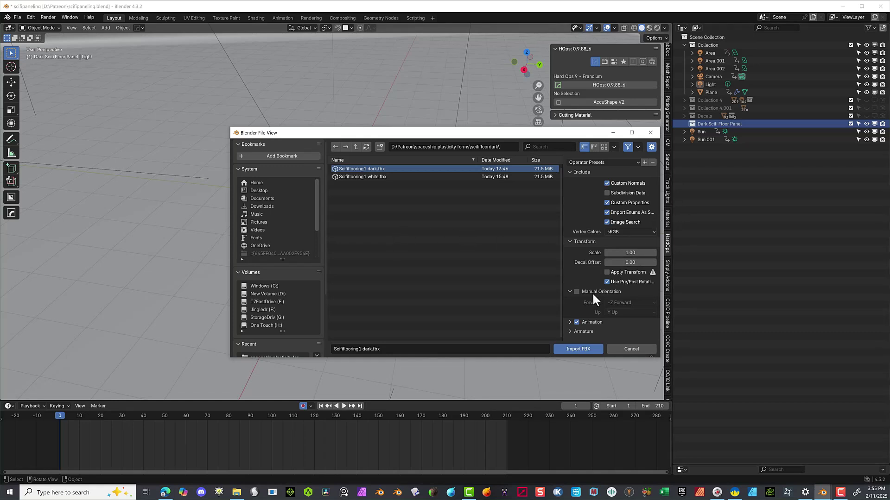
click(577, 323)
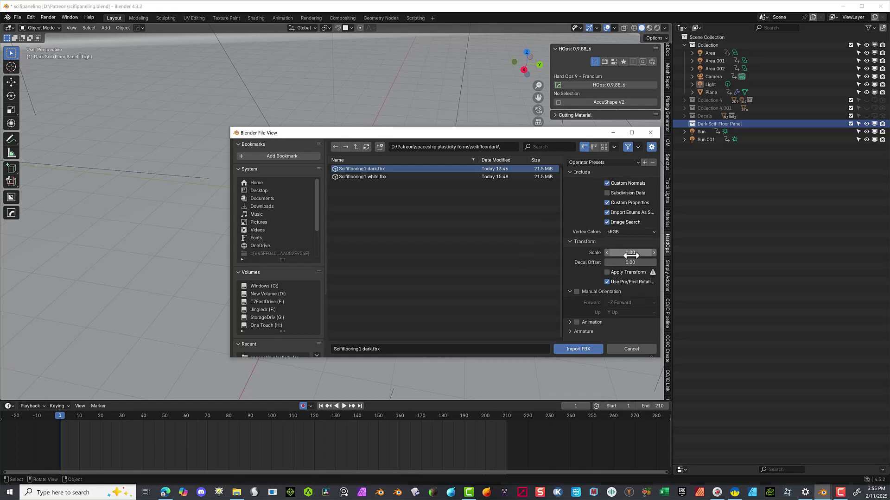
Try importing the dark floor panel with the default orientation, inspect it, and undo the import.
click(591, 350)
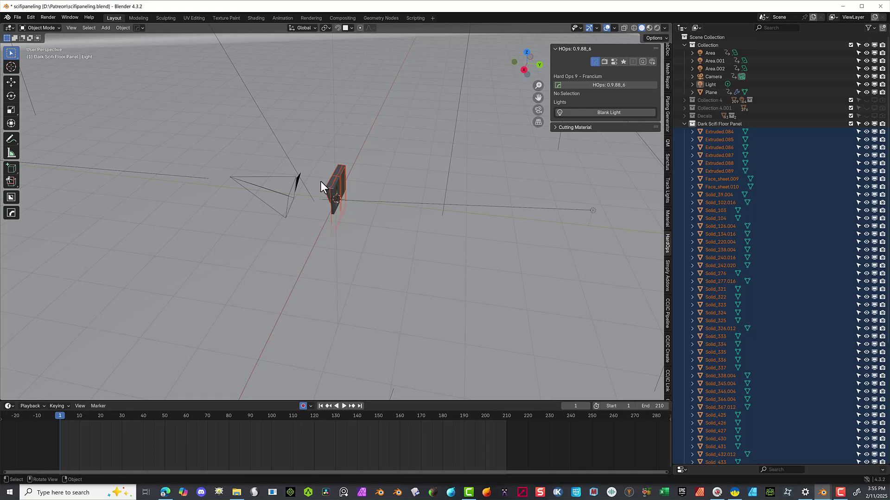
scroll(322, 184, up, 6)
scroll(324, 183, down, 2)
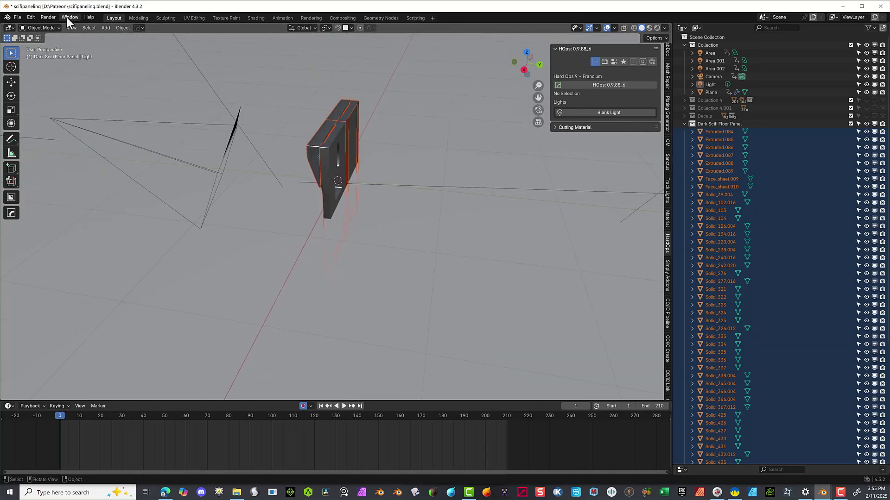
key(ctrl+z)
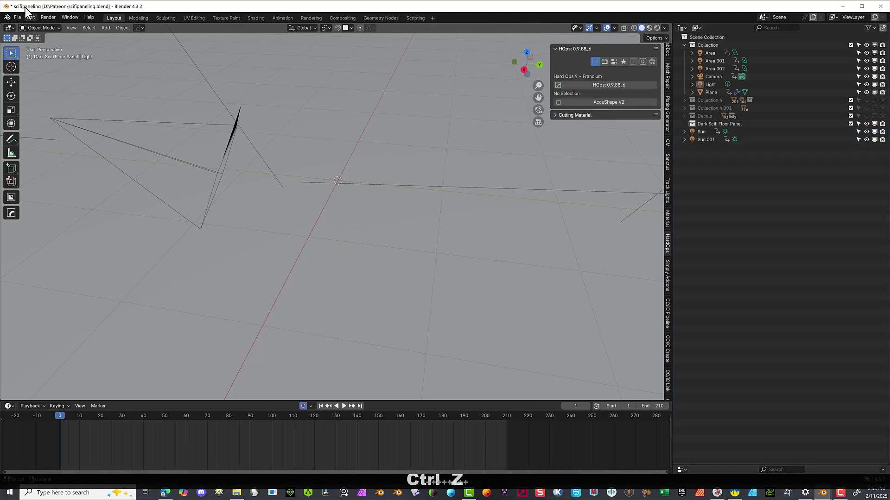
Import Scififlooring1 dark.fbx with Manual Orientation enabled, using X Forward and Z Up.
click(15, 17)
mouse_move(38, 128)
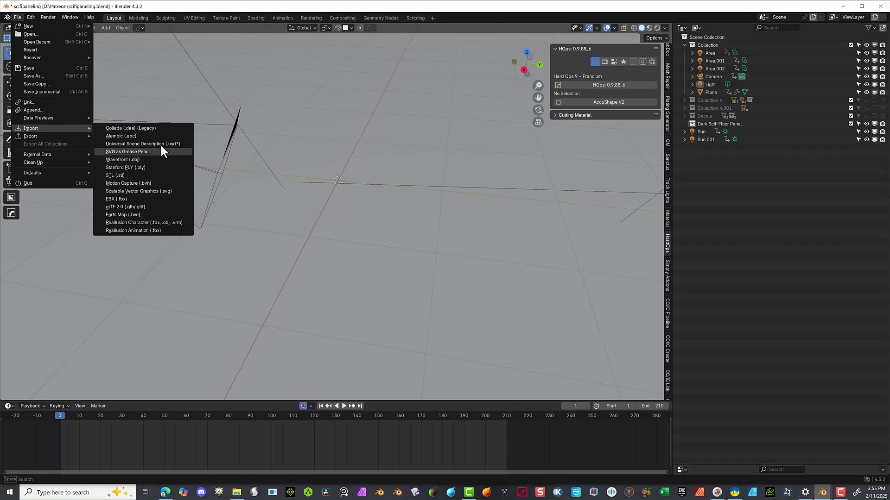
click(162, 199)
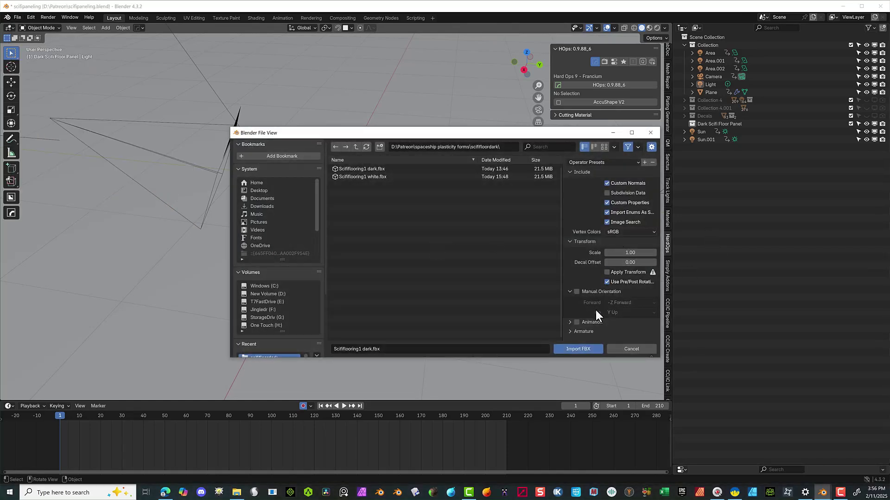
click(576, 292)
click(622, 311)
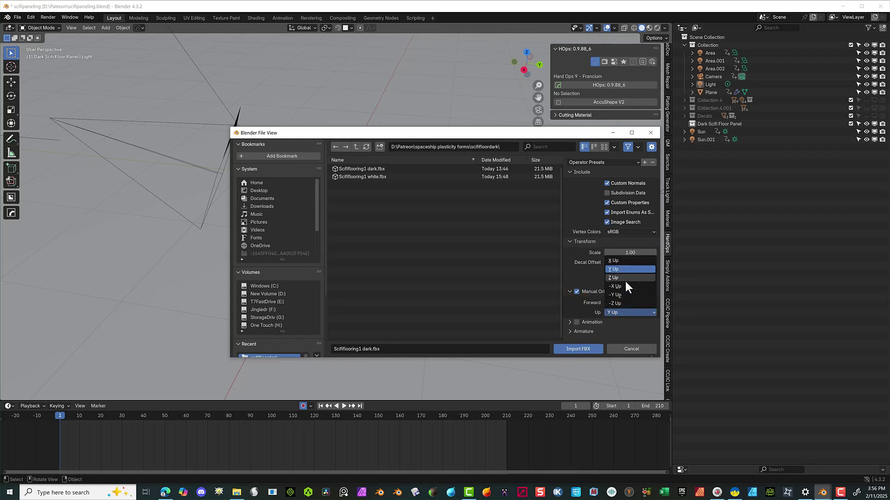
click(624, 281)
click(632, 303)
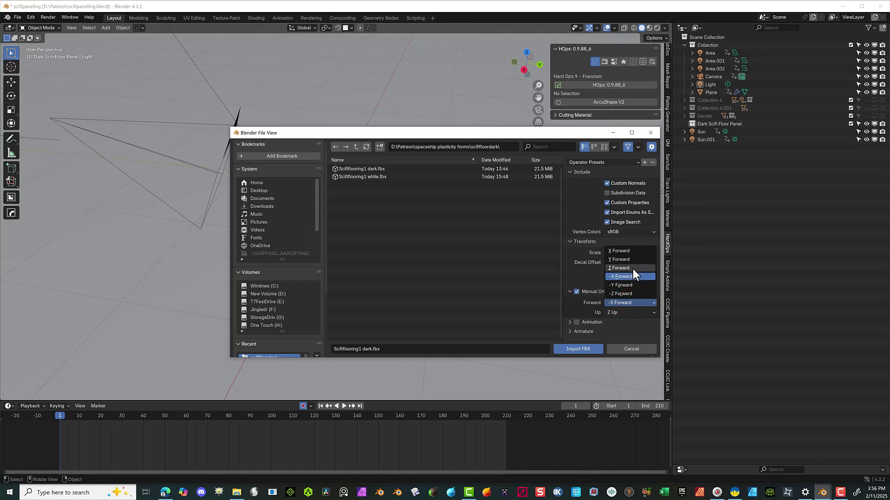
click(632, 251)
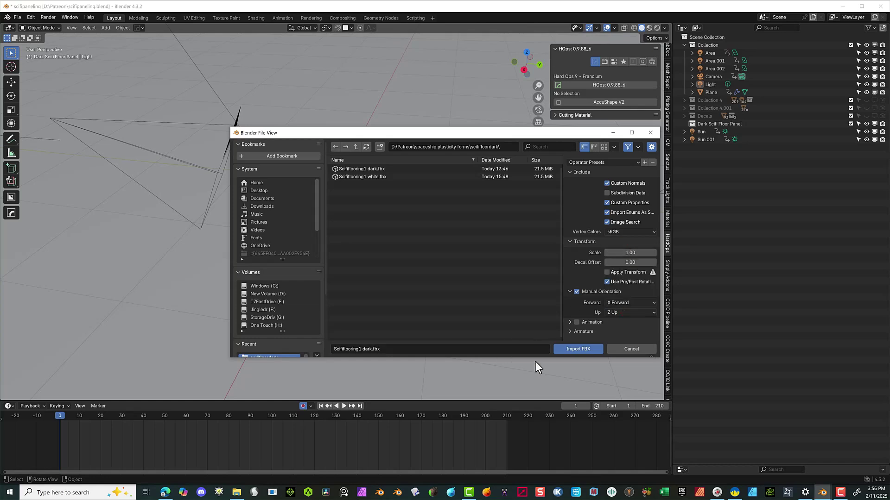
click(592, 349)
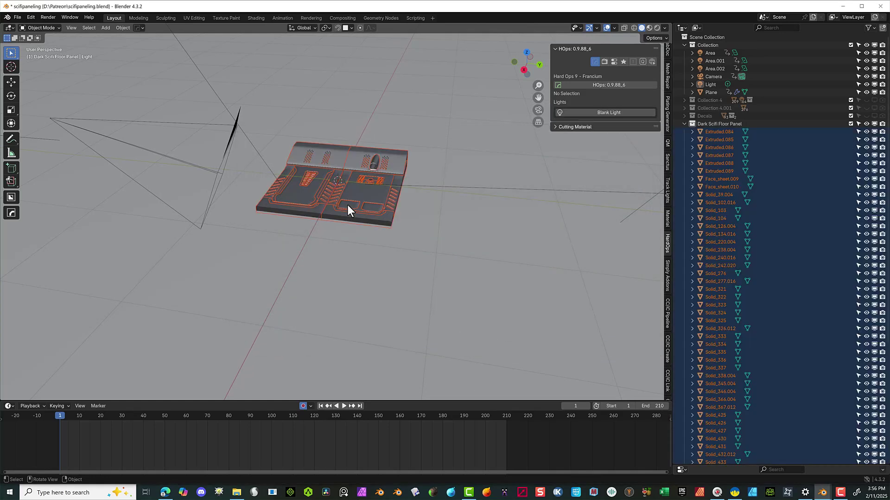
Create a new collection directly under the Scene Collection and make it the active collection.
scroll(370, 157, up, 5)
middle_drag(306, 284, 314, 308)
scroll(314, 309, down, 6)
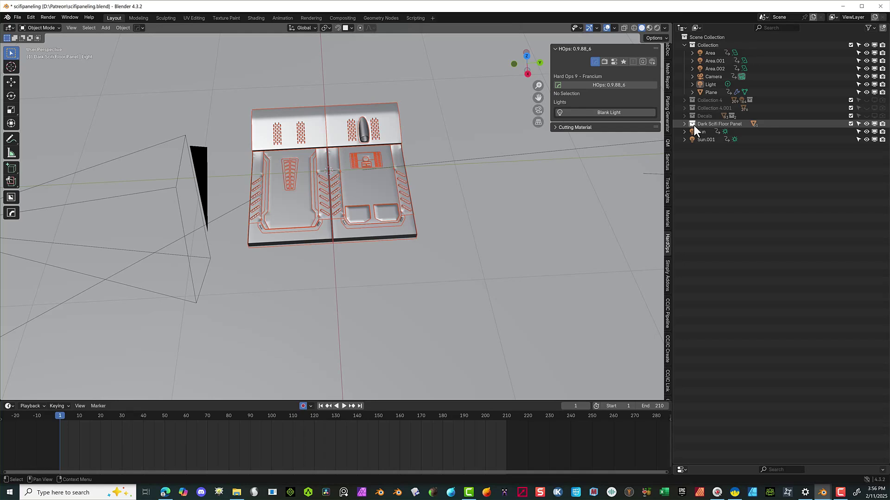
right_click(704, 35)
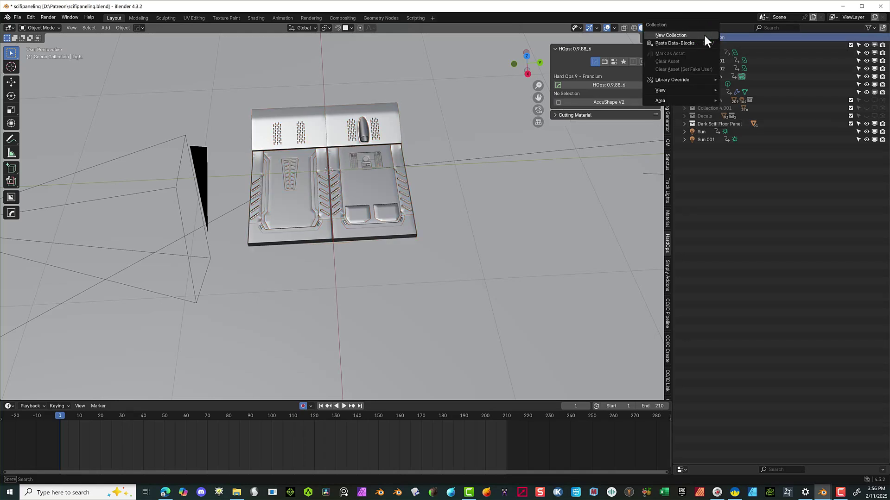
click(697, 36)
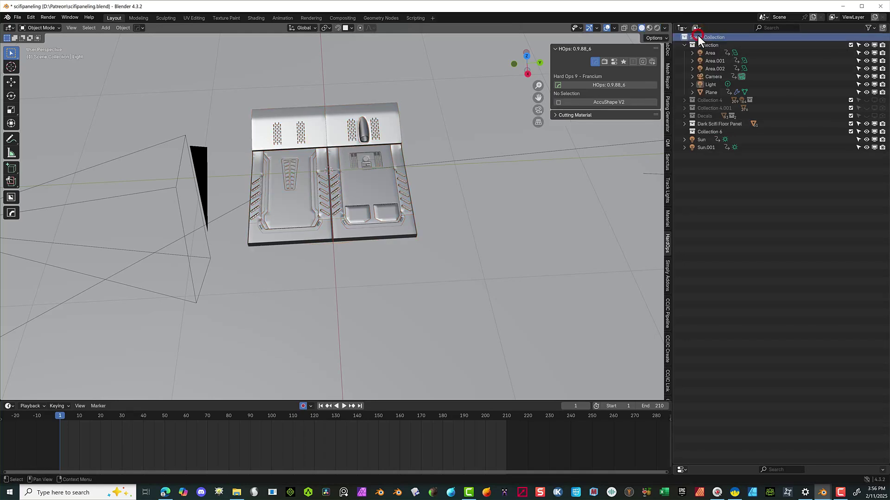
click(709, 132)
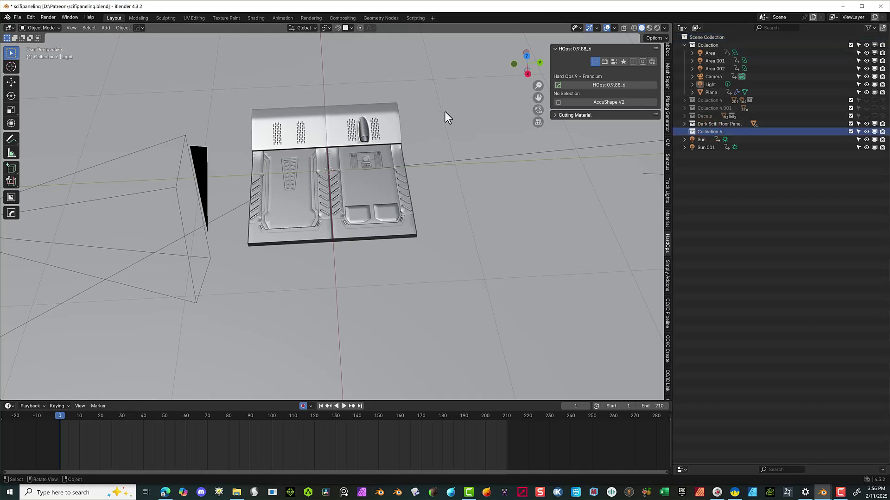
Import Scififlooring1 white.fbx into the new collection with the same orientation settings, and switch the viewport to rendered shading.
click(16, 18)
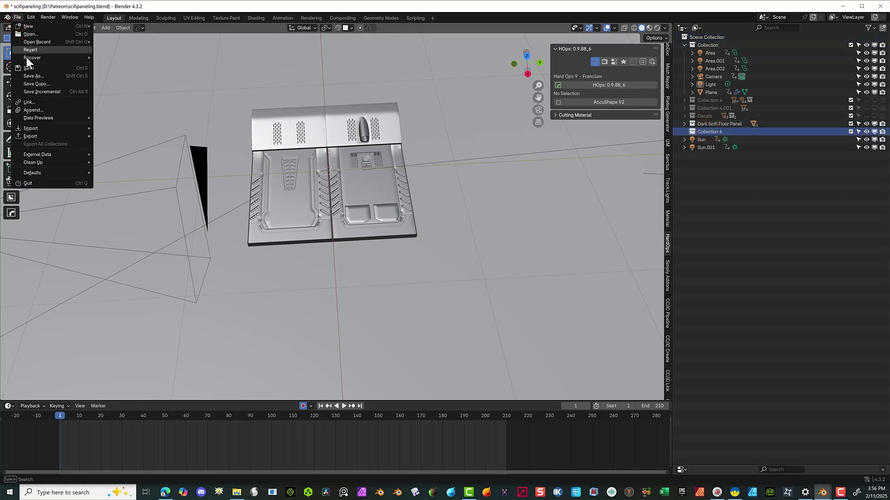
mouse_move(43, 127)
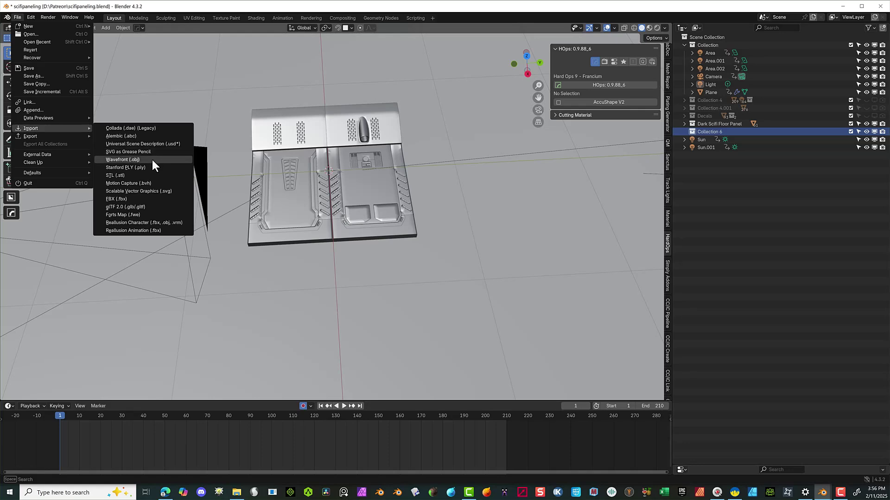
click(162, 199)
click(366, 177)
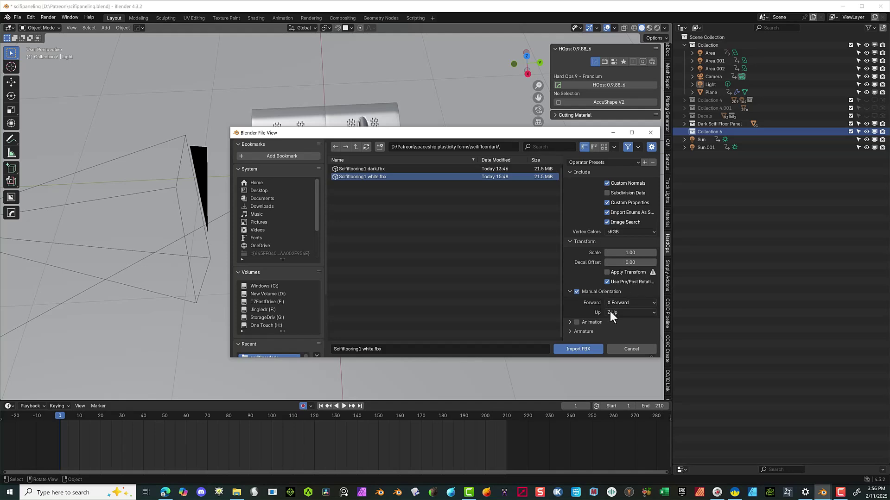
click(578, 349)
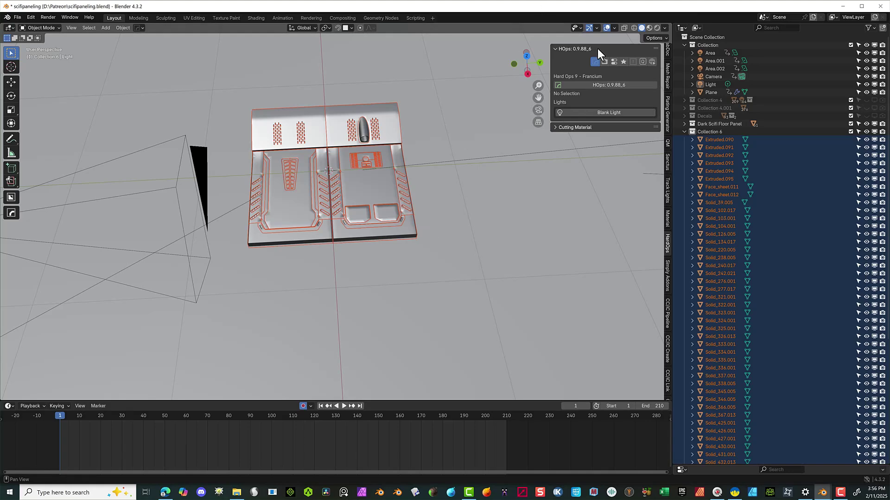
click(656, 26)
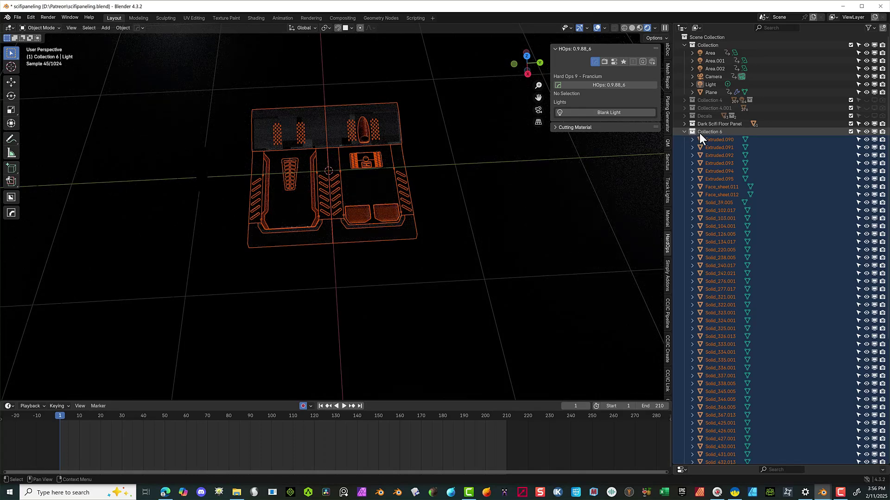
Rename the collection holding the white panel as White scifi floor panel.
double_click(701, 133)
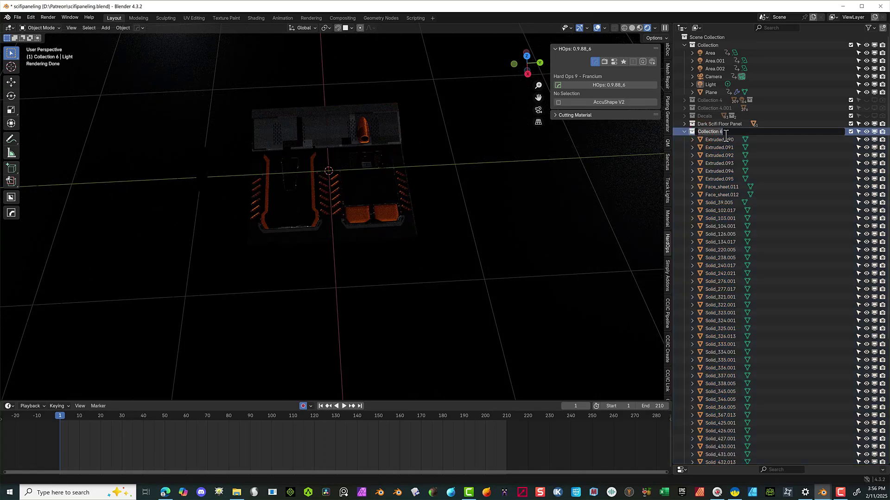
text(White )
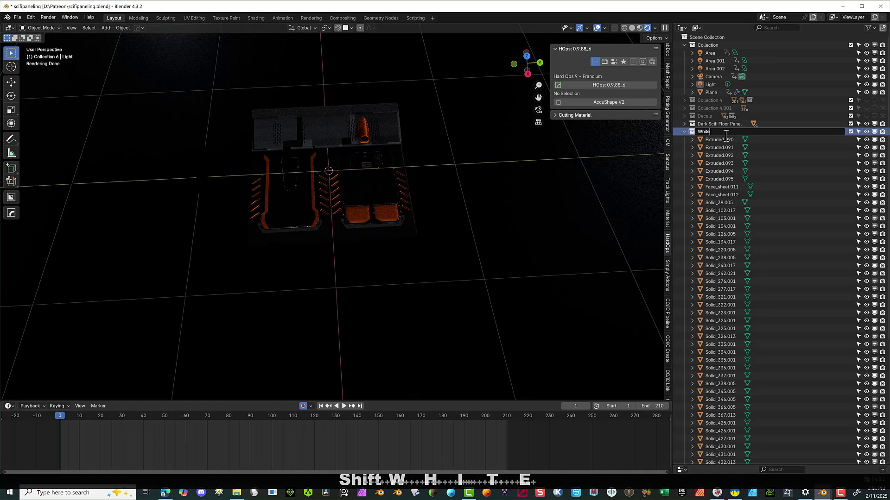
text(scif)
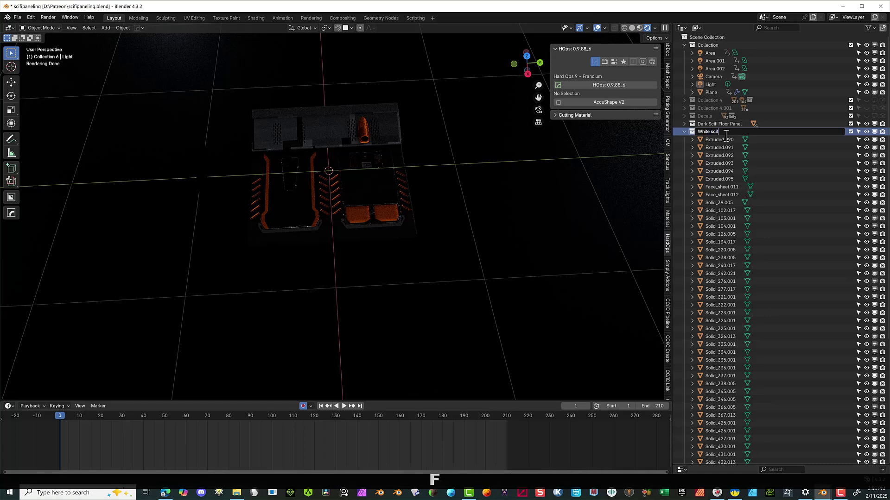
text(i floor panel)
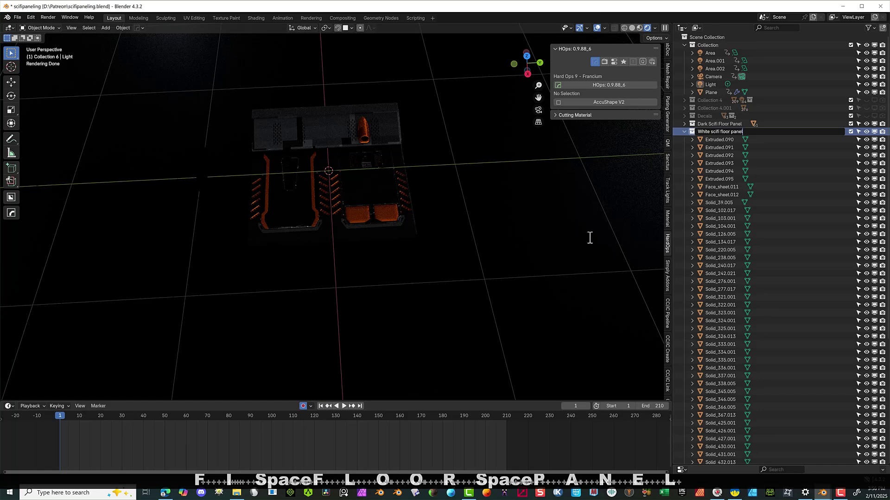
key(Return)
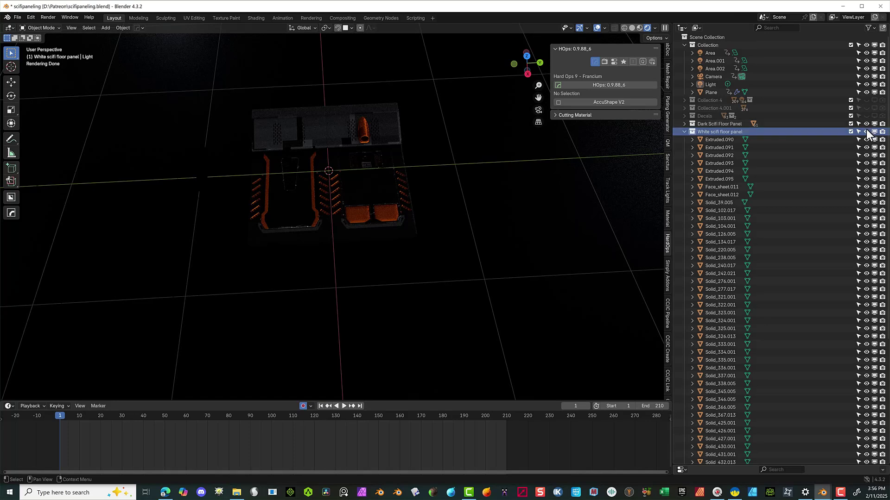
Hide the White scifi floor panel collection with all its objects and disable them in viewports and renders.
shift+click(866, 132)
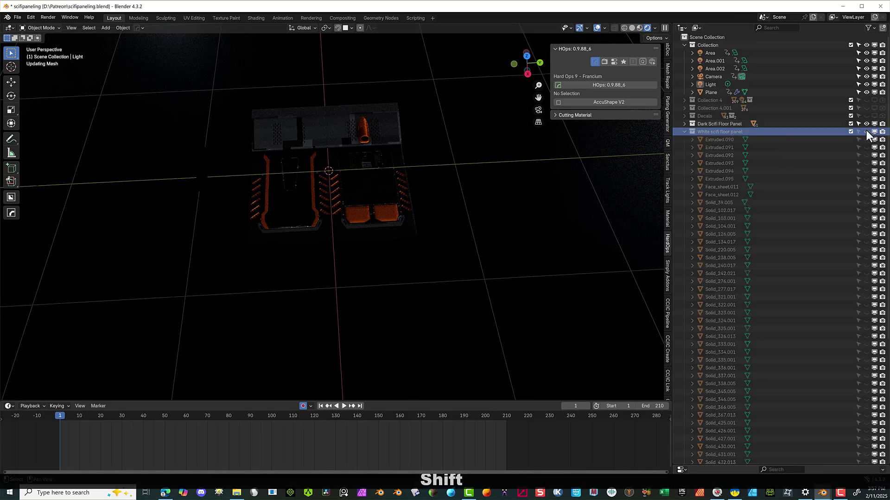
shift+click(875, 131)
shift+click(882, 131)
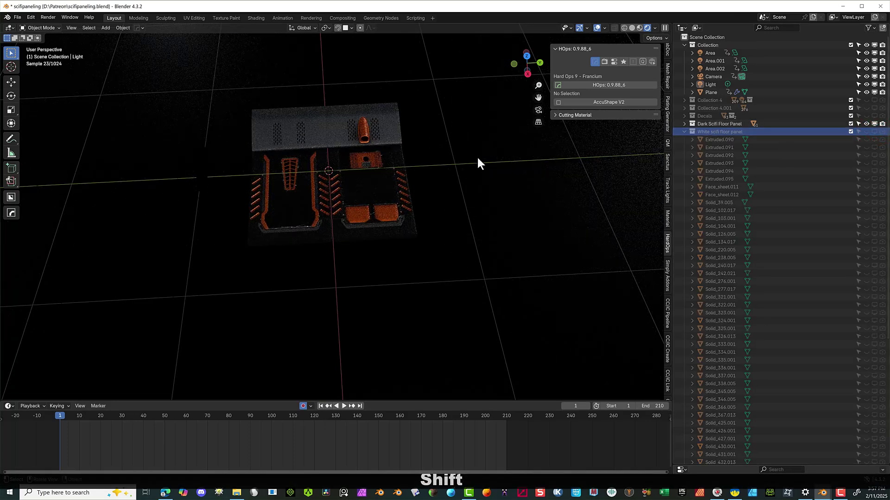
Examine the rendered dark sci-fi floor panel up close and from several angles, checking its worn edges, grilles and orange details.
scroll(423, 144, up, 3)
scroll(422, 138, up, 3)
middle_drag(419, 133, 424, 129)
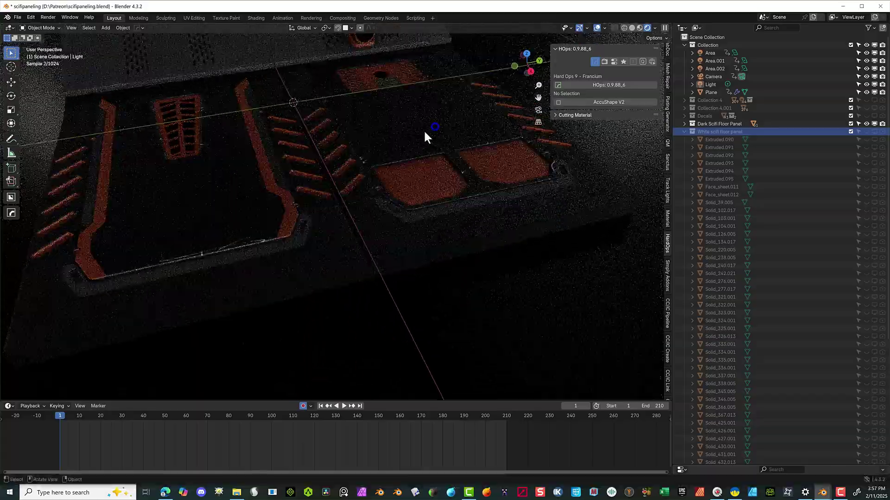
scroll(424, 130, down, 3)
middle_drag(476, 149, 585, 124)
scroll(341, 170, up, 4)
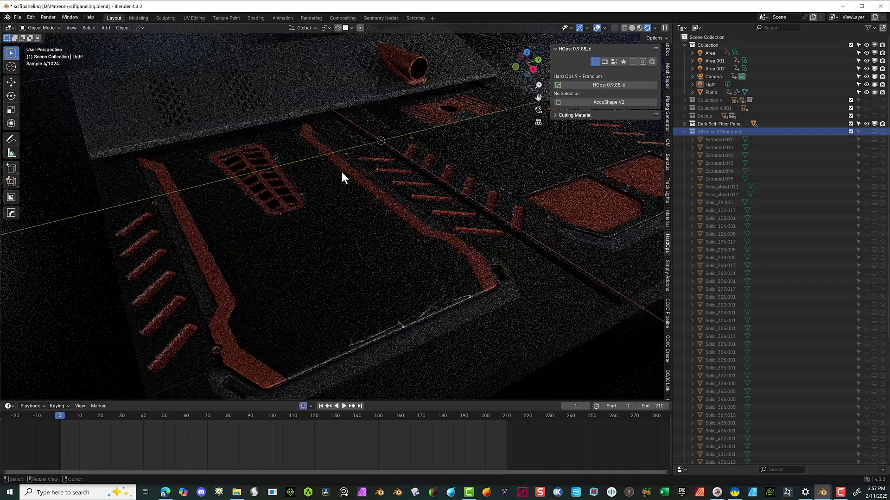
scroll(337, 169, down, 4)
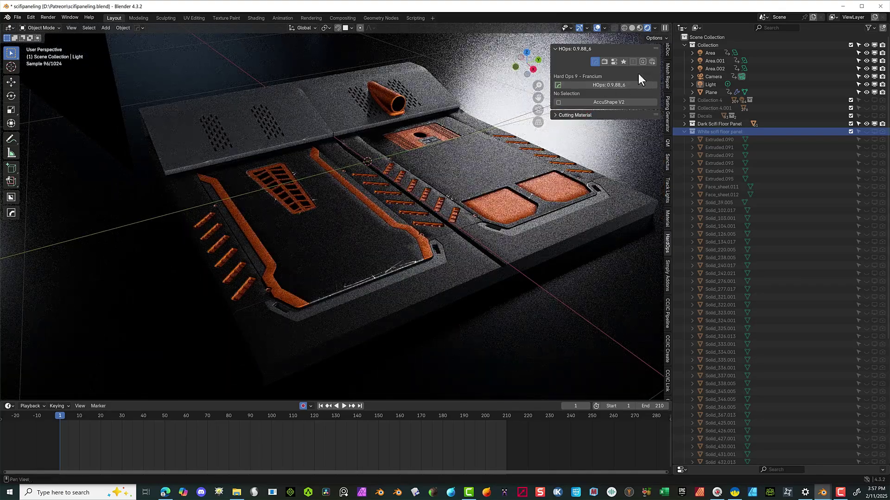
scroll(355, 177, down, 4)
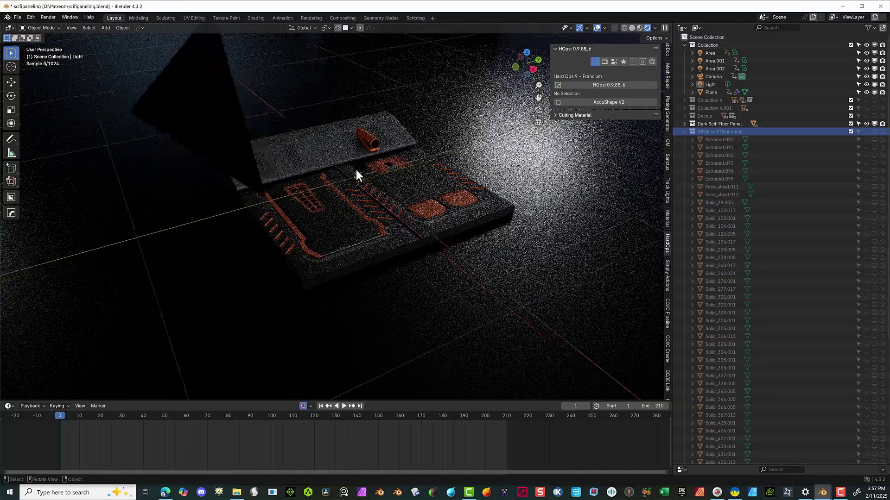
scroll(356, 170, up, 6)
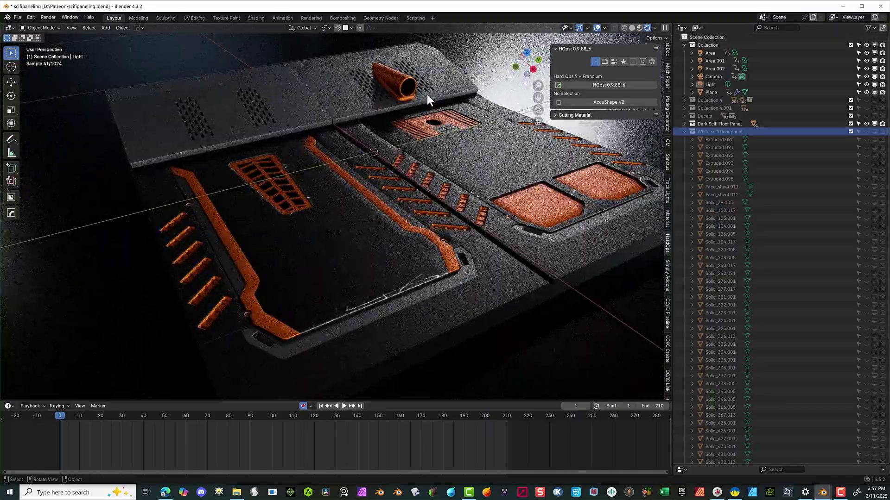
middle_drag(427, 94, 402, 108)
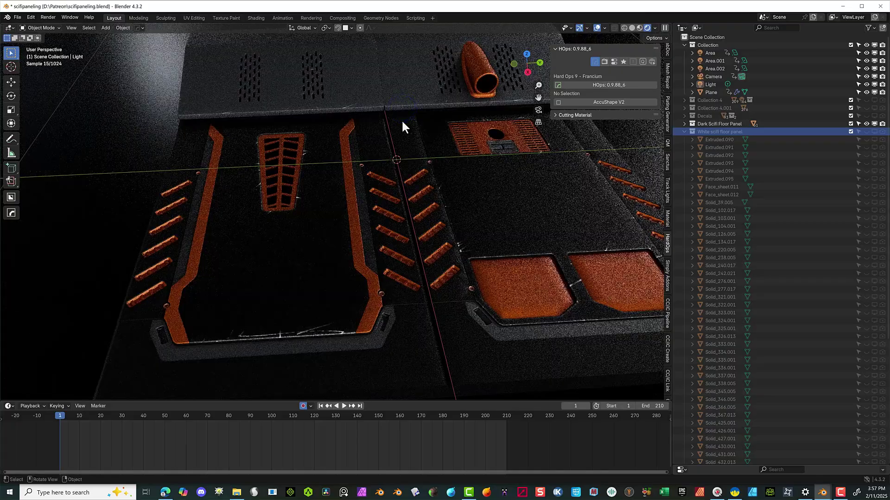
Collapse the White scifi floor panel collection, select the floor plane and inspect the dark panel's surface wear and lighting.
click(684, 131)
scroll(343, 135, down, 3)
scroll(345, 135, down, 2)
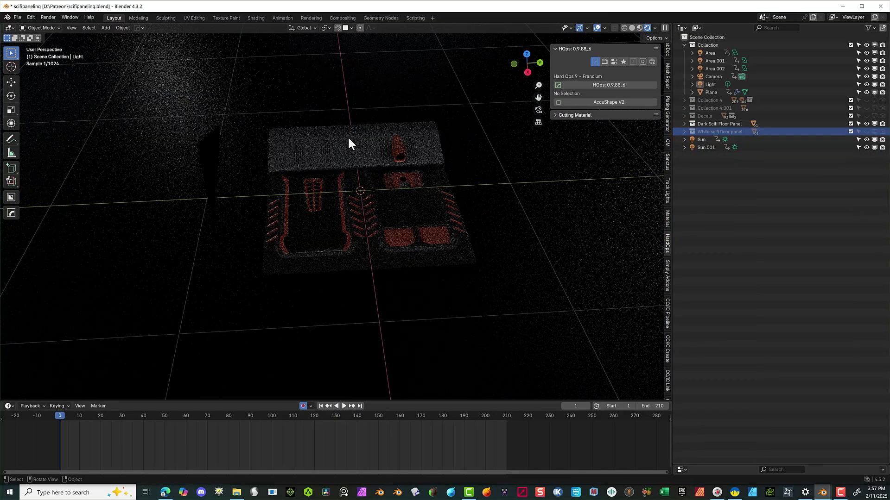
scroll(348, 135, up, 1)
click(213, 277)
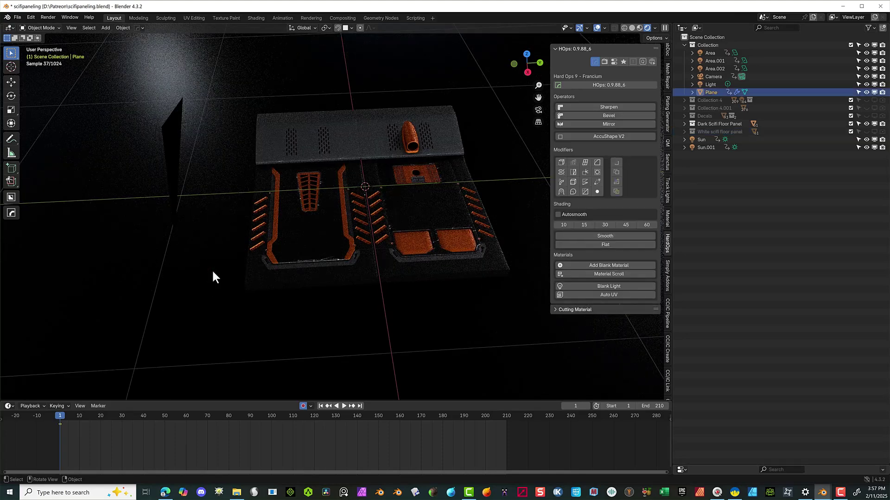
key(KP_Decimal)
scroll(359, 191, up, 18)
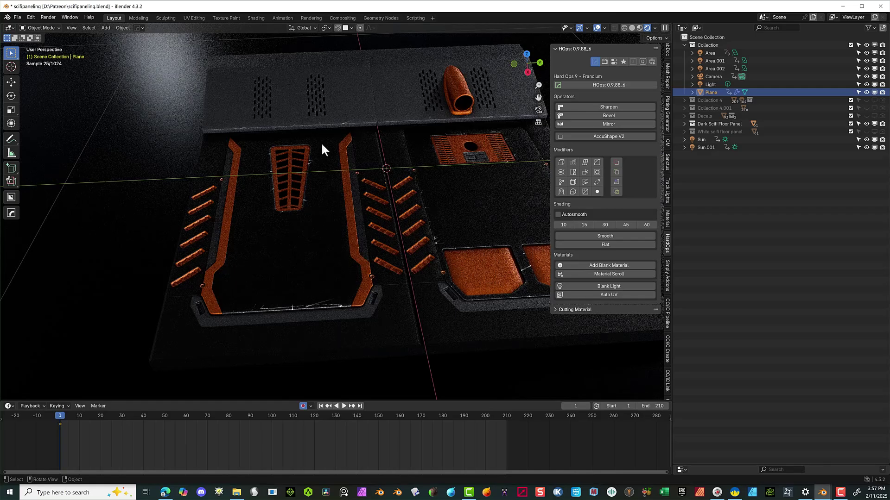
middle_drag(321, 147, 310, 191)
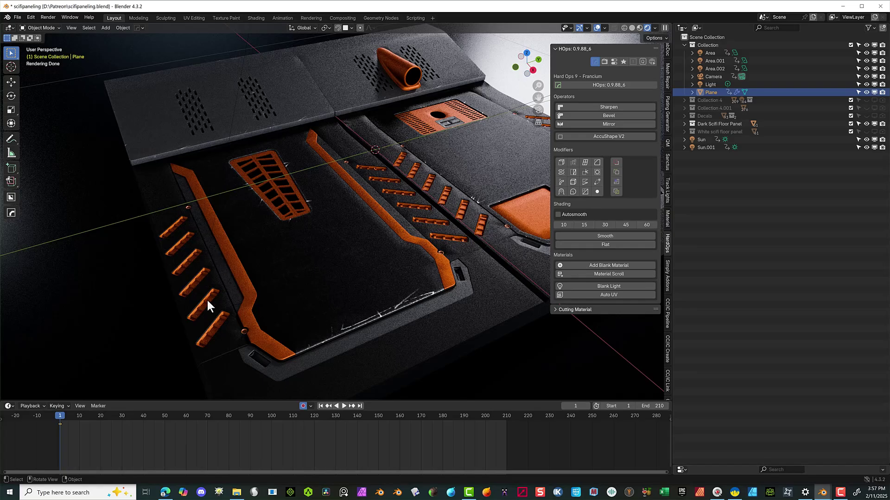
middle_drag(296, 279, 293, 276)
middle_drag(371, 227, 414, 120)
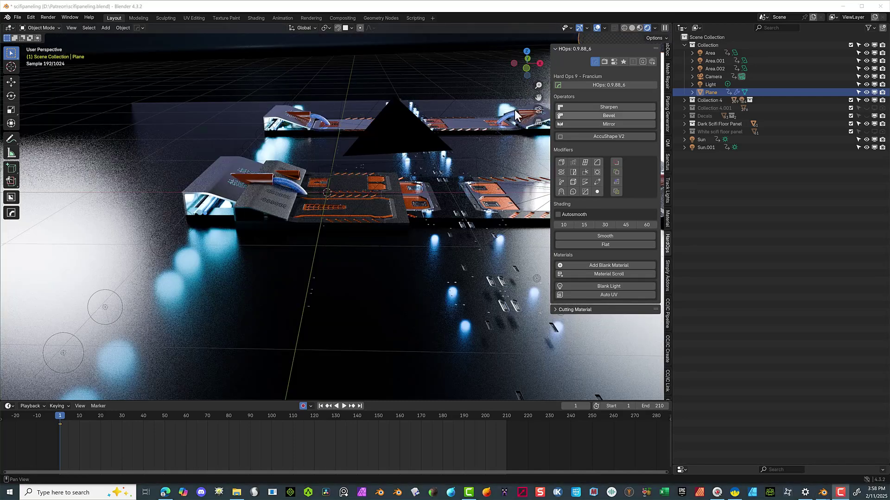
Make the White scifi floor panel collection and all its objects selectable, visible and enabled in viewports and renders.
middle_drag(284, 254, 348, 187)
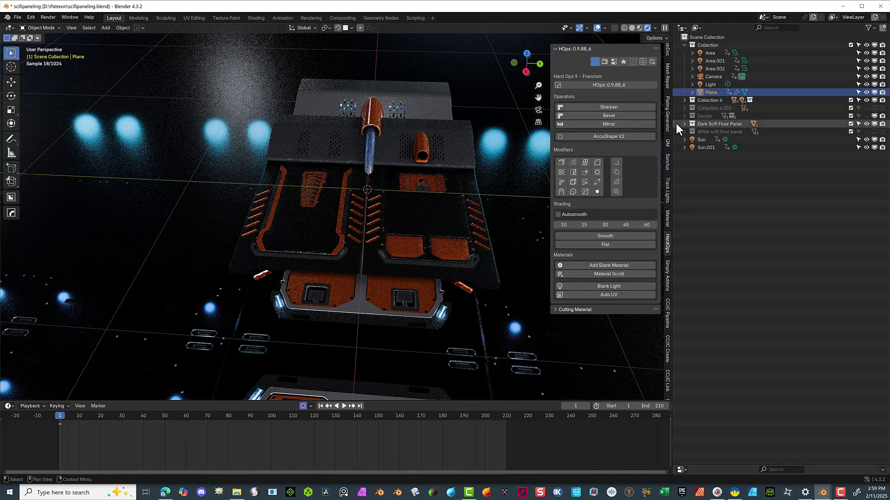
click(724, 124)
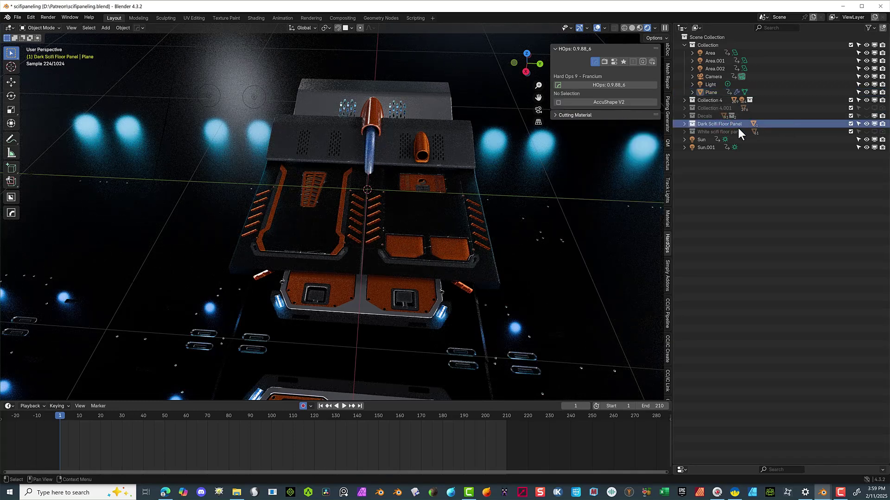
shift+click(866, 132)
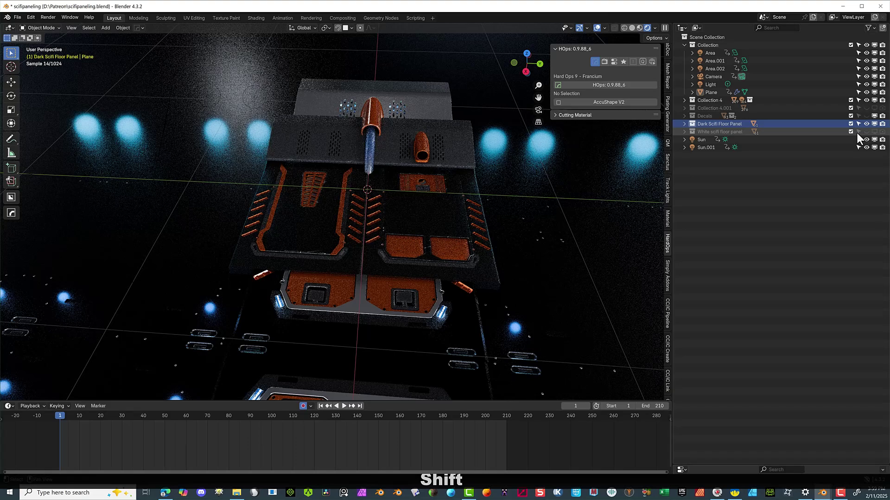
shift+click(858, 133)
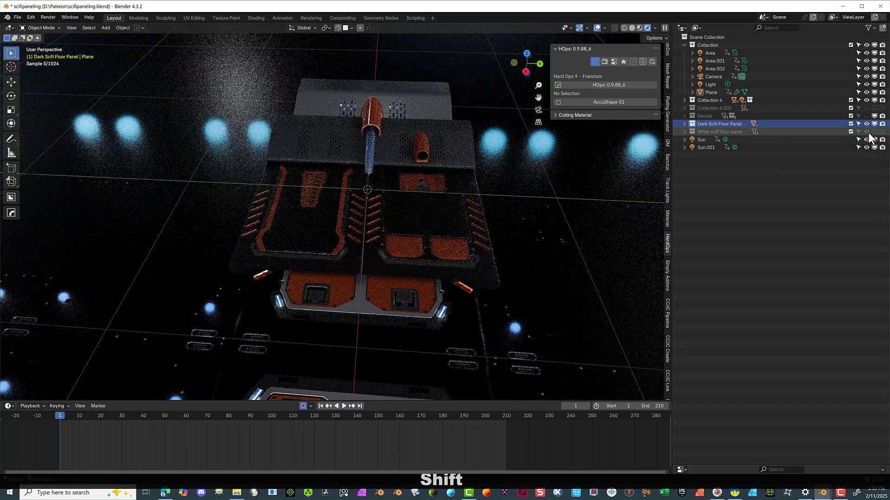
shift+click(874, 132)
shift+click(883, 132)
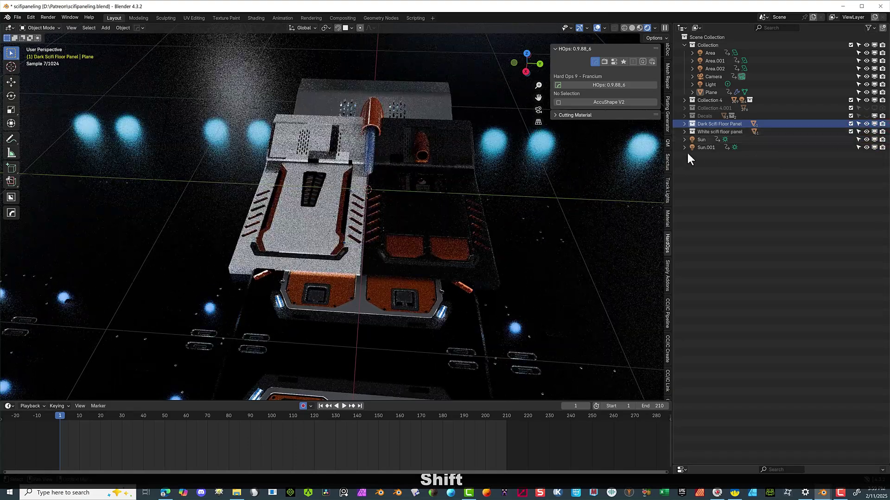
Expand the Dark Scifi Floor Panel collection and select all its objects, from Extruded.084 through Swept.001.
shift+click(703, 133)
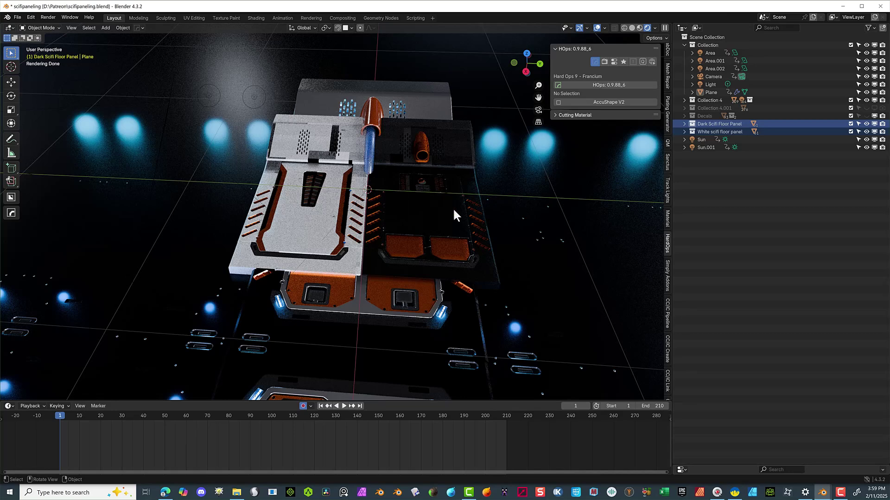
scroll(431, 231, down, 2)
click(709, 125)
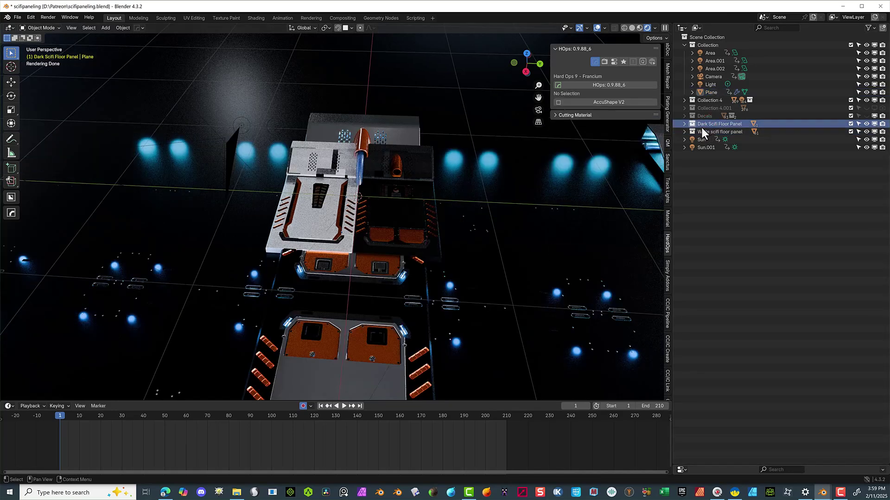
click(684, 124)
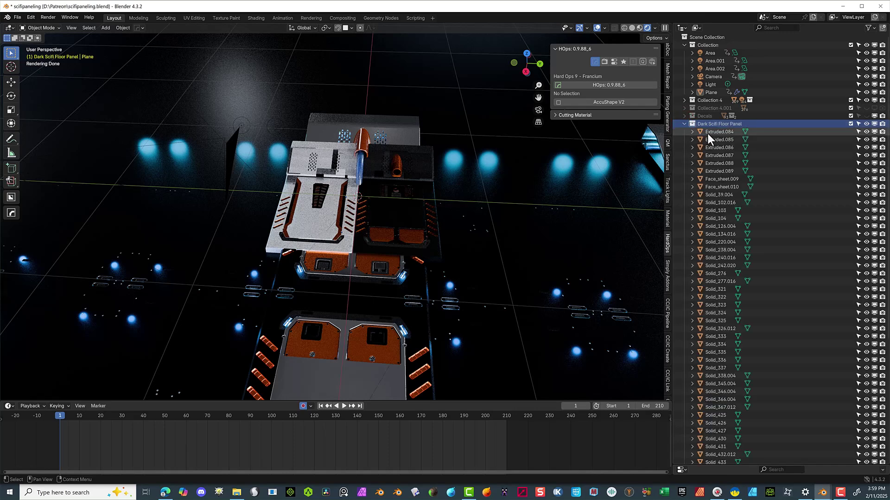
click(708, 132)
scroll(696, 195, down, 5)
scroll(709, 227, down, 4)
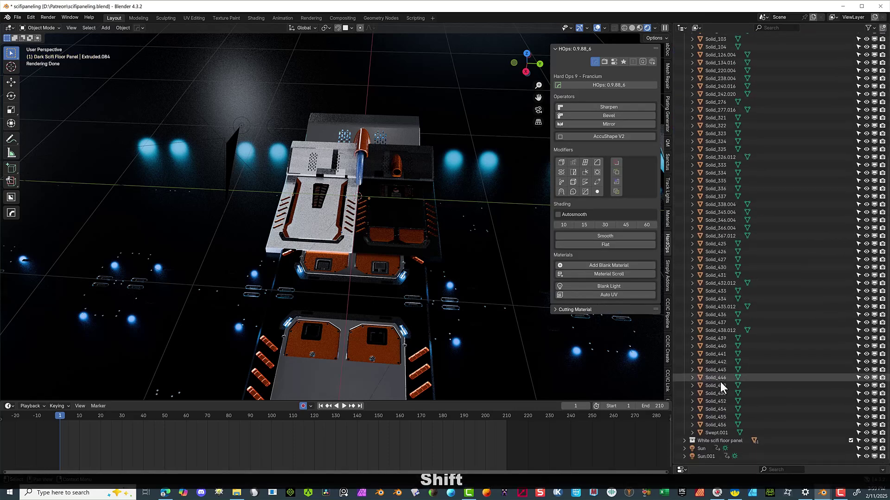
shift+click(710, 432)
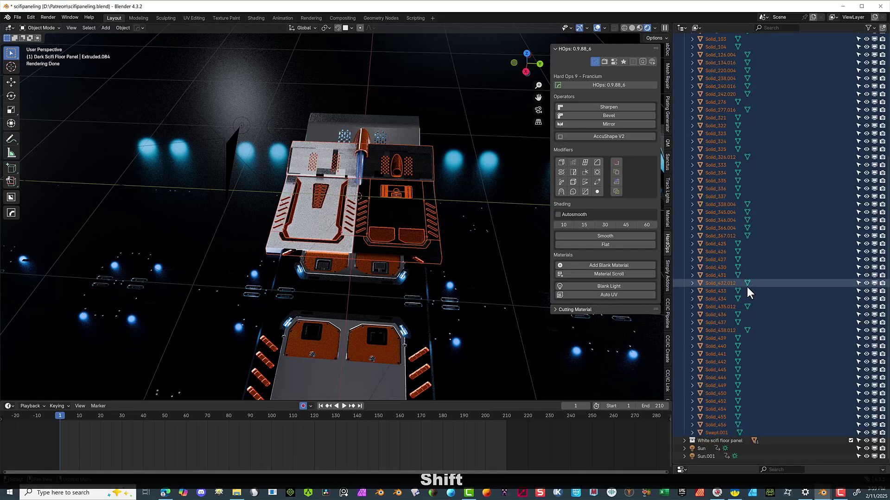
Expand the White scifi floor panel collection and add all its objects, Extruded.090 through Swept.002, to the selection.
click(685, 440)
scroll(725, 338, down, 5)
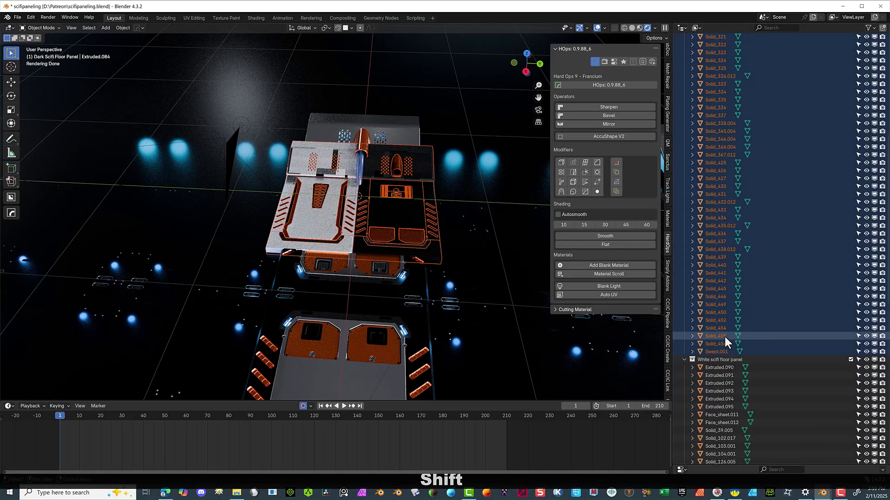
shift+click(709, 367)
scroll(719, 236, down, 12)
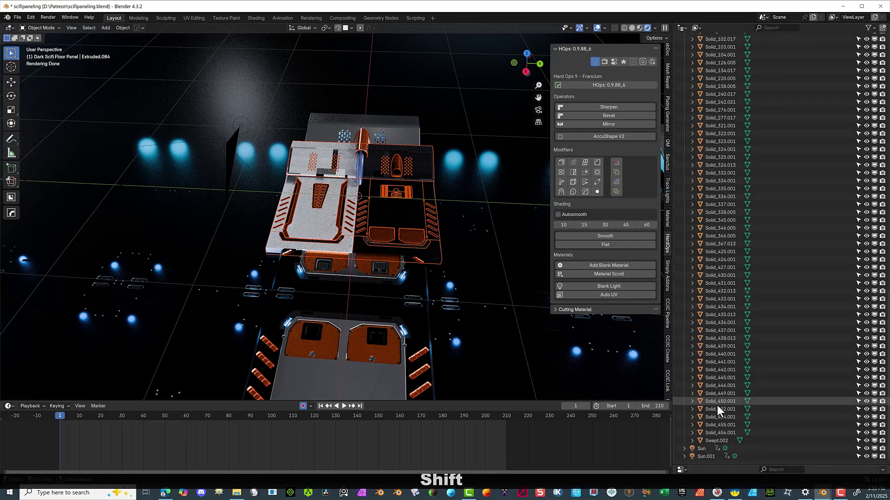
shift+click(720, 440)
scroll(312, 132, up, 3)
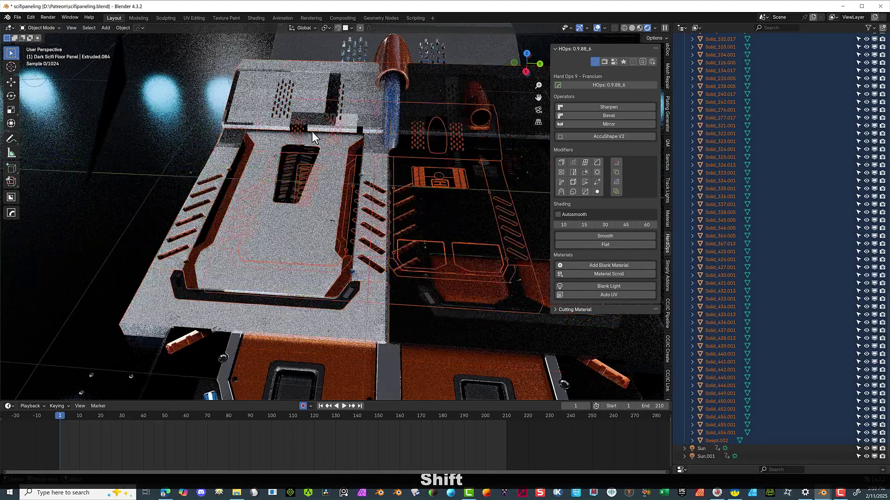
scroll(312, 132, down, 5)
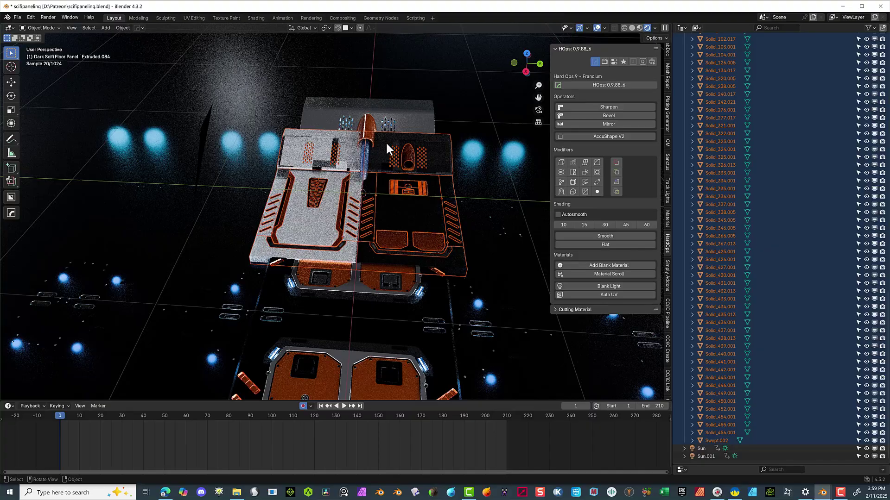
Scale the selected dark and white floor panel objects up uniformly by about 1.54.
key(s)
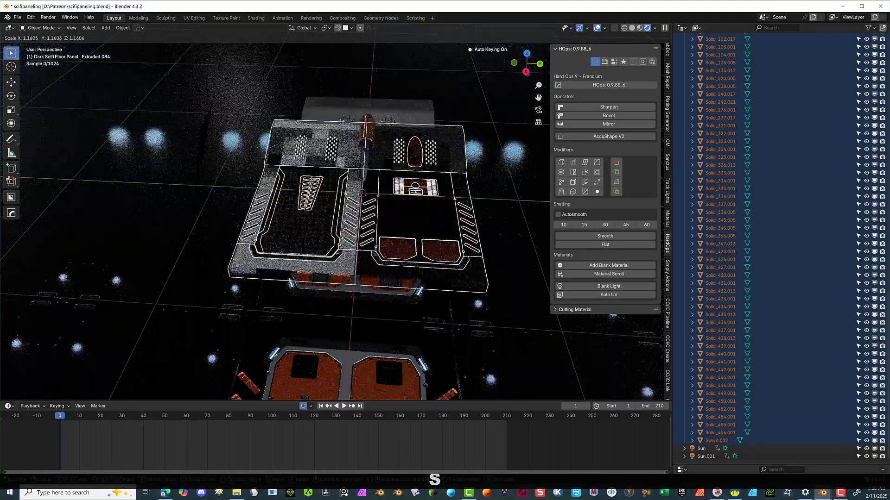
click(419, 143)
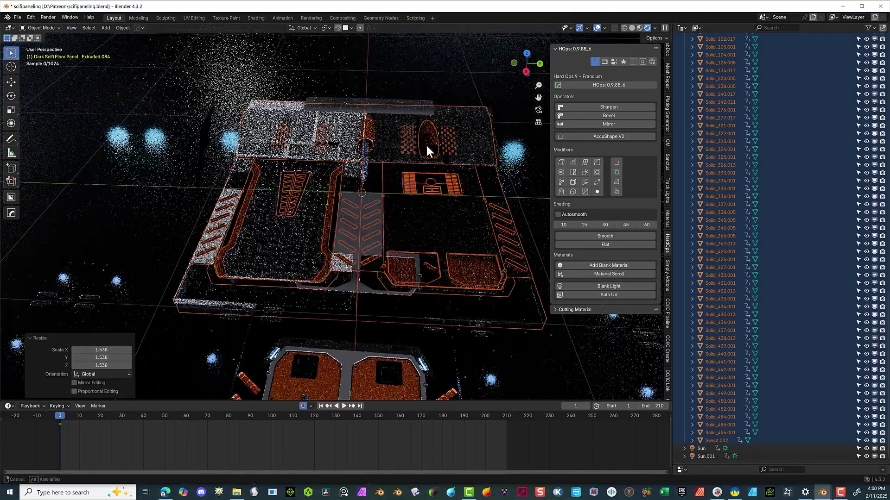
middle_drag(427, 145, 485, 143)
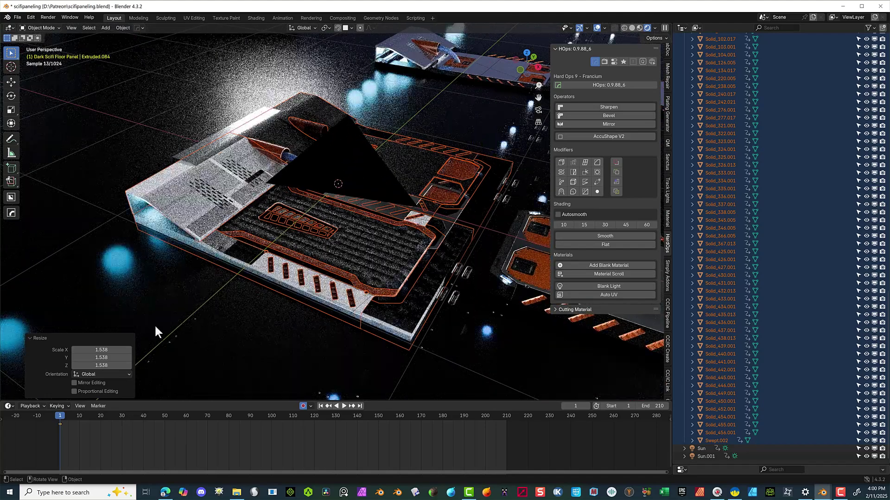
Set the resize factor of the selected floor panels to 1.5 on the X, Y and Z axes.
click(120, 350)
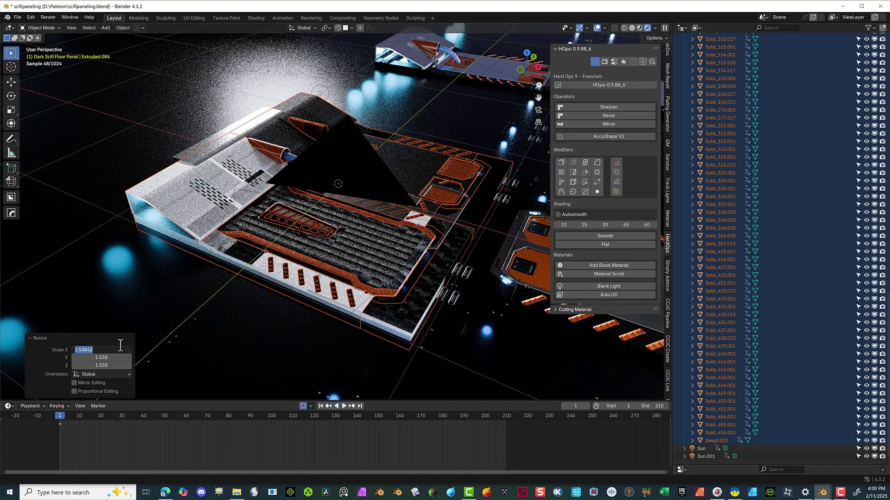
text(1)
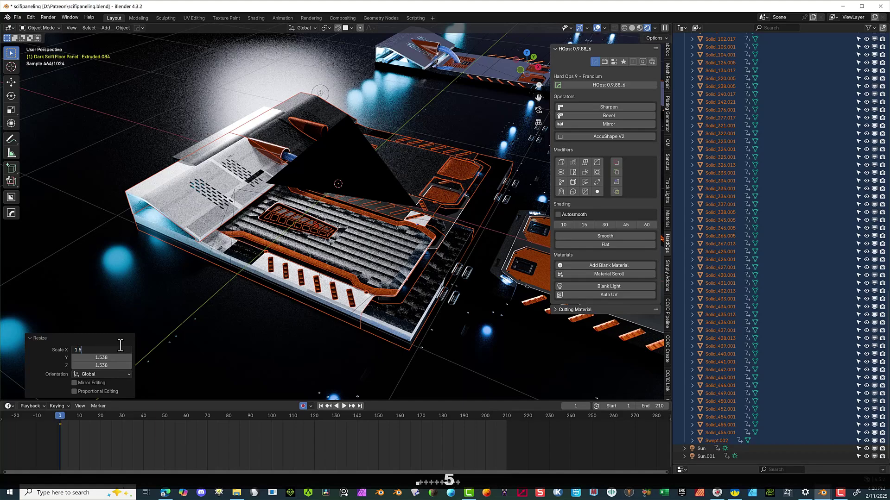
text(.5)
key(Tab)
text(1)
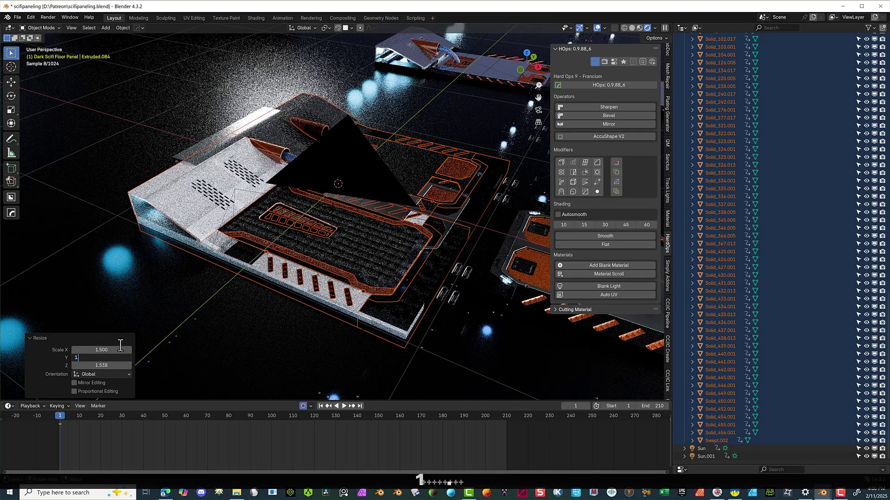
text(.5)
key(Tab)
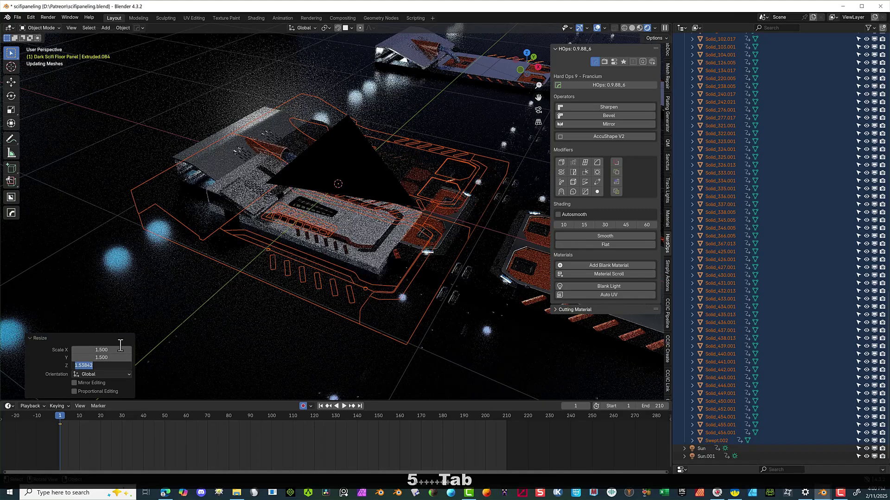
text(1.5)
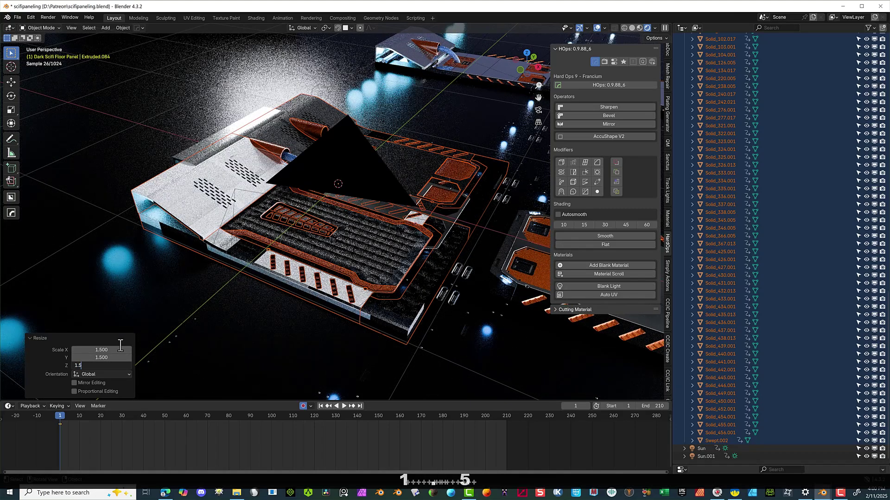
key(Tab)
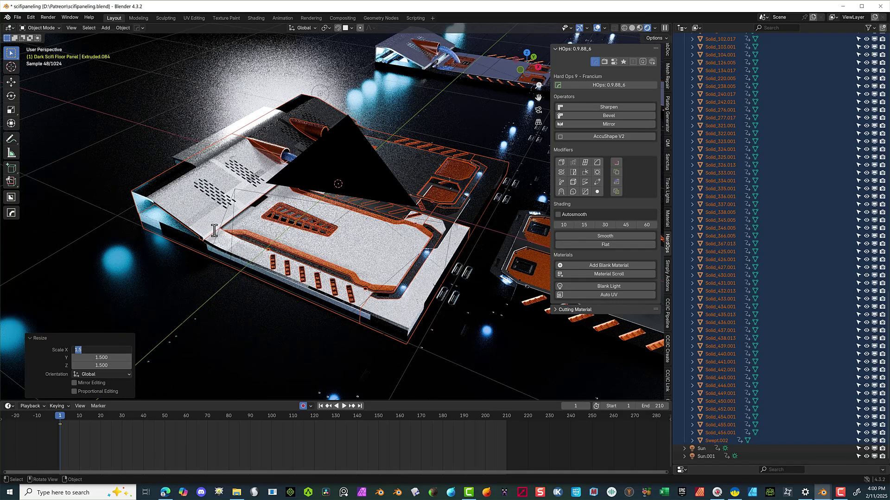
click(197, 251)
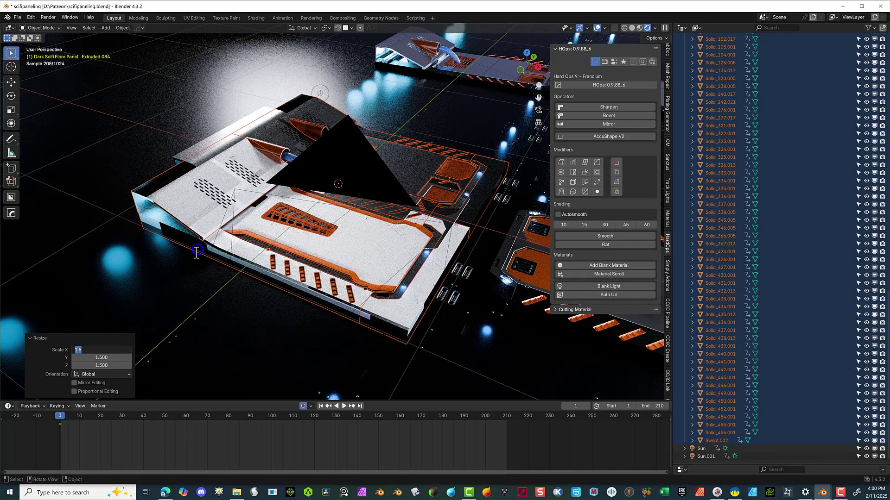
Change the resize factor of the selected floor panels to 1.64 on the X, Y and Z axes.
click(116, 360)
click(109, 351)
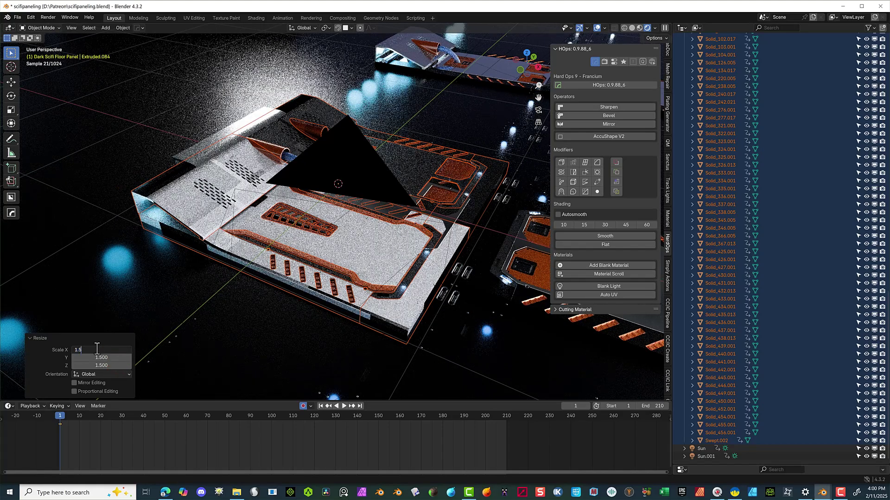
drag(96, 349, 77, 351)
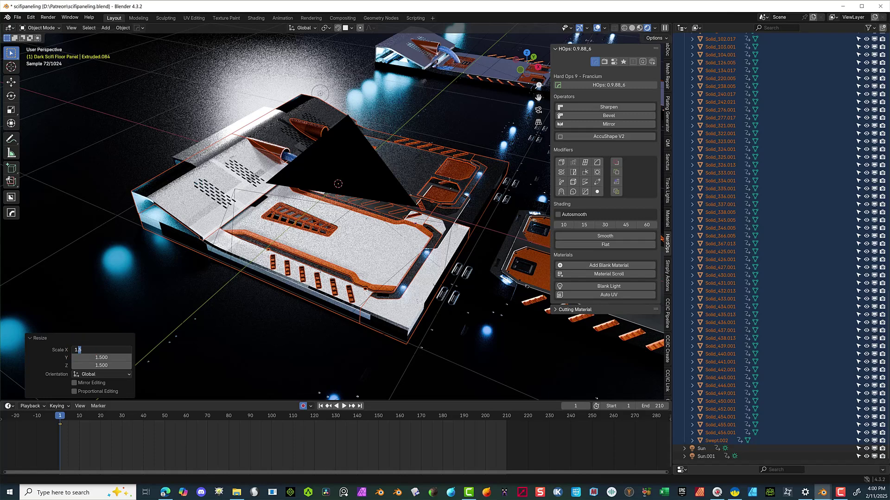
text(64)
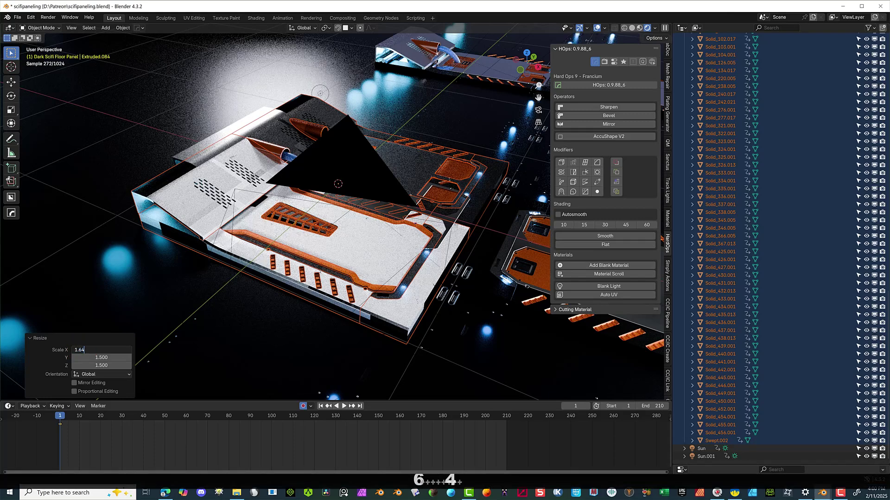
click(116, 359)
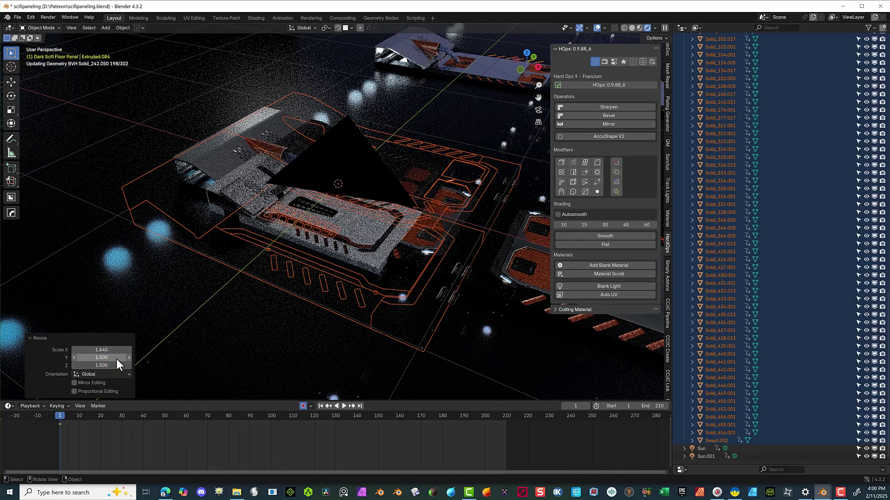
text(1)
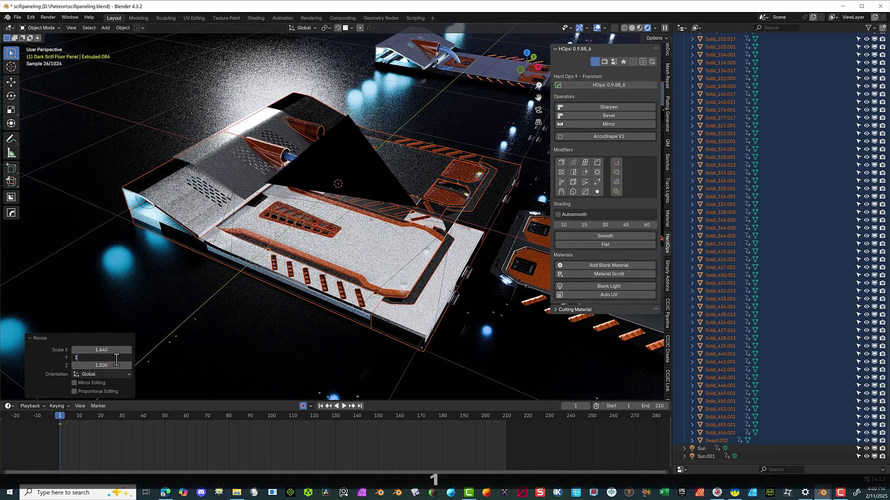
text(.64)
key(Tab)
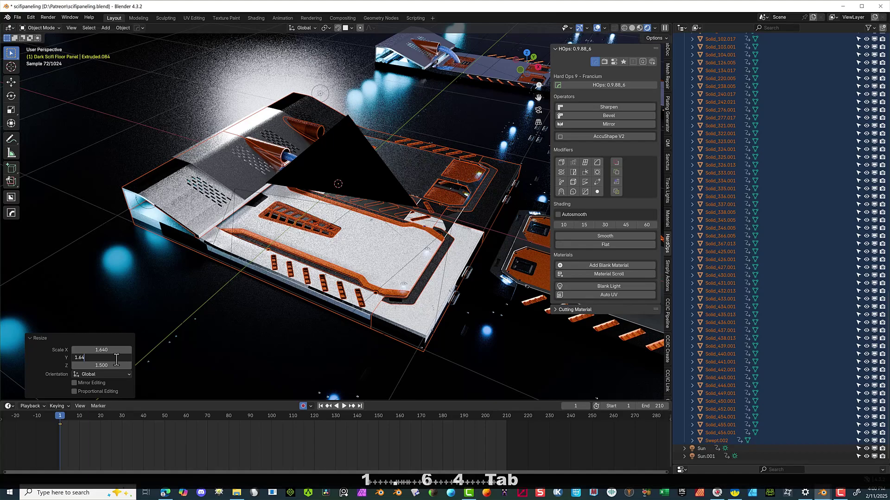
text(1)
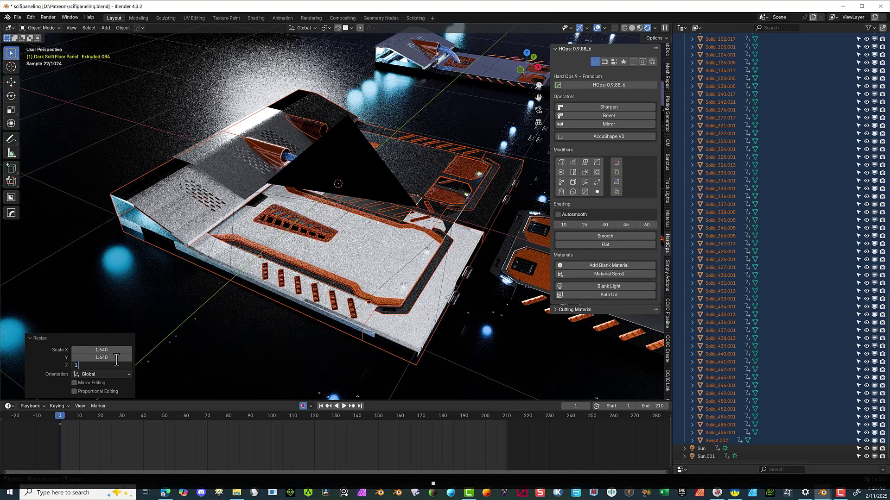
text(.64)
key(Tab)
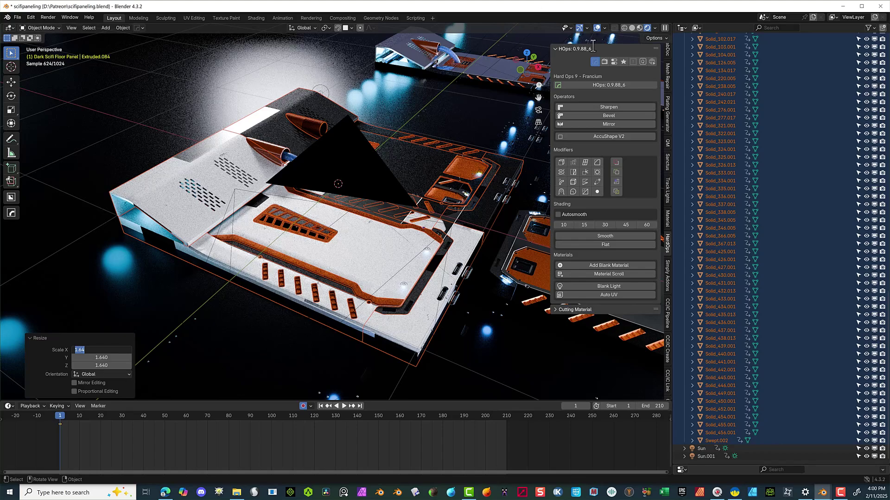
In top view, move the selected floor panels about -0.49 m along Y, lining the dark panel up with the existing panel.
click(528, 54)
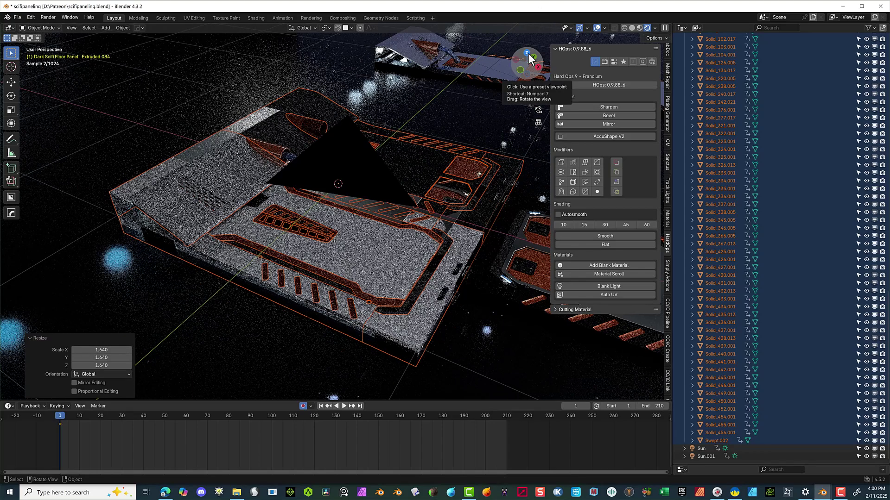
click(528, 53)
scroll(394, 178, down, 3)
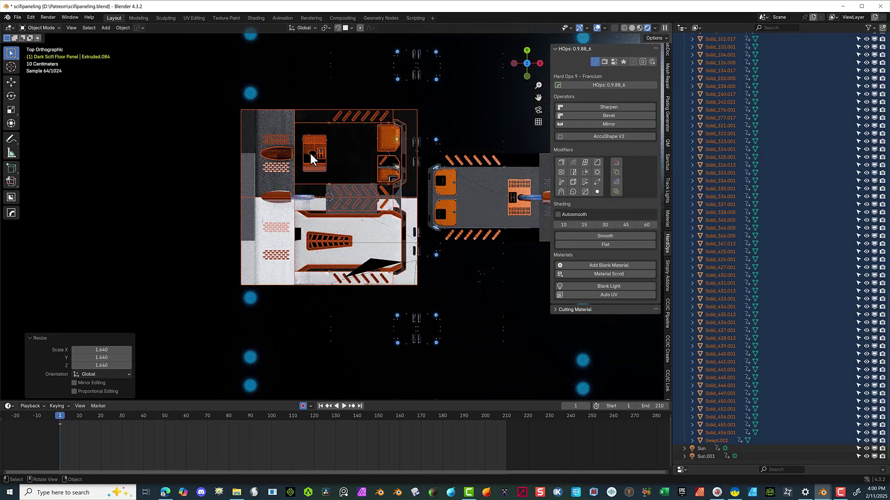
key(g)
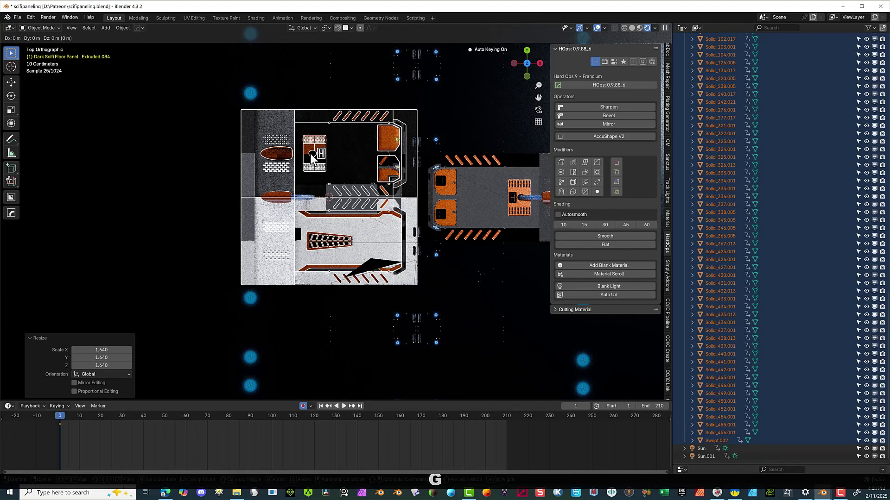
key(x)
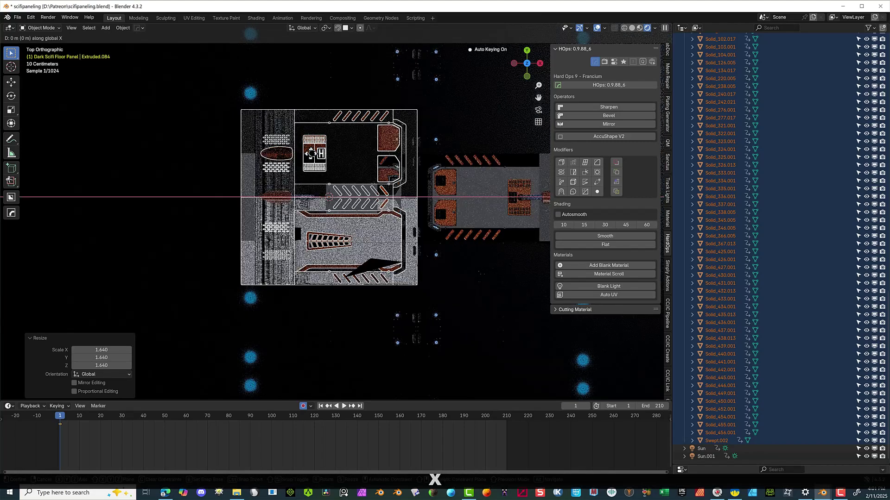
key(y)
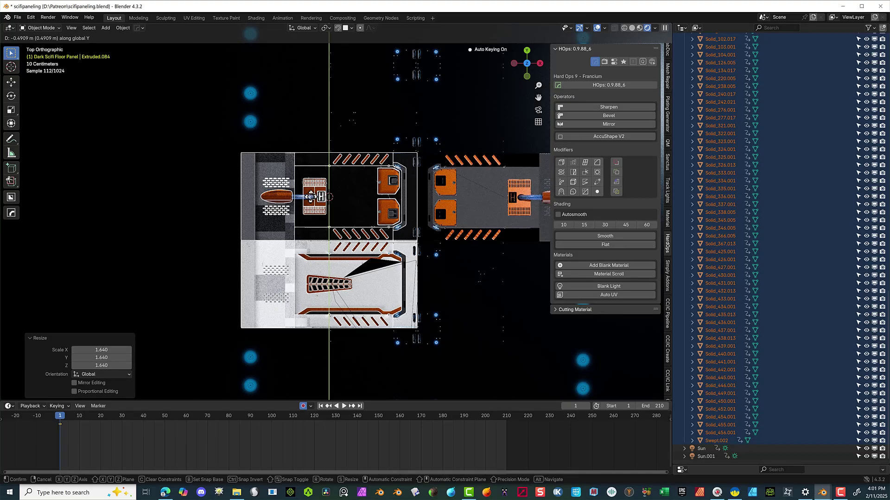
click(305, 191)
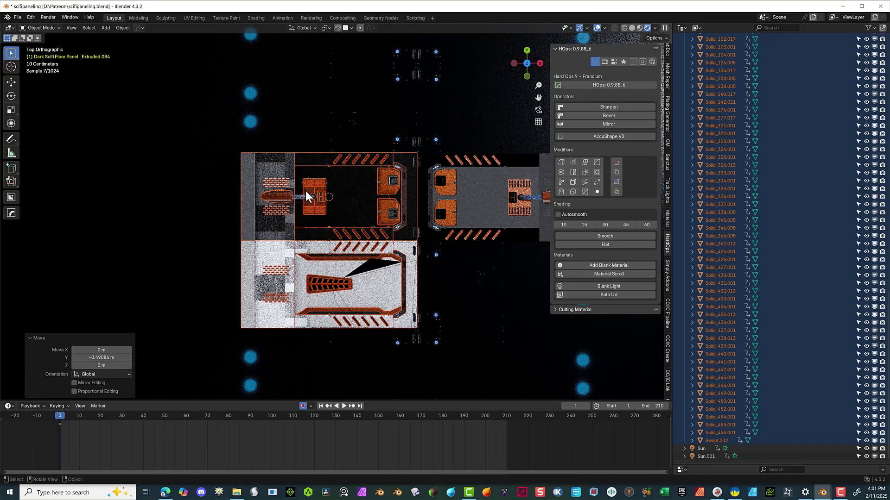
Set the selected floor panels' Y move distance to -0.5 m.
scroll(306, 186, up, 5)
scroll(279, 135, up, 5)
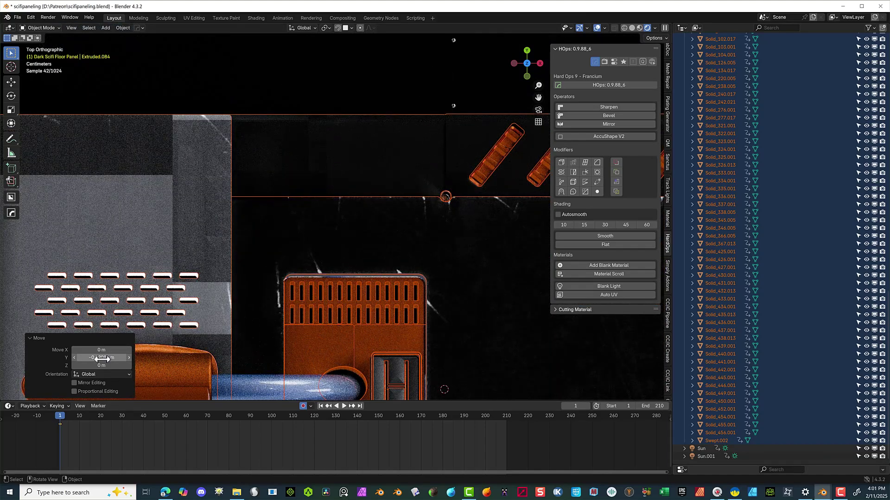
mouse_move(101, 358)
mouse_down()
mouse_move(109, 358)
mouse_move(92, 358)
mouse_move(120, 358)
mouse_move(104, 358)
mouse_up()
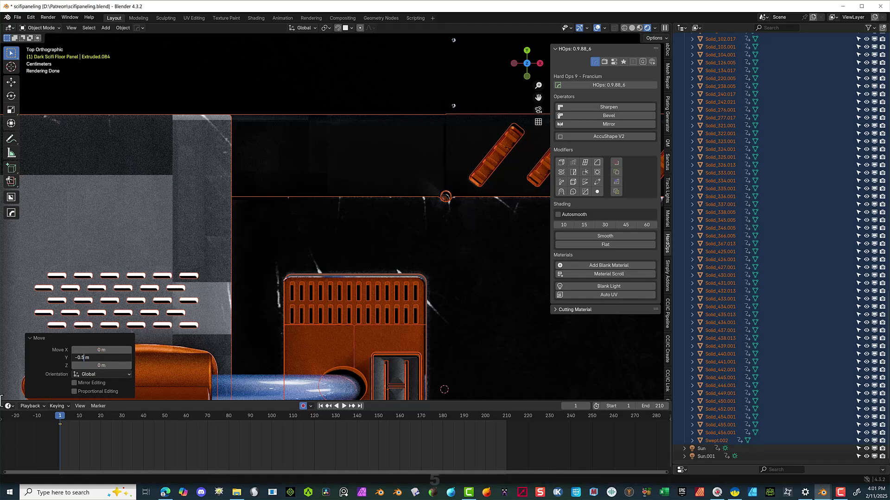
key(Tab)
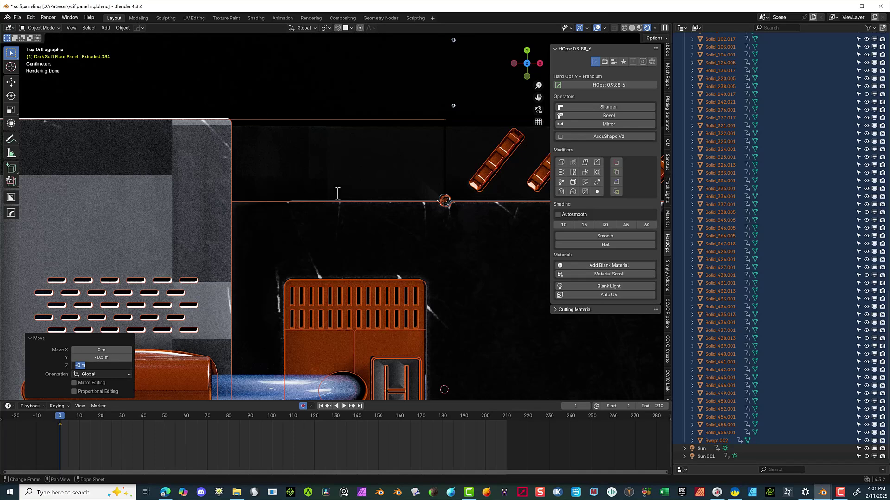
text(g)
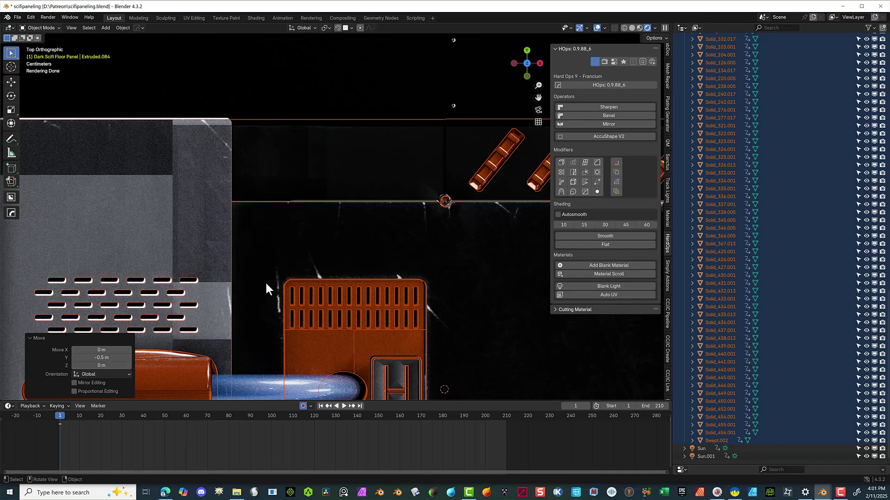
Nudge the selected floor panels about 0.0026 m along Y to match the underlying panel's edge.
key(g)
key(y)
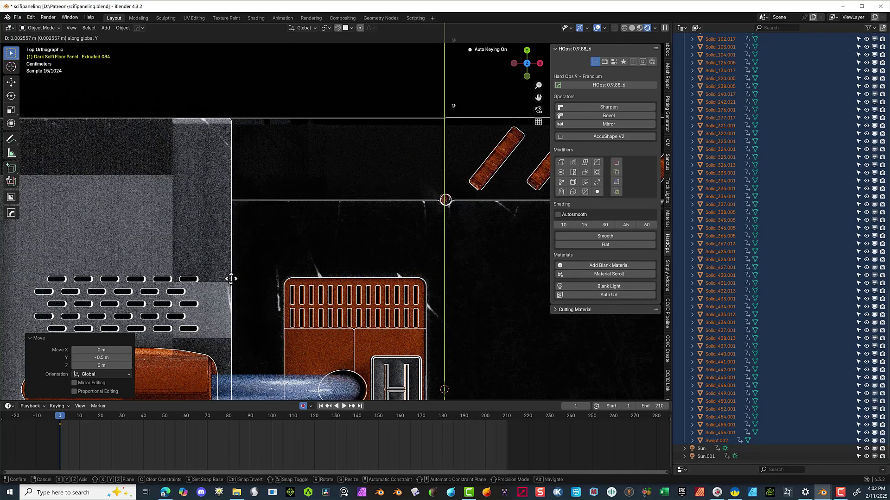
click(231, 279)
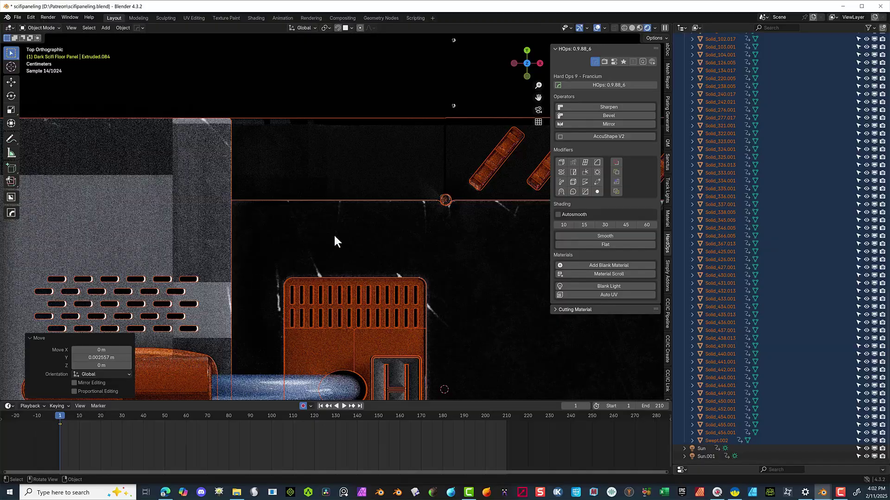
scroll(211, 245, down, 8)
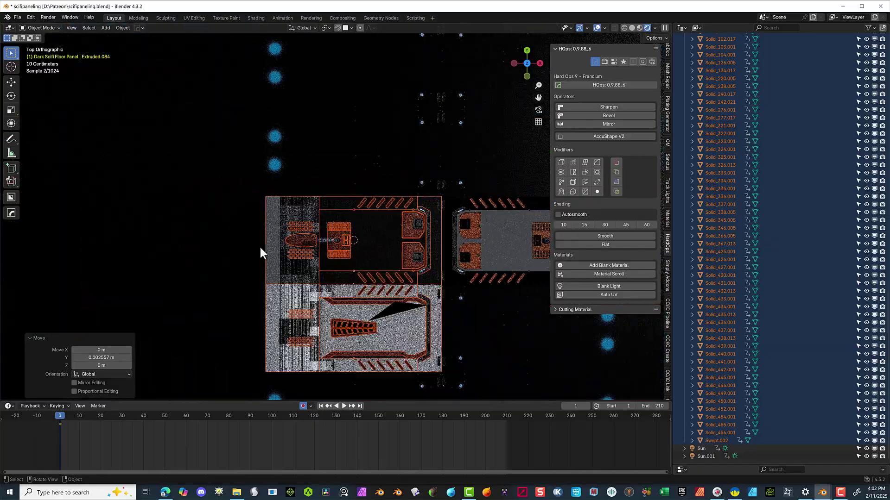
middle_drag(198, 229, 227, 144)
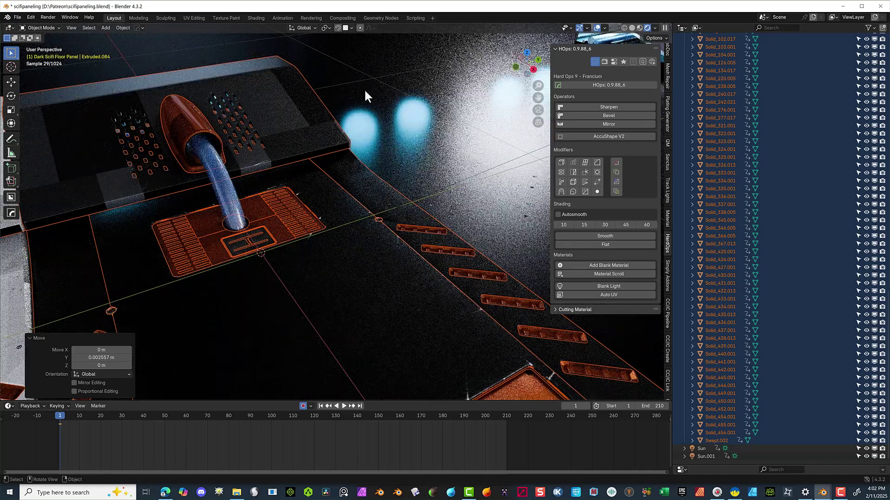
scroll(368, 92, down, 3)
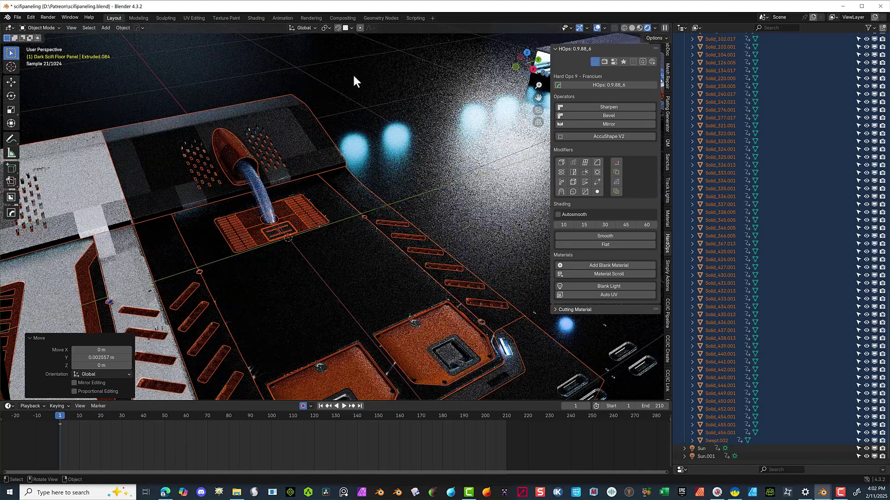
Select the hose assembly parts at the dark floor panel's raised end, including Solid_210 and Solid_366.
click(267, 166)
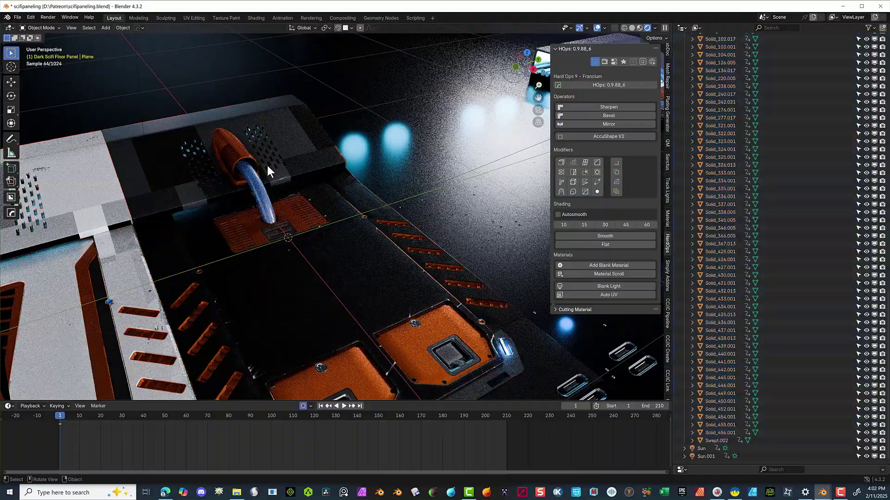
click(260, 188)
middle_drag(259, 188, 288, 201)
drag(540, 96, 482, 93)
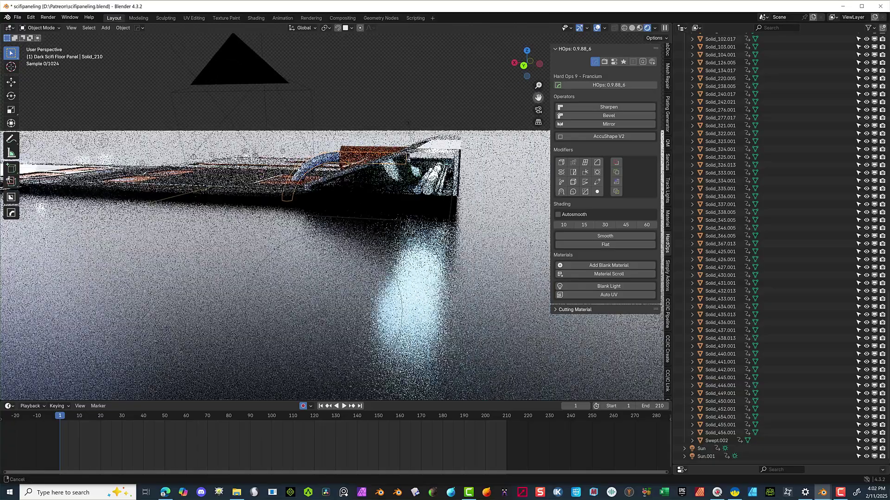
scroll(447, 132, up, 3)
middle_drag(446, 132, 444, 129)
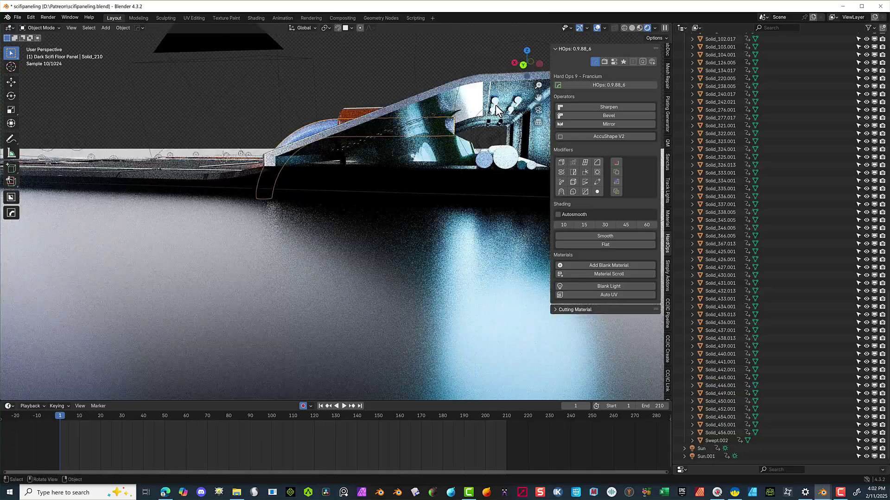
key(shift)
shift+right_click(496, 106)
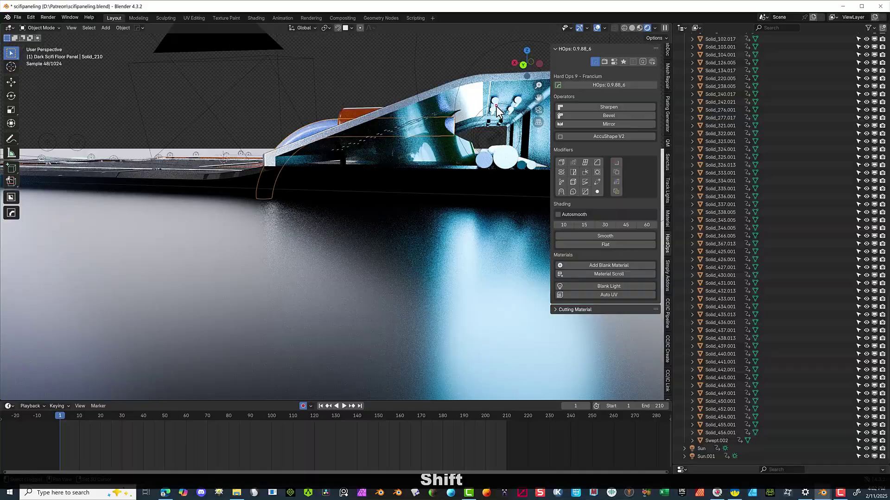
scroll(498, 111, up, 2)
middle_drag(505, 134, 498, 166)
scroll(495, 168, down, 3)
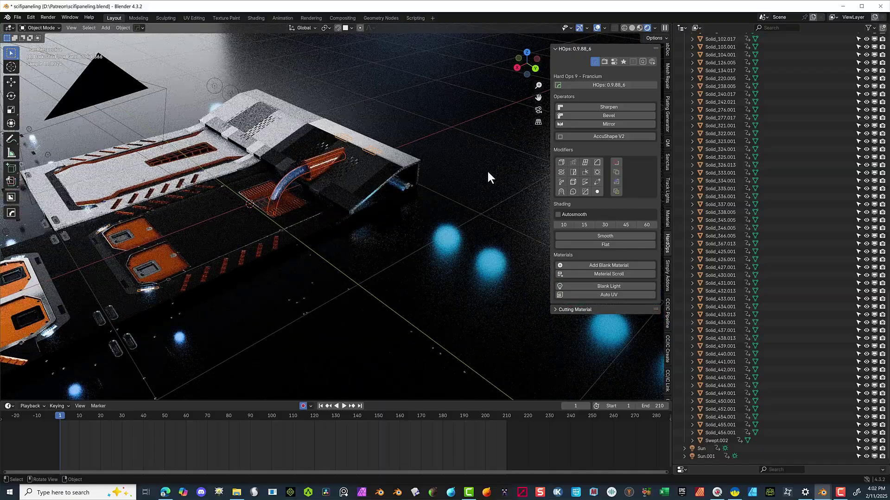
Add the pipes beneath the panel's raised end, including Extruded.008 and Extruded.010, to the selection.
scroll(488, 171, up, 3)
middle_drag(480, 165, 417, 143)
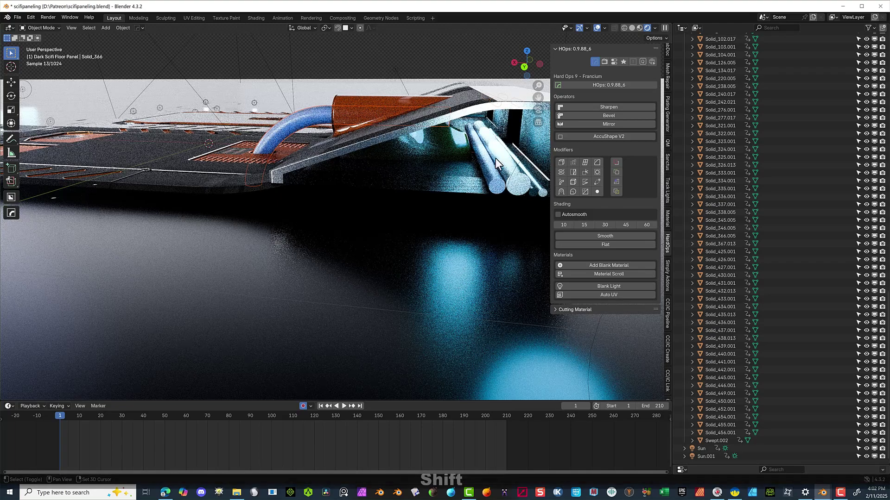
shift+click(495, 159)
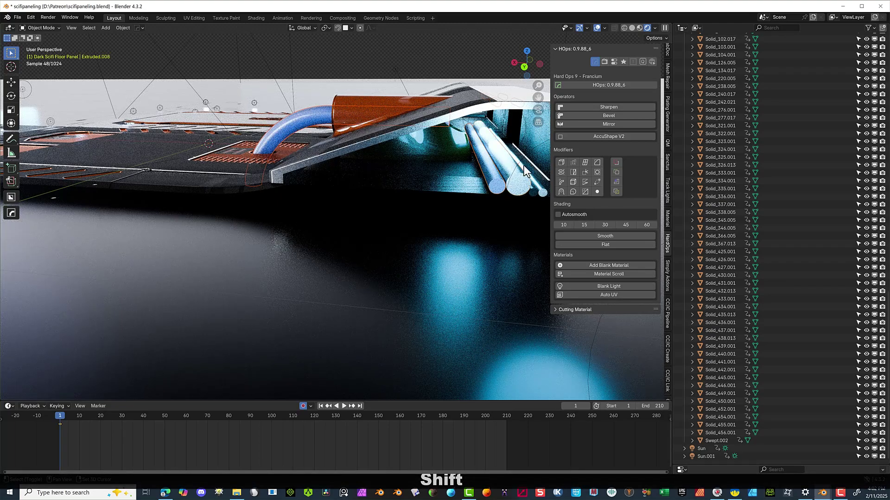
middle_drag(525, 167, 510, 165)
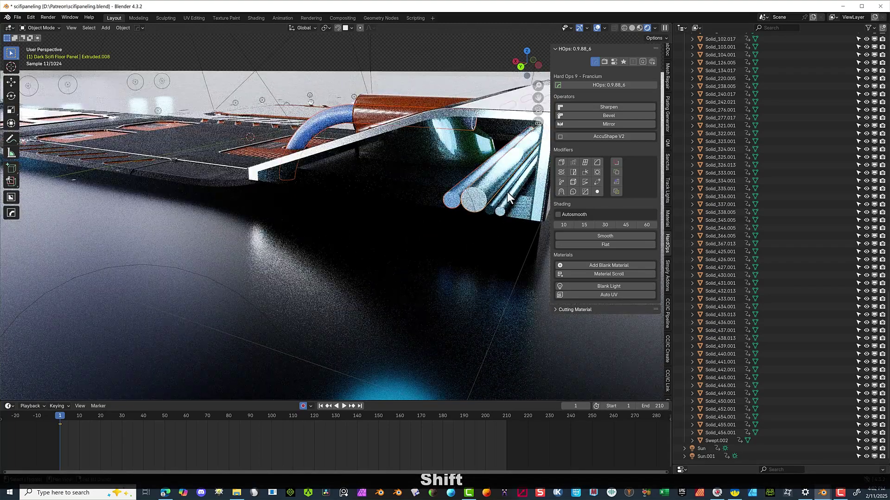
shift+click(506, 191)
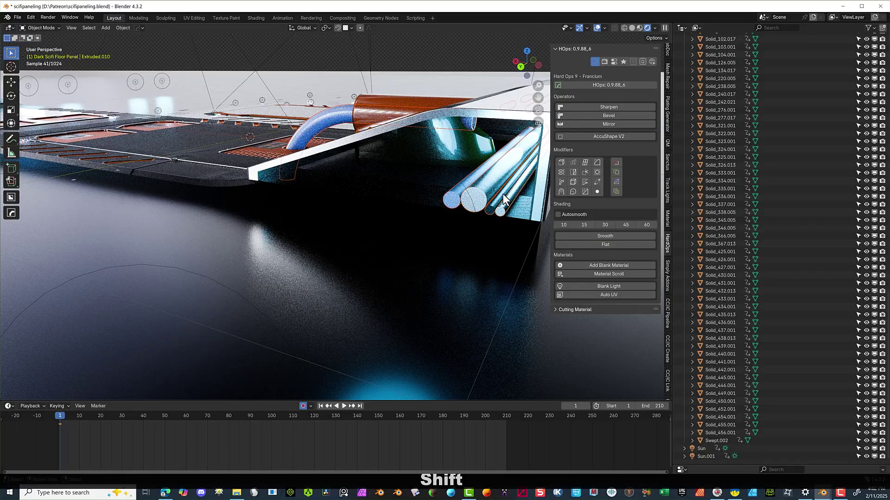
Locate the selected hose and pipe parts within Collection 4 and copy them.
scroll(432, 182, down, 10)
middle_drag(399, 185, 509, 217)
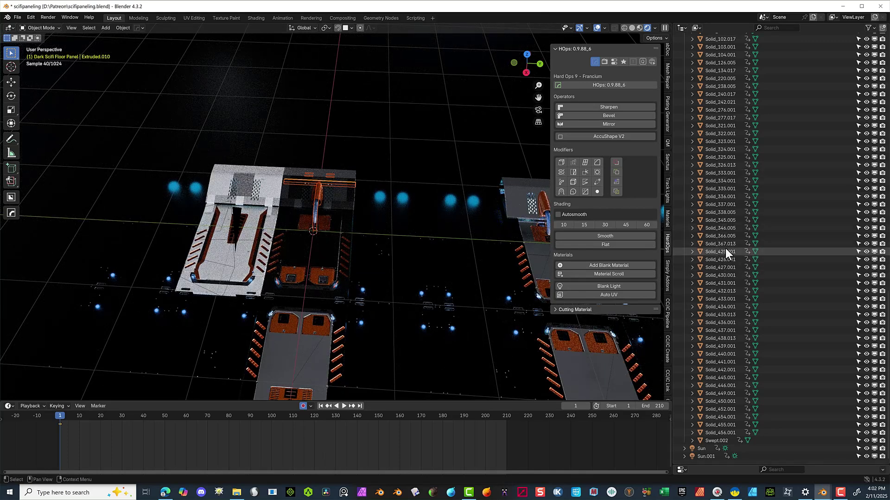
scroll(722, 153, up, 15)
scroll(733, 138, up, 12)
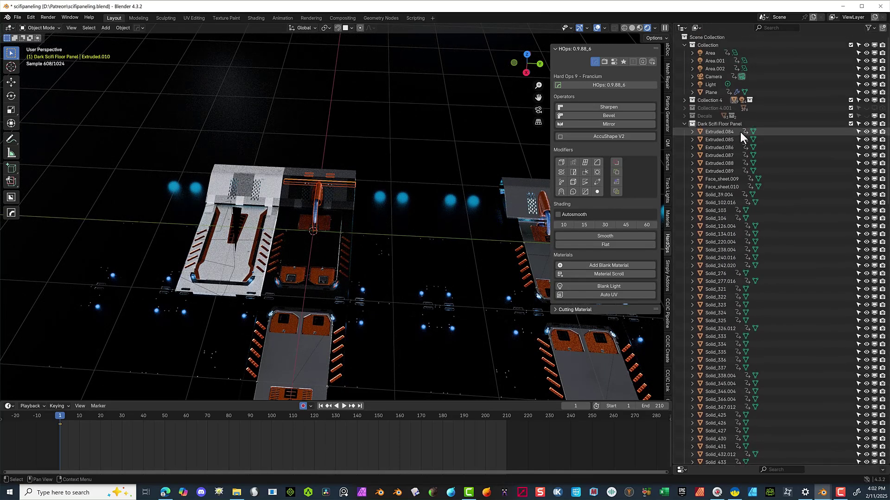
click(685, 100)
scroll(742, 213, down, 15)
scroll(741, 240, down, 15)
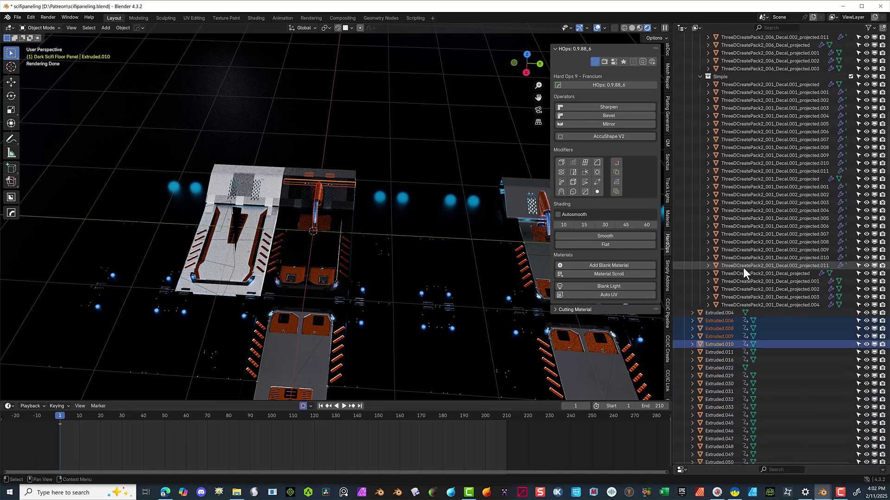
right_click(725, 254)
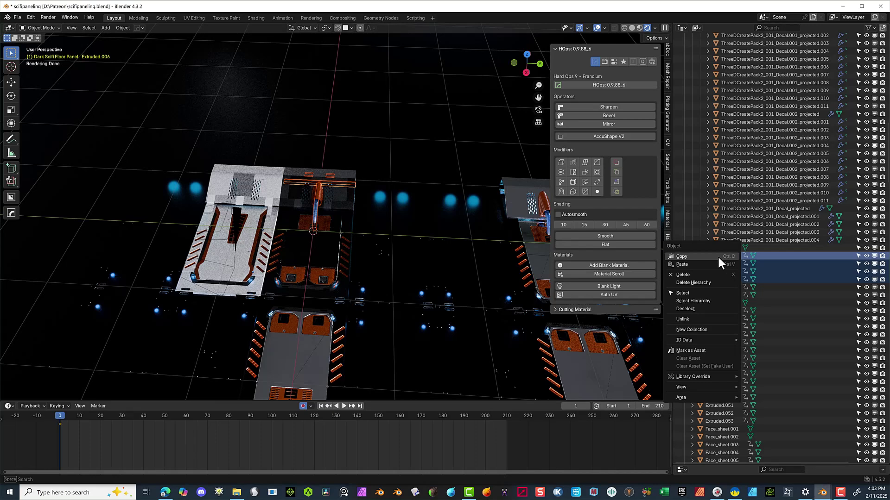
click(718, 255)
Collapse Collection 4 and paste the copied hose and pipe parts into the Dark Scifi Floor Panel collection.
scroll(693, 111, down, 2)
scroll(682, 90, up, 15)
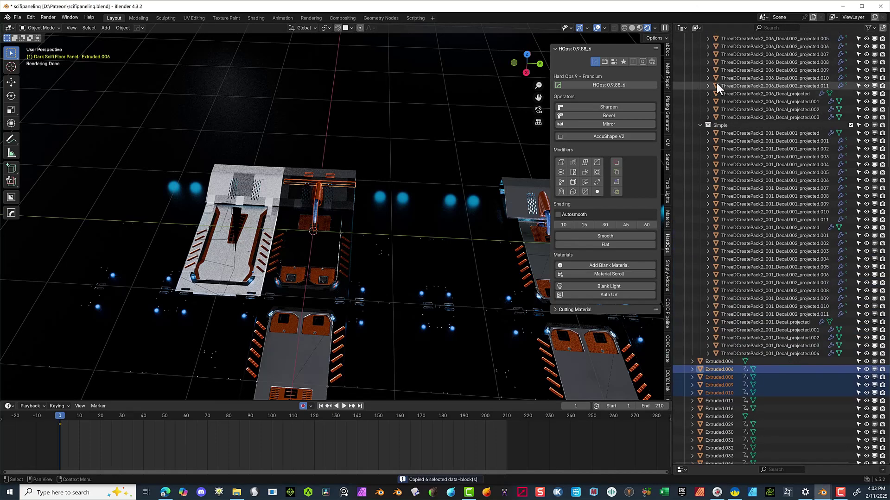
scroll(685, 85, up, 20)
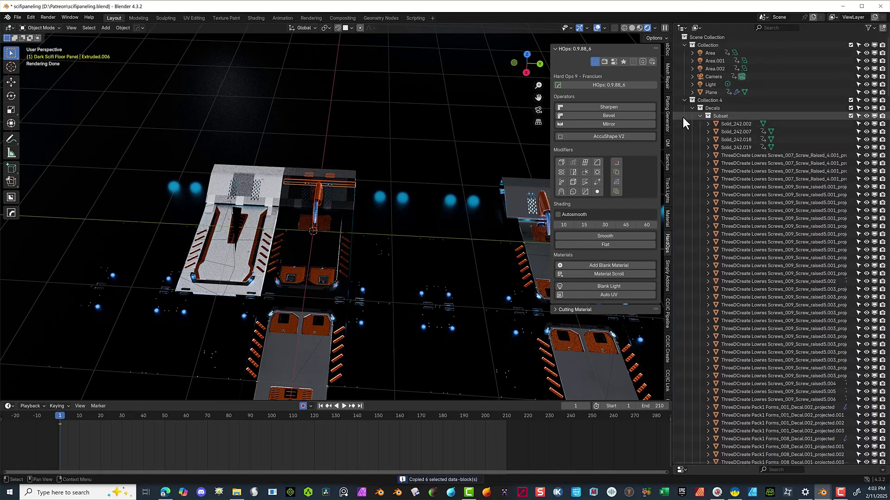
click(683, 101)
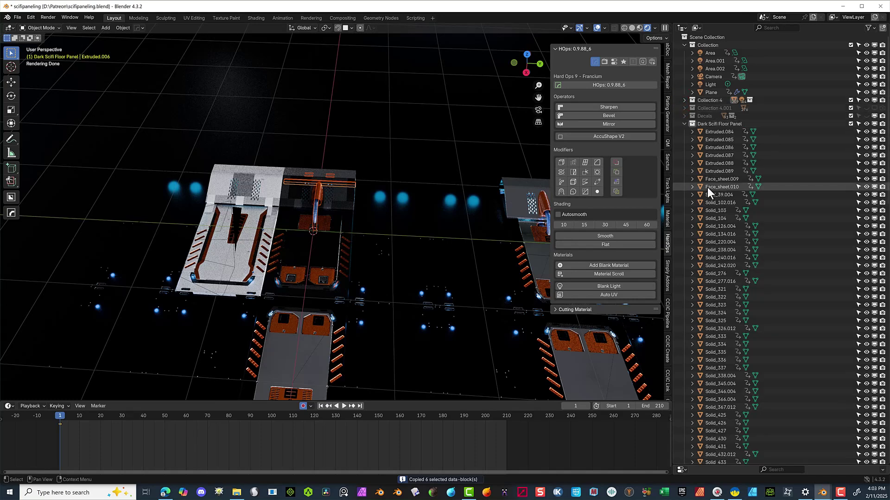
click(719, 125)
scroll(747, 287, down, 15)
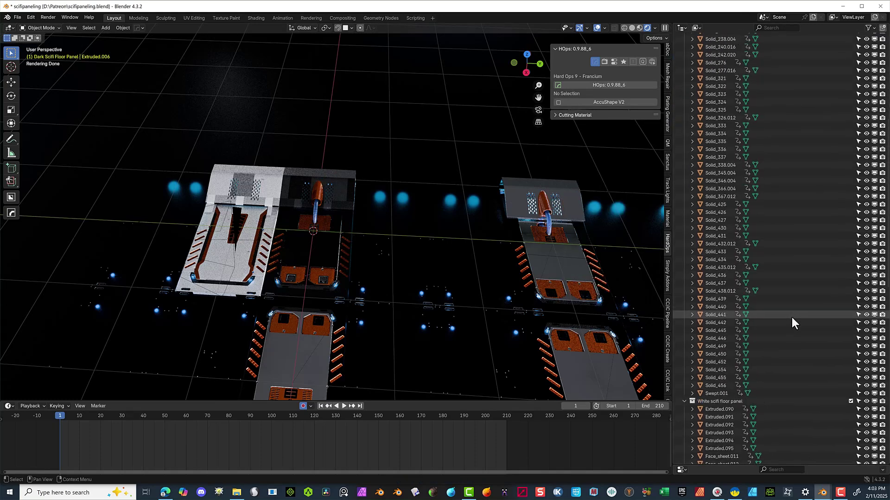
right_click(824, 211)
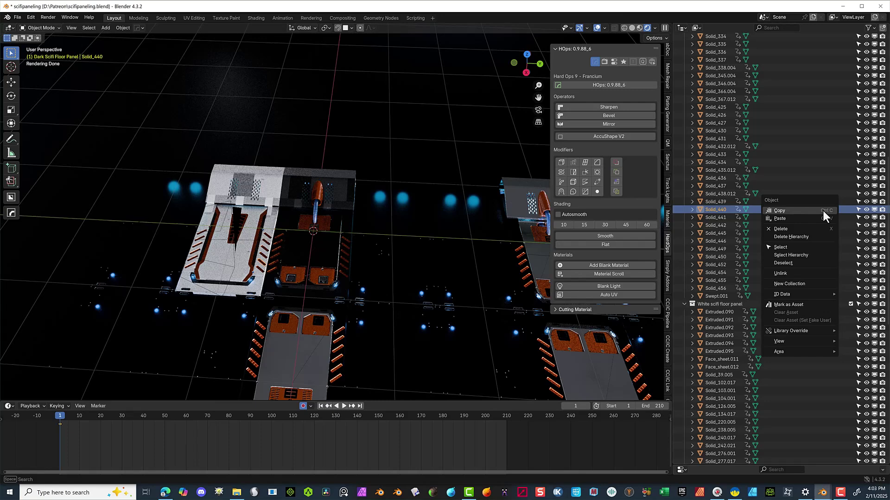
click(800, 220)
Paste the copied hose and pipe parts a second time, from Solid_322.001 in the White scifi floor panel collection.
scroll(797, 257, down, 10)
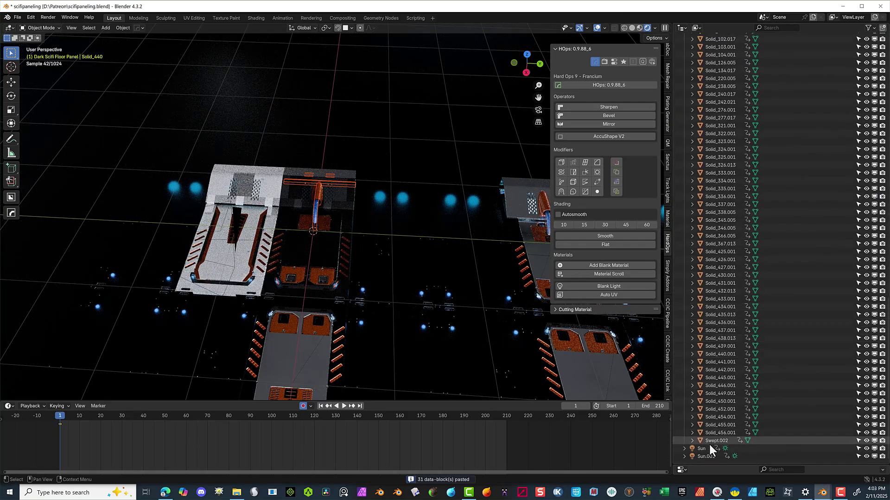
scroll(805, 230, up, 5)
scroll(800, 208, up, 7)
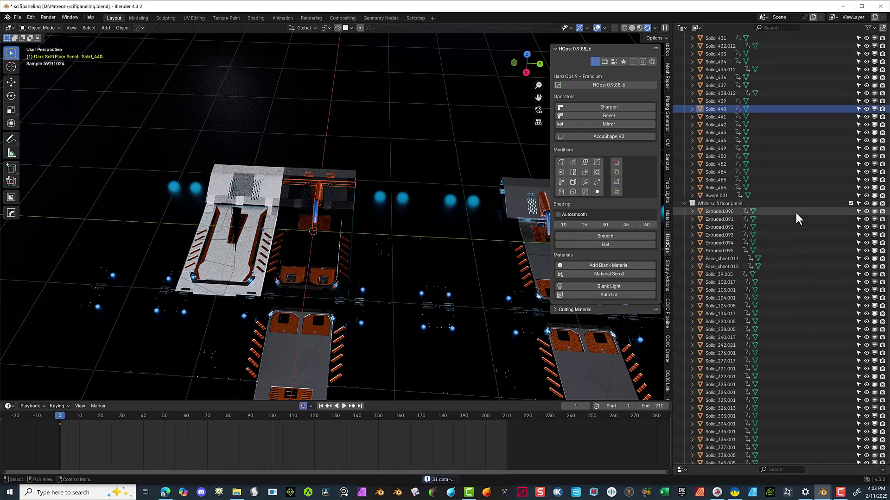
scroll(794, 250, down, 4)
right_click(791, 293)
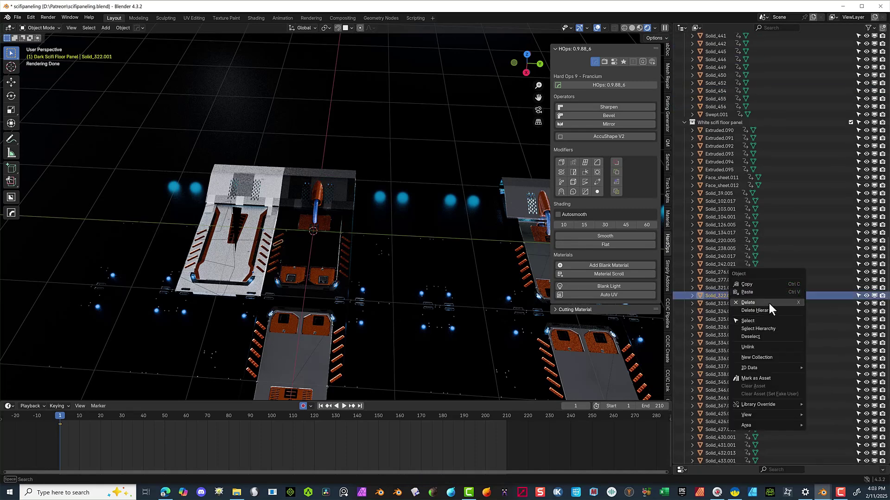
click(769, 292)
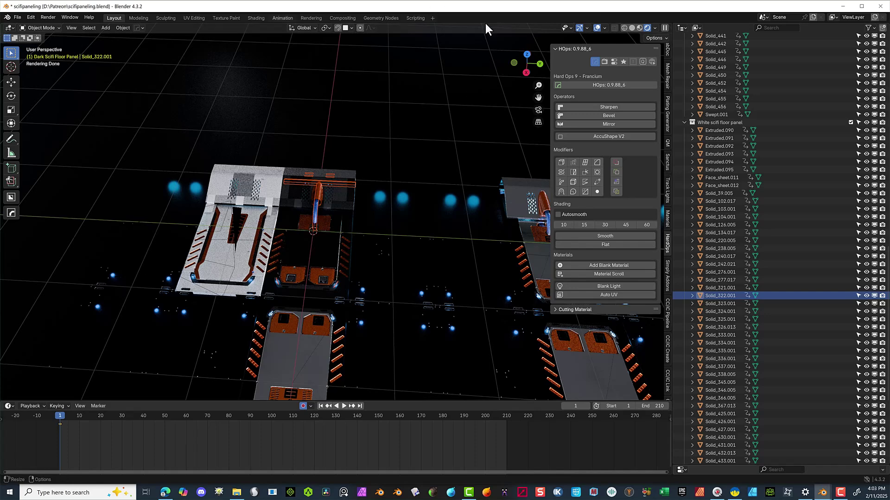
Disable Collection 4 and all its contents in both the viewport and renders.
scroll(747, 111, up, 20)
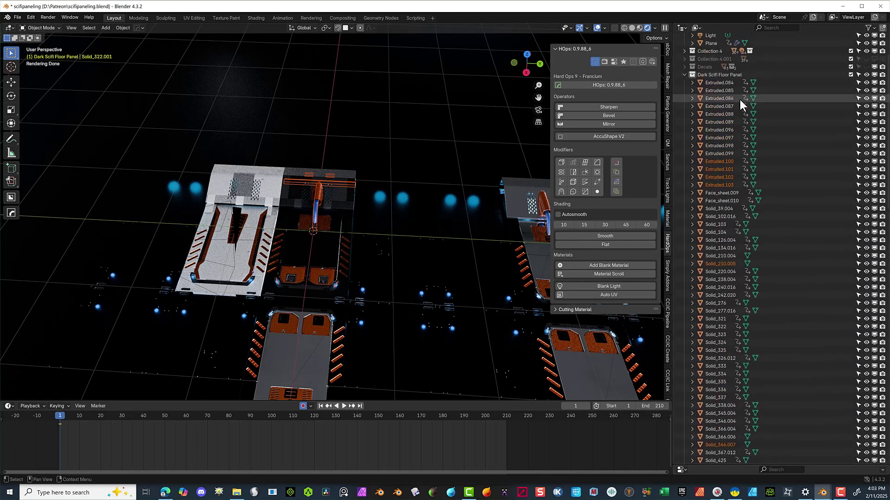
scroll(740, 99, up, 5)
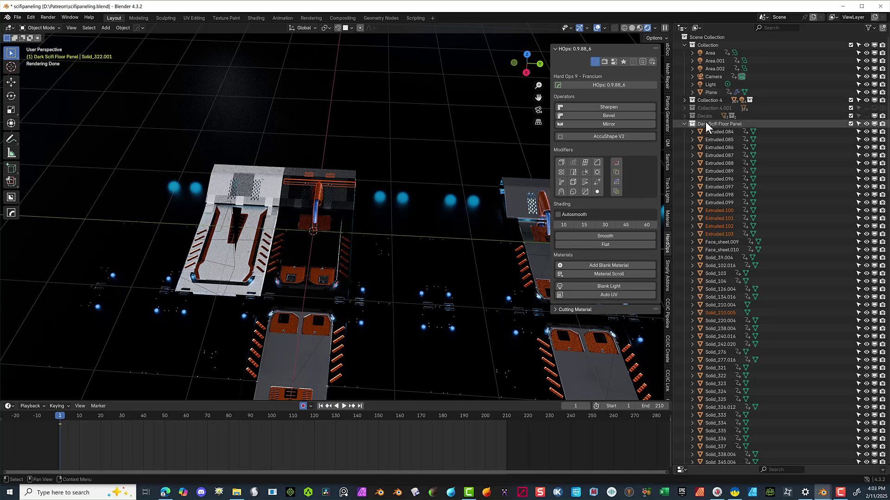
shift+click(873, 99)
shift+click(881, 99)
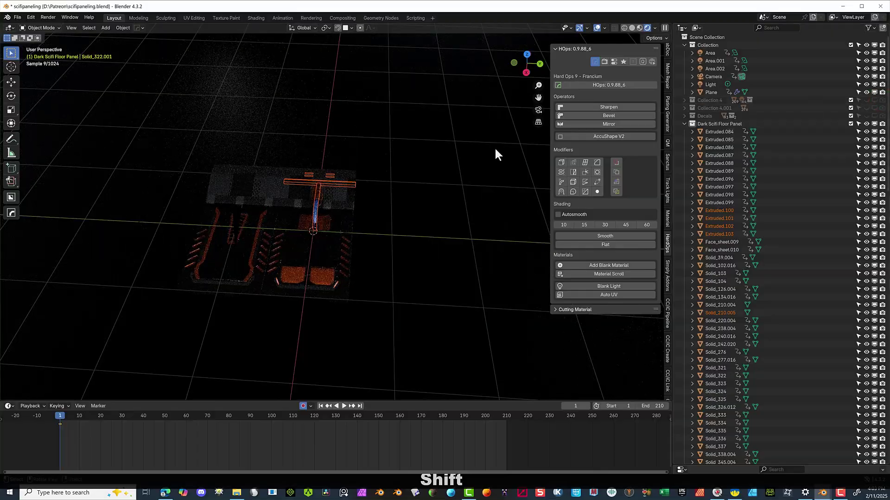
Pick out the light-strip object among the small tubes inside the dark panel's raised end, checking Extruded.086 and Extruded.087.
scroll(436, 145, up, 6)
middle_drag(433, 144, 456, 183)
scroll(448, 130, down, 5)
scroll(292, 214, up, 5)
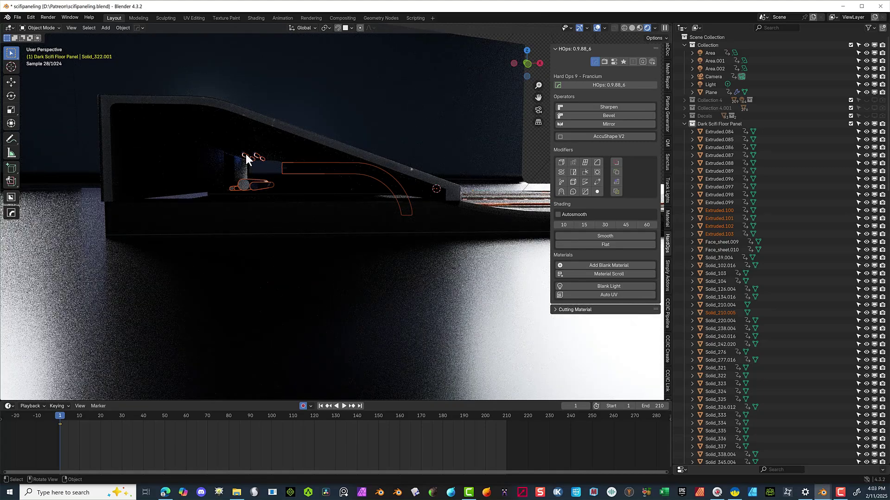
click(246, 156)
click(247, 157)
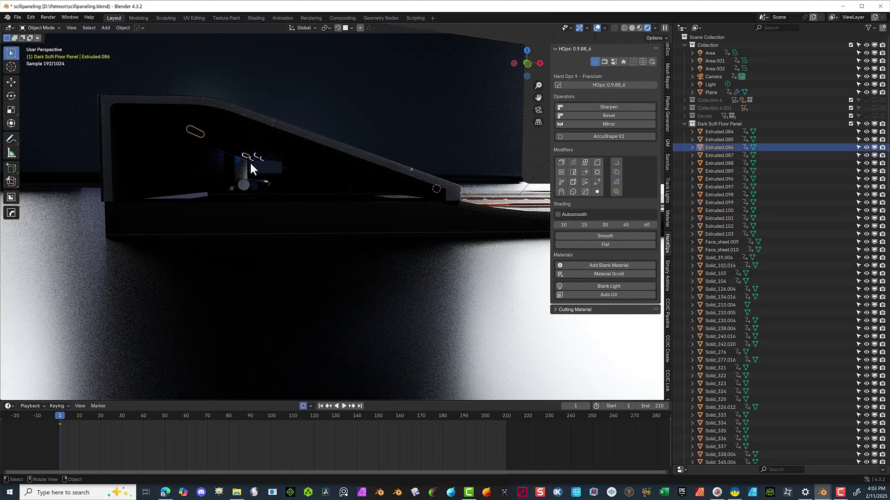
middle_drag(250, 163, 246, 160)
click(240, 145)
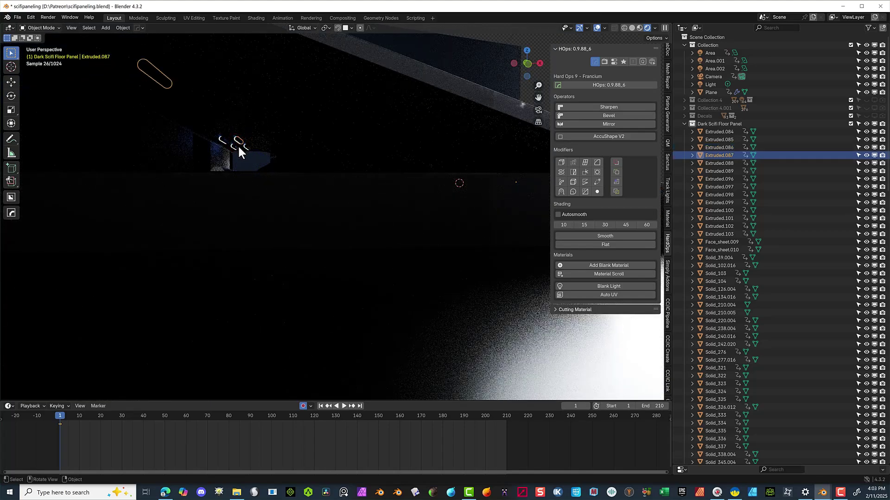
click(223, 144)
scroll(232, 149, down, 3)
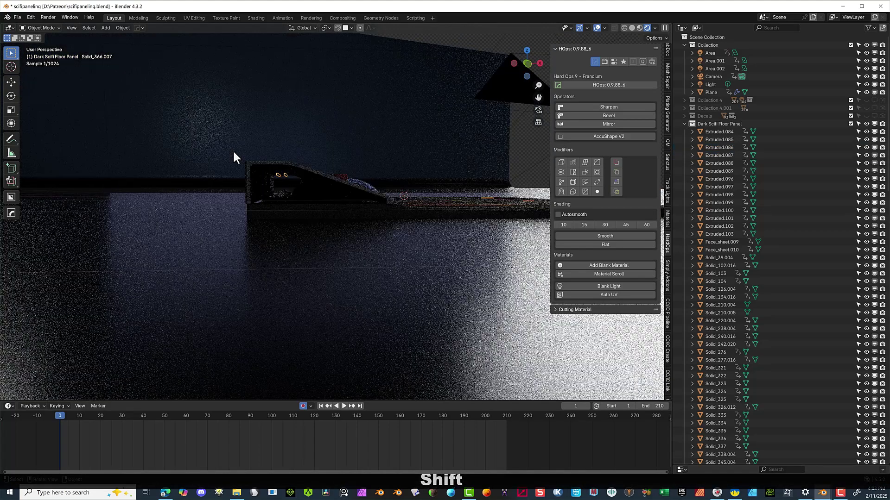
Deselect the light strips at the dark panel's front corner and reselect them with Solid_366.006 as the active object.
middle_drag(286, 166, 208, 213)
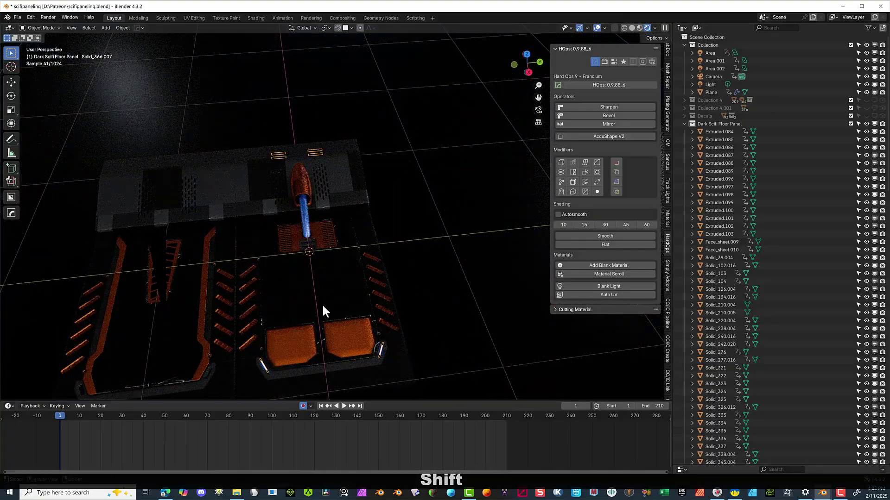
shift+middle_drag(258, 378, 316, 300)
scroll(316, 301, up, 7)
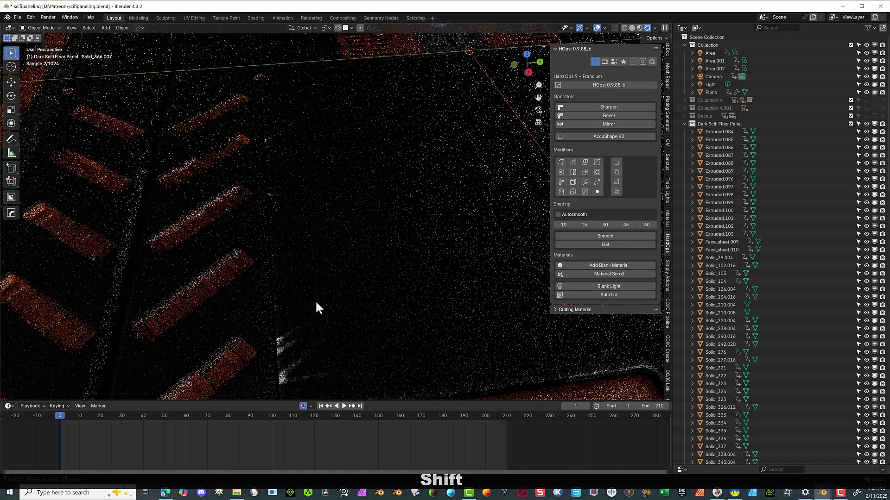
drag(541, 99, 541, 37)
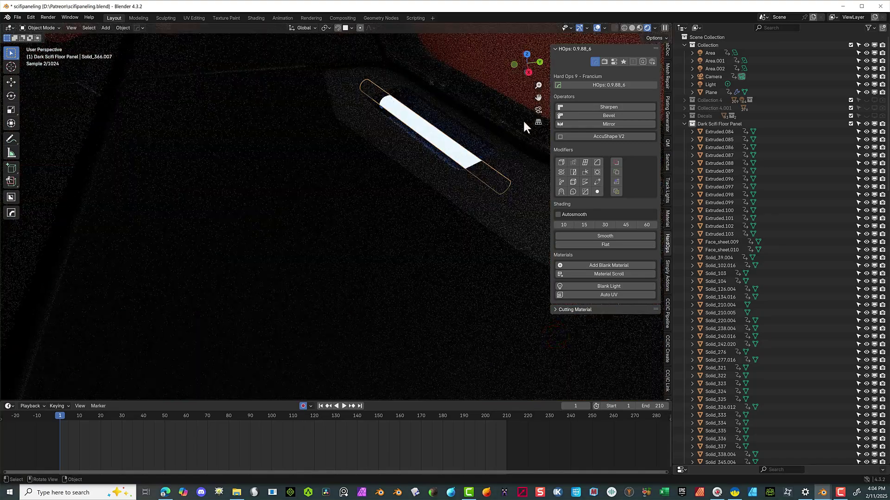
shift+click(448, 150)
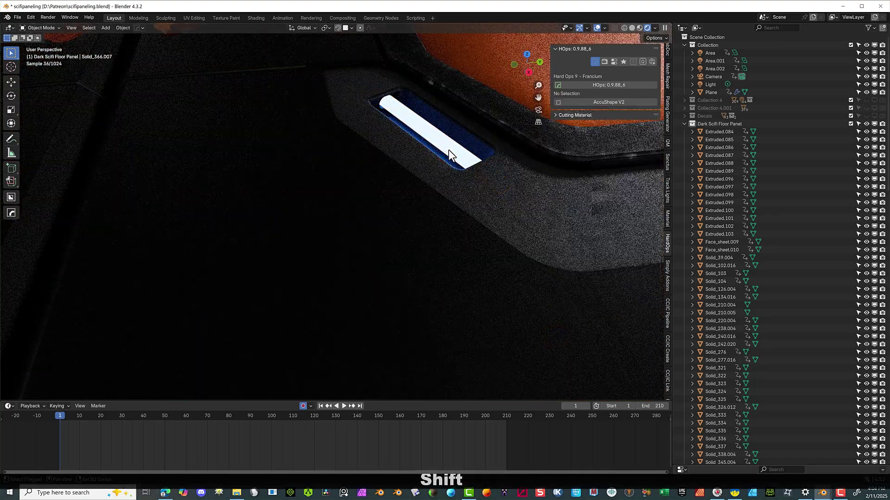
shift+click(449, 150)
scroll(448, 143, down, 8)
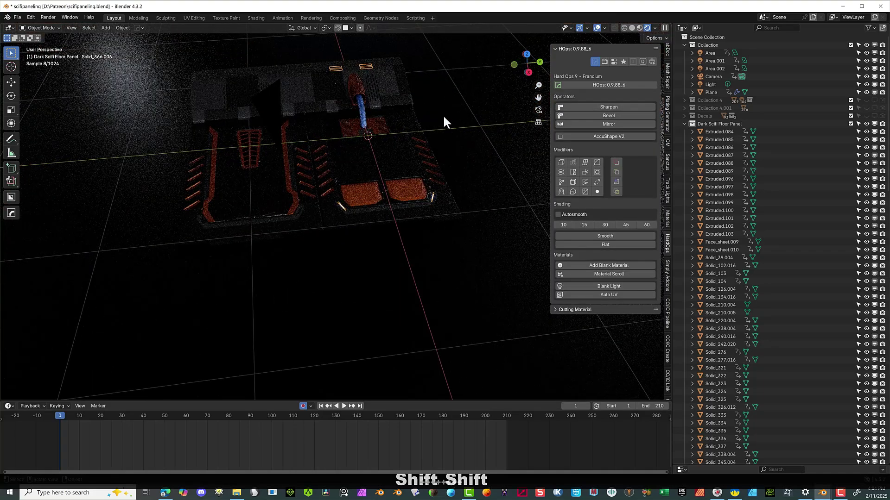
Duplicate the light strips in top view and move the copy about -1.003 m along Y onto the white panel.
click(527, 55)
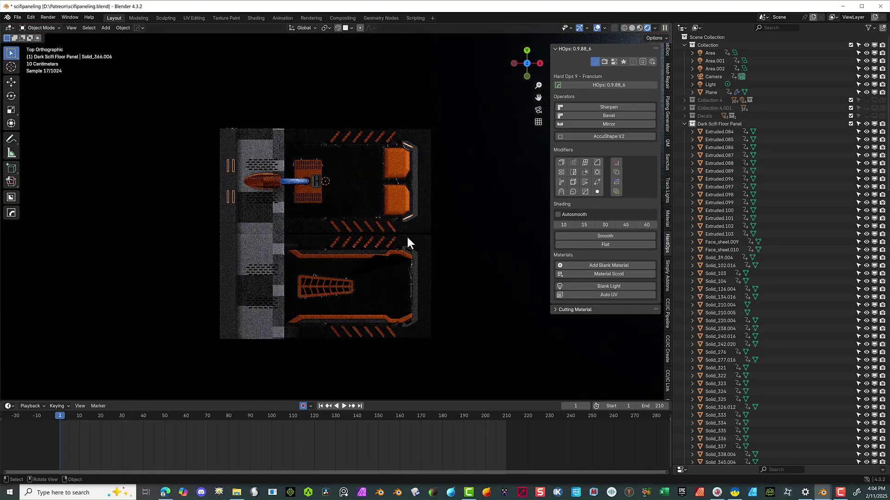
scroll(406, 235, up, 2)
scroll(460, 266, down, 2)
mouse_move(538, 98)
mouse_down()
mouse_move(533, 32)
mouse_move(528, 99)
mouse_up()
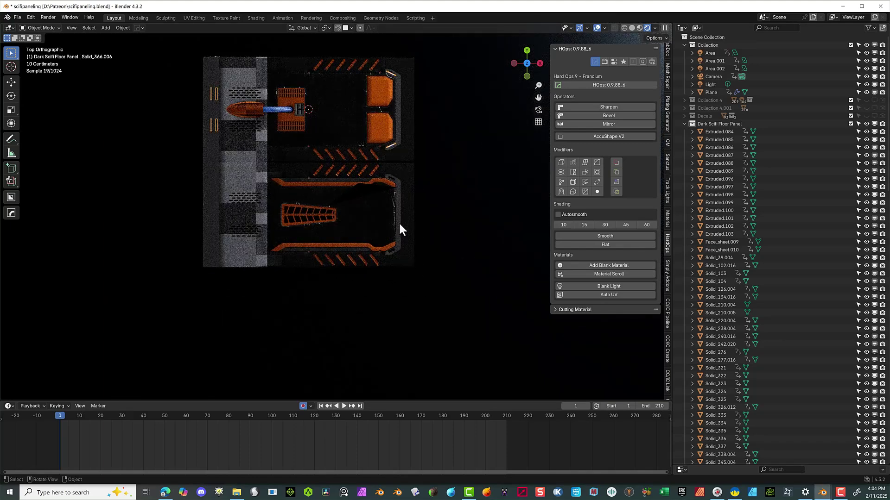
key(shift+d)
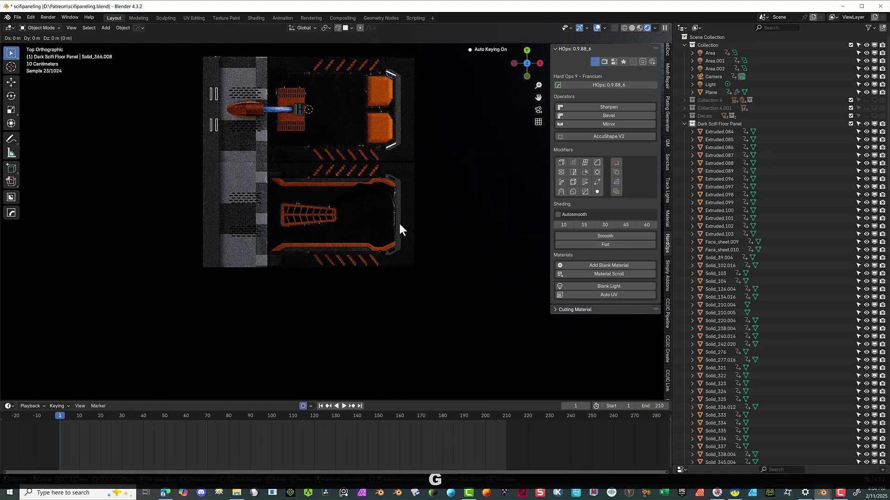
key(y)
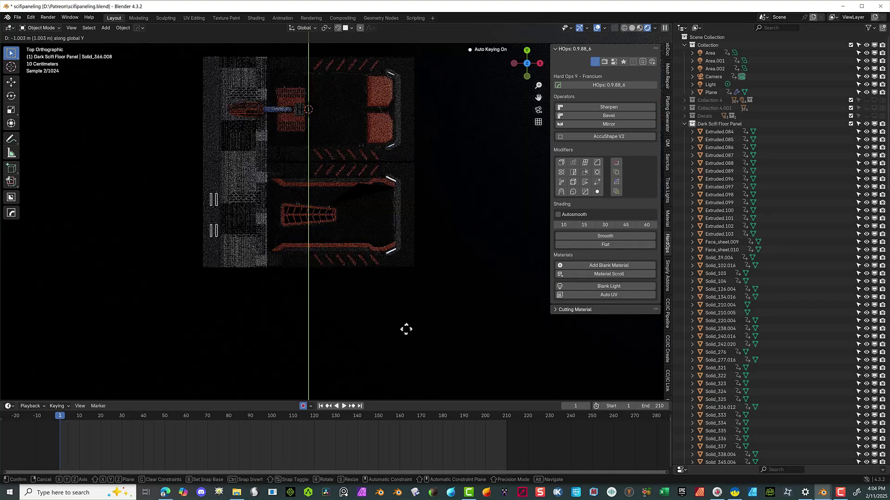
click(405, 328)
Nudge the duplicated light strips about 0.0012 m along Y to centre them in the corner slots, and select the ground plane instead.
scroll(407, 327, up, 9)
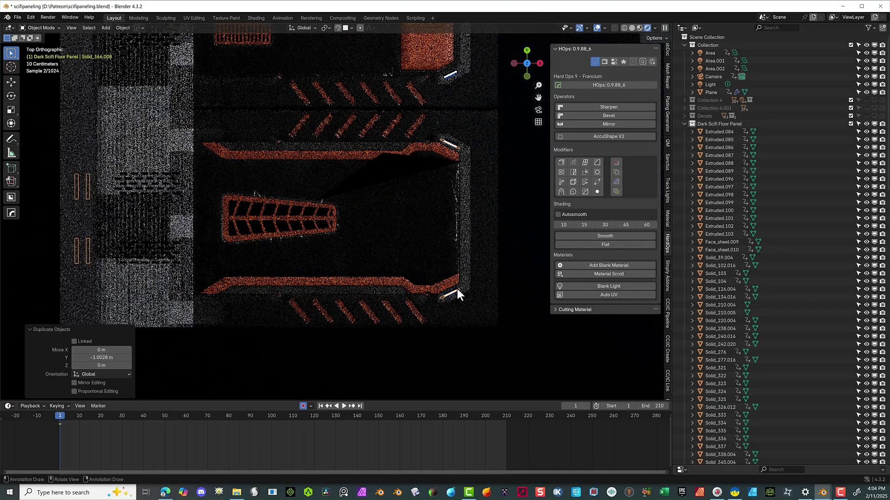
drag(538, 97, 224, 364)
scroll(282, 324, up, 2)
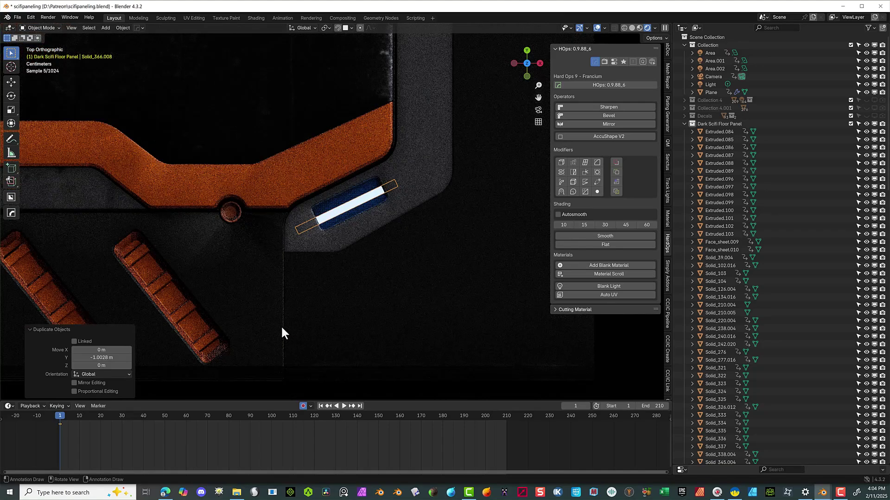
key(g)
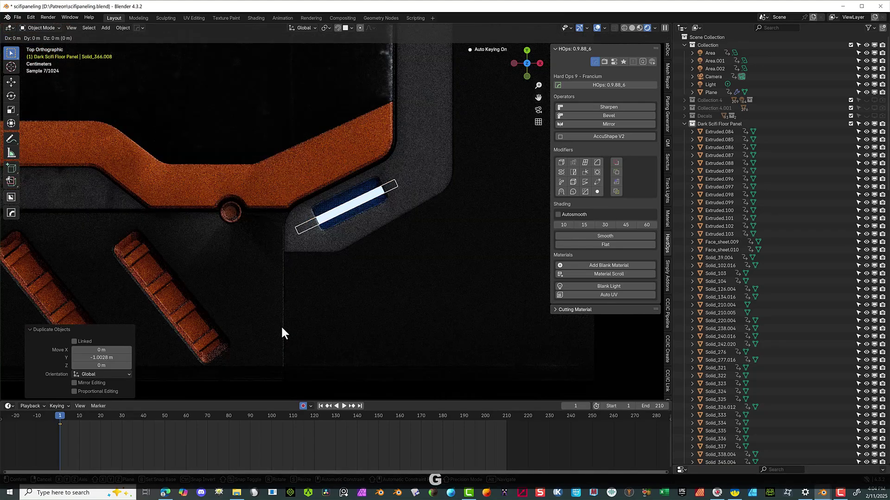
key(y)
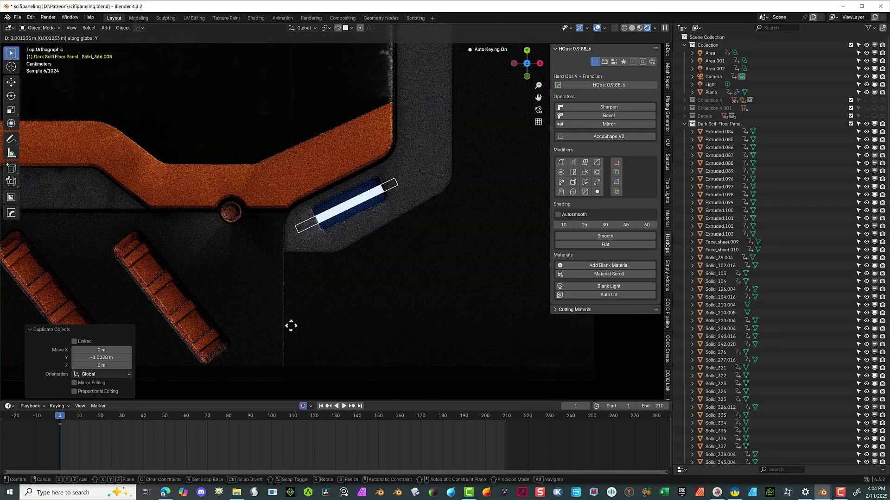
click(291, 326)
scroll(170, 249, down, 4)
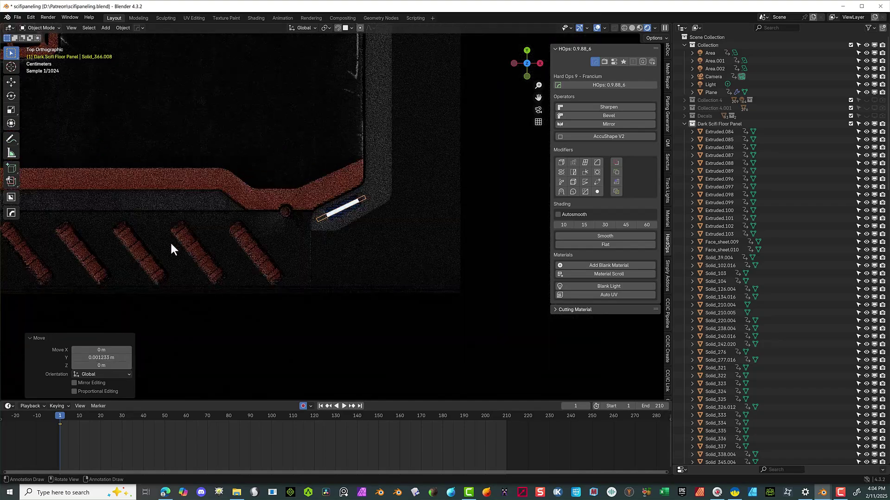
scroll(170, 249, down, 8)
click(93, 183)
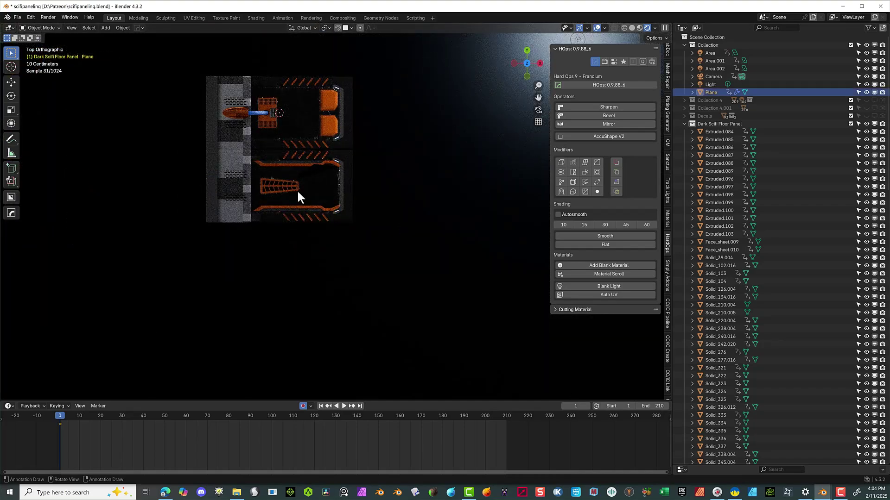
Select the perforated raised end piece of the dark panel and hide the whole White scifi floor panel collection.
middle_drag(297, 191, 340, 88)
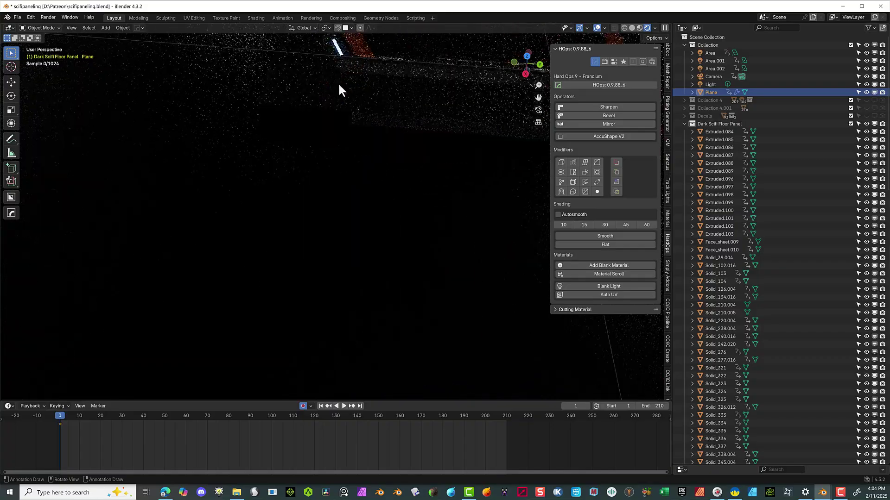
drag(538, 97, 224, 324)
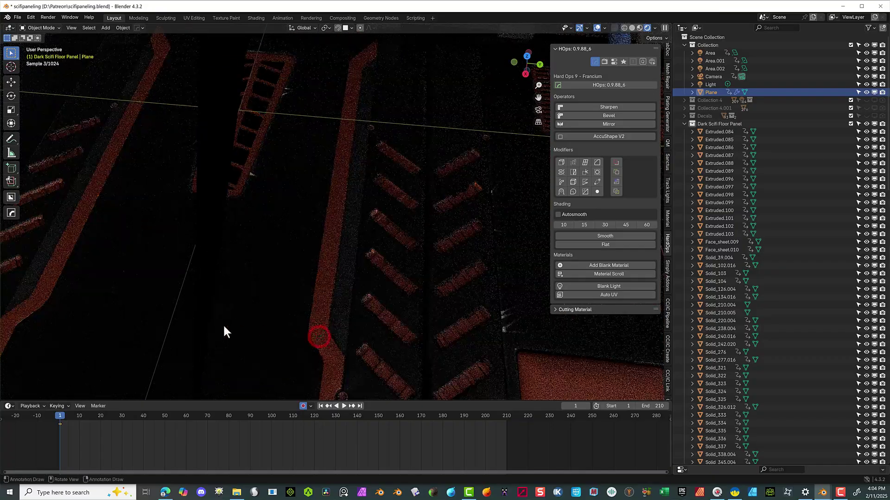
scroll(221, 320, down, 5)
middle_drag(213, 304, 351, 208)
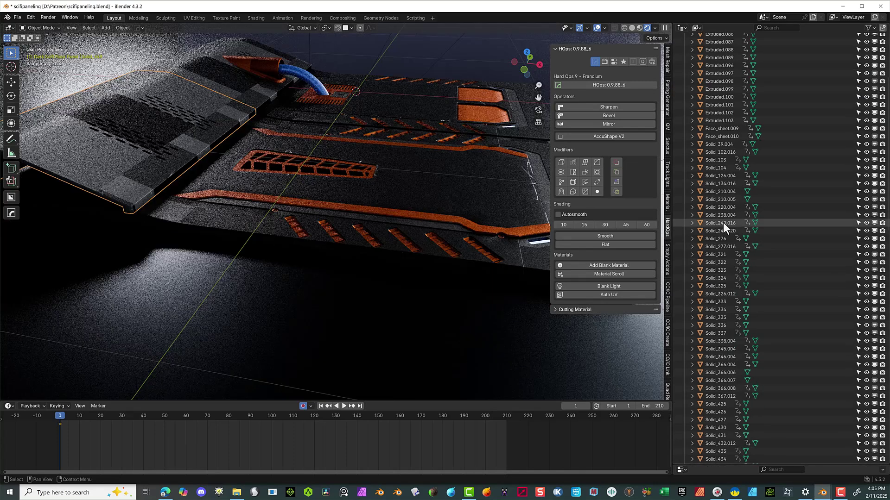
scroll(725, 236, down, 15)
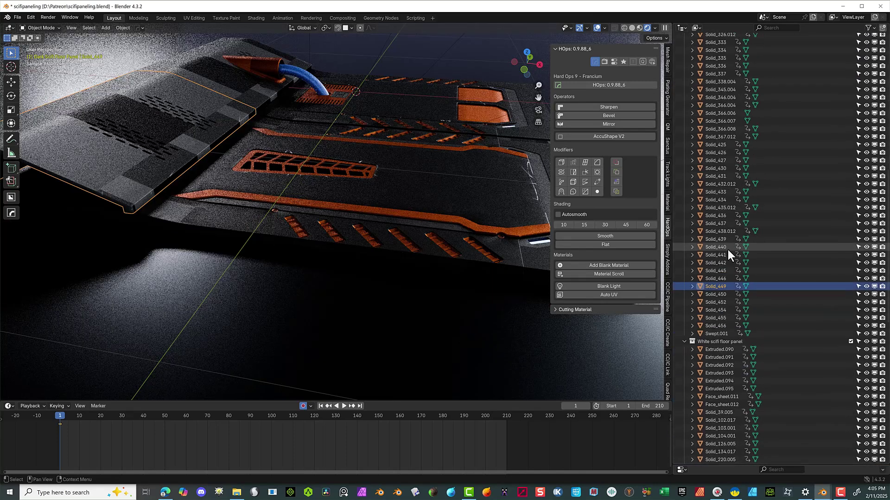
shift+click(867, 244)
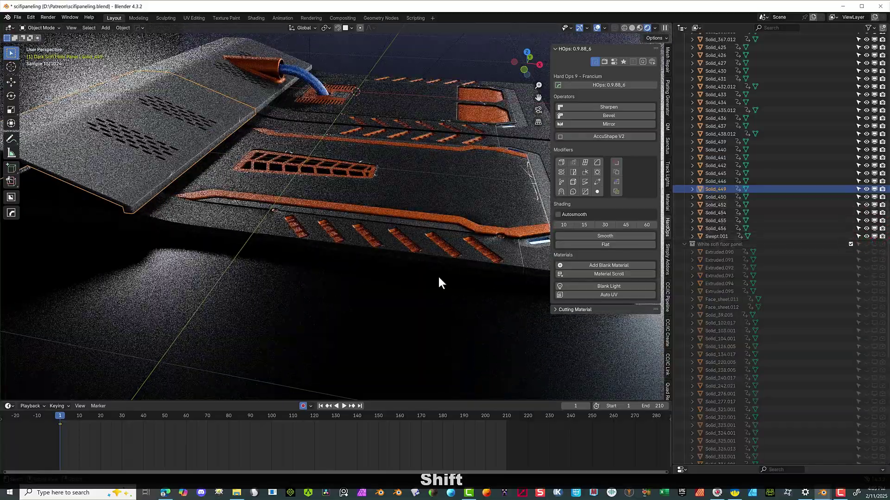
Look over the remaining dark panels, and view them through the active camera.
middle_drag(439, 278, 333, 282)
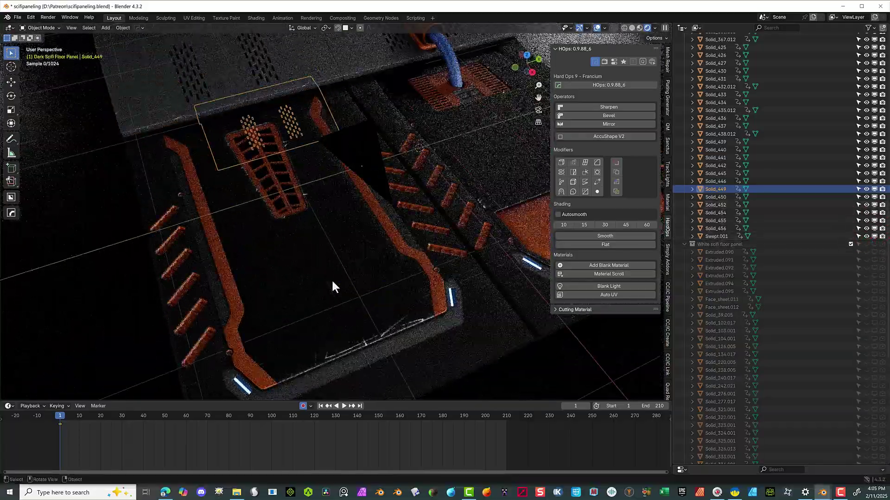
scroll(331, 282, down, 5)
scroll(327, 278, up, 3)
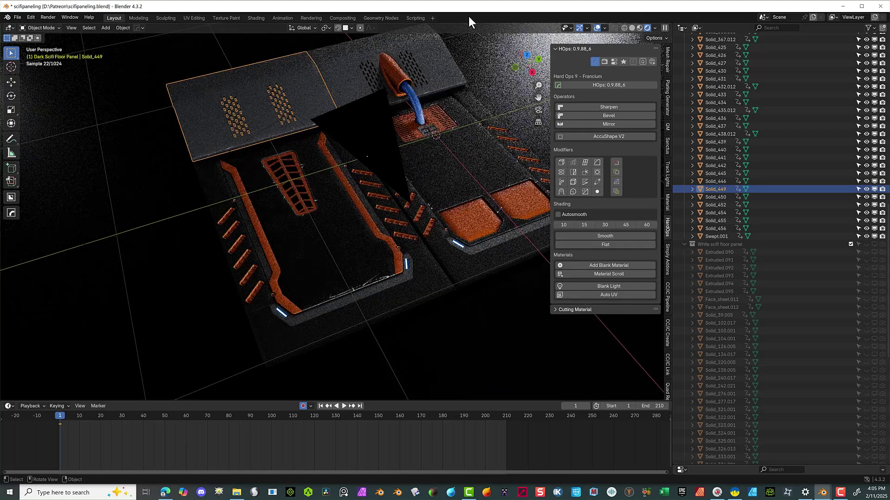
scroll(363, 69, down, 2)
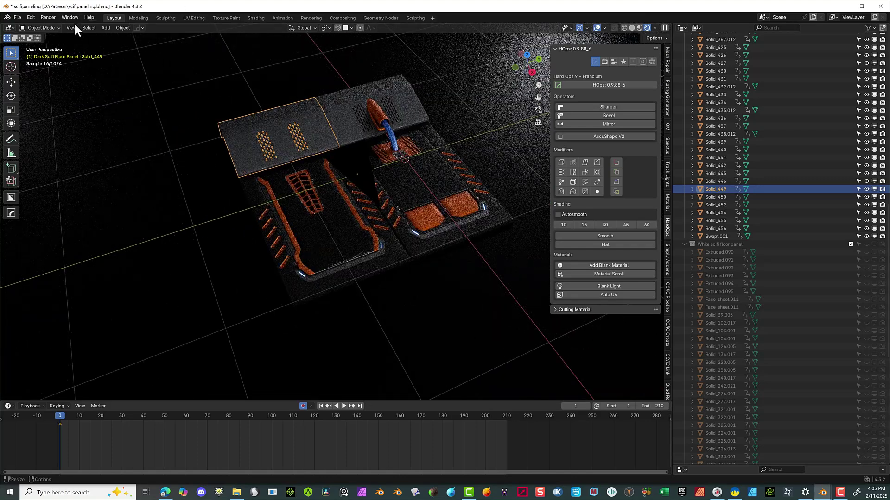
click(70, 27)
mouse_move(110, 121)
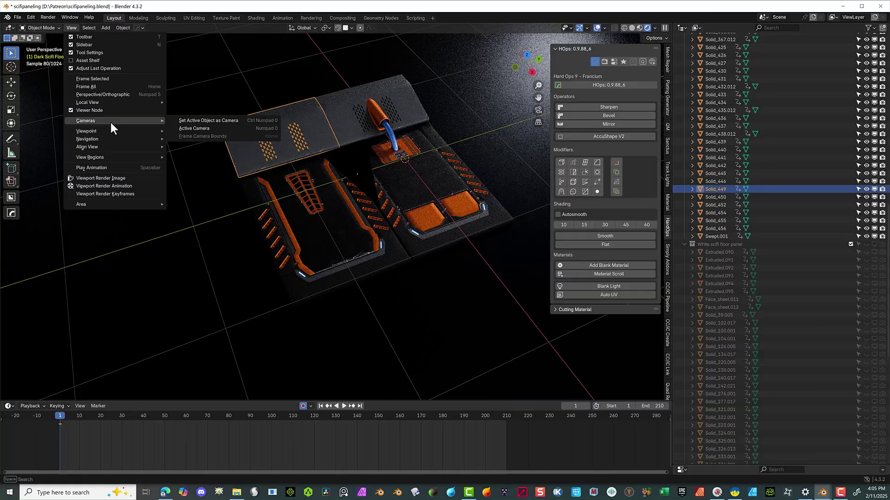
click(184, 129)
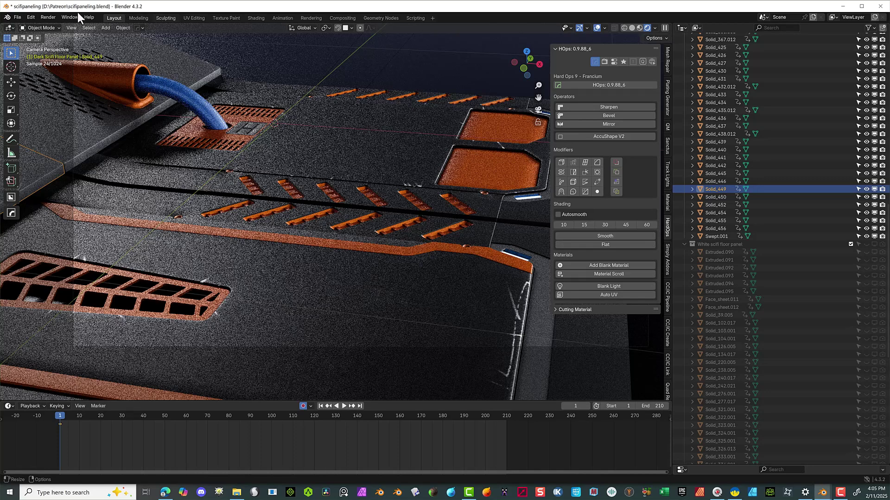
Save the project as a new file named scifipaneling2.blend.
click(17, 17)
click(42, 77)
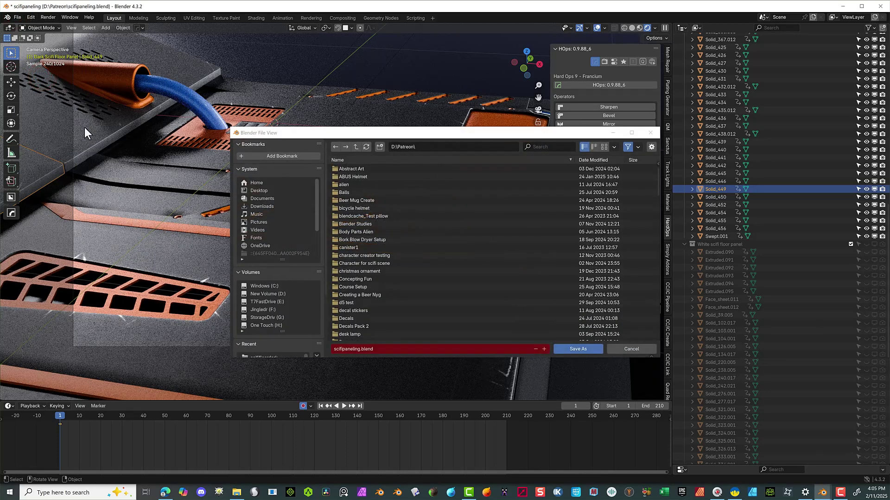
click(360, 350)
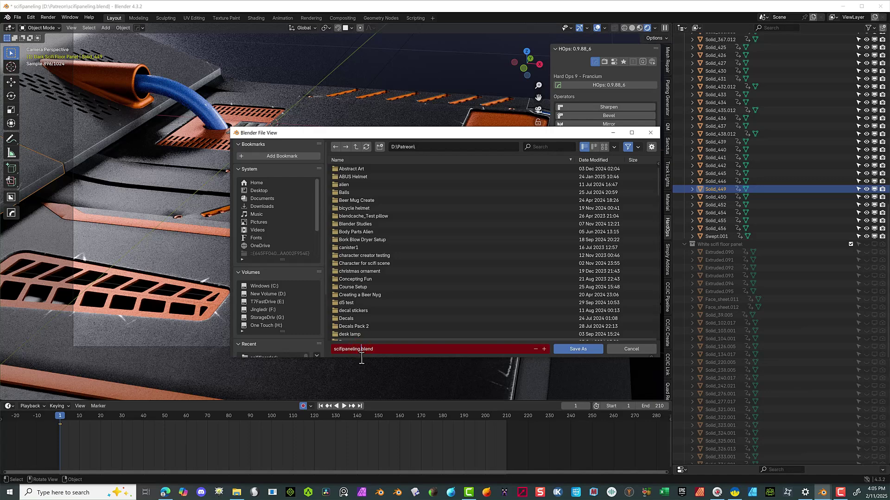
text(2)
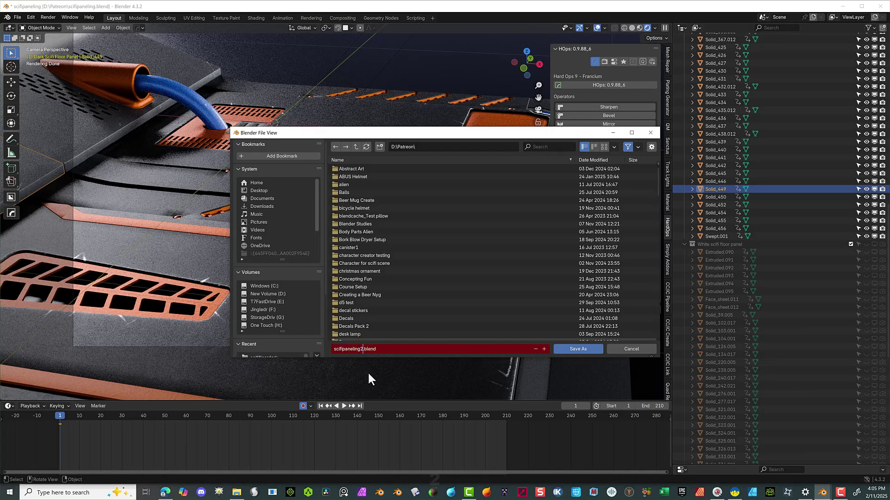
click(580, 350)
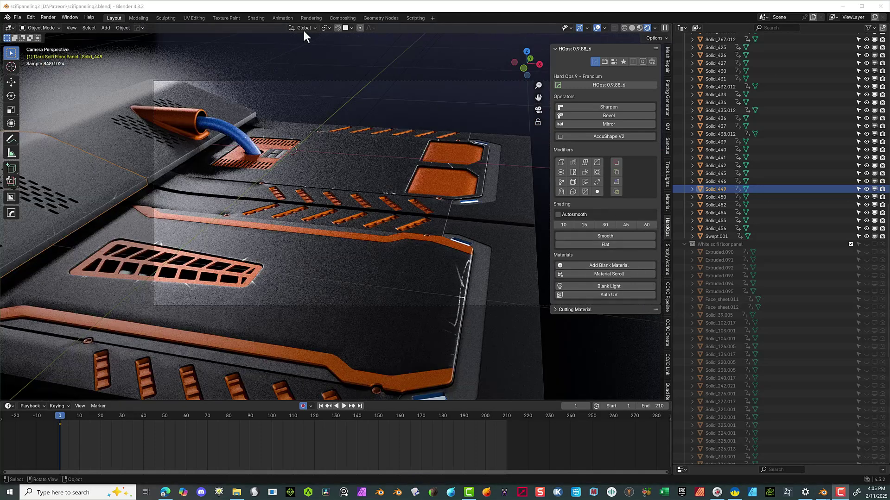
Switch to the Shading workspace and show the selected raised end's object material nodes instead of the world nodes.
click(260, 17)
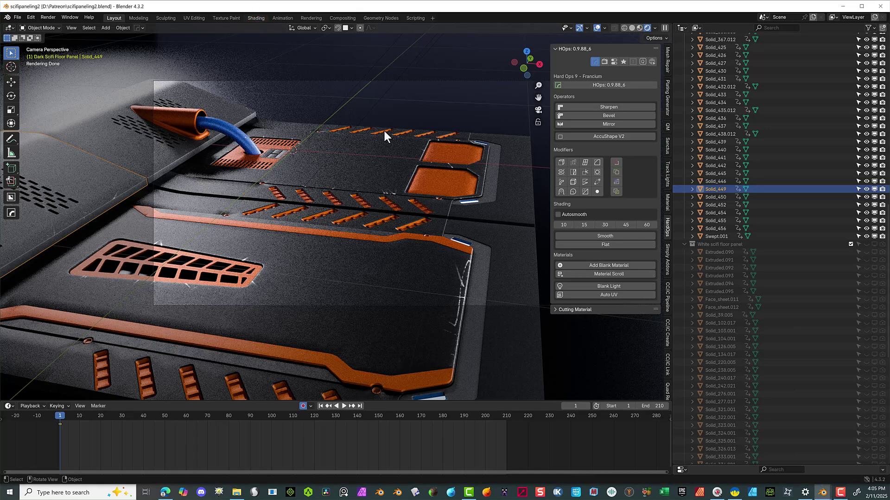
middle_drag(484, 227, 299, 185)
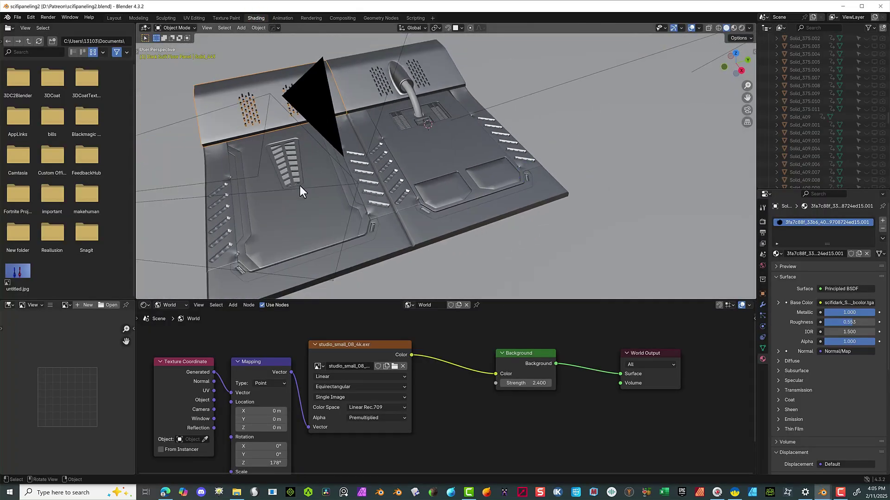
click(183, 305)
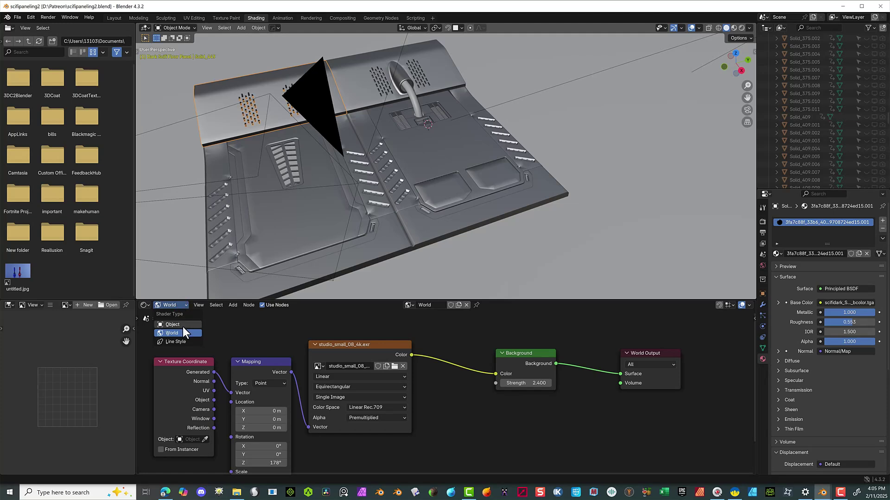
click(182, 325)
scroll(402, 325, down, 5)
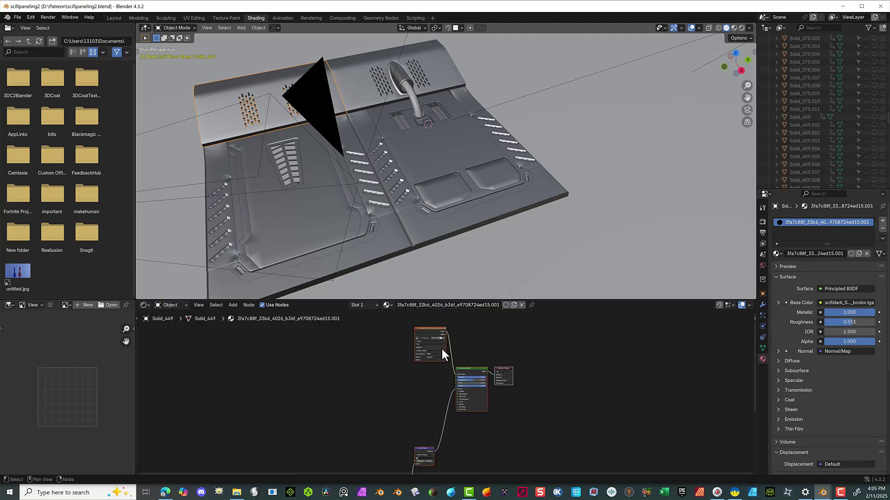
Shift the base colour texture node away from the Principled BSDF and rearrange the shader and output nodes.
middle_drag(442, 350, 442, 362)
click(433, 350)
drag(432, 351, 384, 356)
drag(477, 391, 509, 364)
middle_drag(507, 390, 506, 337)
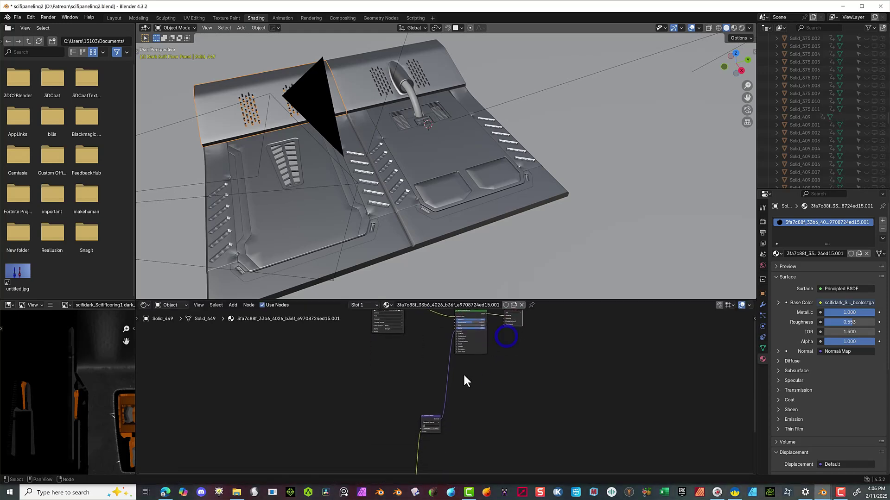
Bring the Normal Map node close to the Principled BSDF and place the normal texture node beneath the base colour texture.
drag(430, 420, 438, 337)
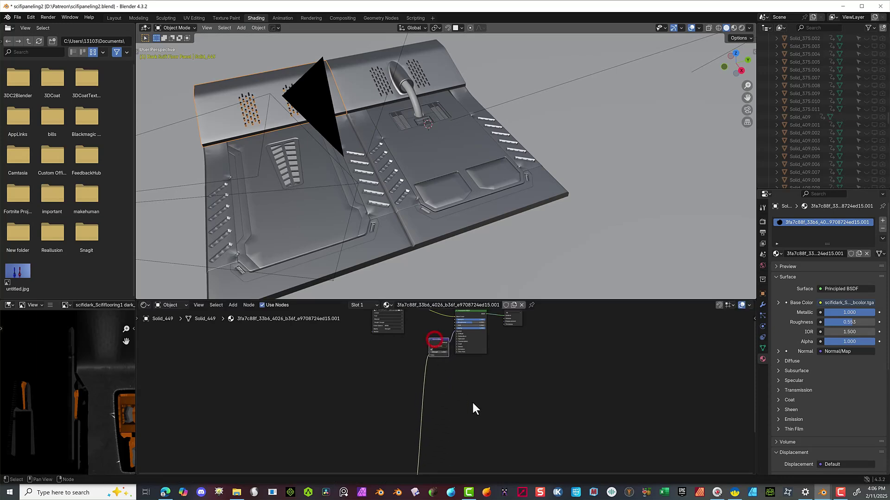
middle_drag(472, 408, 457, 366)
drag(396, 434, 407, 280)
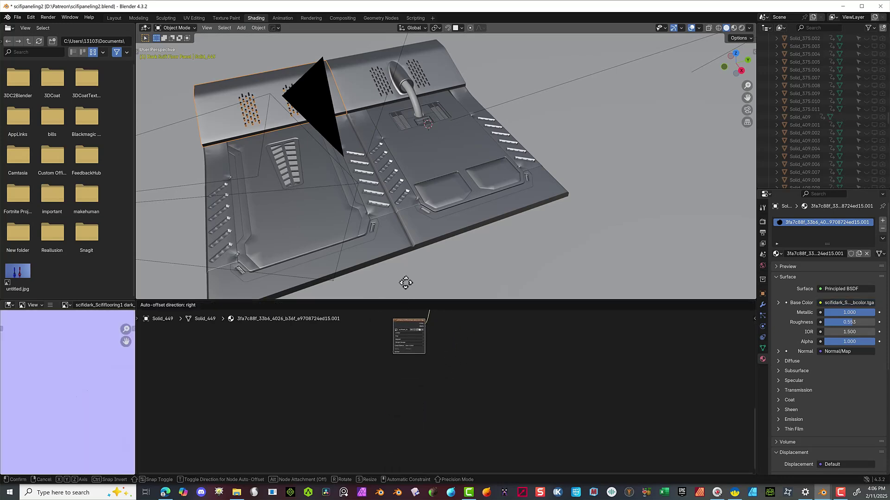
middle_drag(469, 359, 454, 404)
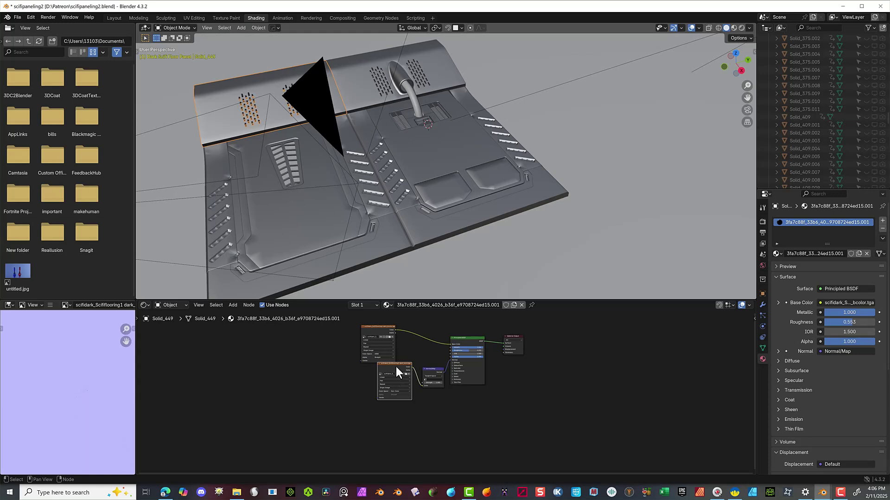
drag(396, 367, 394, 400)
Move the base colour texture node higher to make room for another texture between it and the normal texture.
scroll(424, 390, up, 2)
scroll(423, 390, up, 3)
middle_drag(433, 402, 463, 460)
scroll(409, 400, down, 2)
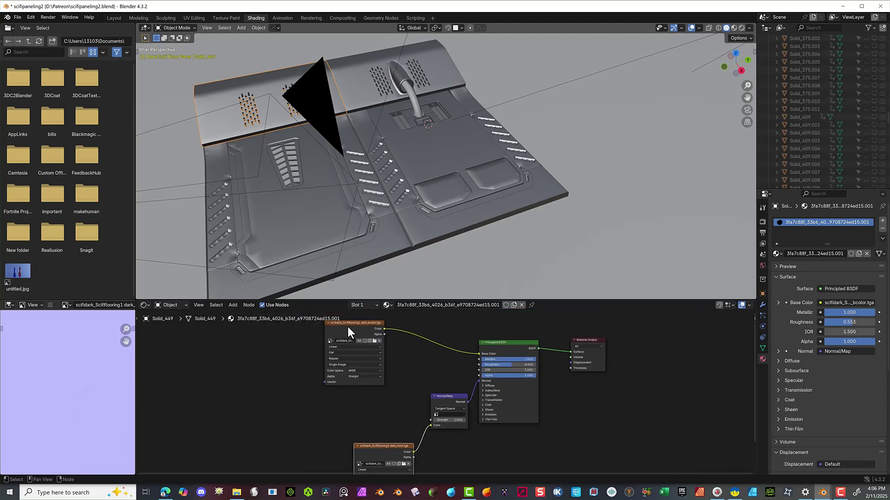
drag(355, 322, 357, 293)
middle_drag(404, 359, 420, 379)
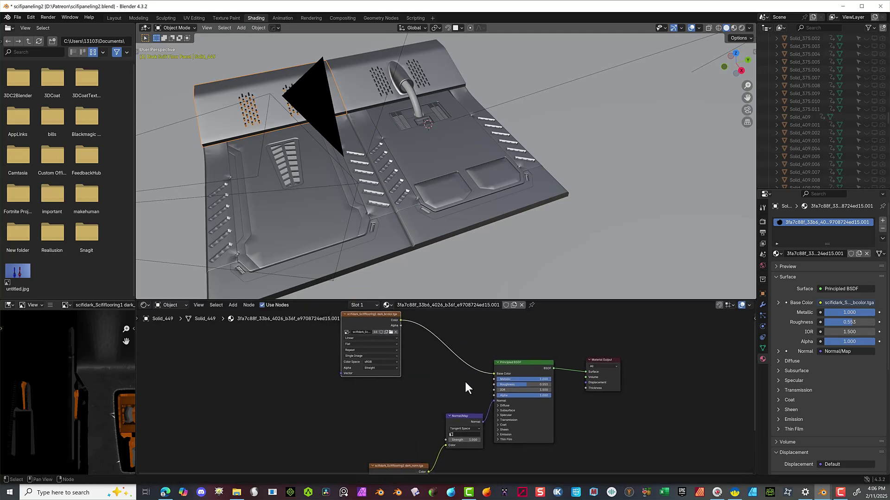
Duplicate the base colour texture node below the original and load scifidark_Scififlooring1 dark_metal.tga into the copy.
right_click(365, 320)
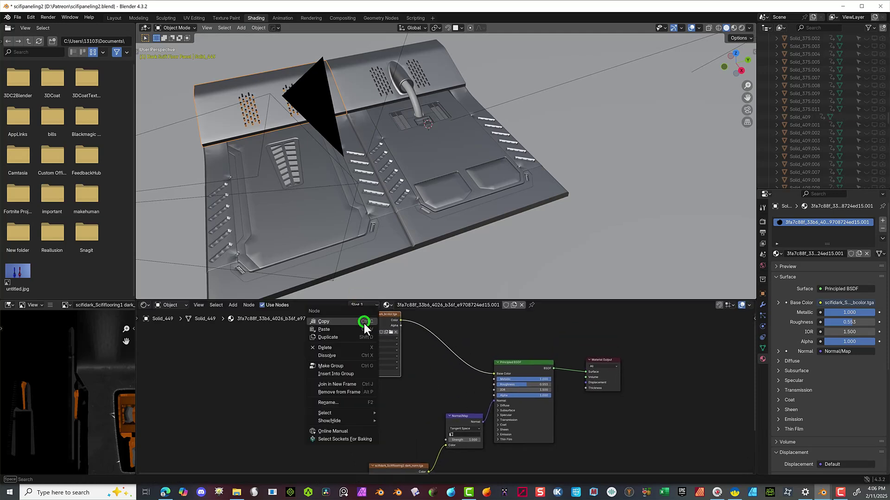
click(343, 337)
click(310, 408)
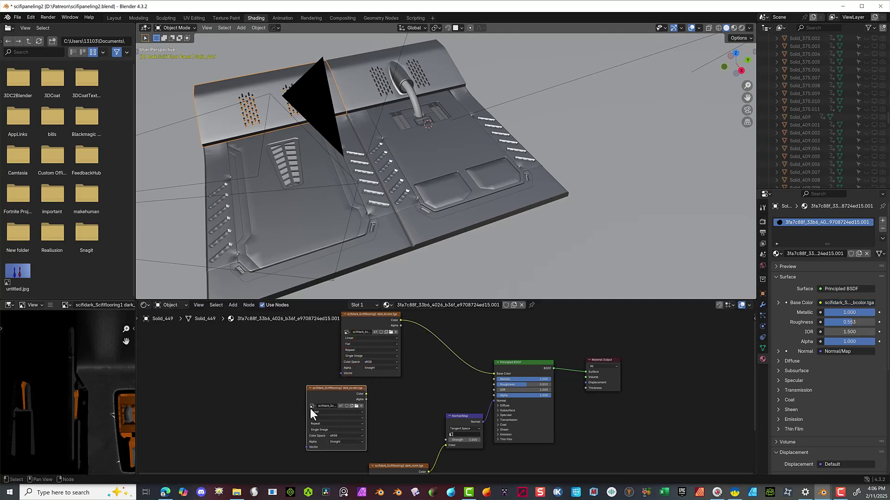
click(357, 406)
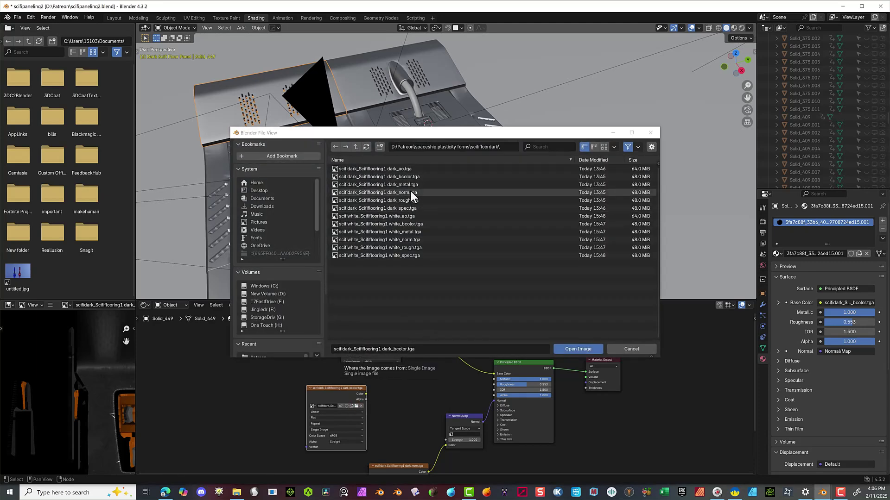
click(408, 185)
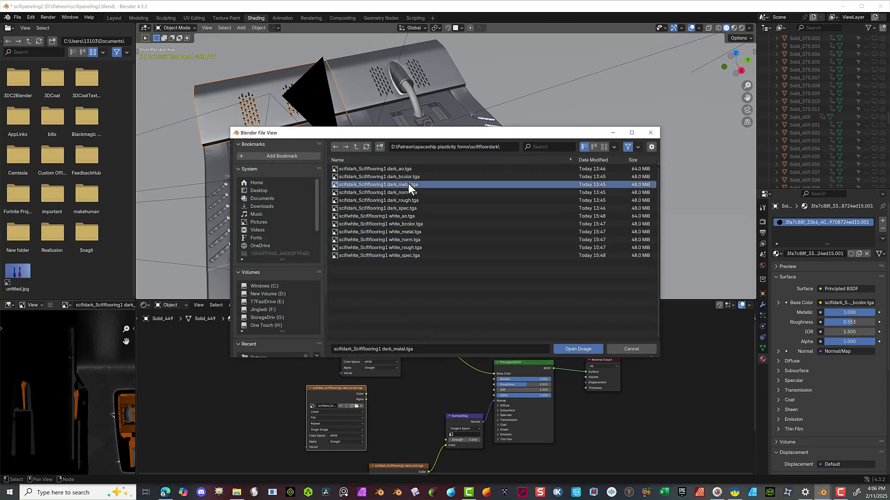
click(585, 349)
Connect the metal texture's Color output to the Principled BSDF's Metallic input and set its colour space to Linear Rec.709.
drag(369, 394, 374, 389)
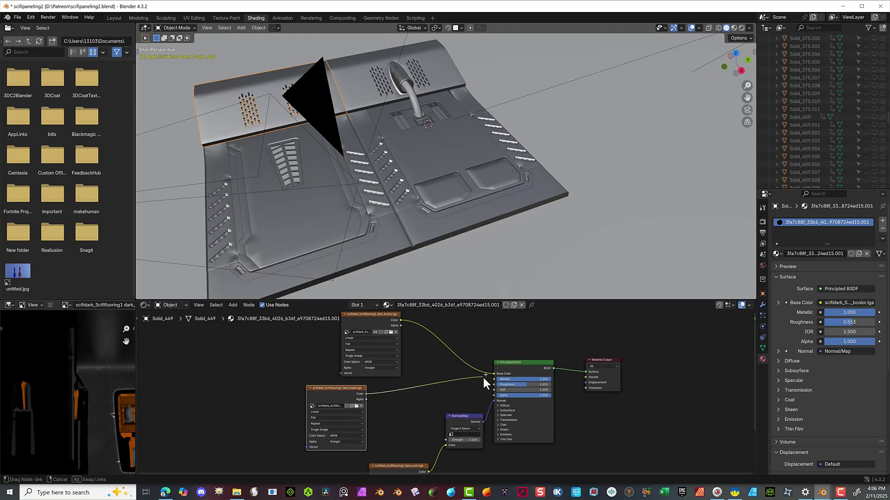
drag(484, 378, 494, 379)
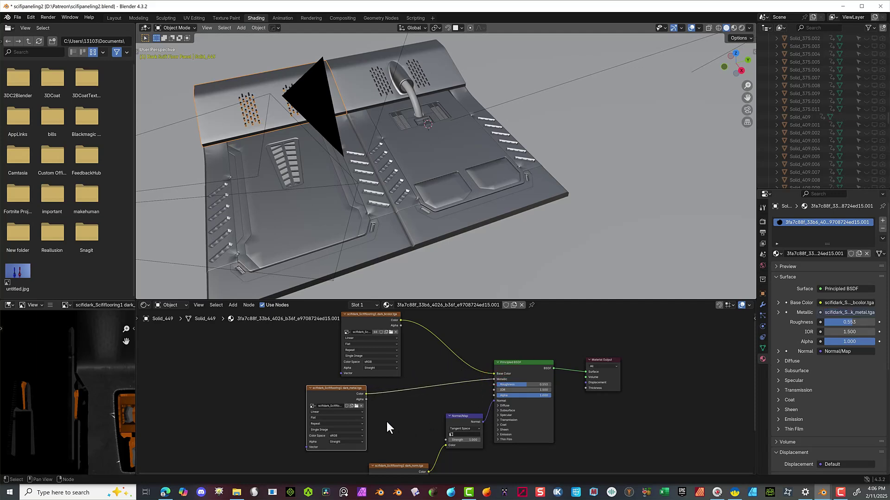
click(342, 436)
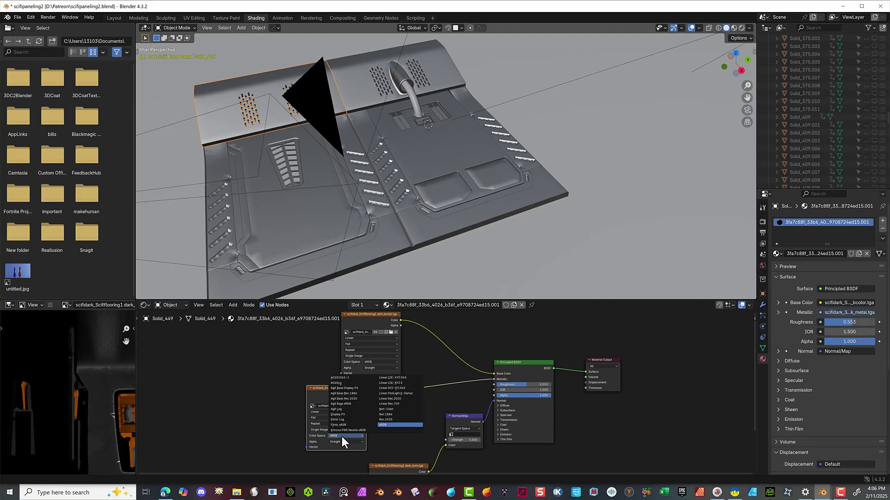
click(402, 403)
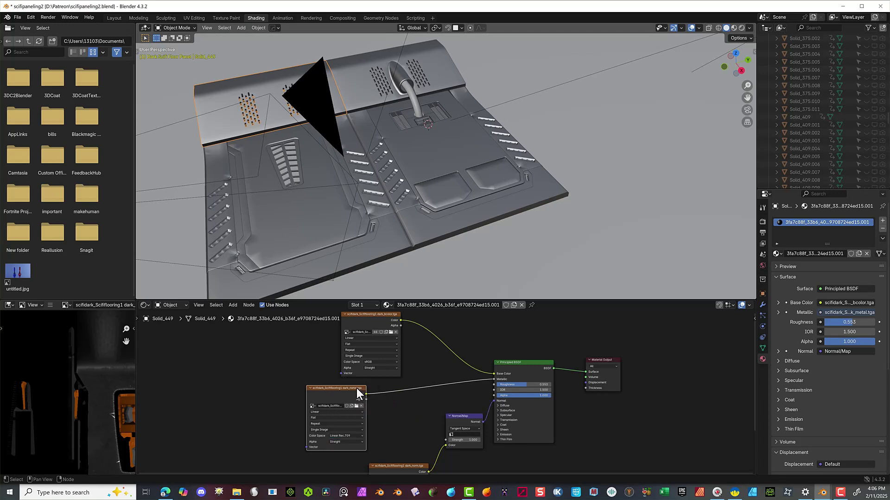
Move the metal texture node to the left of the base colour texture node and display the viewport in rendered shading.
drag(357, 388, 305, 368)
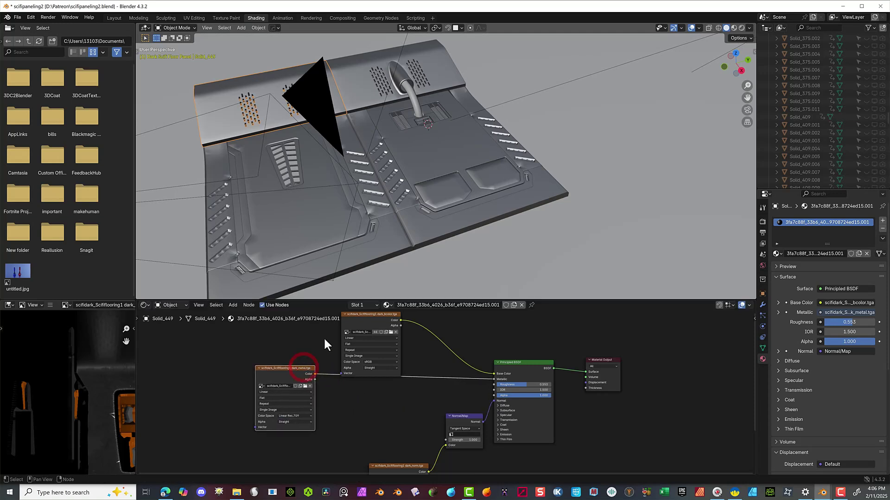
click(741, 28)
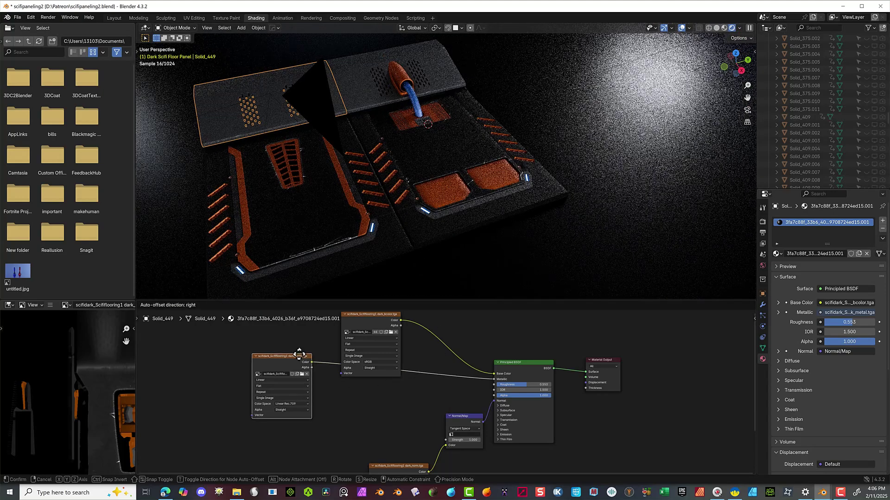
drag(302, 369, 297, 353)
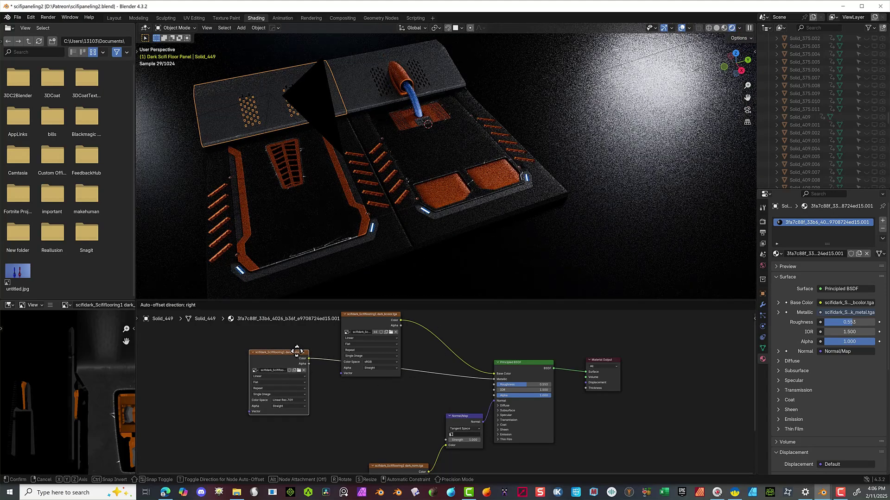
Duplicate the metal texture node and place the copy directly below the original.
right_click(275, 356)
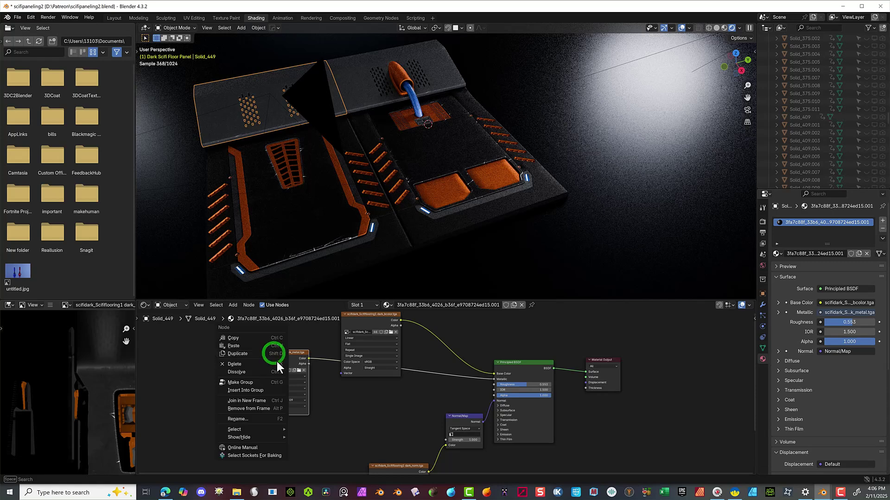
click(262, 355)
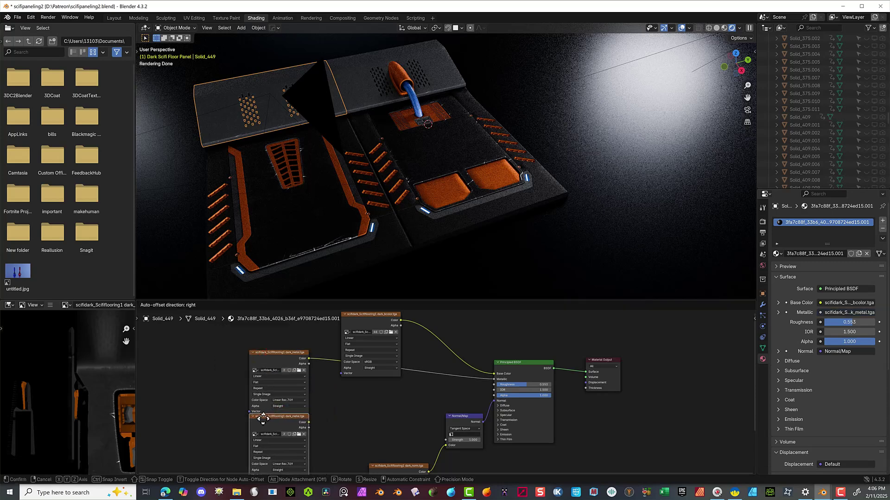
click(263, 419)
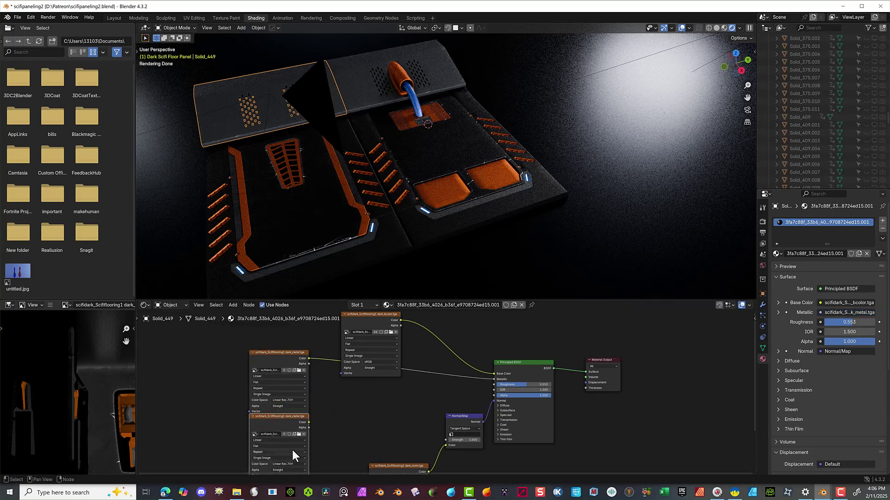
Load scifidark_Scififlooring1 dark_rough.tga into the copied texture node and connect its Color output to the Principled BSDF's Roughness input.
click(299, 435)
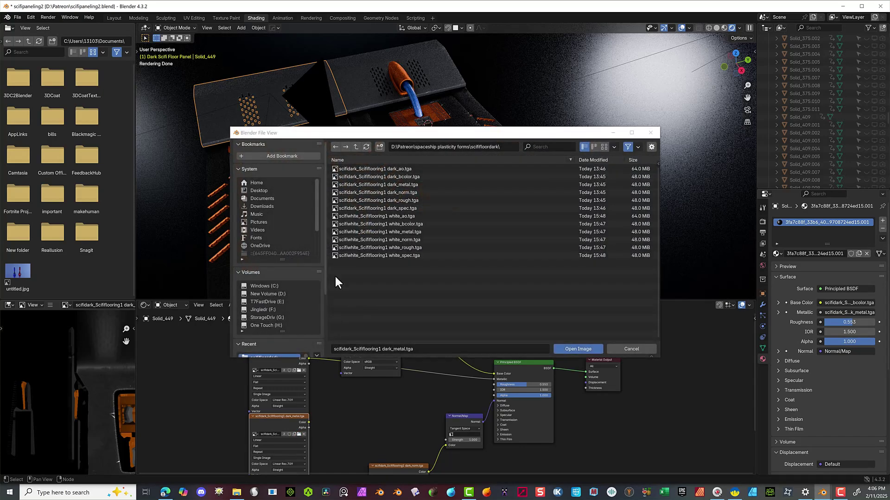
click(404, 201)
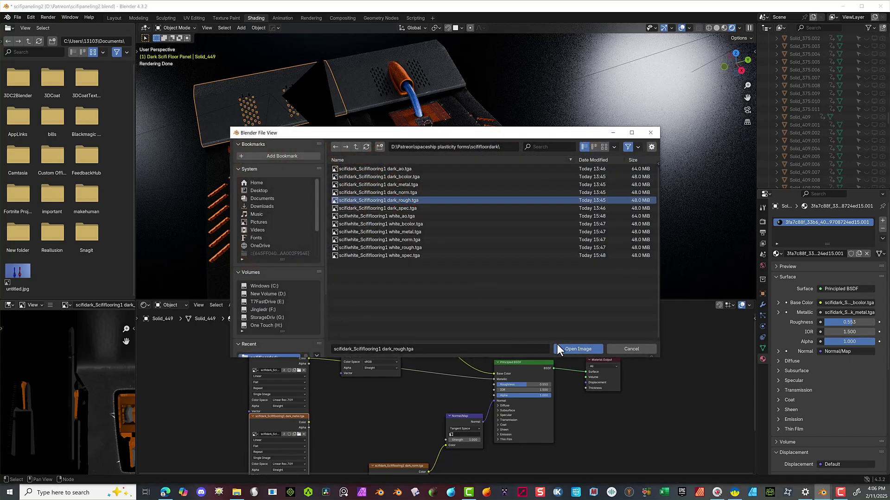
click(567, 349)
drag(308, 422, 494, 384)
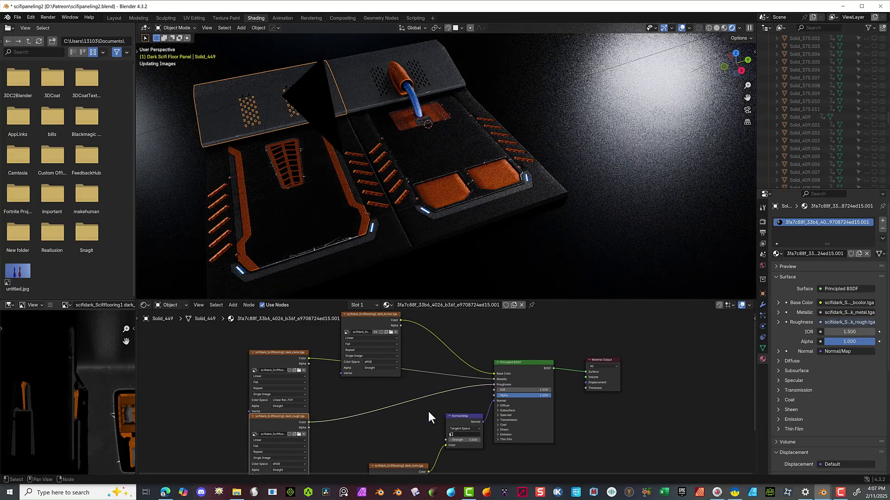
Expand the Specular settings on the Principled BSDF node.
scroll(428, 412, down, 1)
middle_drag(428, 412, 423, 352)
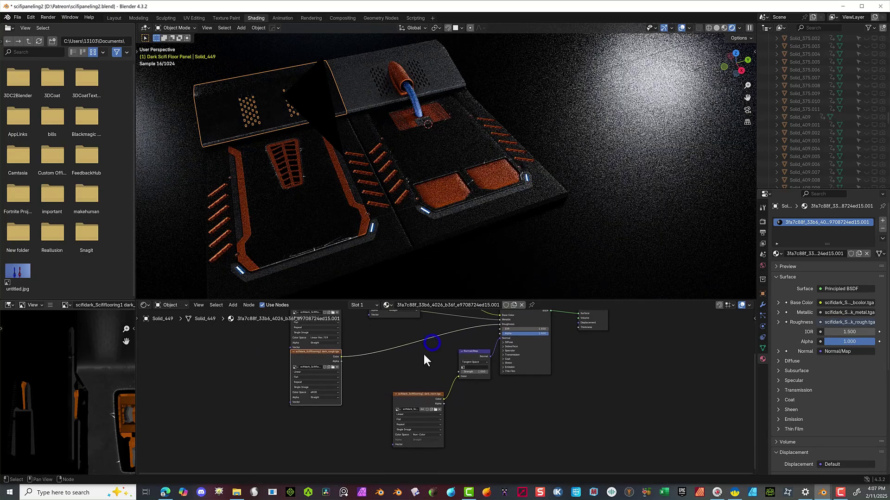
click(504, 351)
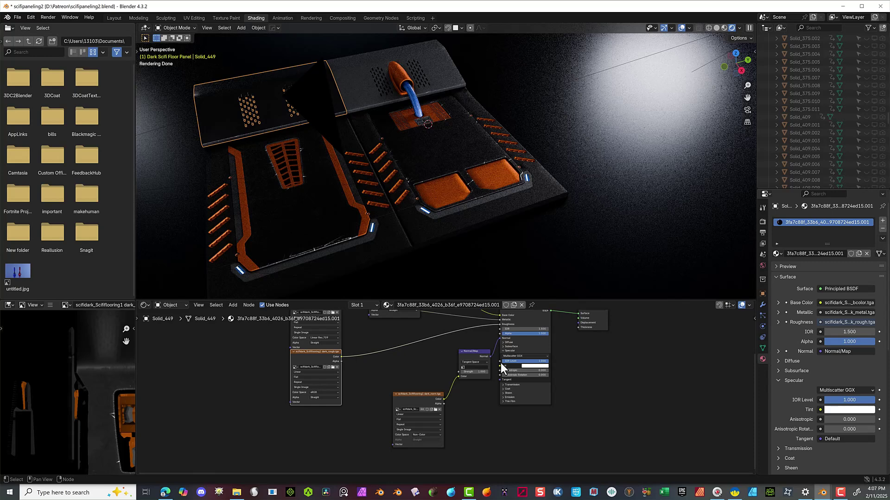
drag(500, 365, 353, 425)
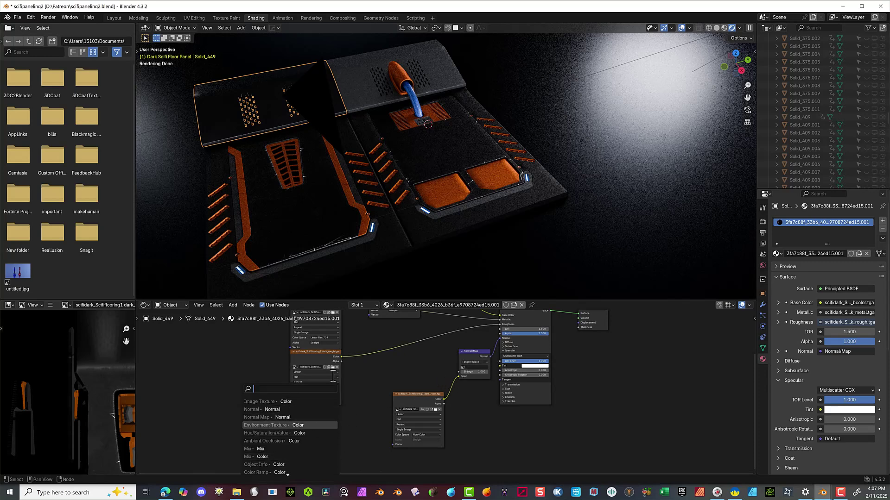
right_click(324, 354)
mouse_move(324, 354)
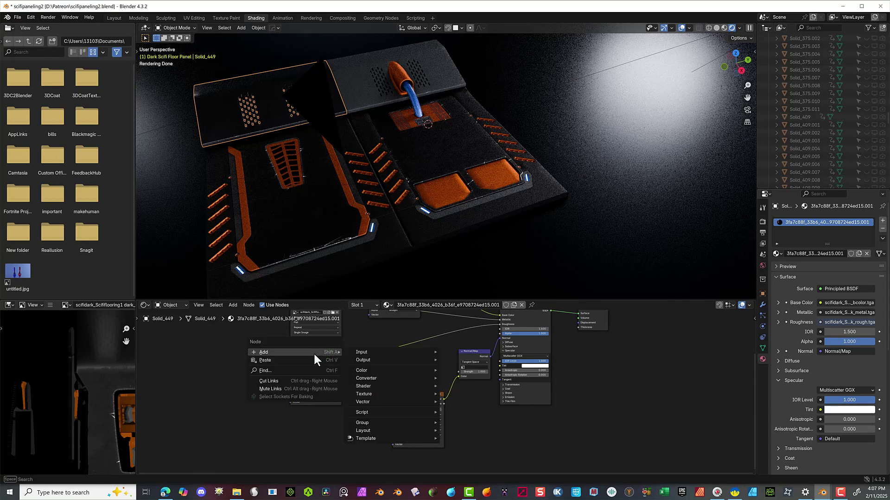
Duplicate the roughness texture node and place the copy below the original.
click(299, 355)
right_click(304, 355)
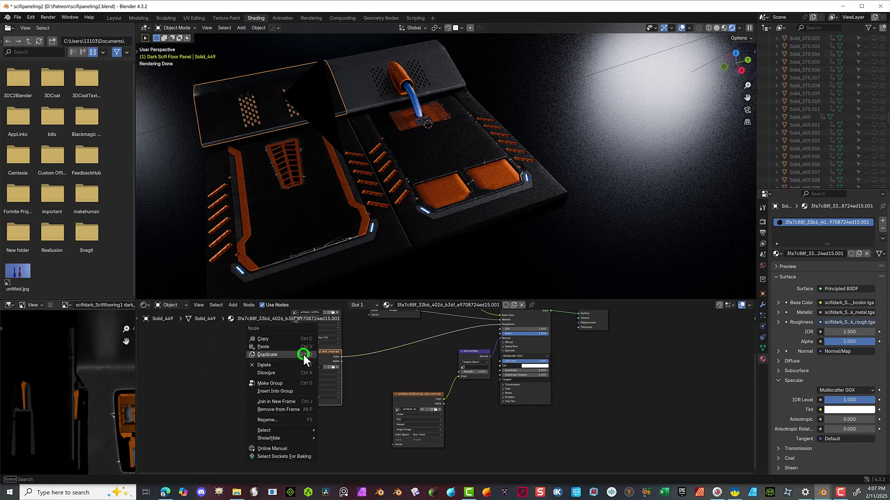
click(302, 353)
click(300, 415)
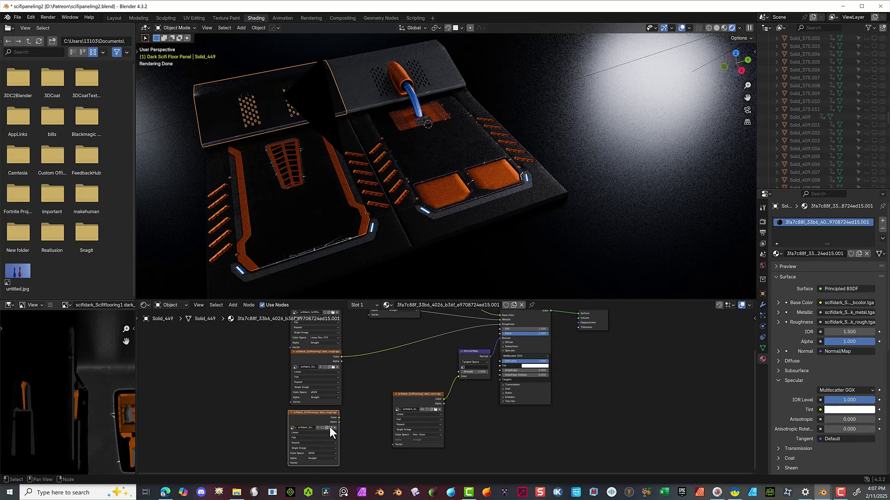
Load scifidark_Scififlooring1 dark_spec.tga into the new texture node and connect its Color output to the Principled BSDF's specular IOR Level input.
click(331, 428)
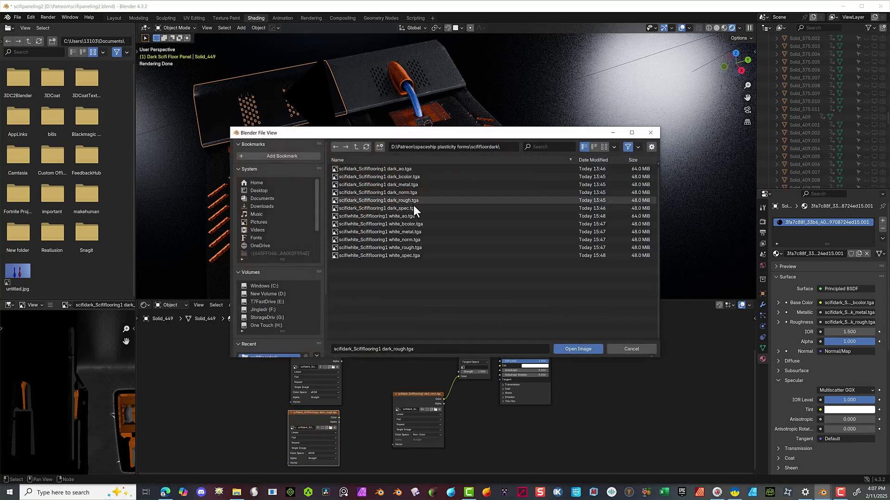
click(413, 208)
click(596, 348)
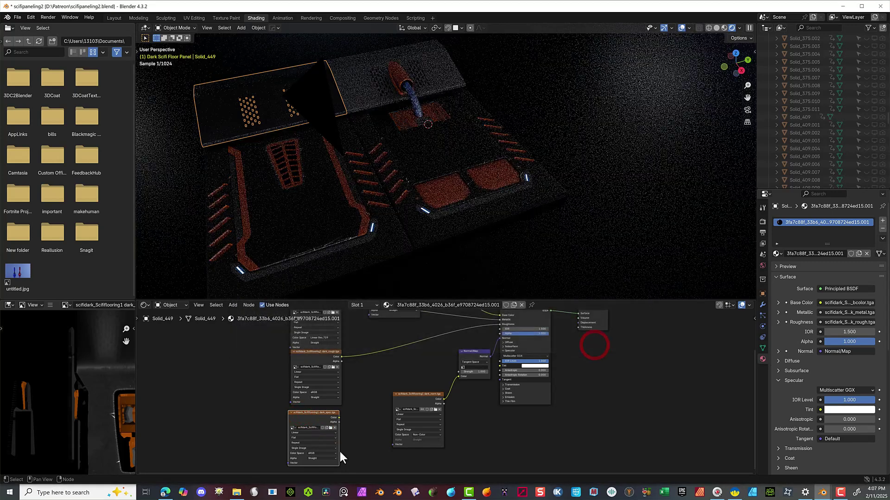
click(320, 458)
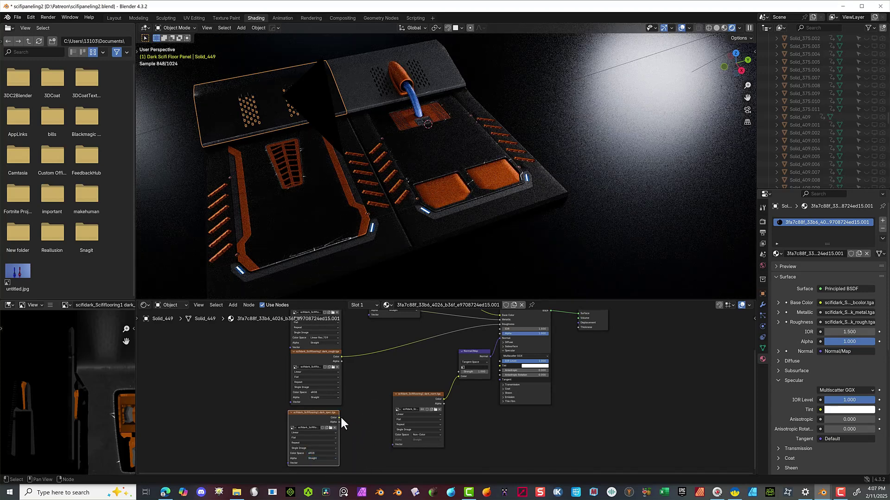
drag(338, 417, 496, 364)
Inspect the material of the panel's front base piece, Solid_425, and reselect the vented rear piece, Solid_449.
click(384, 139)
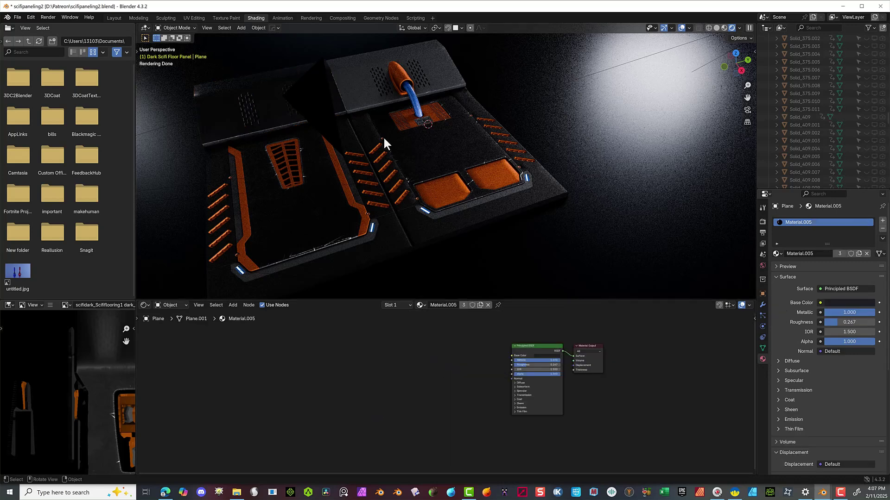
click(214, 109)
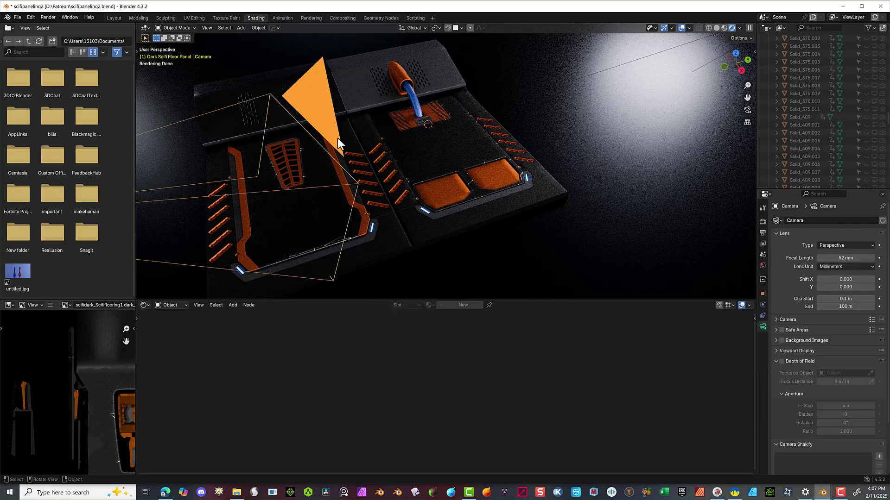
click(352, 253)
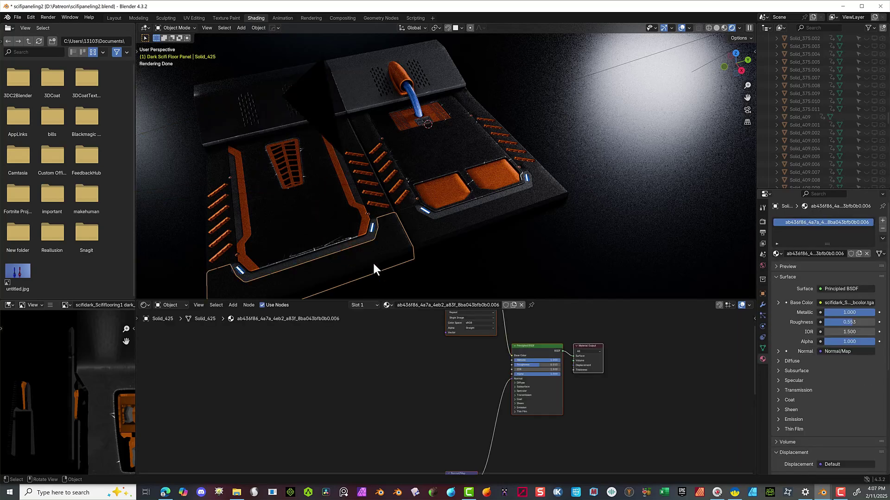
scroll(154, 87, up, 2)
click(154, 87)
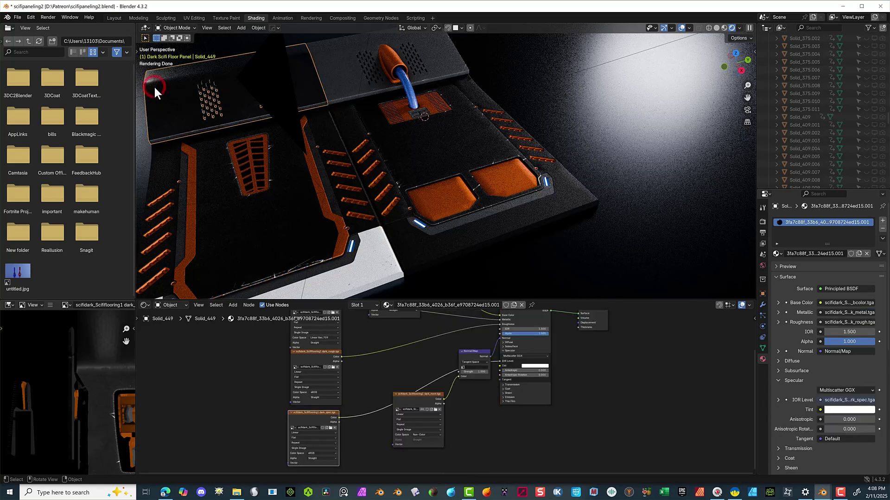
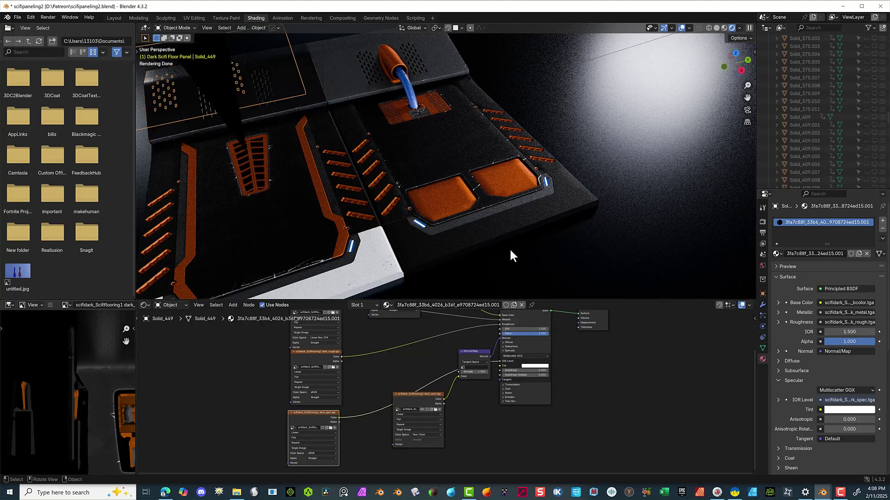
middle_drag(510, 250, 462, 291)
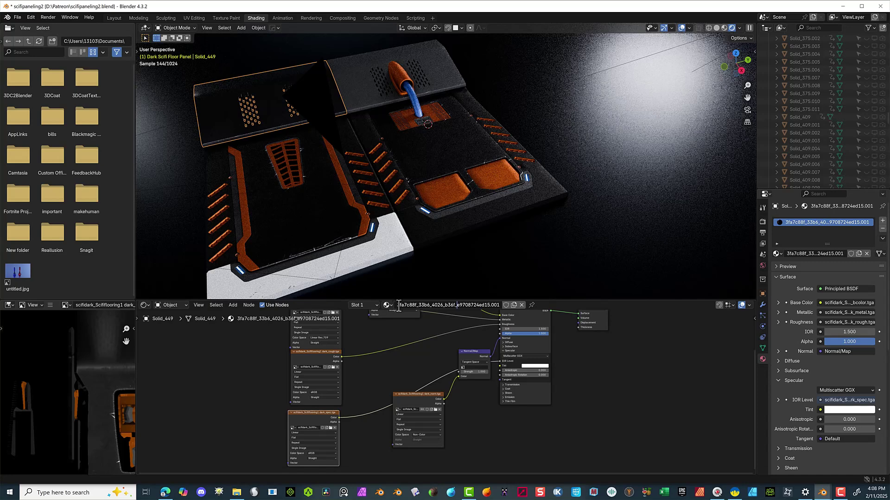
Rename the material of the vented rear piece, Solid_449, as "Dark texture".
drag(421, 302, 487, 302)
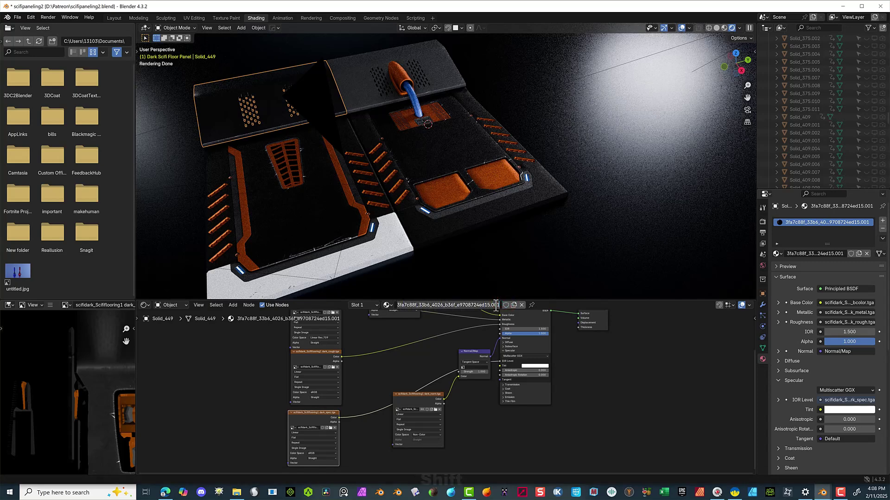
text(Dark )
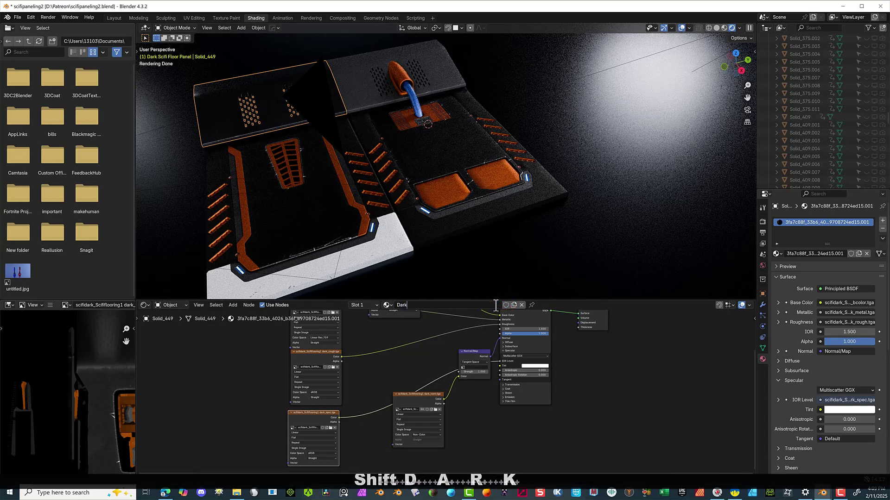
text(texute)
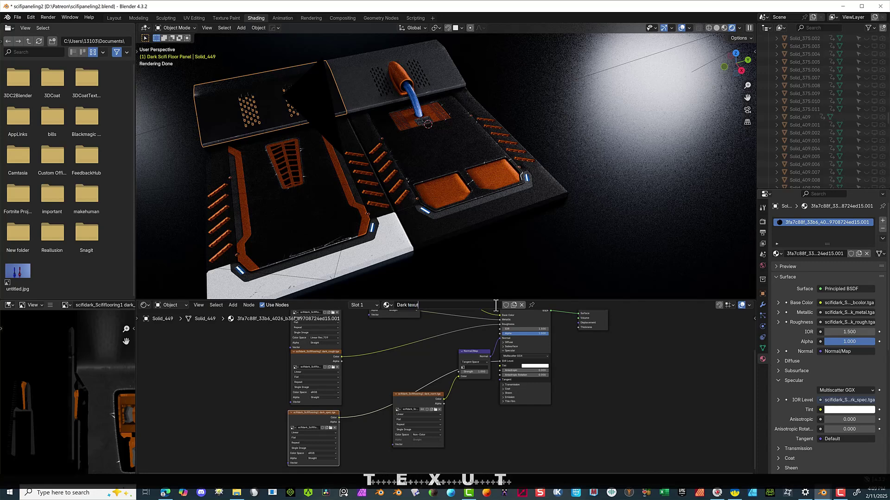
key(BackSpace)
key(BackSpace)
key(BackSpace)
text(ture)
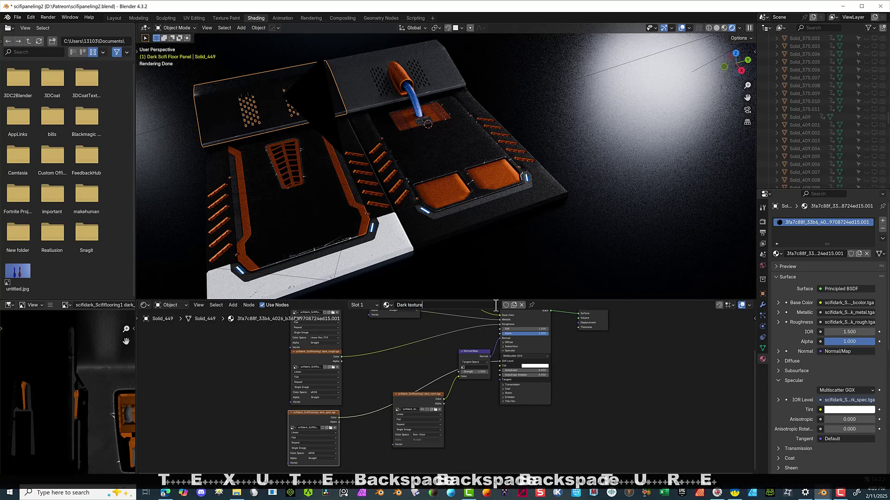
key(Return)
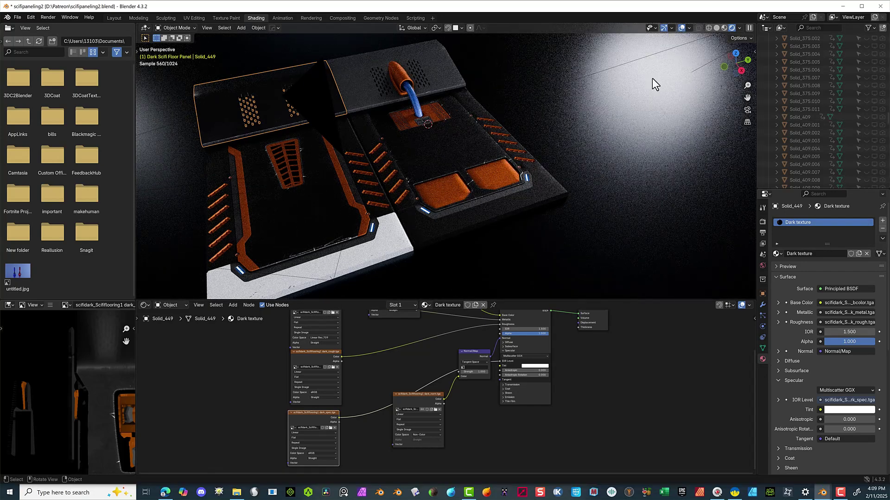
Select all objects of the Dark Scifi Floor Panel collection and assign the Dark texture material to the active object, Extruded.084.
scroll(773, 142, up, 5)
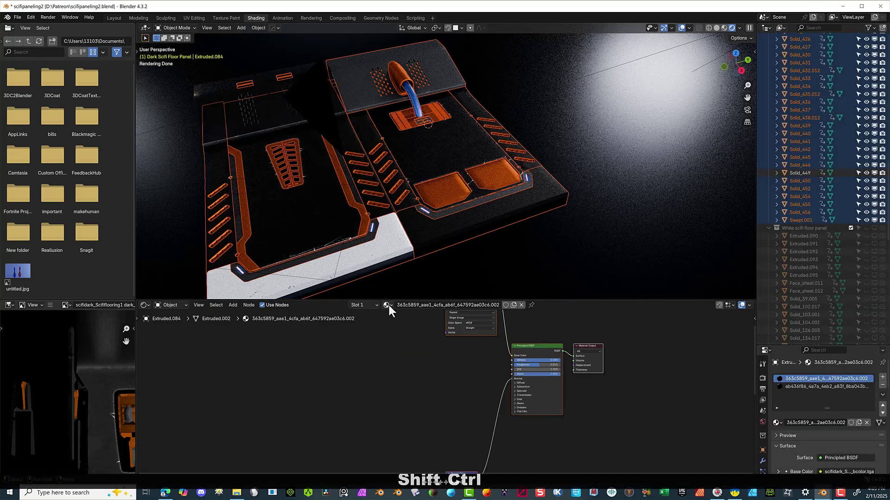
click(389, 305)
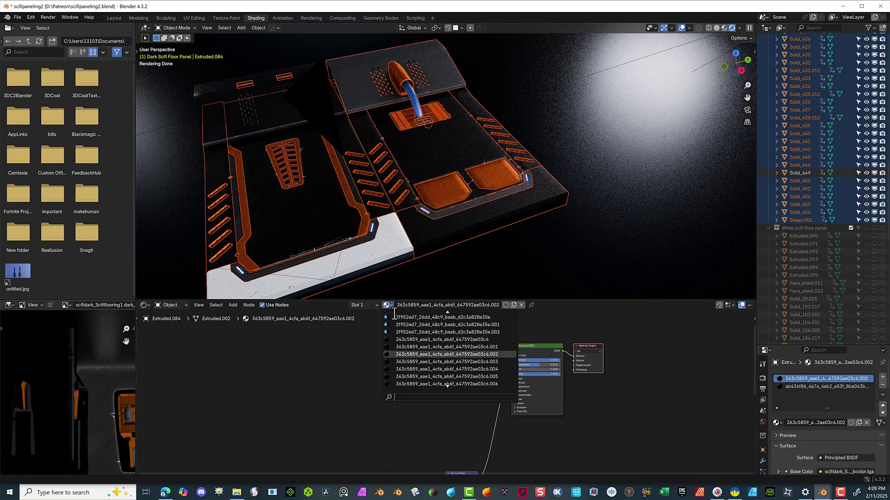
scroll(433, 389, down, 6)
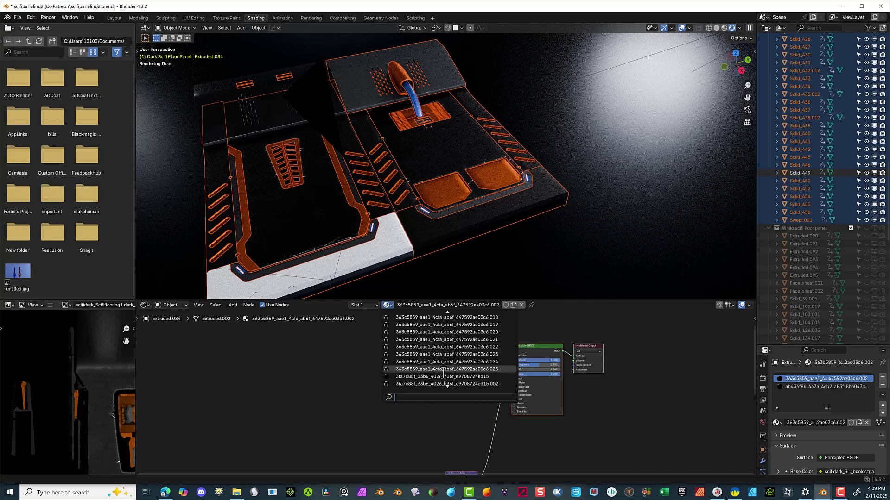
scroll(443, 370, down, 10)
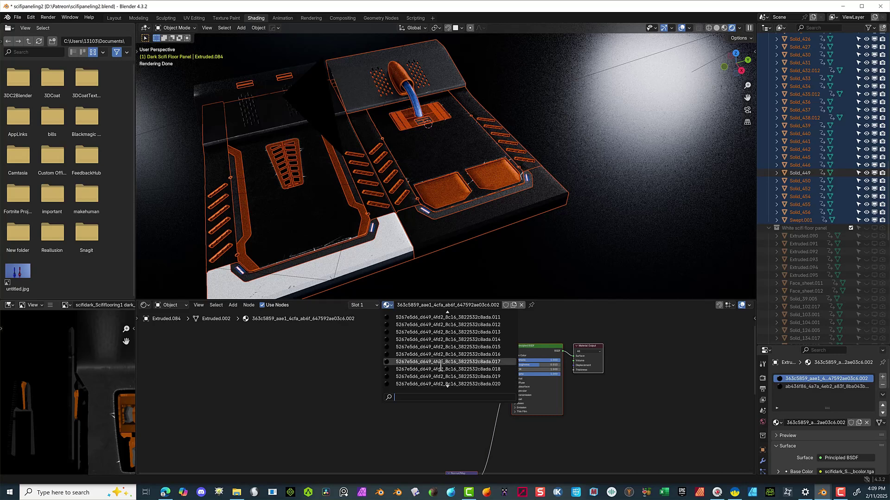
scroll(442, 370, down, 3)
scroll(443, 378, down, 12)
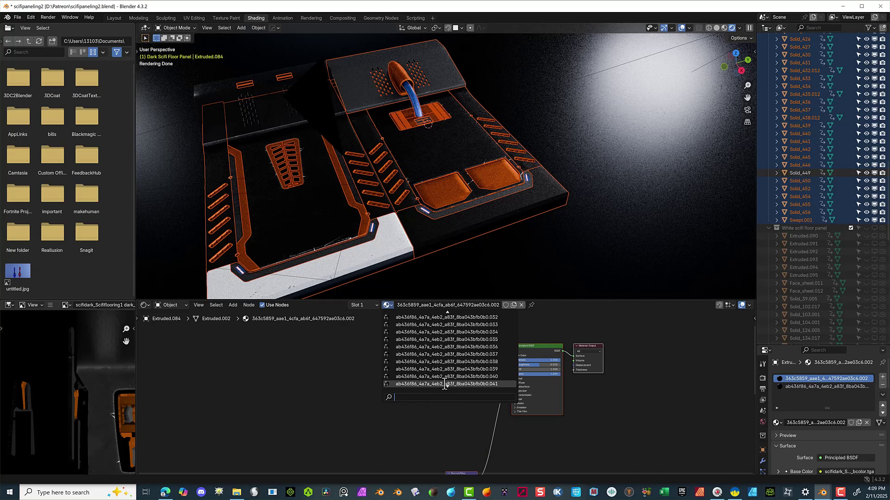
scroll(443, 383, down, 11)
scroll(445, 381, down, 3)
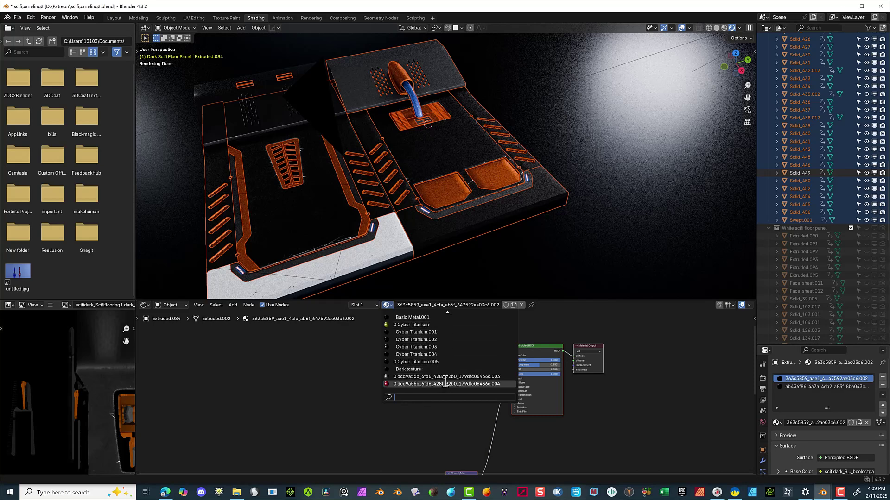
click(417, 369)
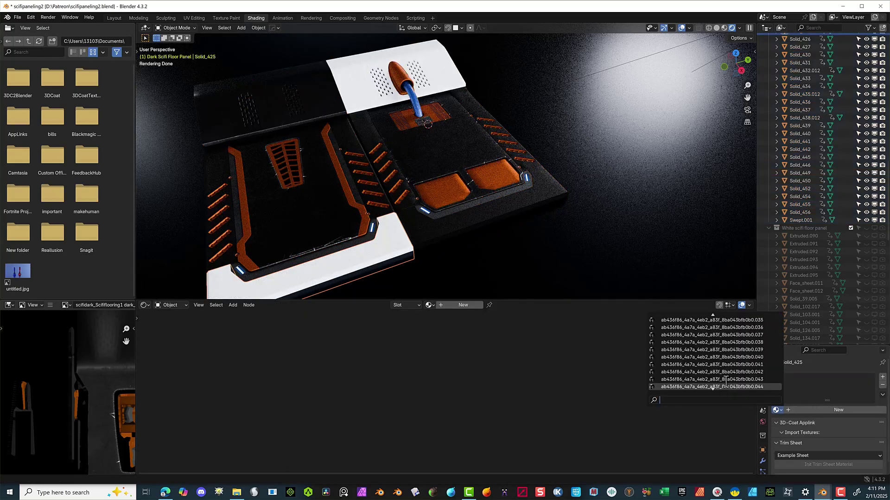
Assign the Dark texture material to the panel's front base piece, Solid_425.
scroll(731, 389, up, 20)
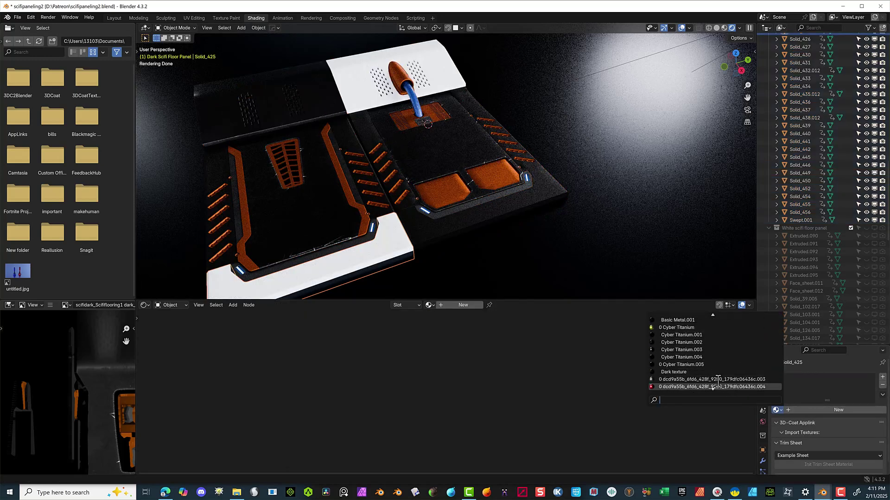
click(709, 372)
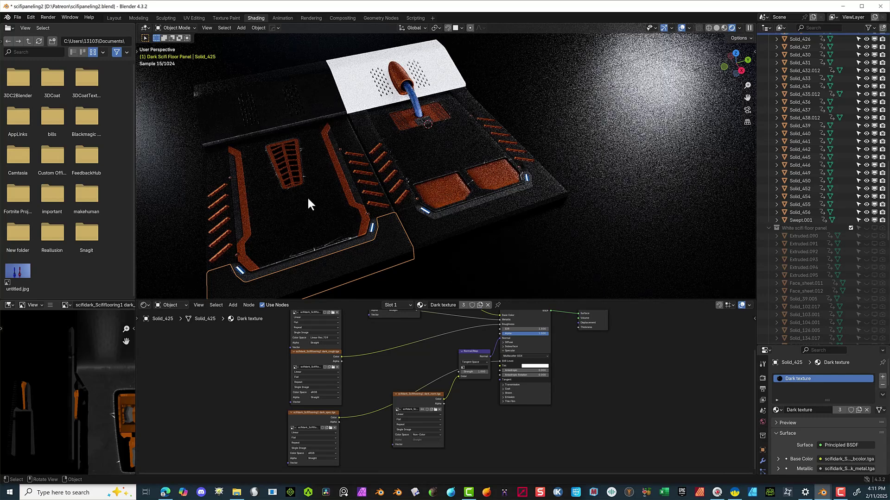